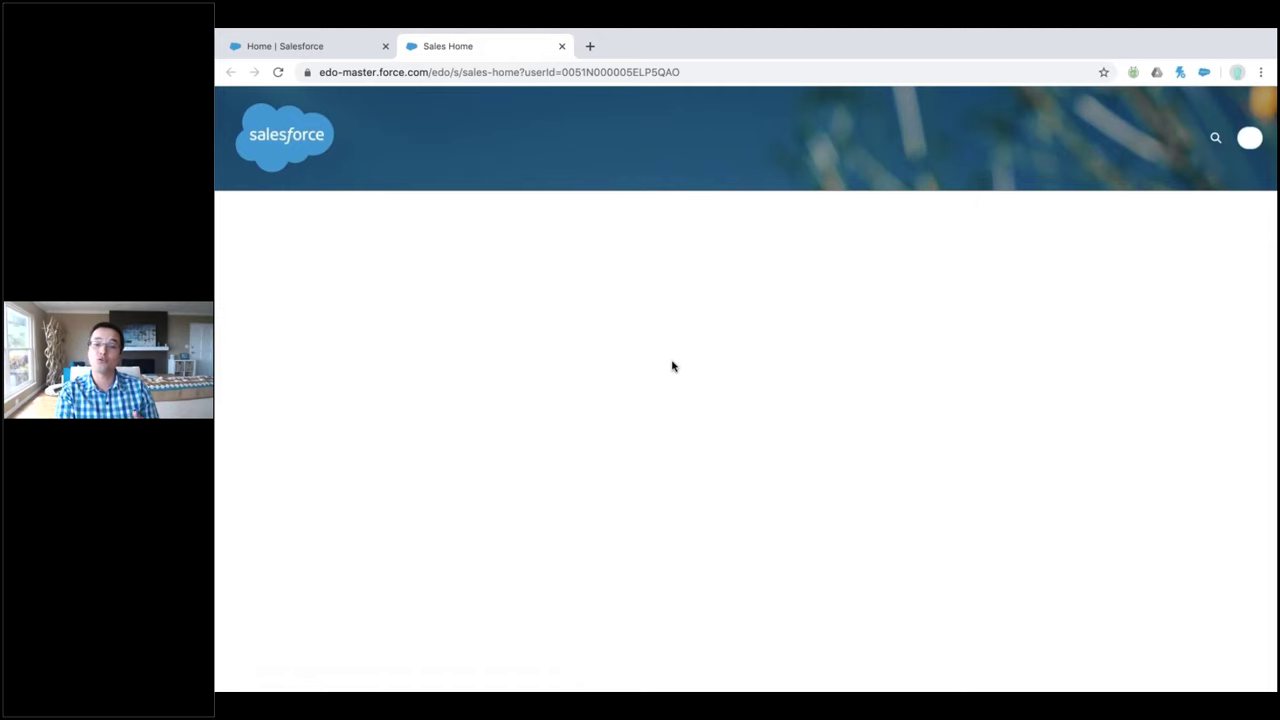
Enter the lead's first and last name, company TigerCorpMarch and title CEO in the web form
left_click(662, 357)
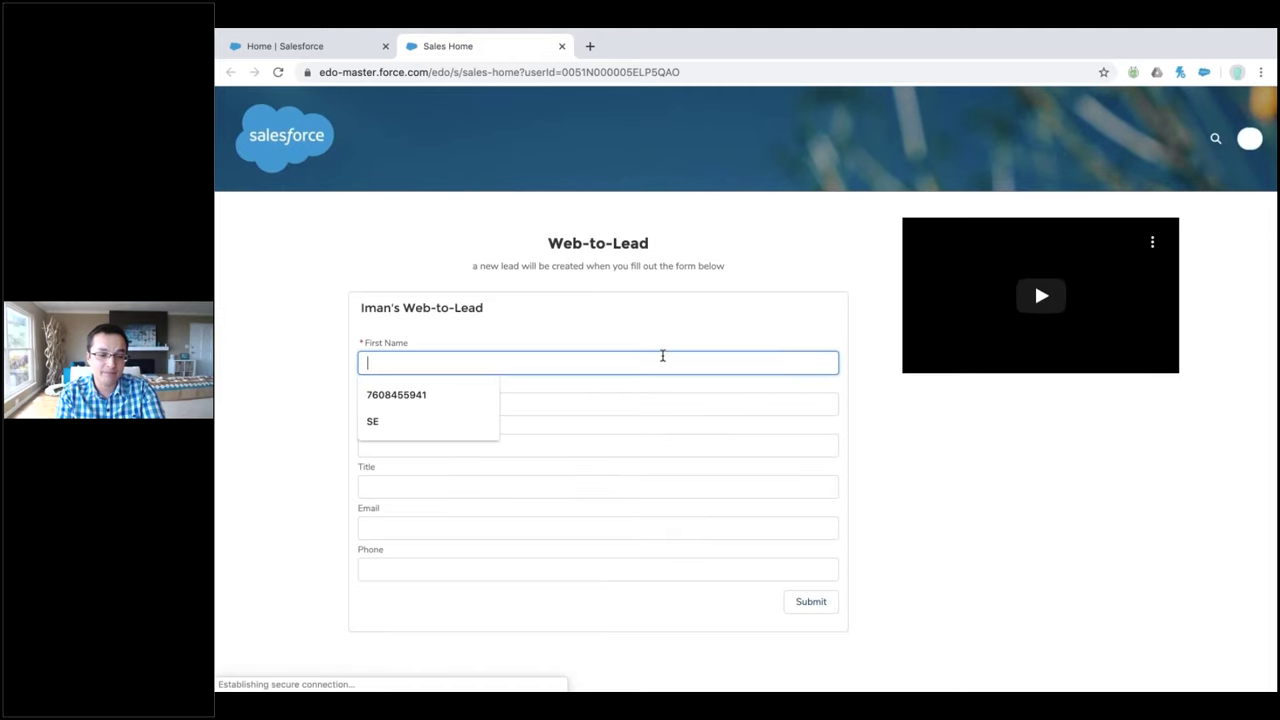
type("Tony")
key("Tab")
type("TigerLIVE")
key("Tab")
type("T")
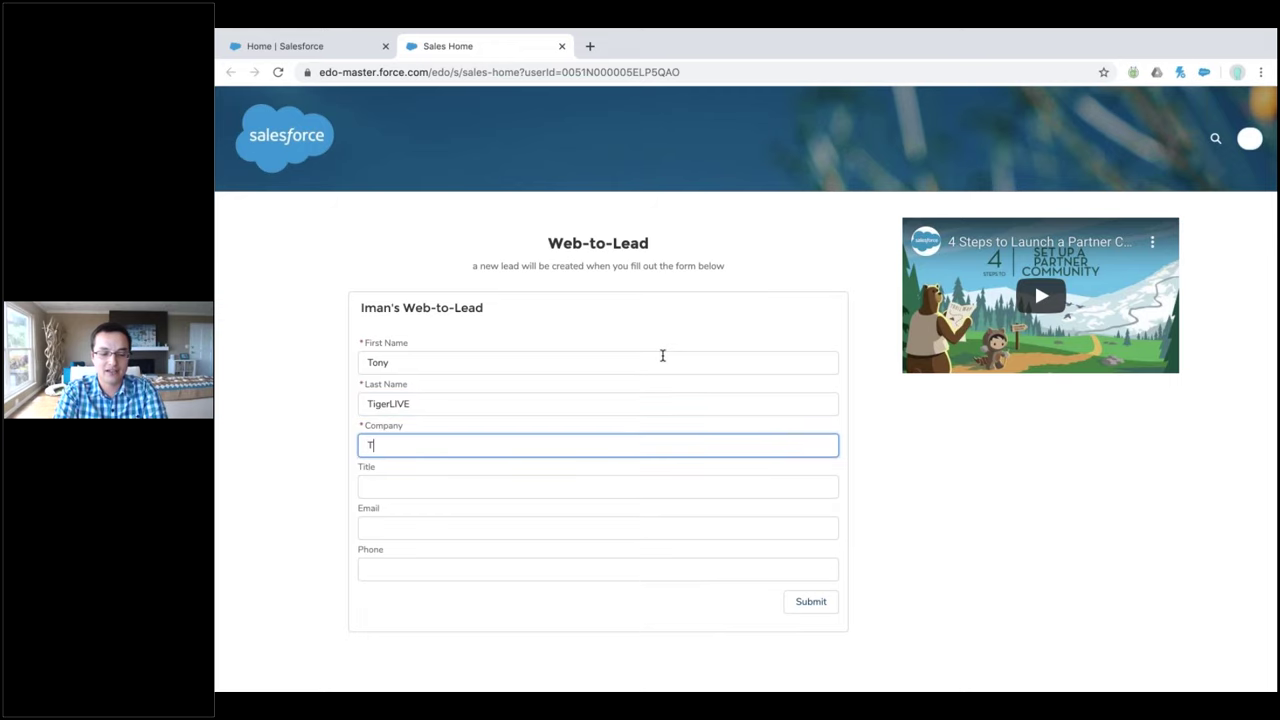
type("igerCorpMarch")
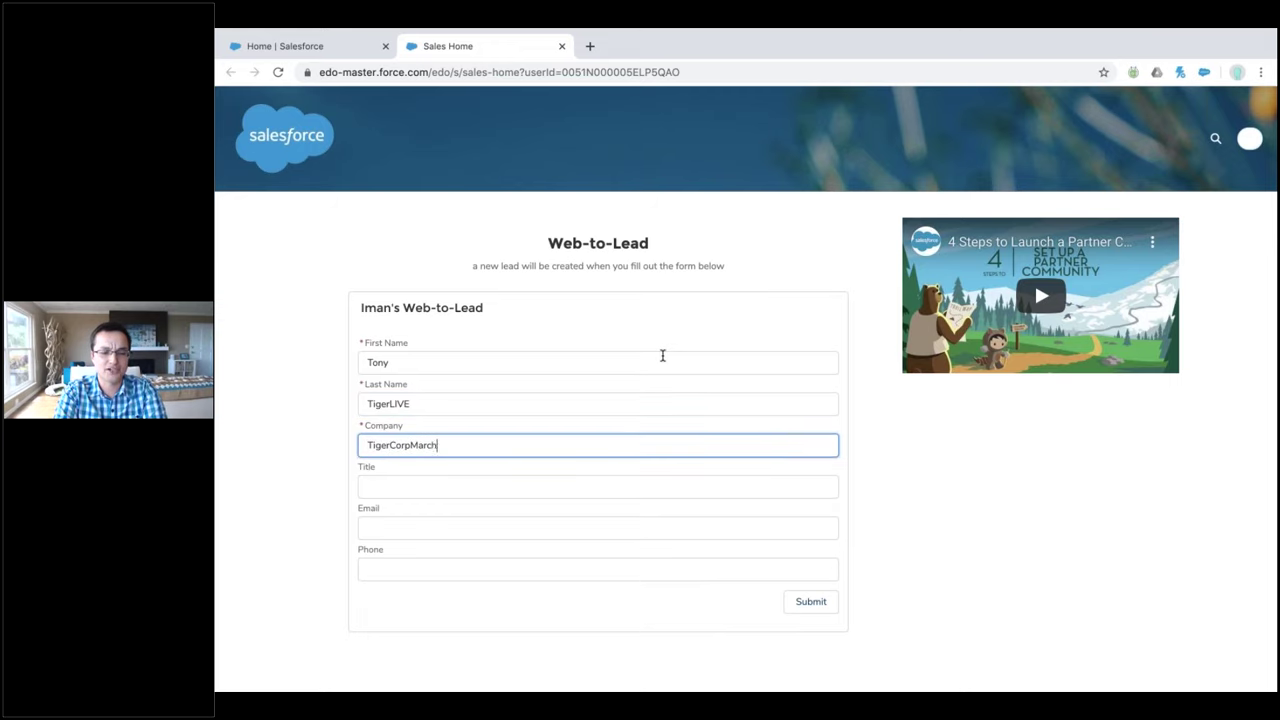
key("Tab")
type("CEO")
Add the lead's e-mail and phone number, submit the form and close the confirmation page
key("Tab")
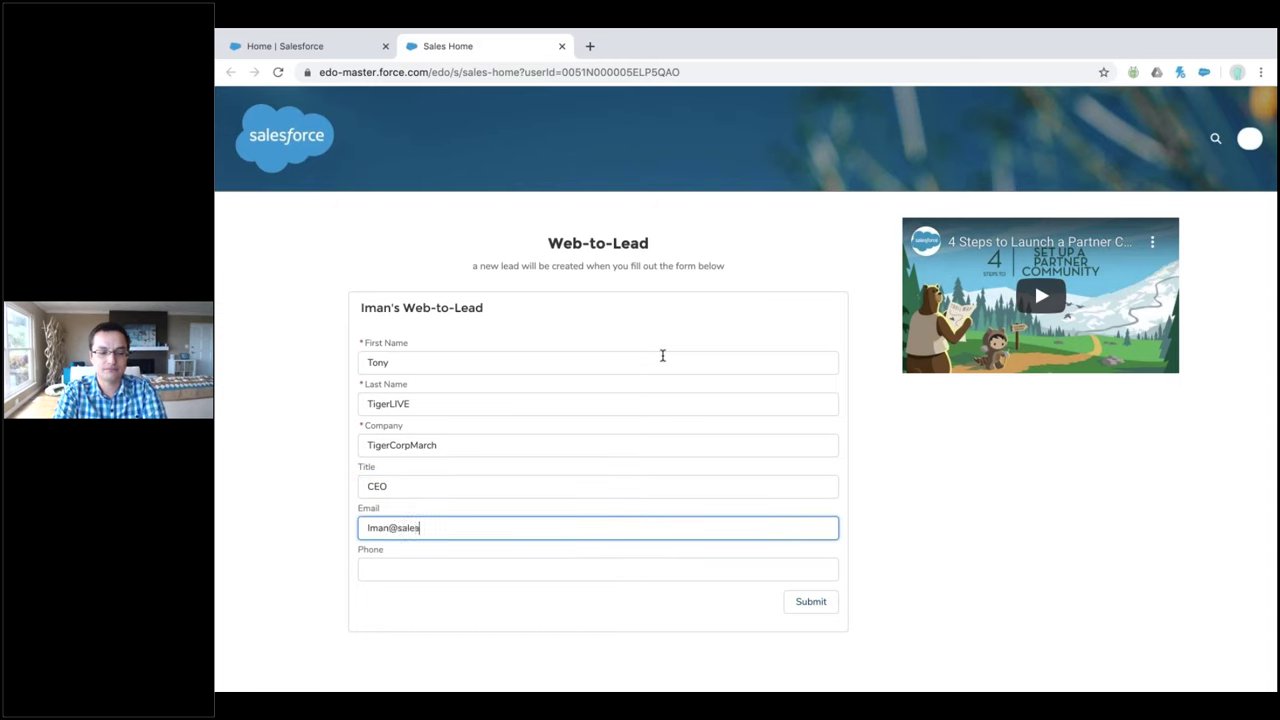
key("Tab")
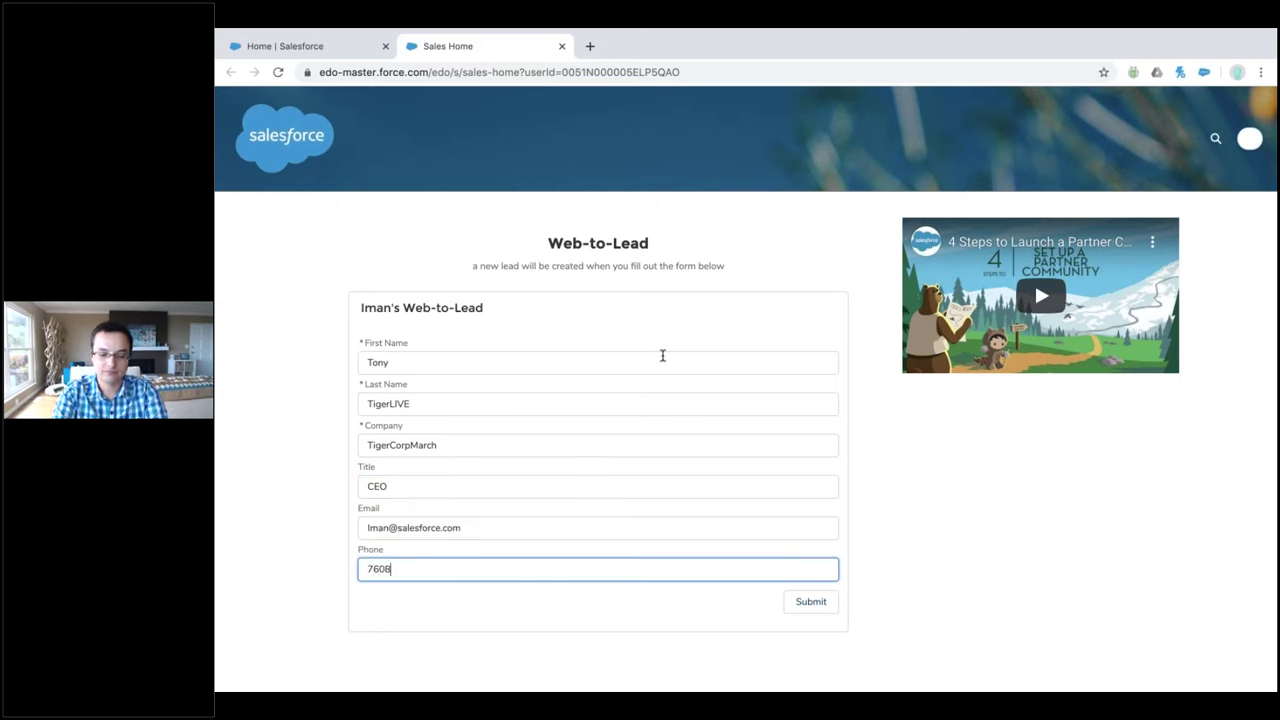
left_click(826, 602)
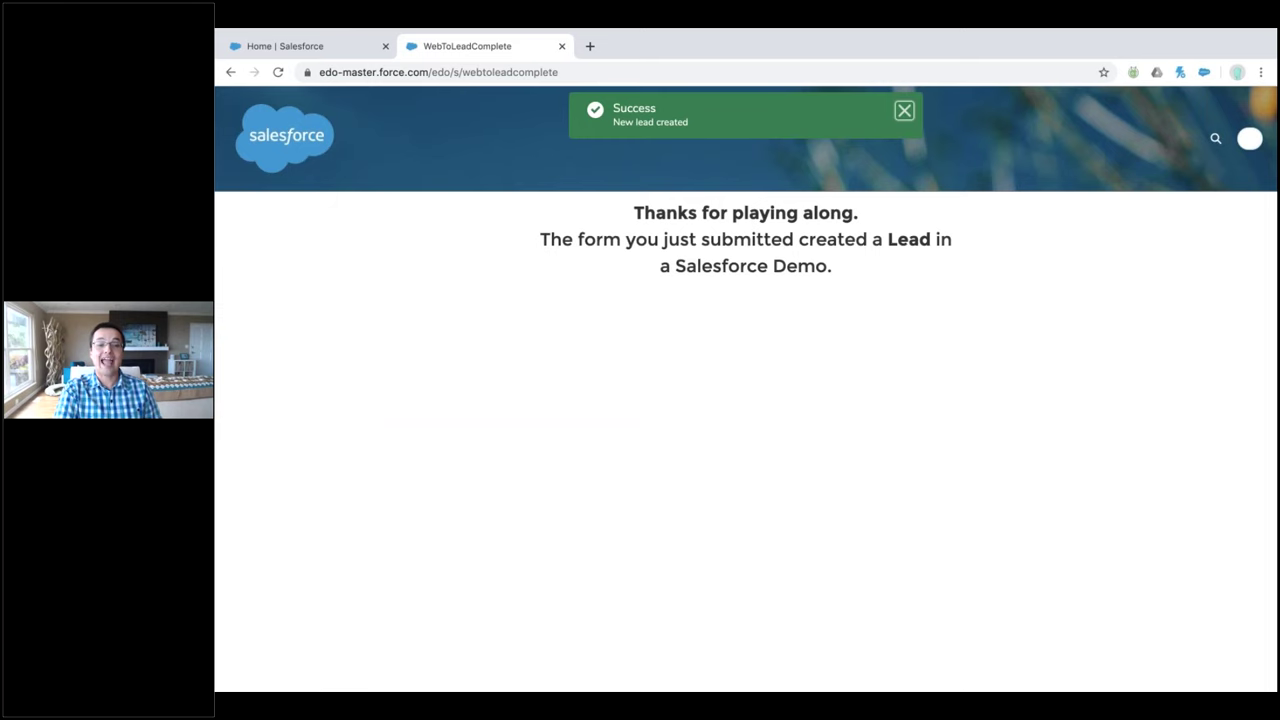
key("ctrl+w")
Refresh the Leads list, sort it by name descending, and open The Demo Company CEO lead
left_click(380, 136)
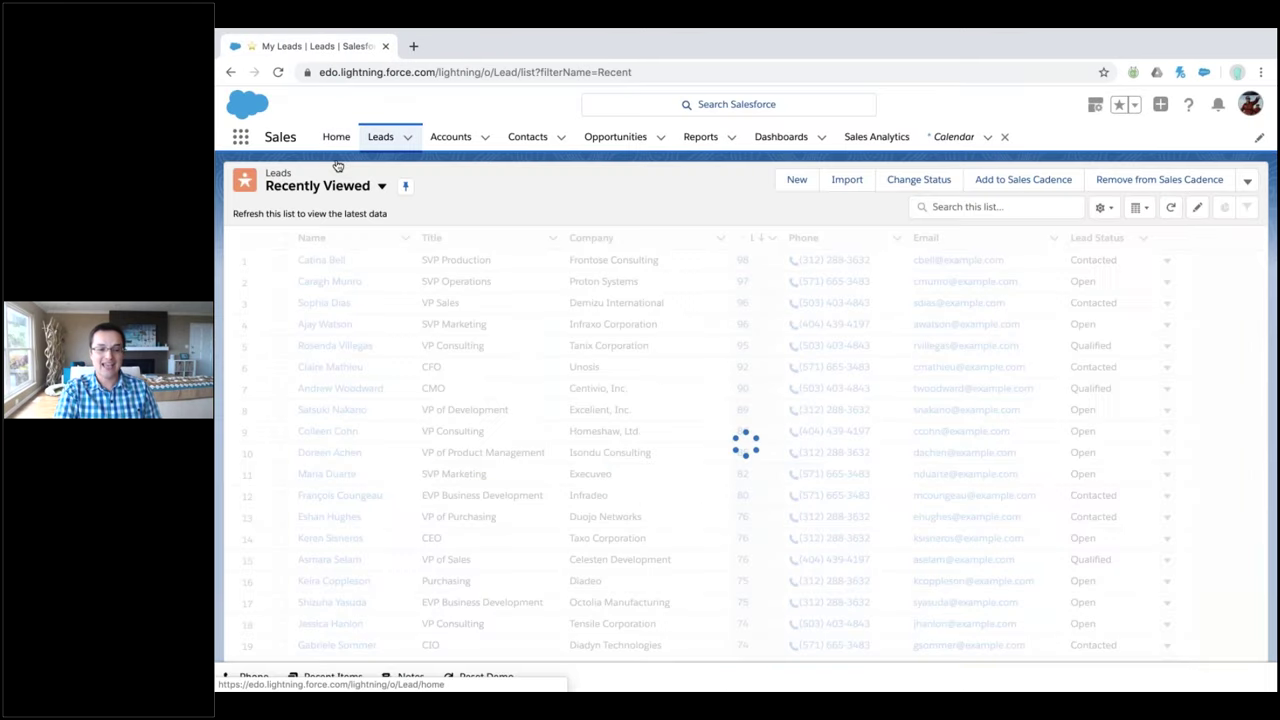
scroll(380, 363, "down", 5)
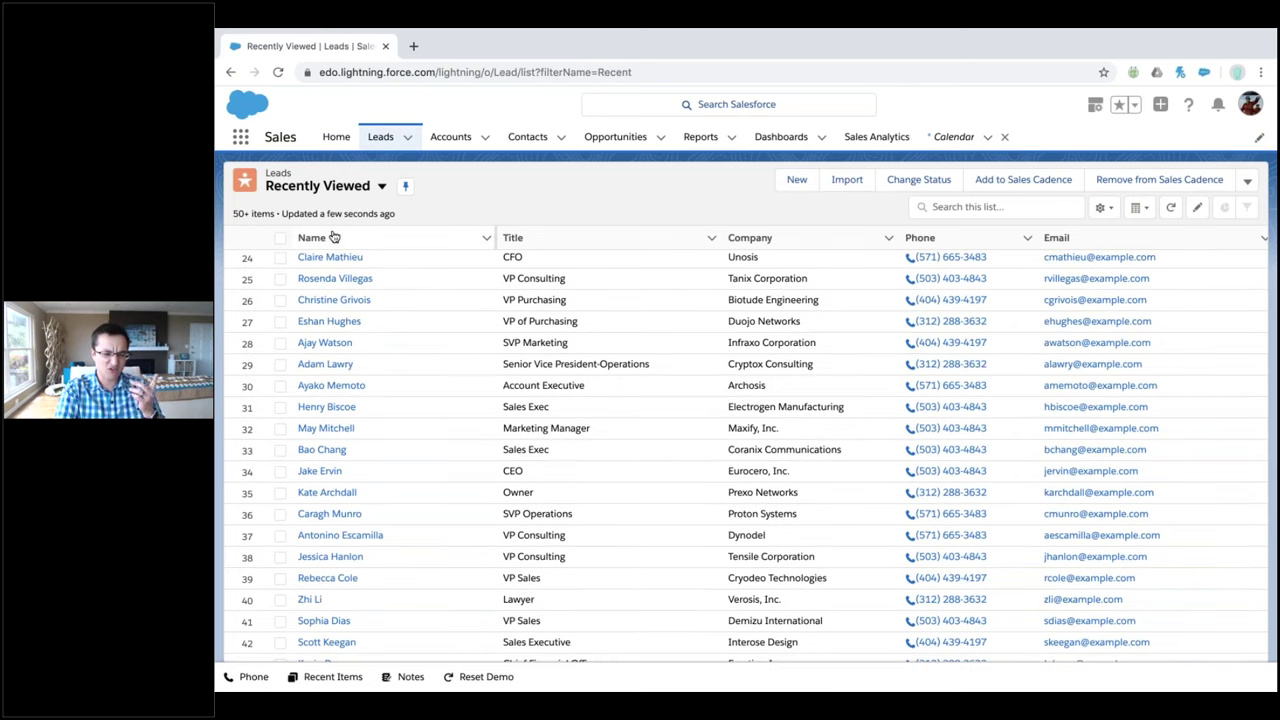
left_click(334, 237)
scroll(492, 331, "down", 7)
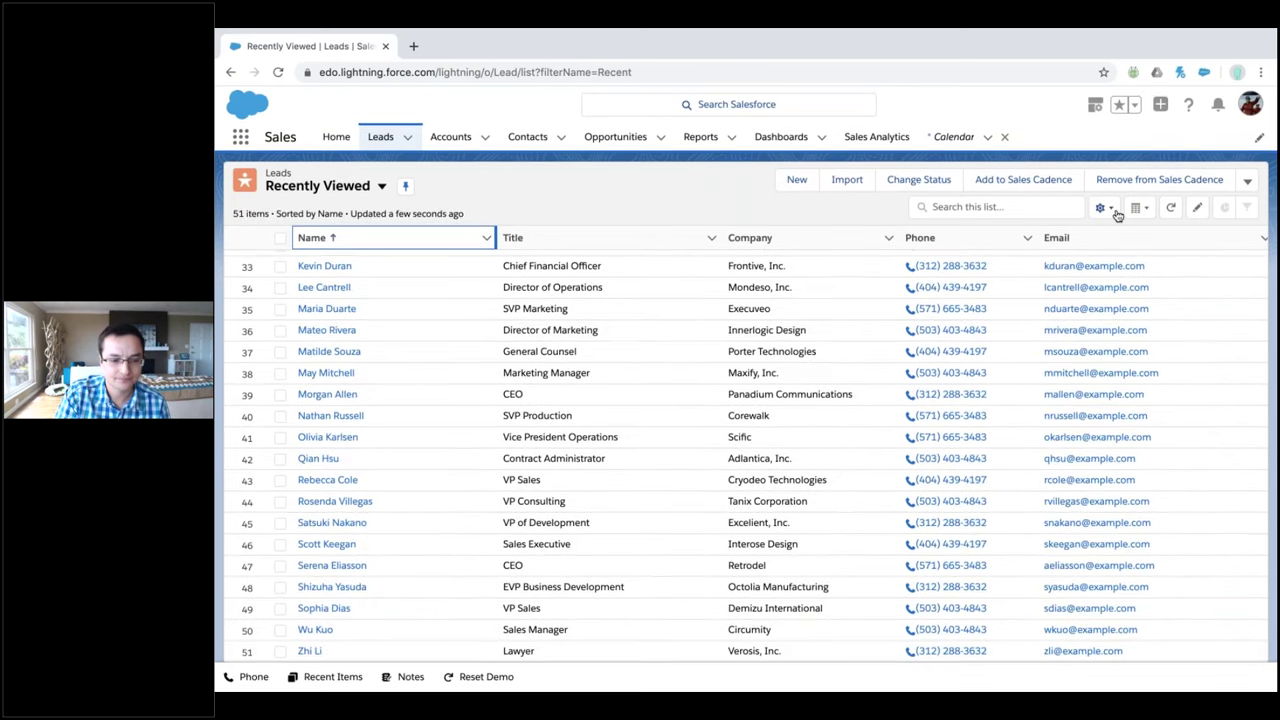
left_click(1170, 207)
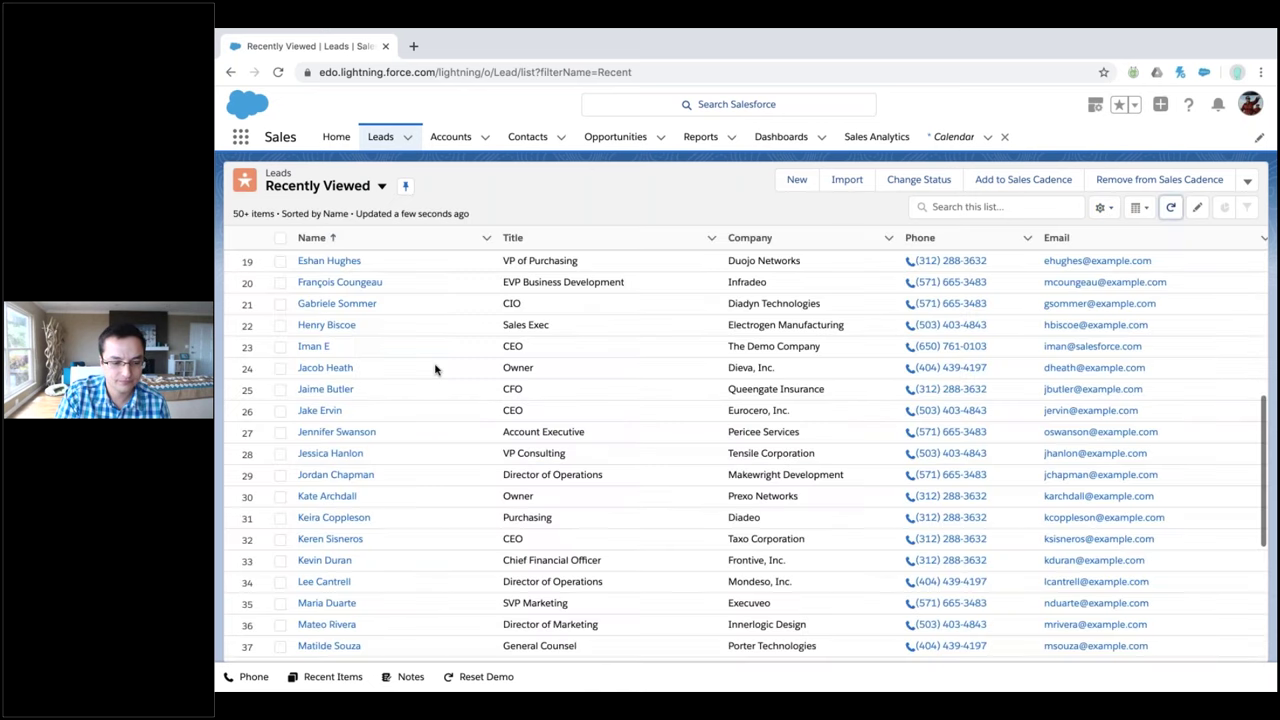
scroll(435, 370, "down", 3)
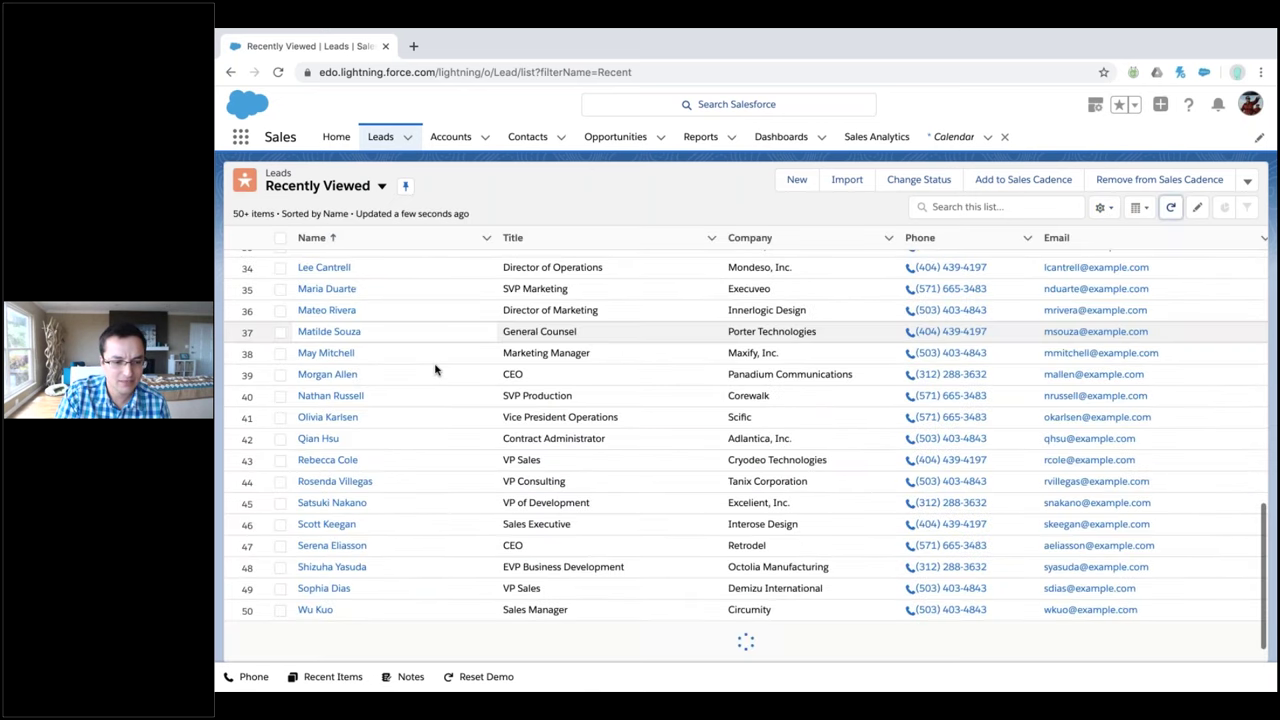
scroll(435, 370, "up", 7)
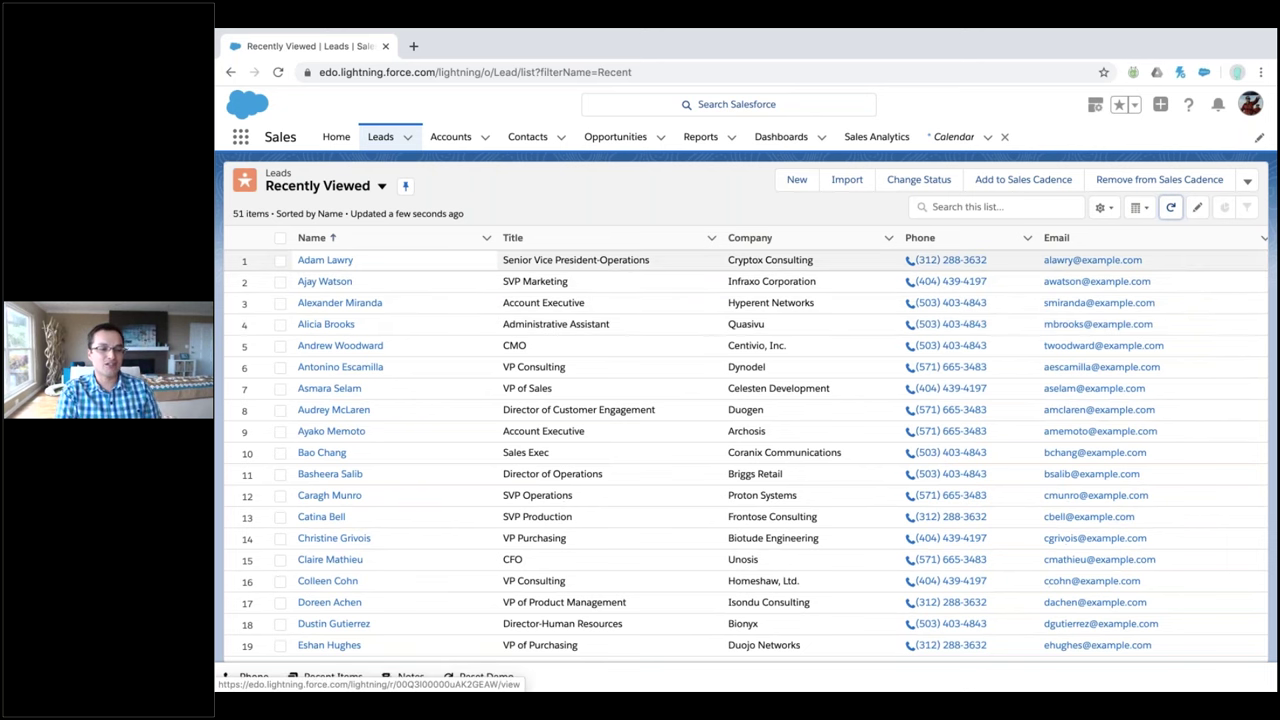
left_click(350, 243)
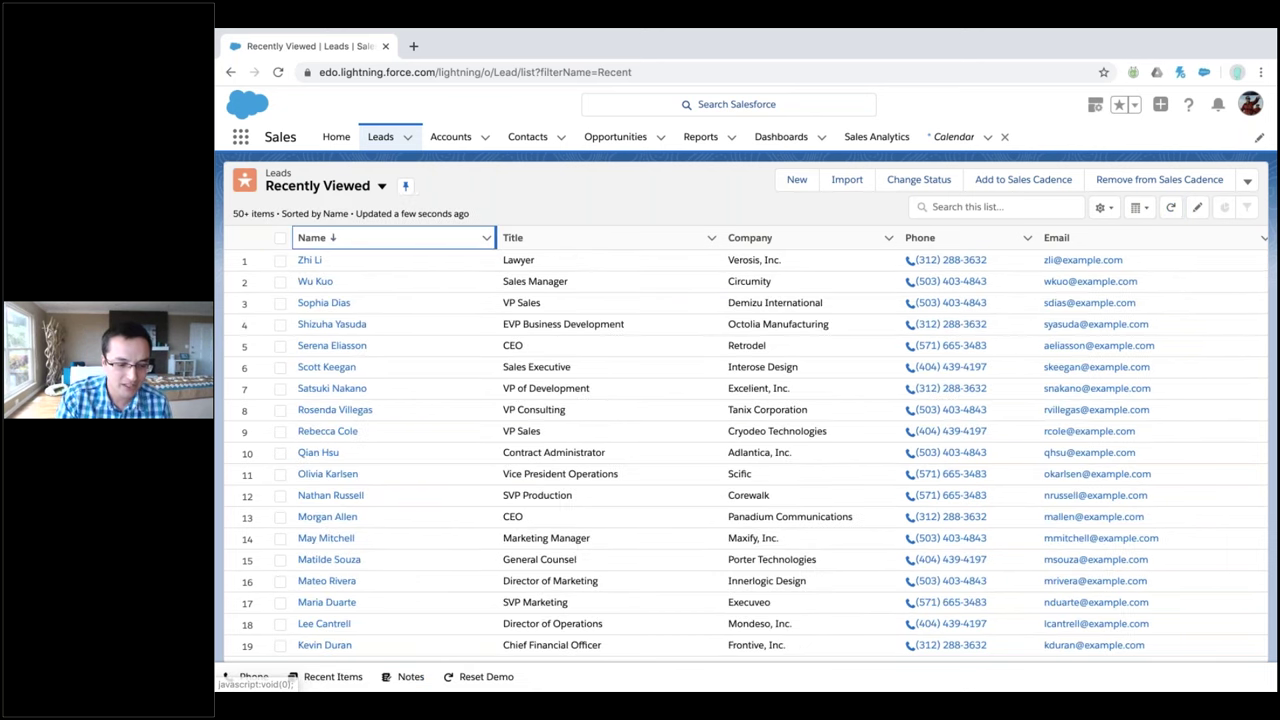
scroll(330, 352, "down", 3)
scroll(330, 460, "down", 3)
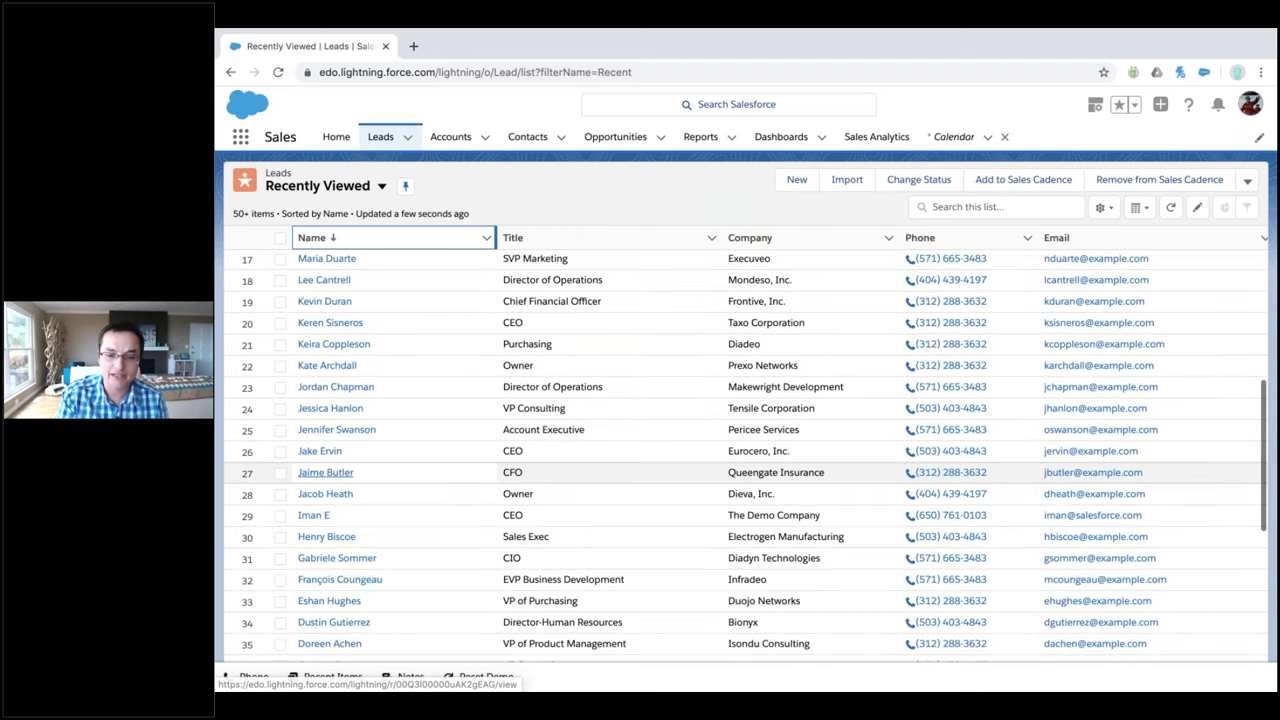
left_click(314, 515)
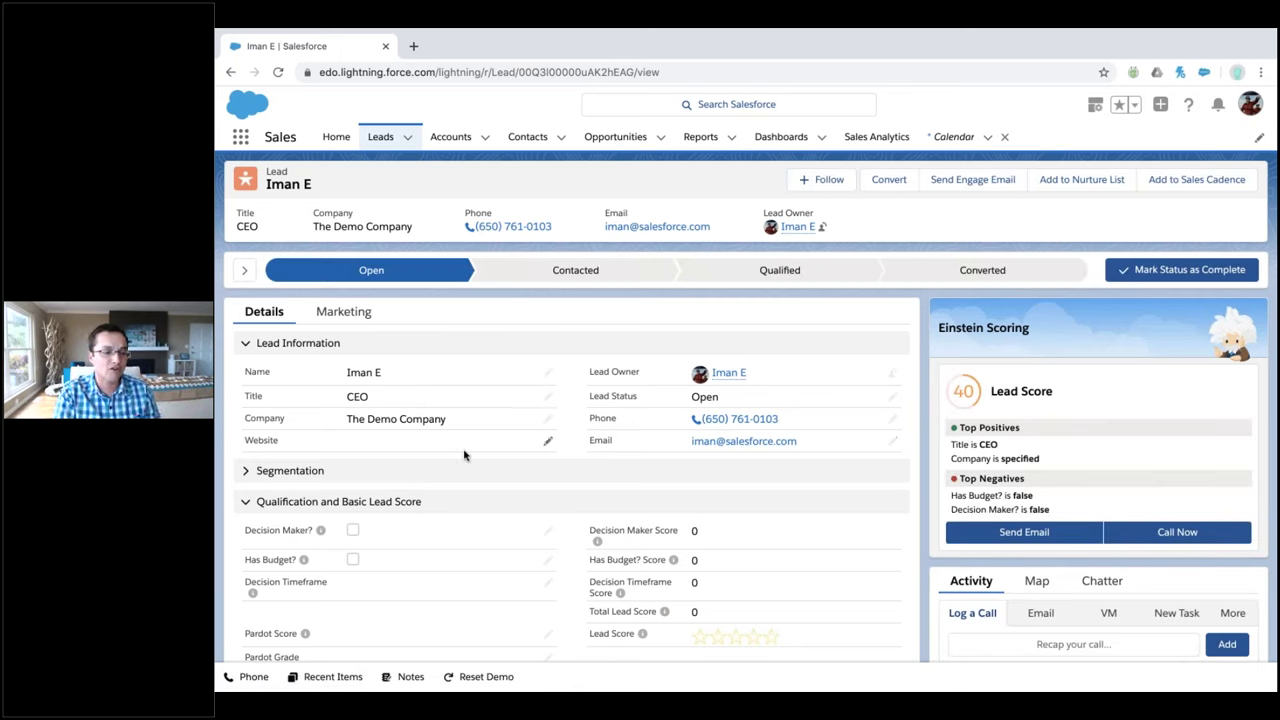
left_click(352, 313)
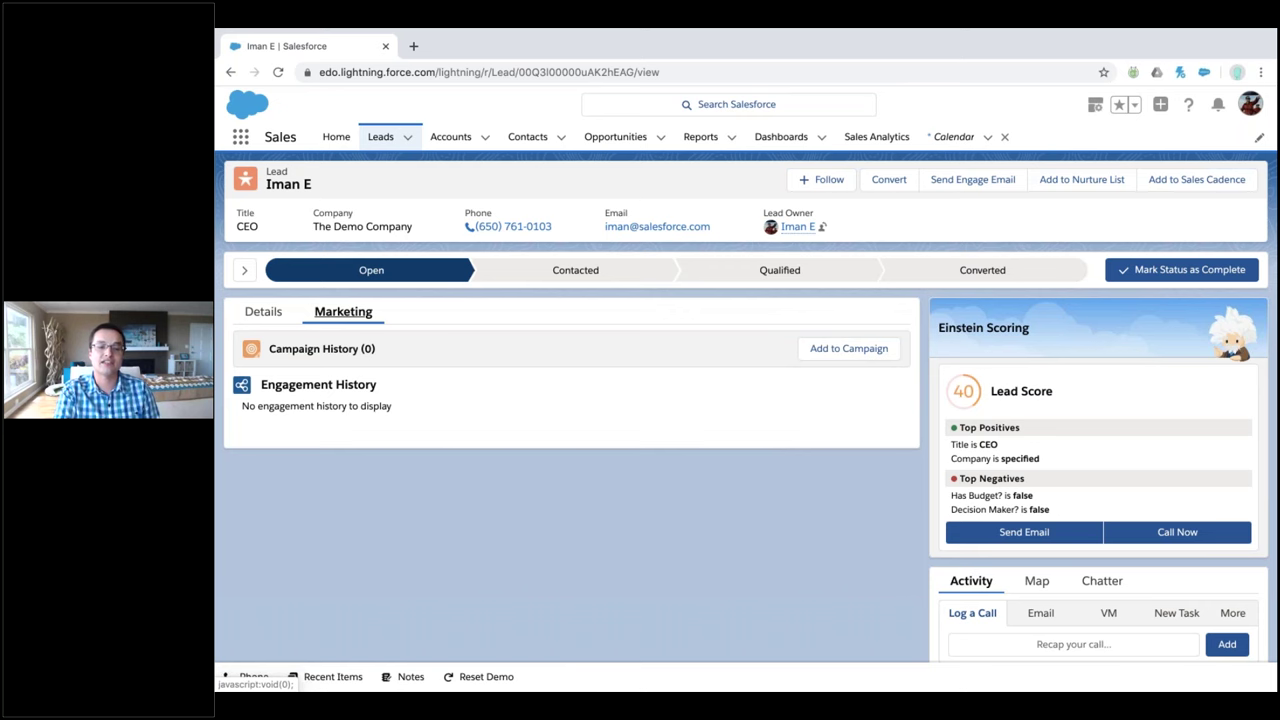
left_click(263, 311)
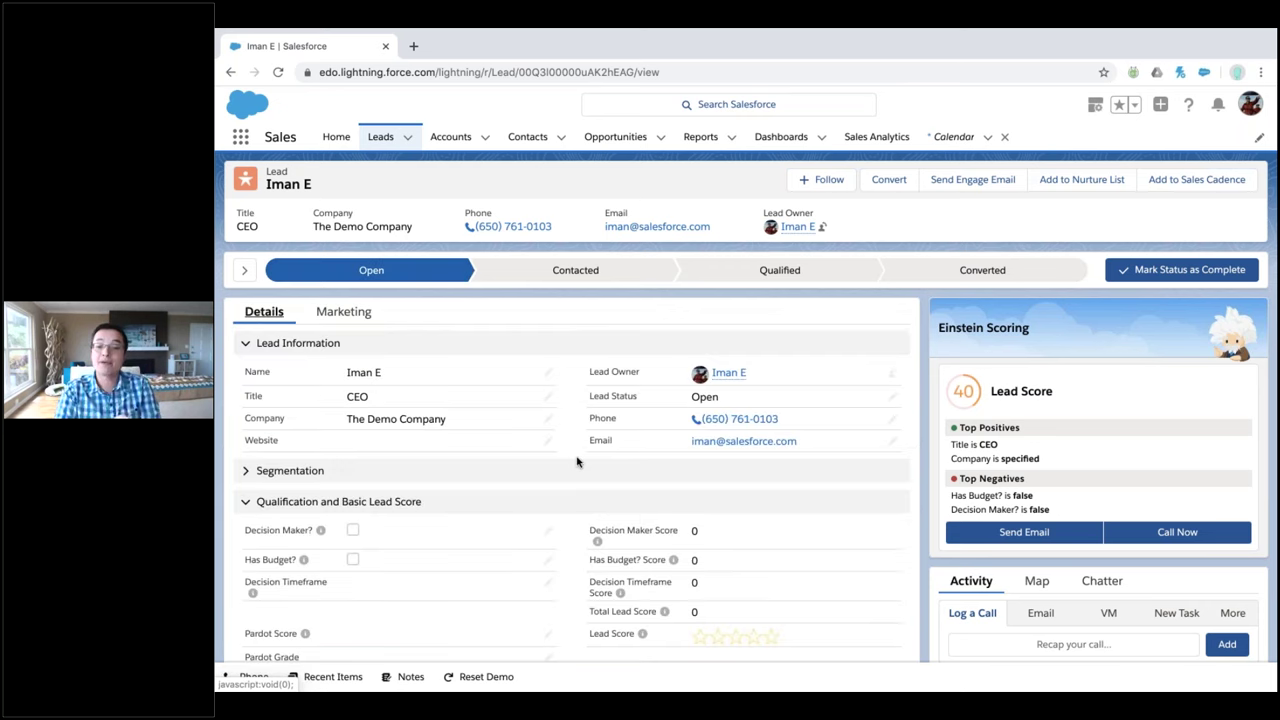
scroll(577, 461, "down", 2)
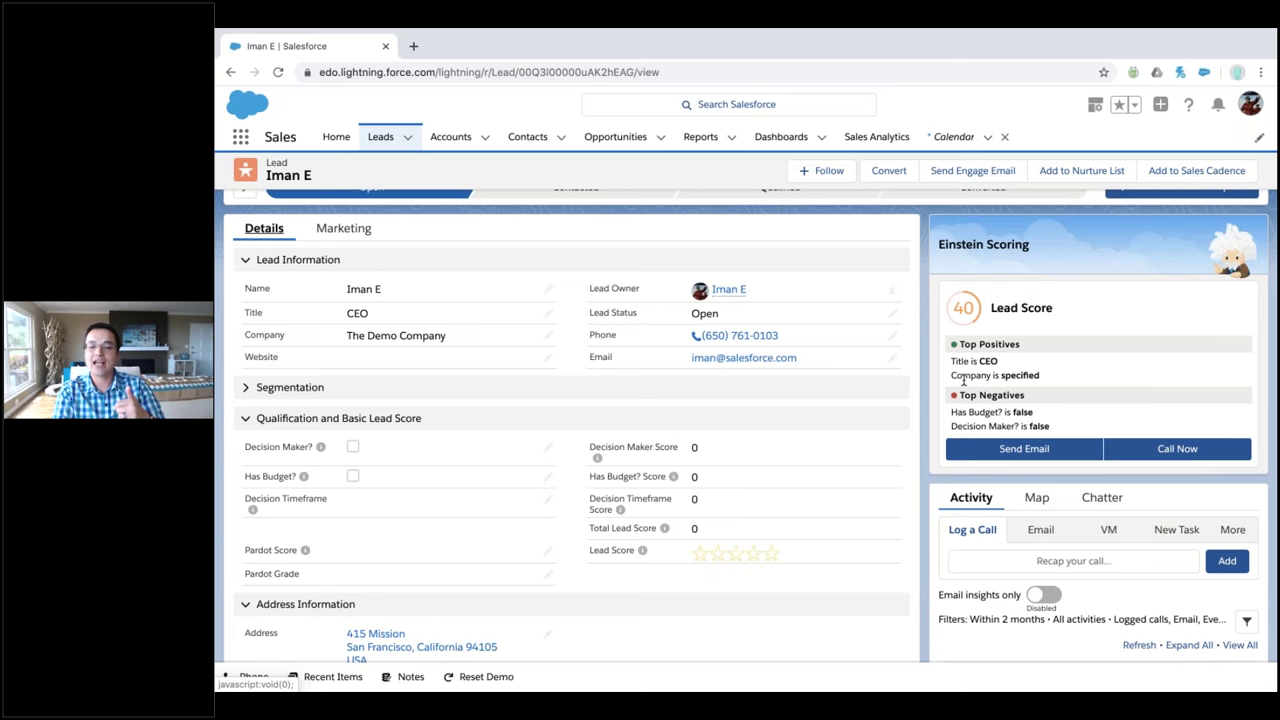
scroll(963, 376, "down", 1)
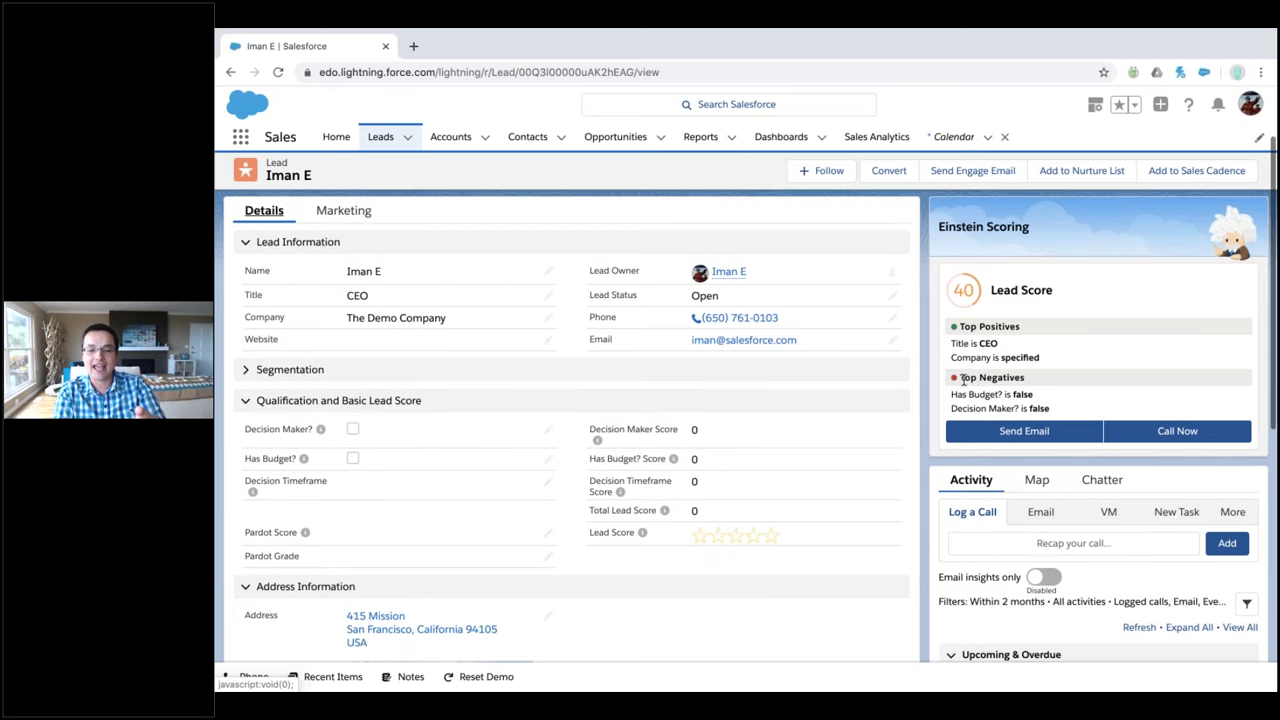
scroll(963, 378, "down", 4)
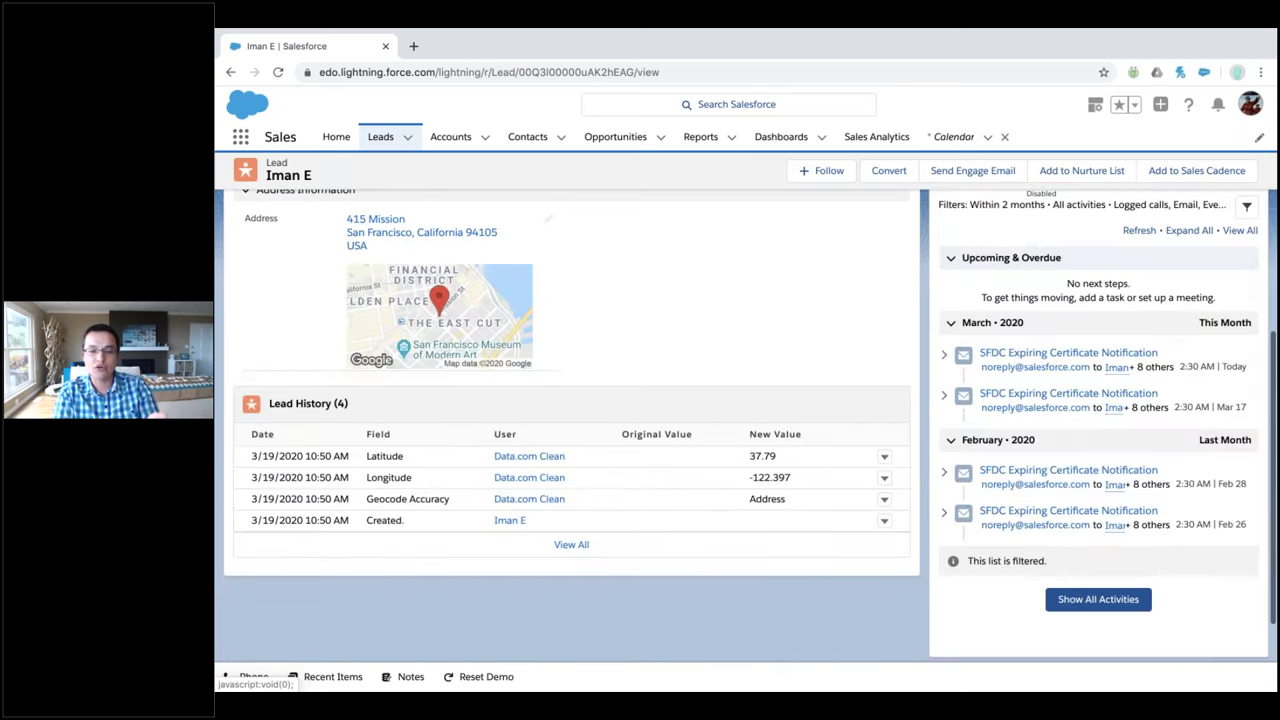
scroll(1097, 240, "down", 1)
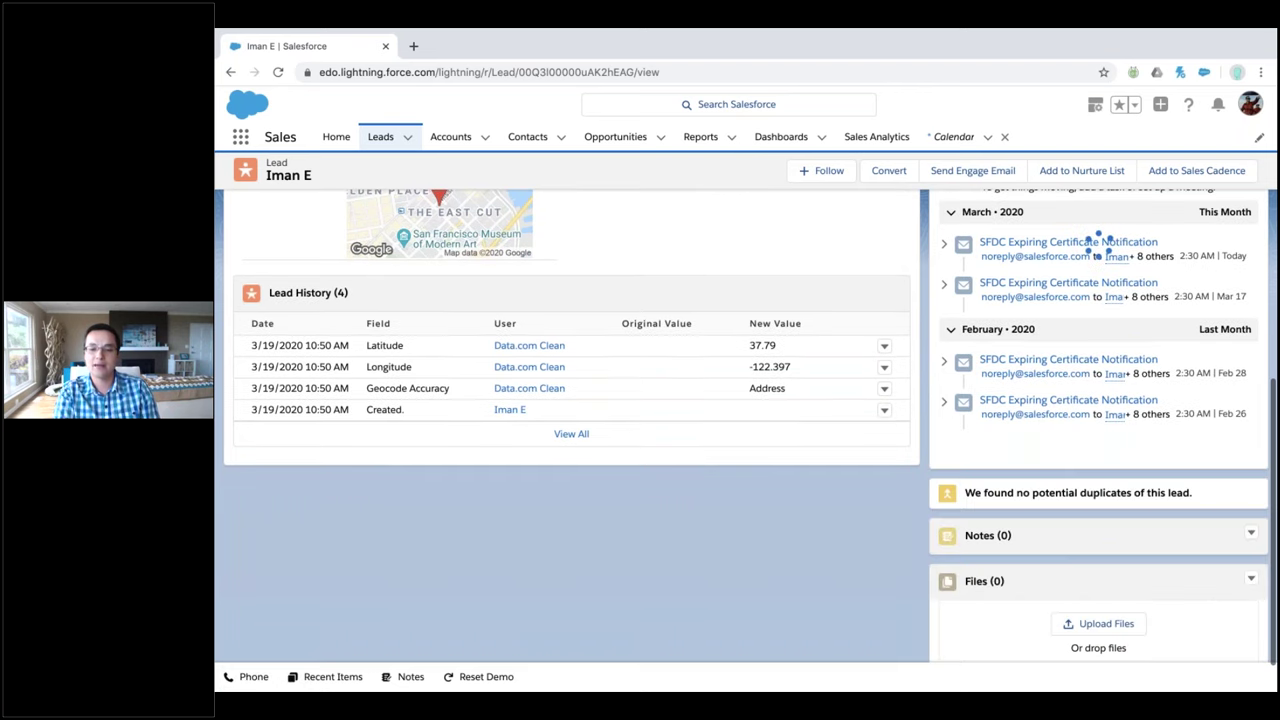
scroll(1097, 240, "down", 1)
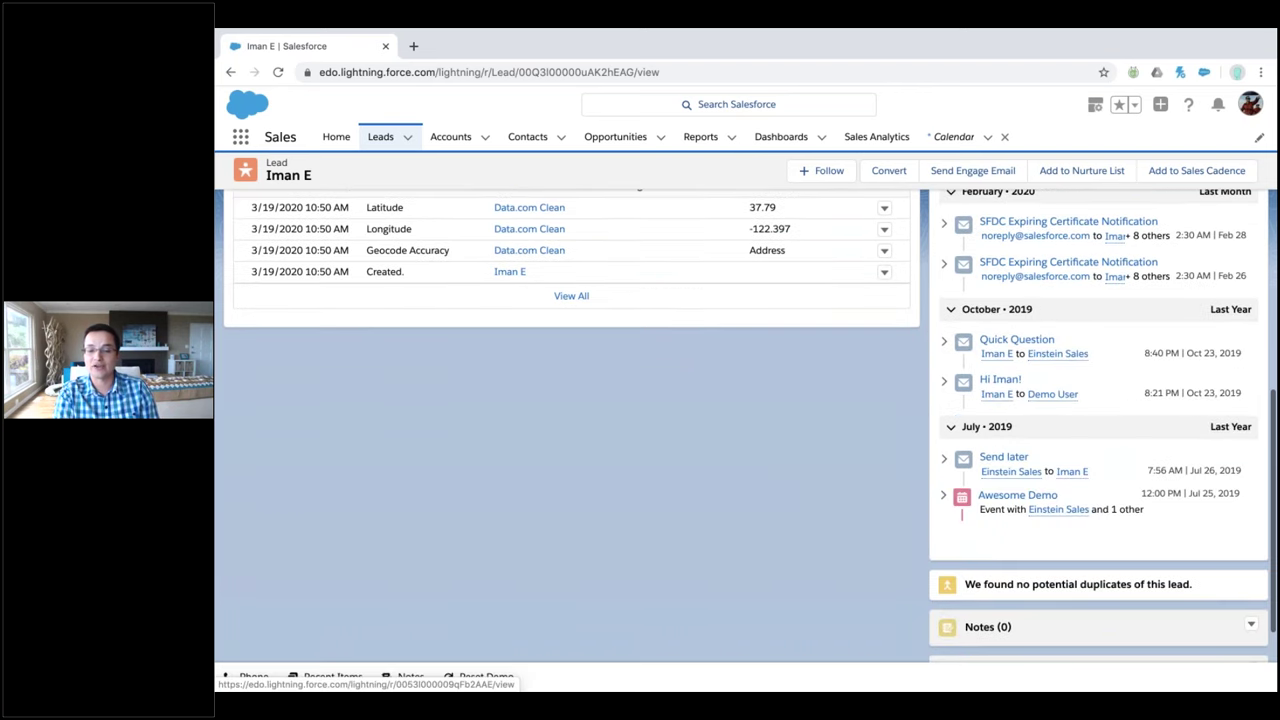
scroll(1074, 614, "down", 1)
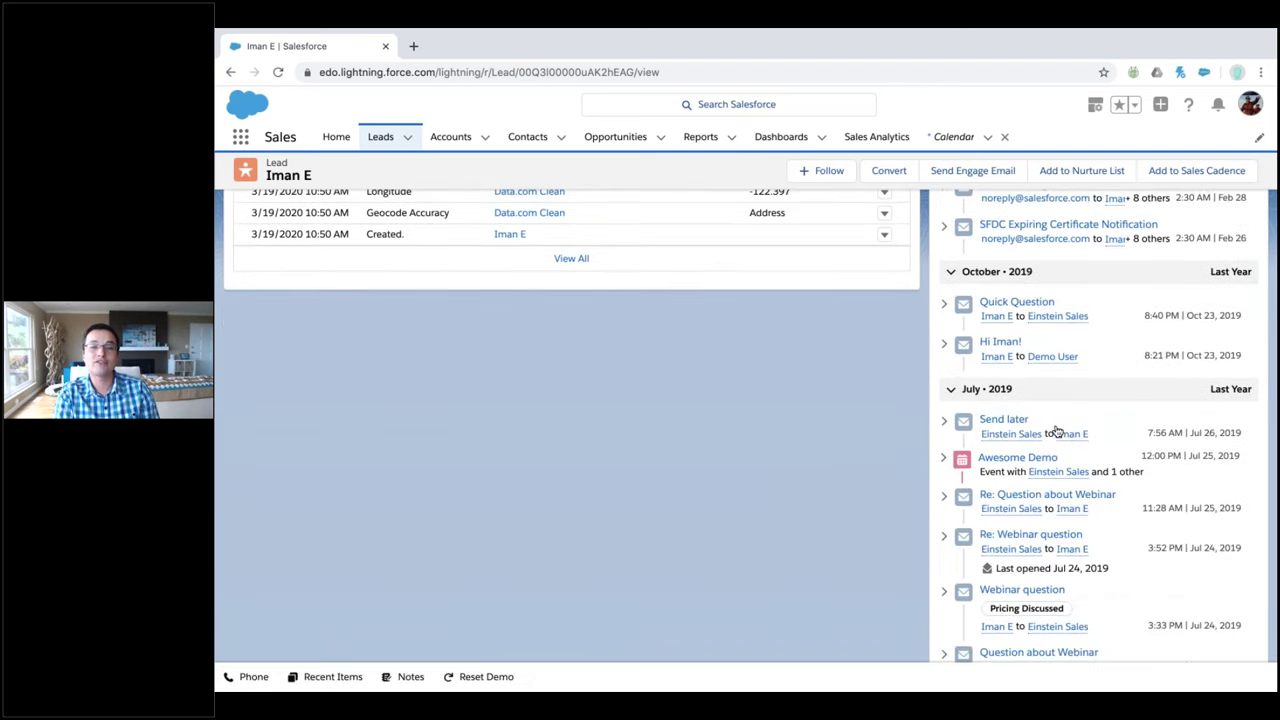
mouse_move(1063, 434)
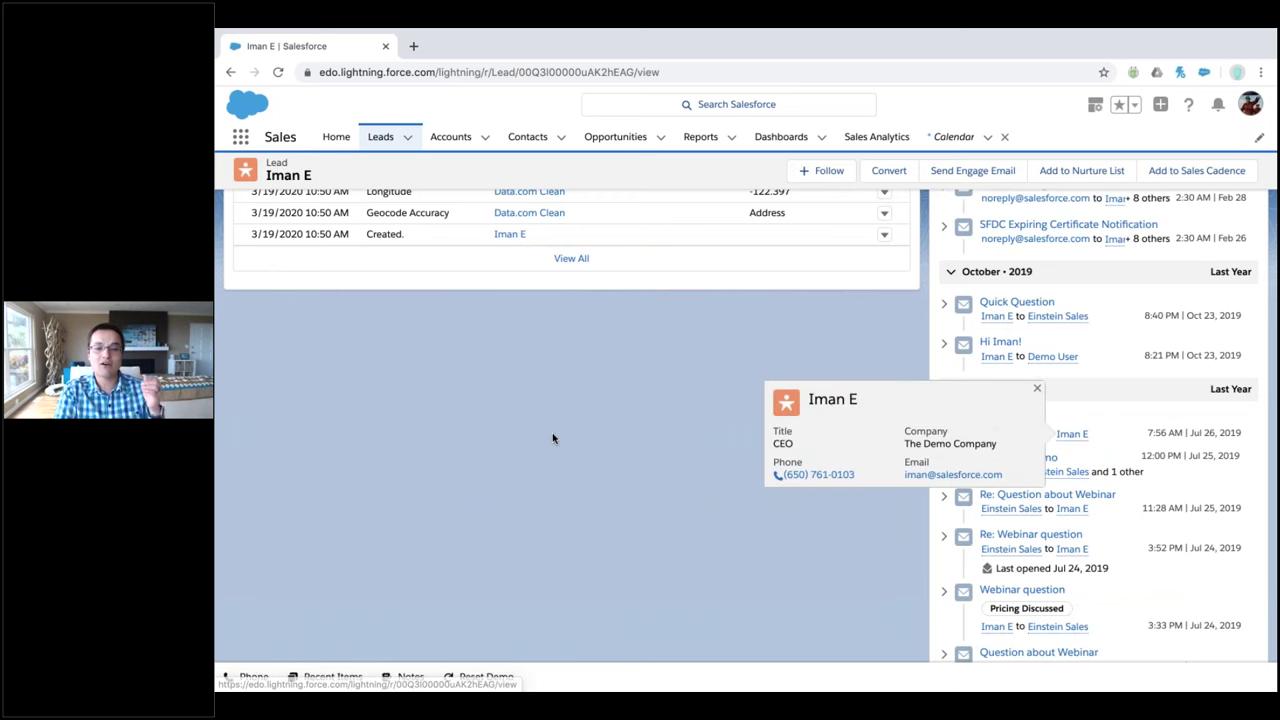
scroll(553, 438, "up", 10)
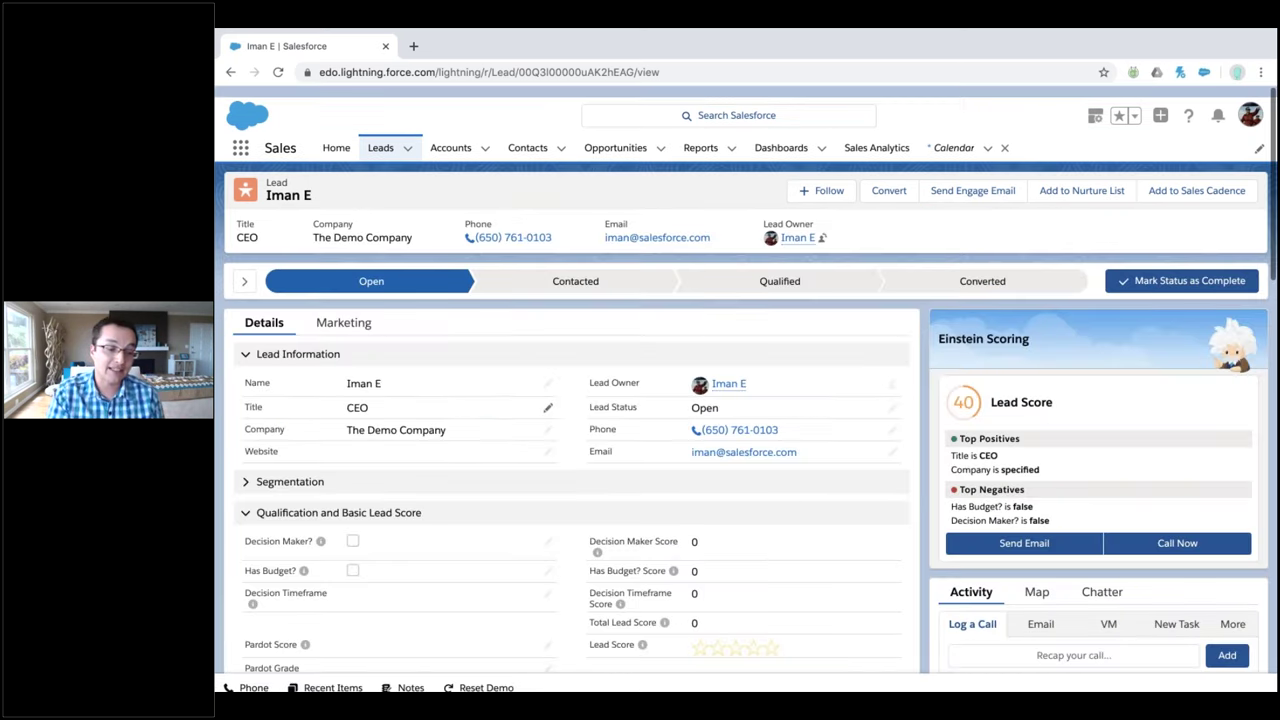
Place a call to the lead's phone number and end it
scroll(600, 410, "down", 1)
left_click(716, 420)
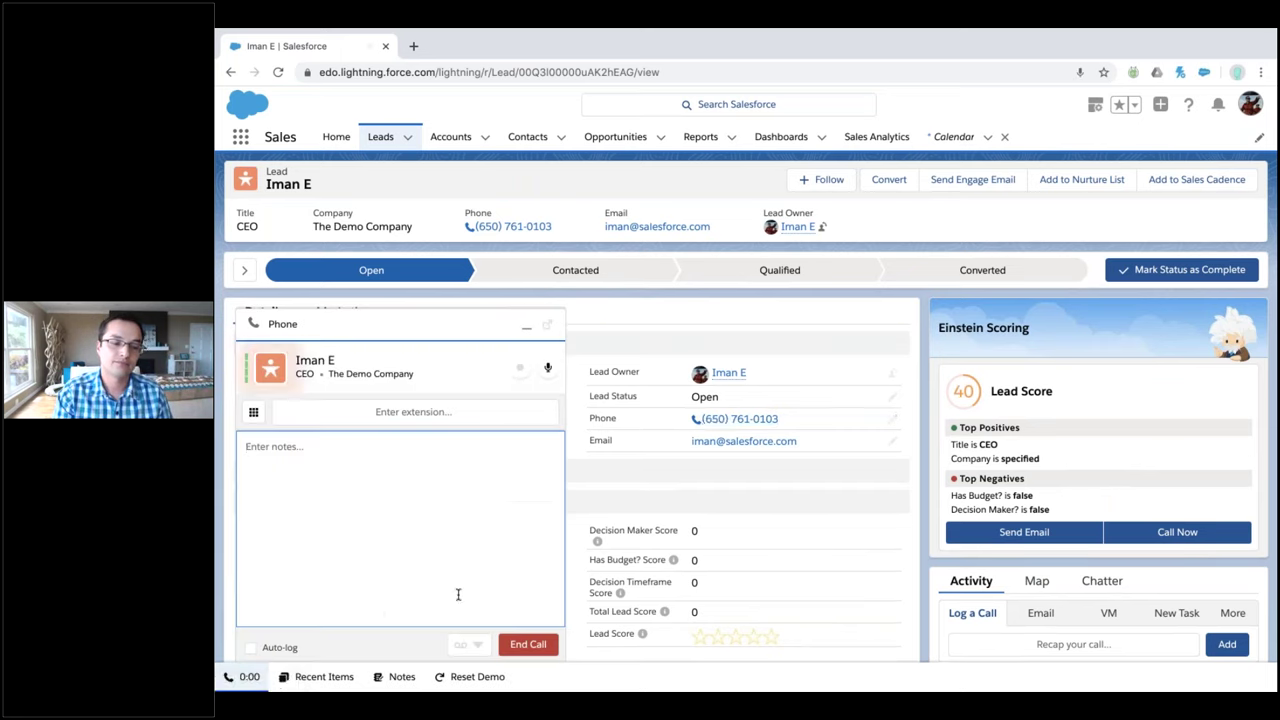
left_click(527, 646)
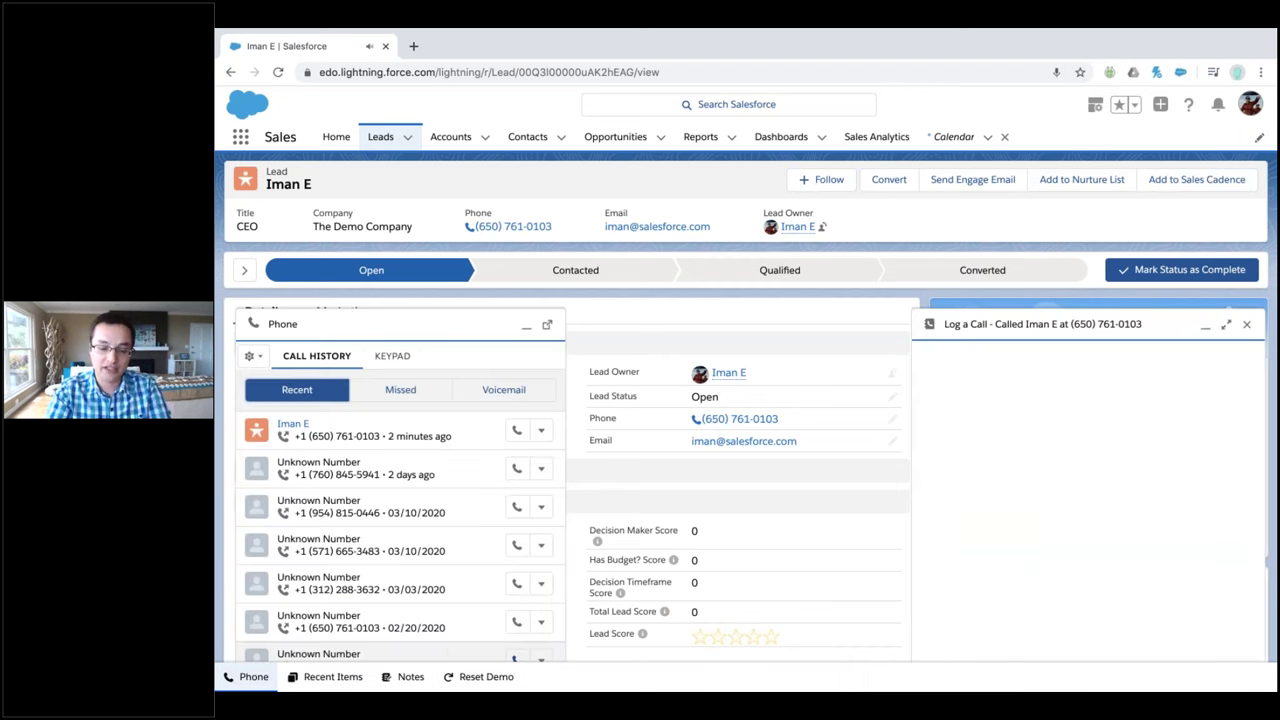
Log the call with comment 'Notes' and a call-back date of 3/26/2020
left_click(1067, 473)
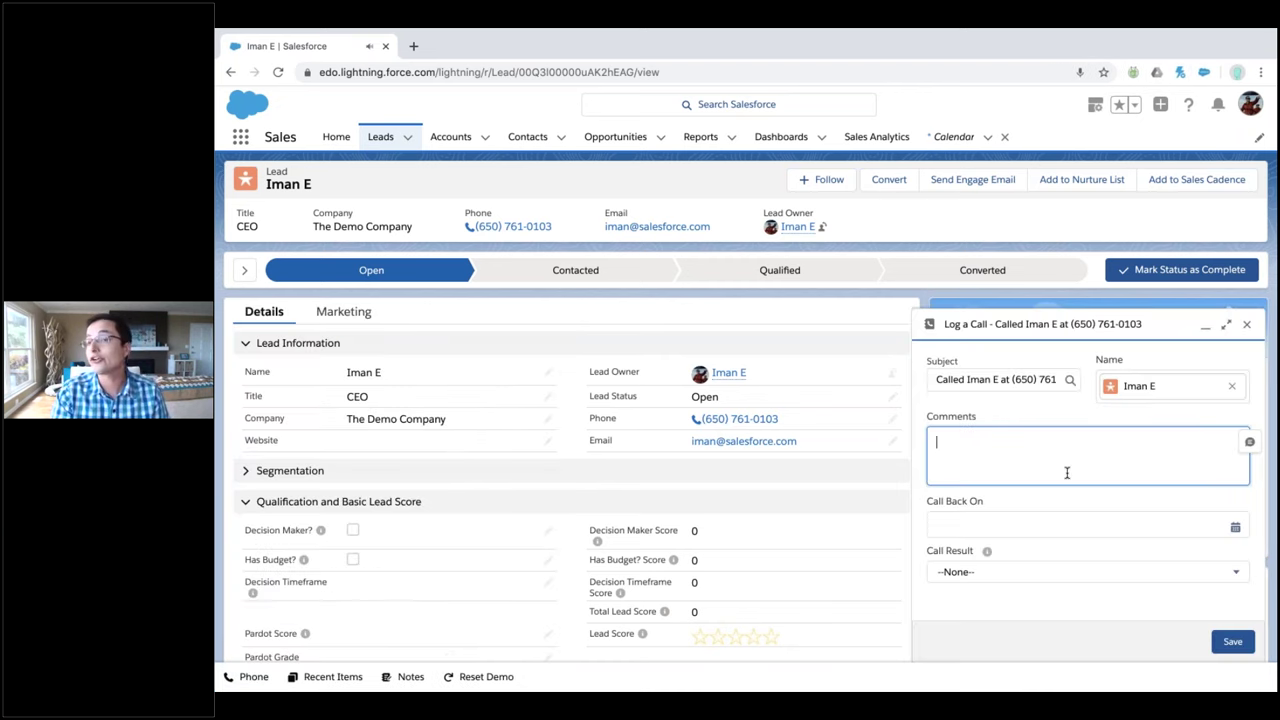
type("Notes")
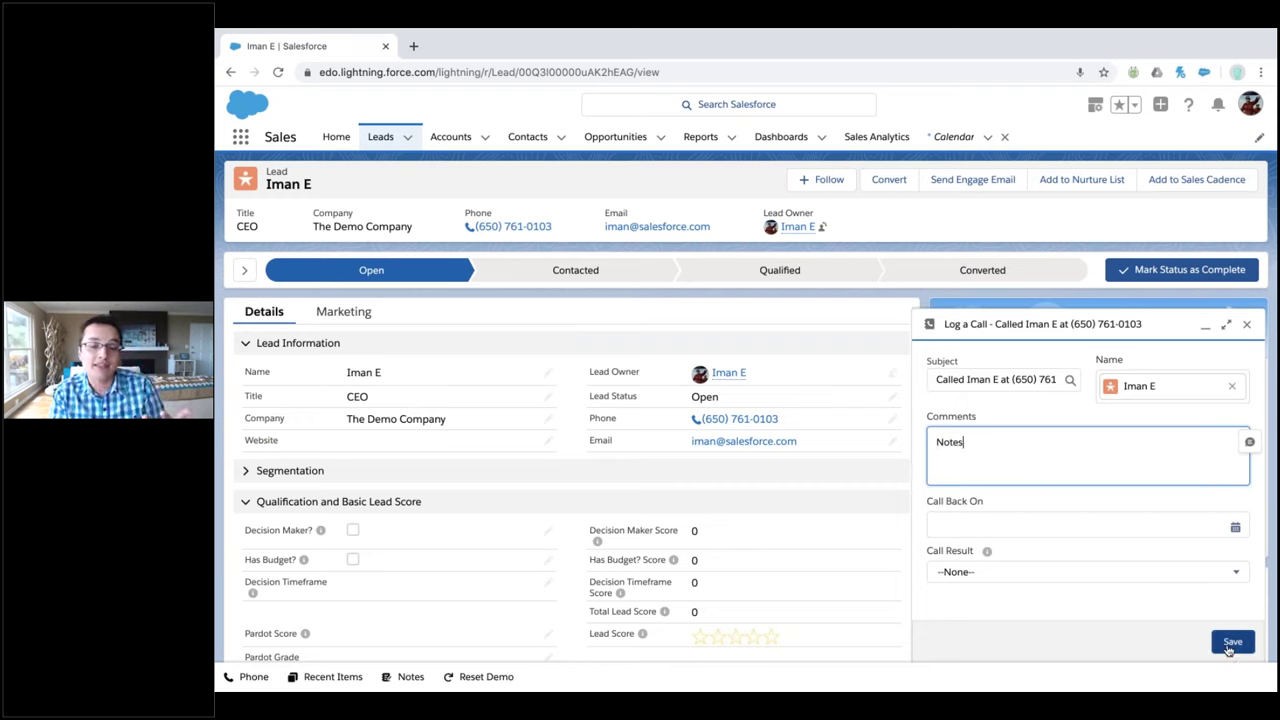
left_click(1086, 521)
type("3/26/2020")
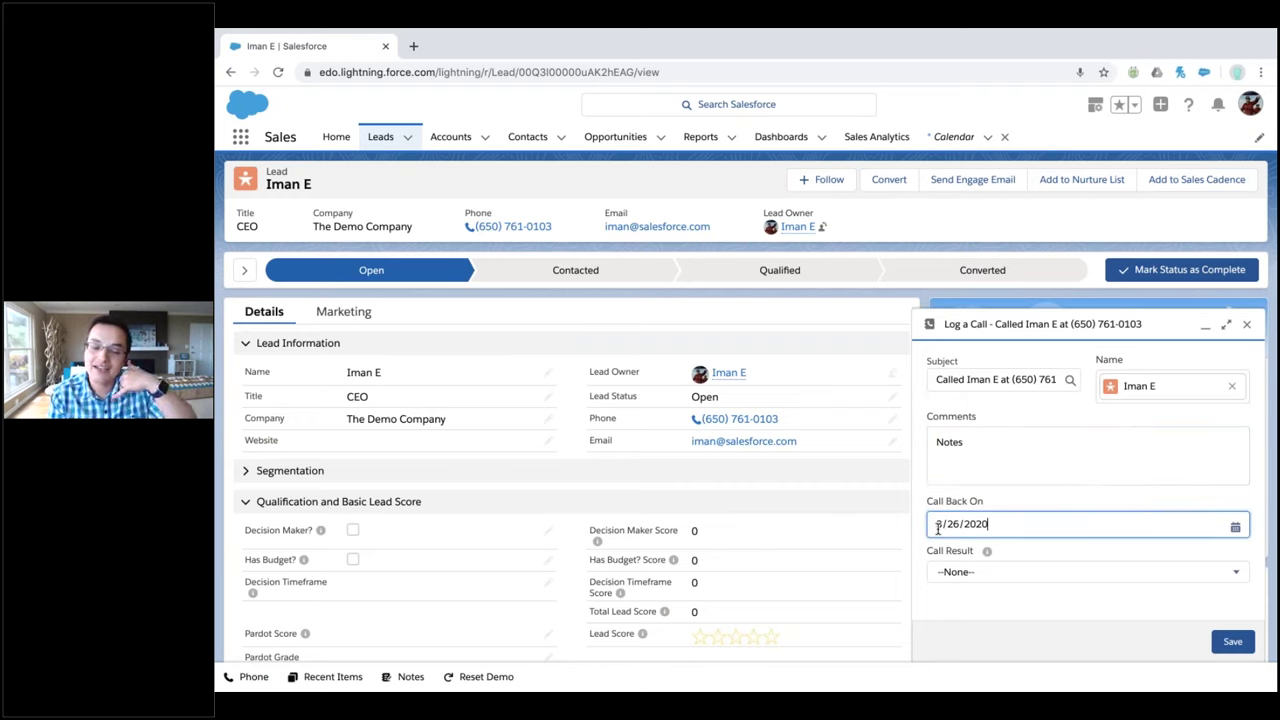
left_click(1225, 648)
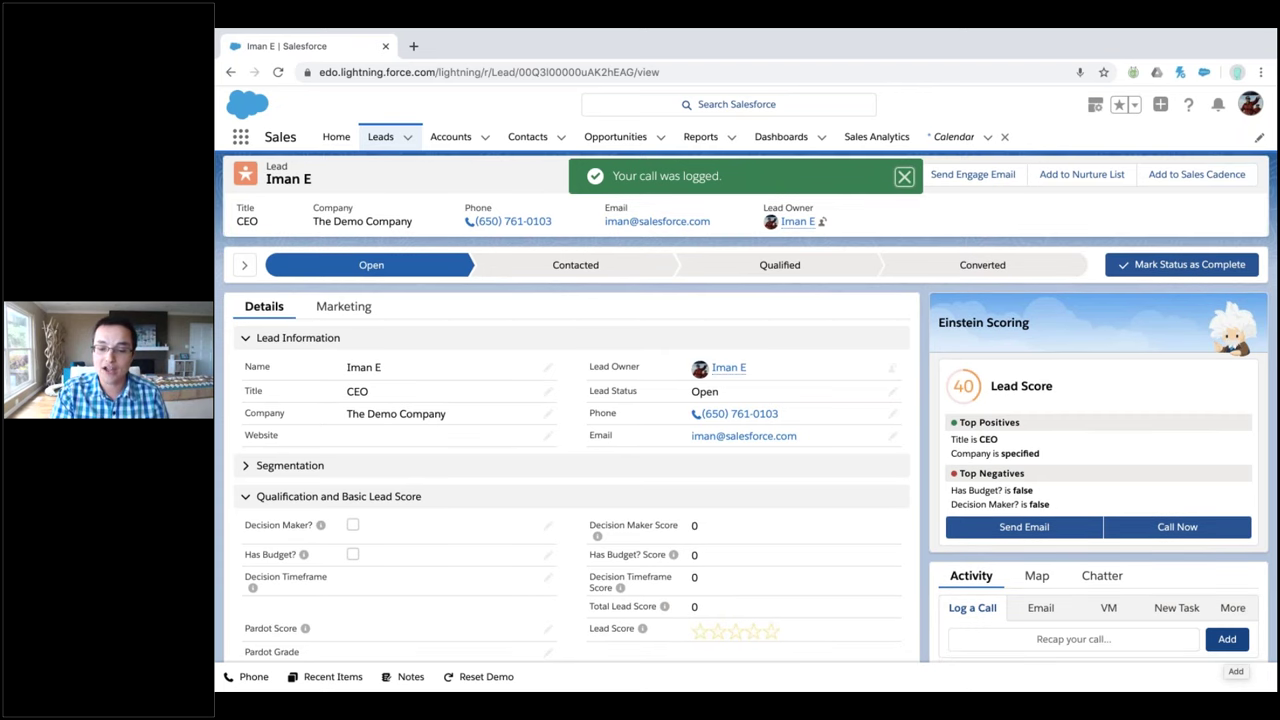
Refresh the lead's activity timeline to show the logged call
scroll(1149, 569, "down", 2)
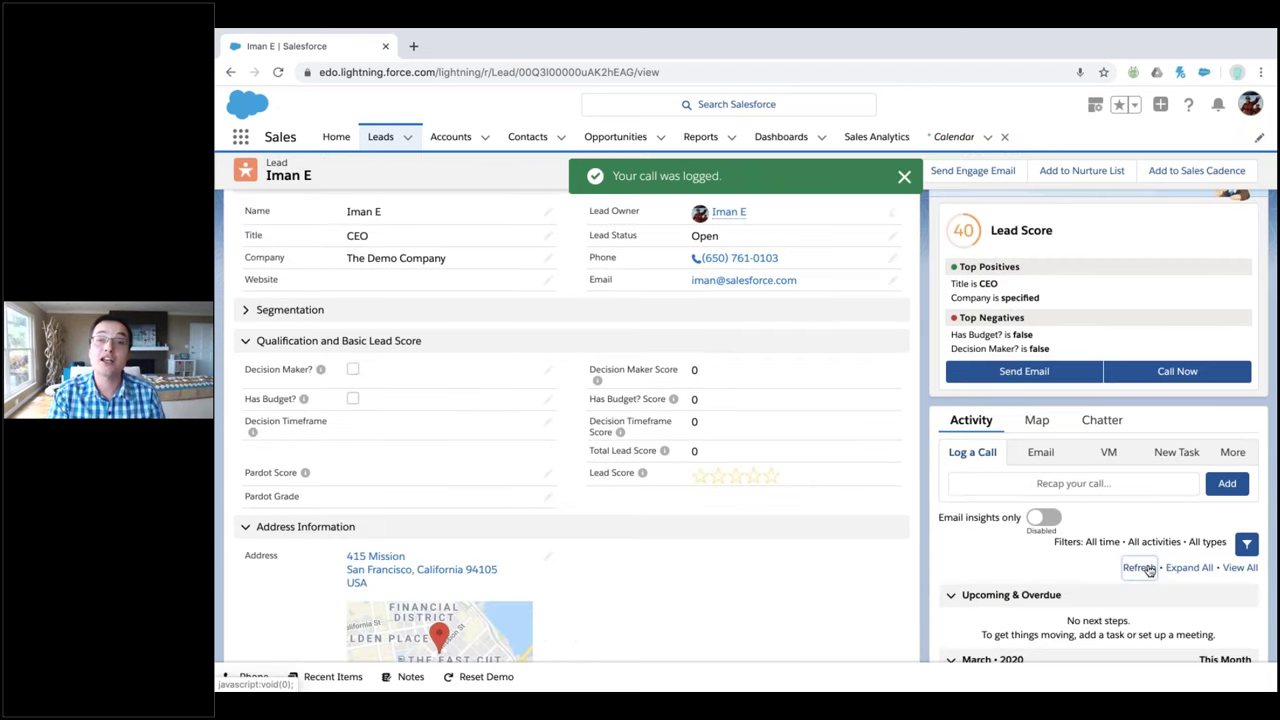
left_click(1139, 568)
scroll(1006, 541, "down", 1)
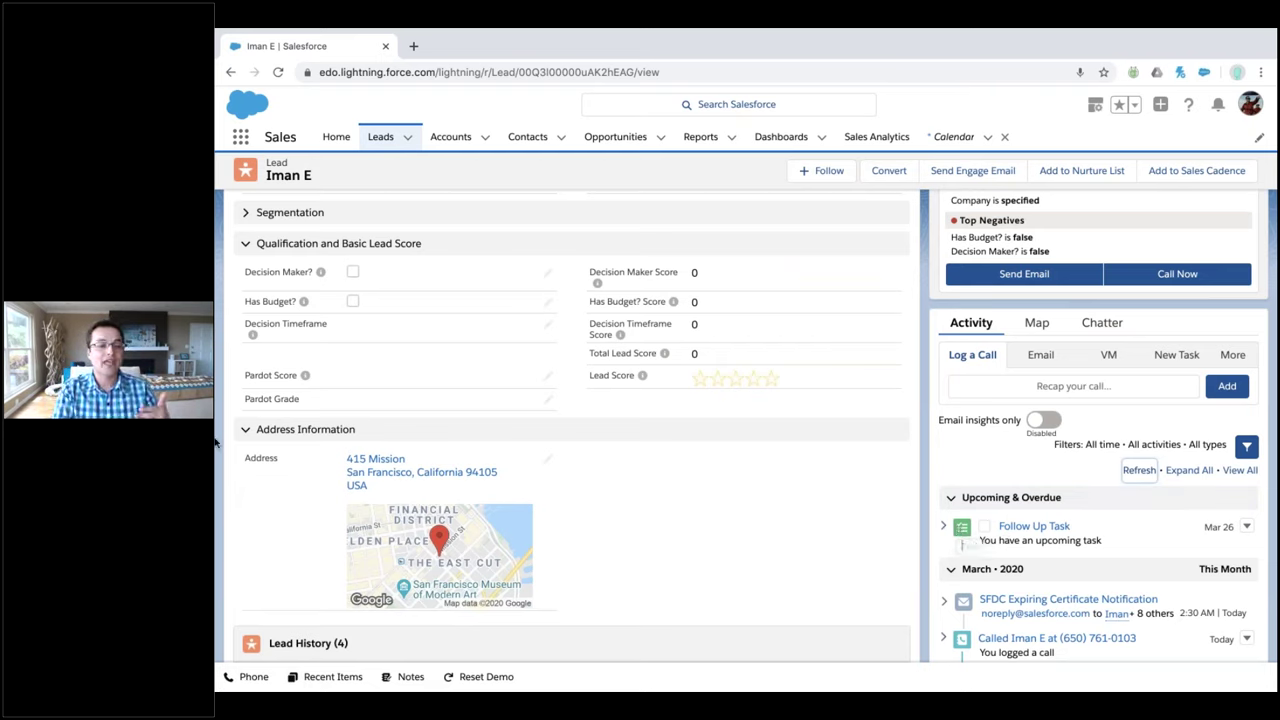
scroll(214, 443, "up", 1)
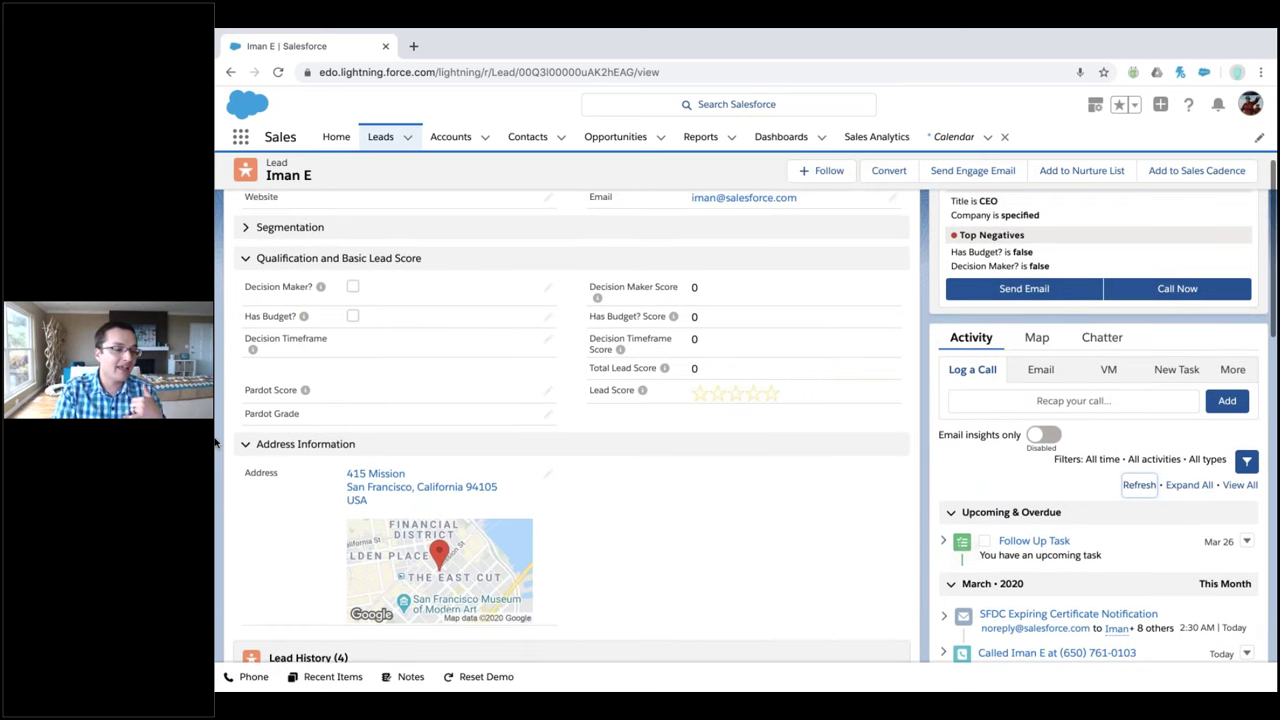
Inline-edit the lead: check Decision Maker? and Has Budget?, set Decision Timeframe to Immediately
double_click(348, 393)
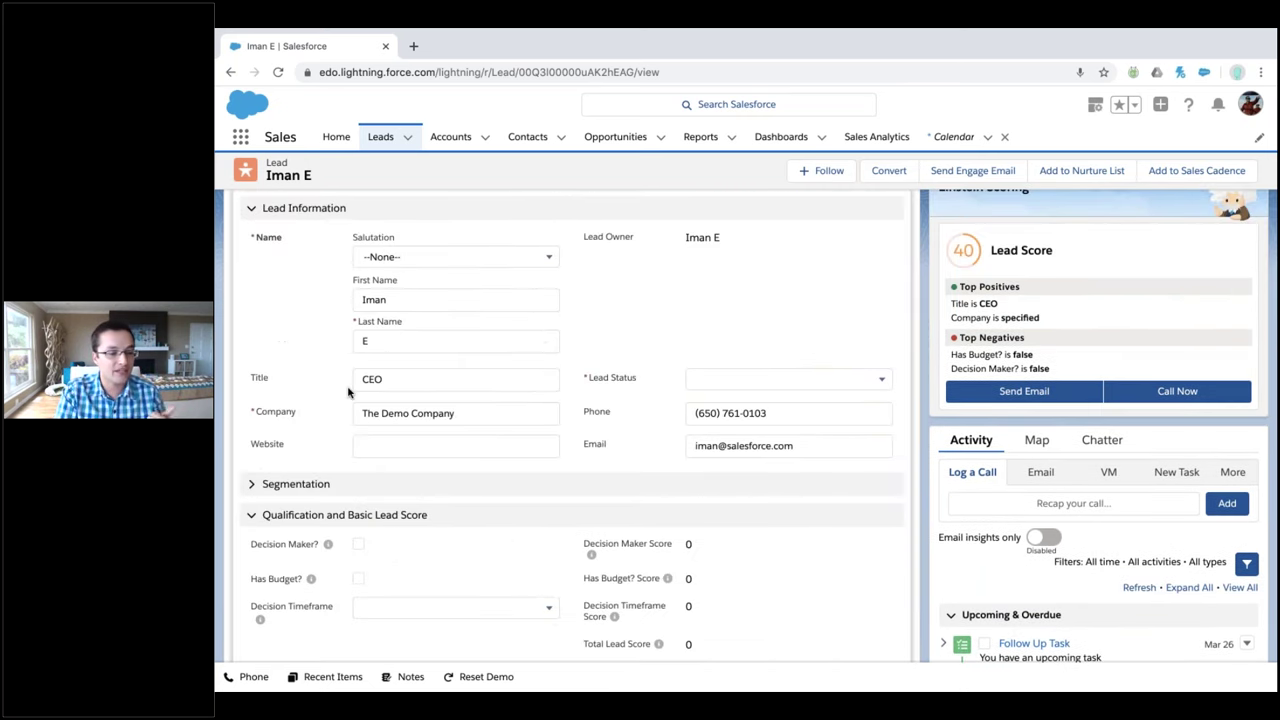
scroll(348, 393, "down", 2)
left_click(358, 394)
left_click(358, 420)
left_click(450, 468)
left_click(400, 523)
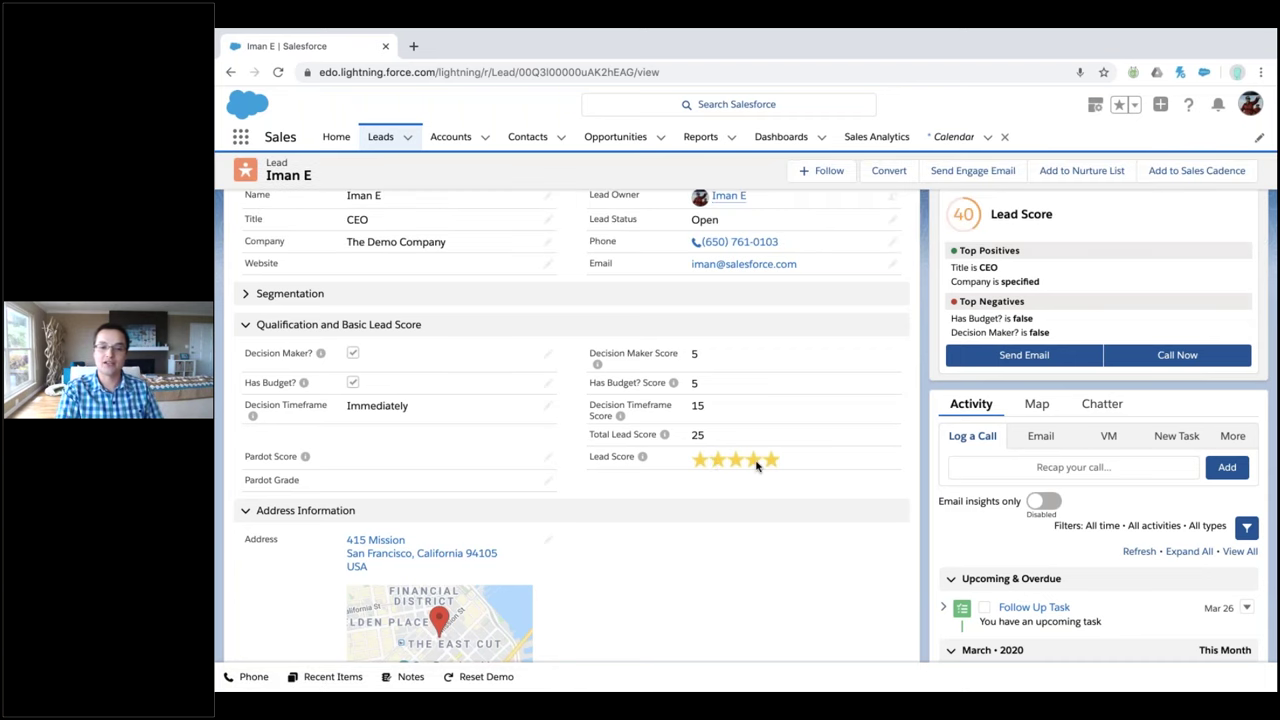
scroll(757, 466, "up", 1)
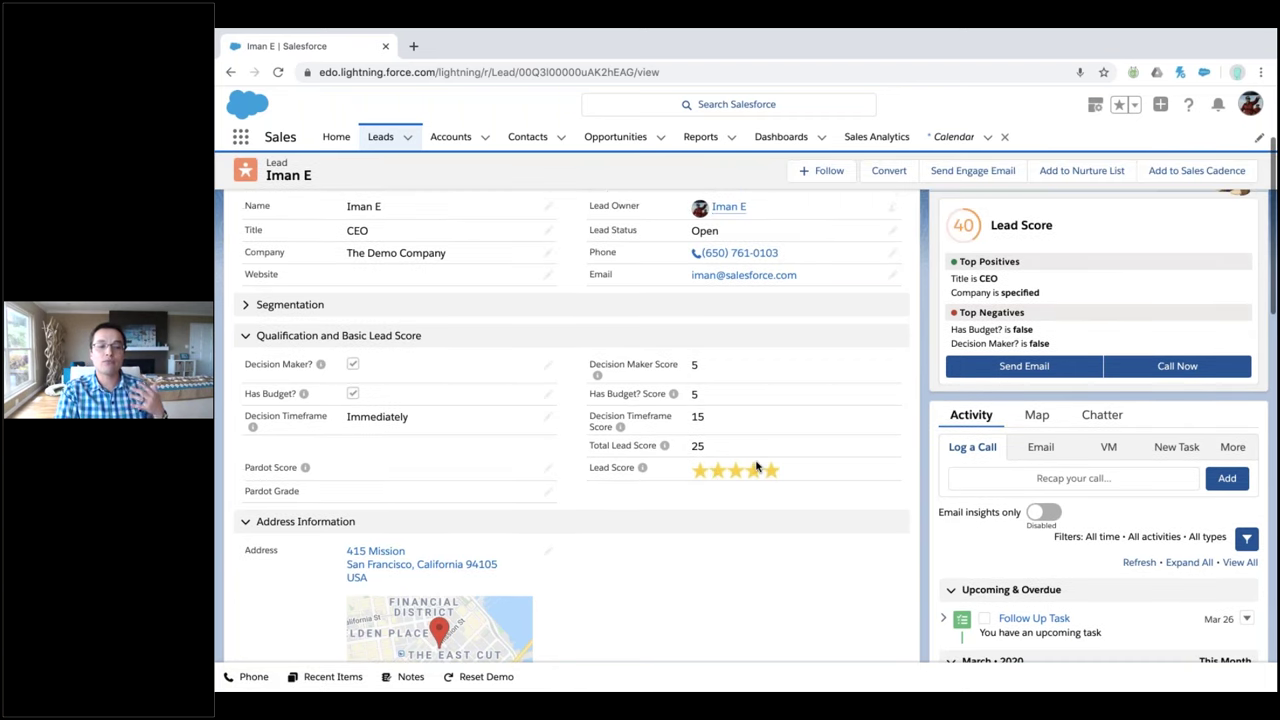
scroll(757, 466, "up", 3)
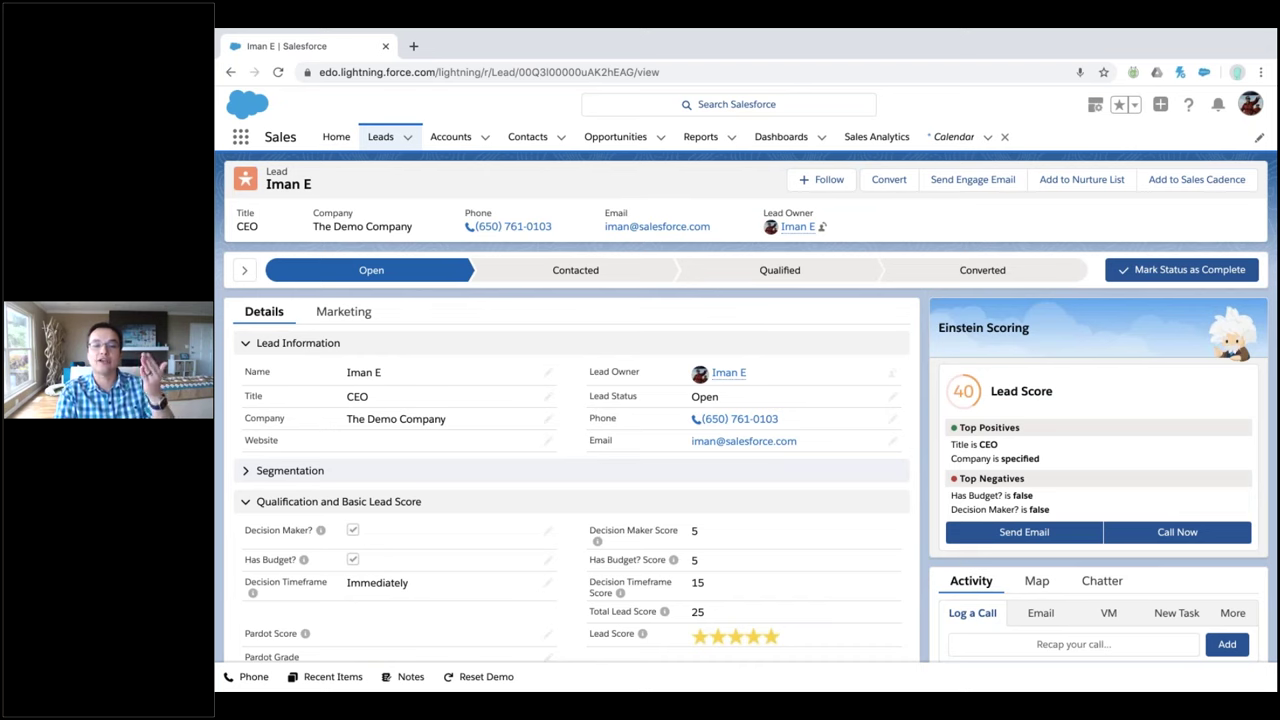
Expand the path guidance and preview the Contacted, Qualified and Converted stages, leaving status Open
left_click(390, 272)
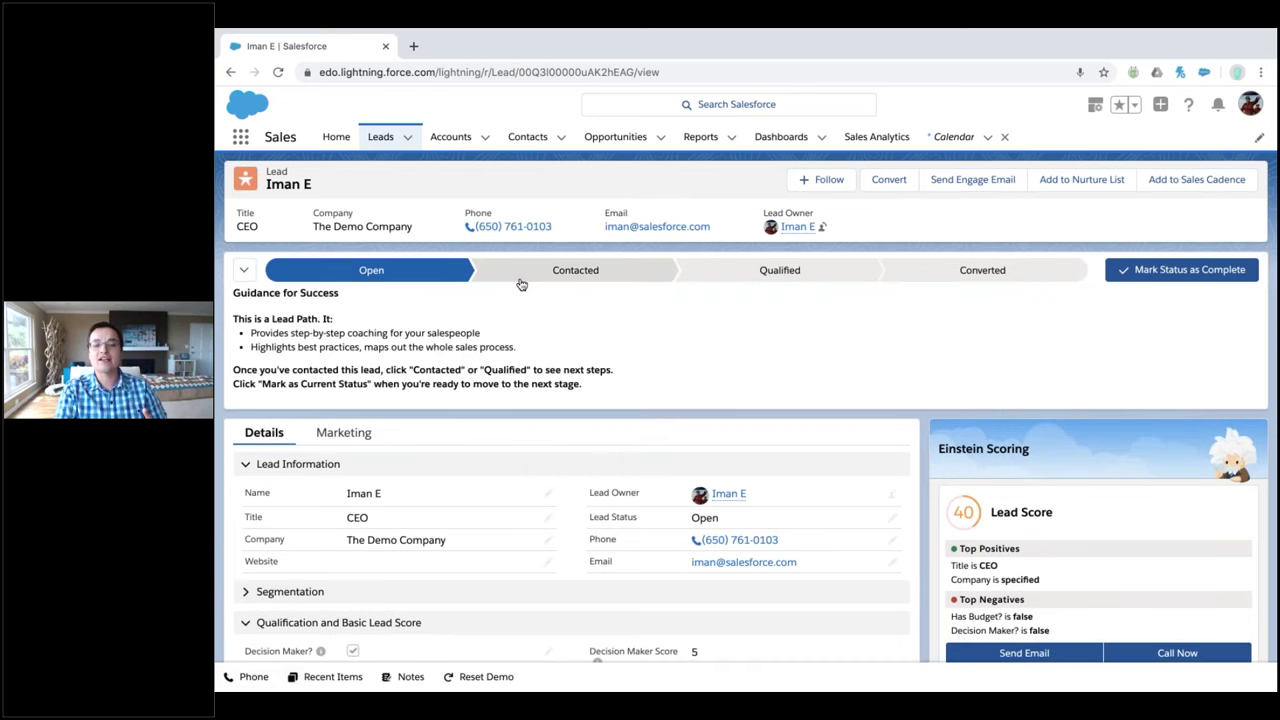
left_click(519, 281)
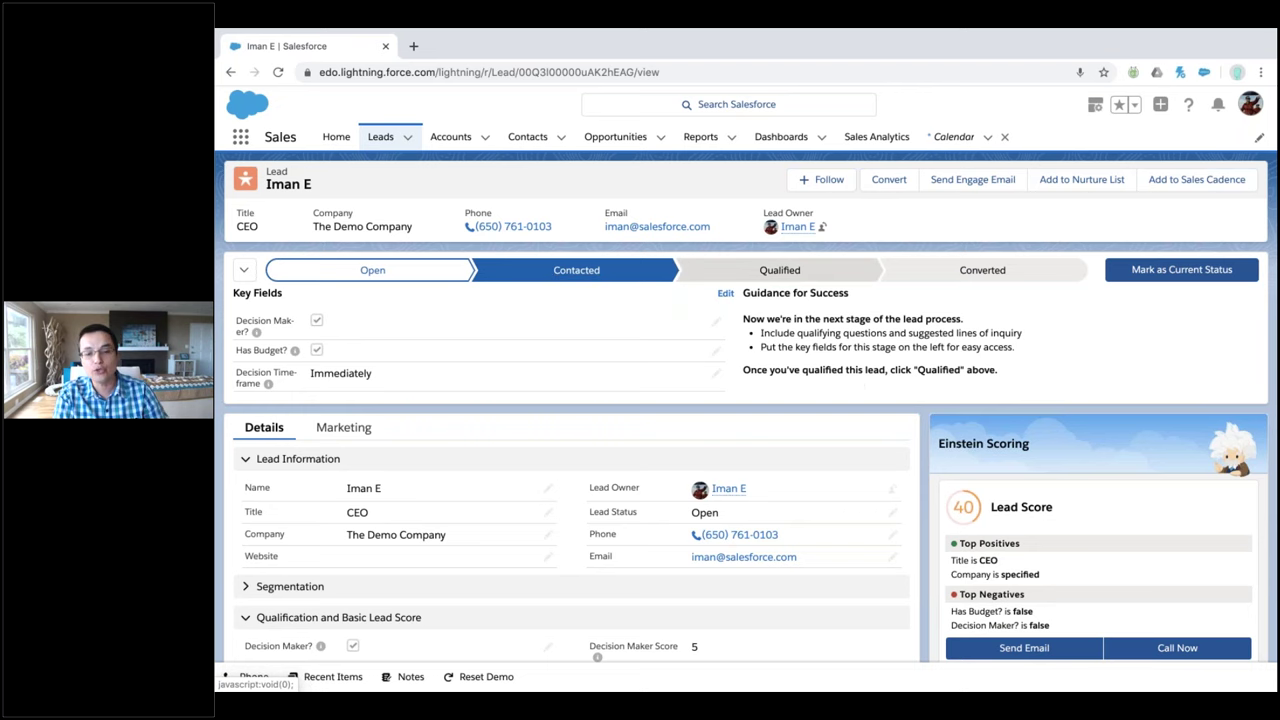
left_click(780, 270)
left_click(941, 286)
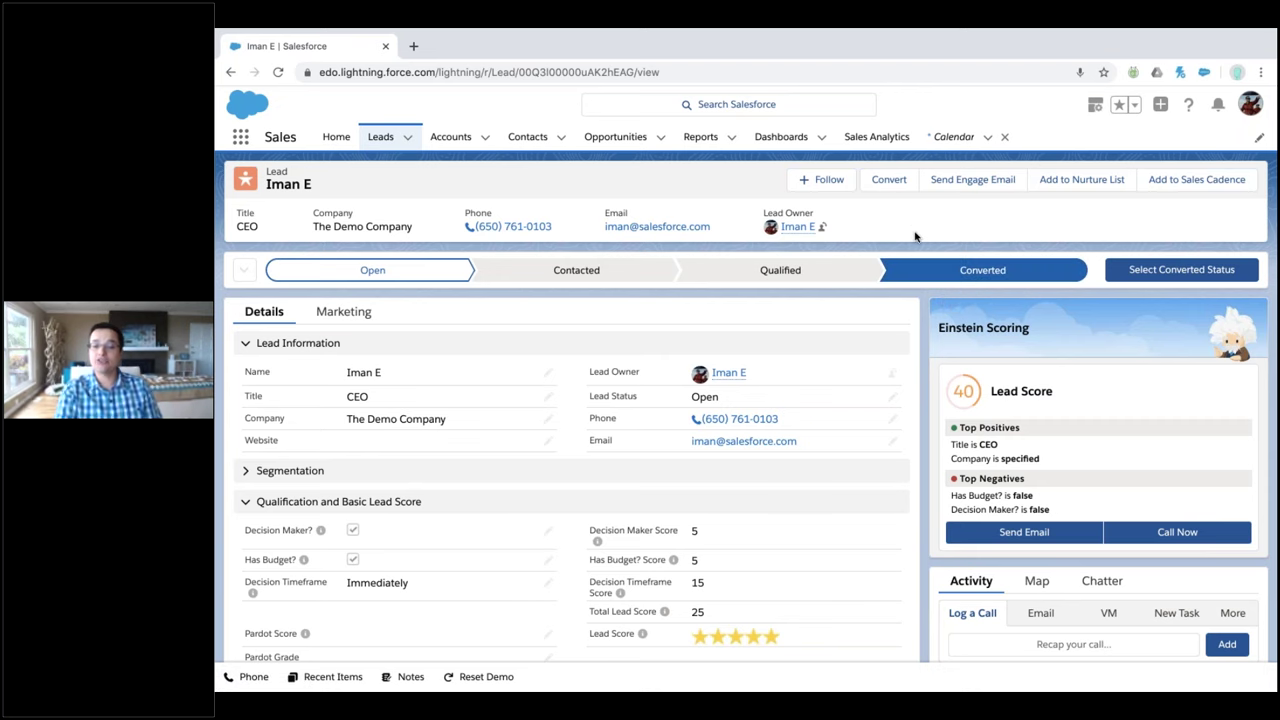
scroll(915, 236, "down", 1)
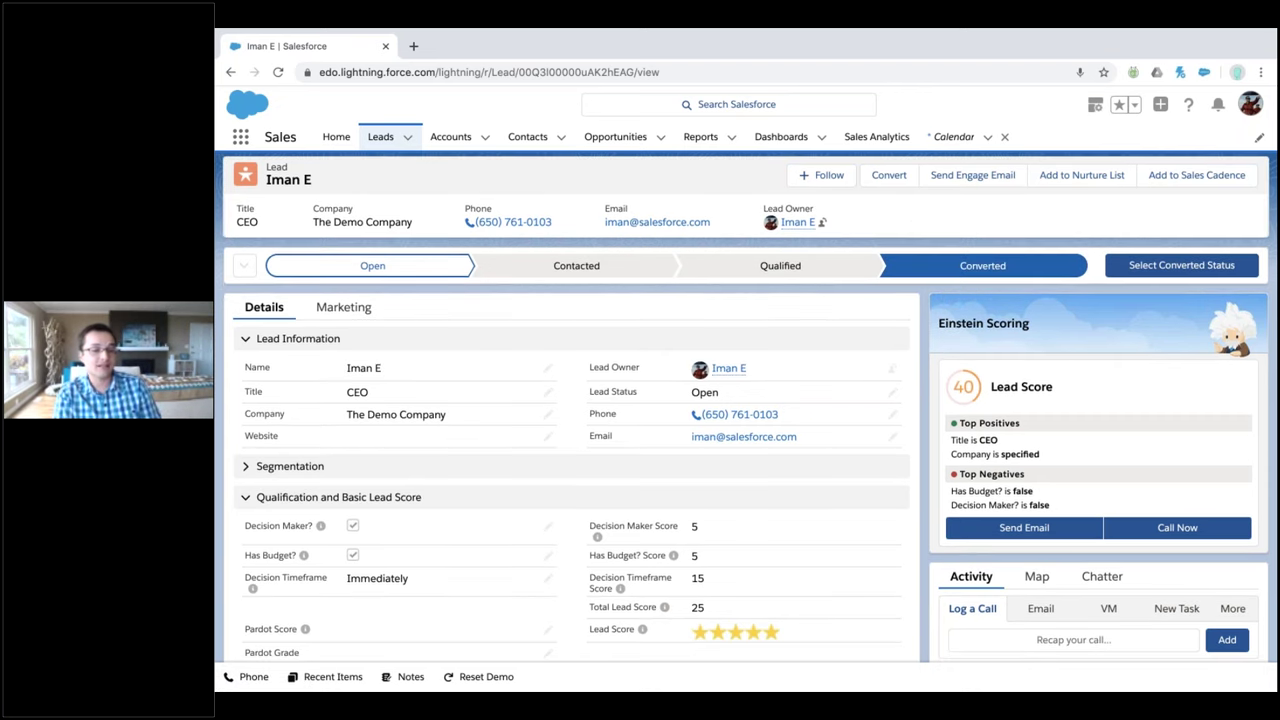
scroll(1037, 343, "down", 3)
Start an email to the lead and save its enrollment in the 3-Day Nurture list, then close the dialog
left_click(1040, 343)
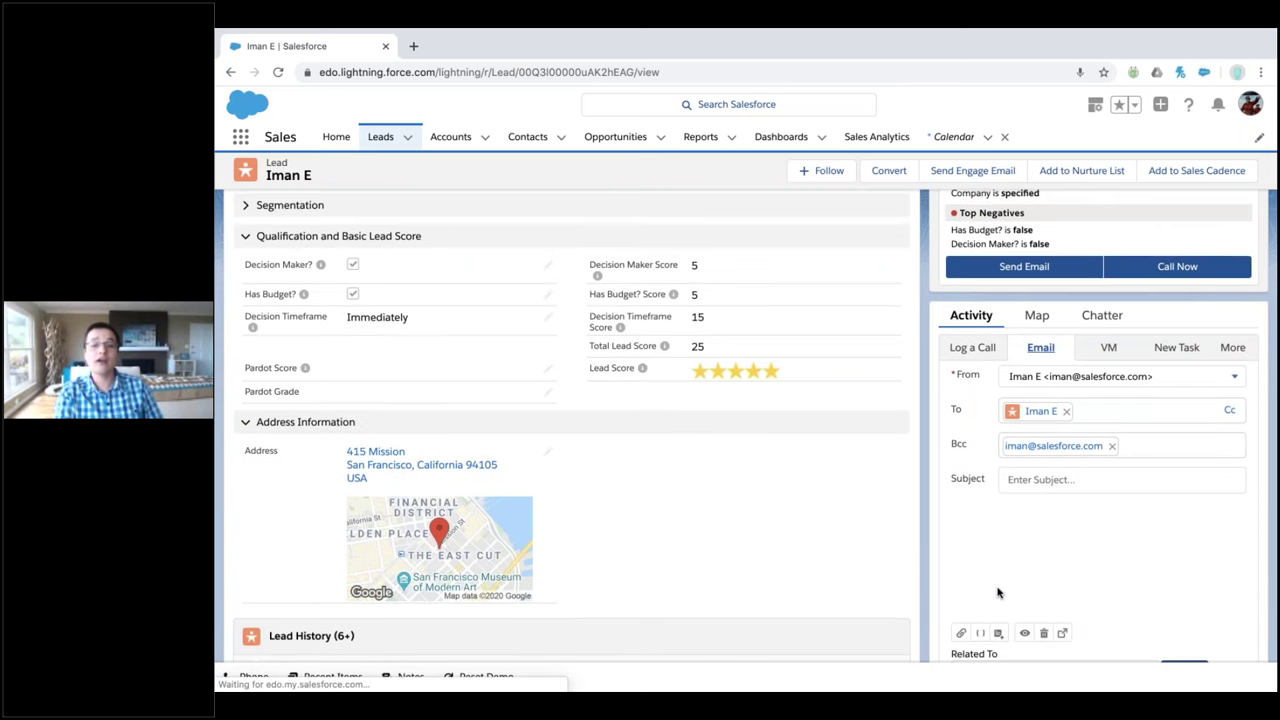
scroll(997, 593, "up", 3)
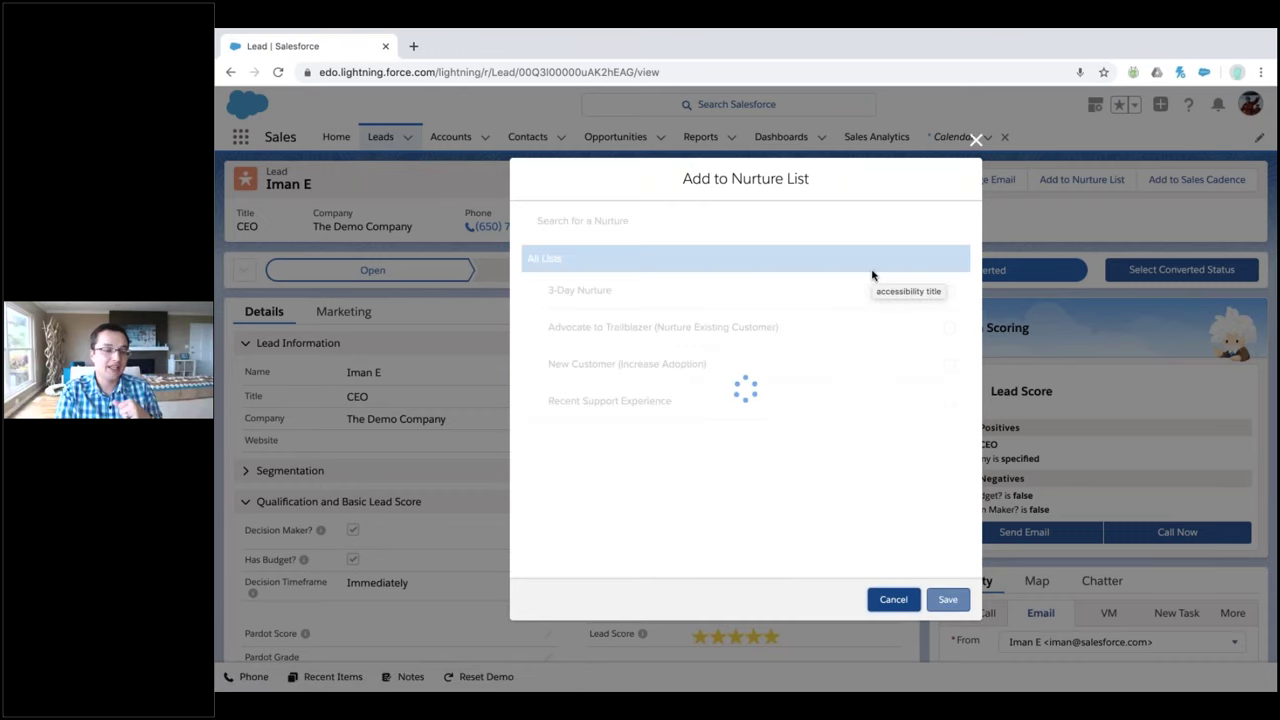
left_click(949, 291)
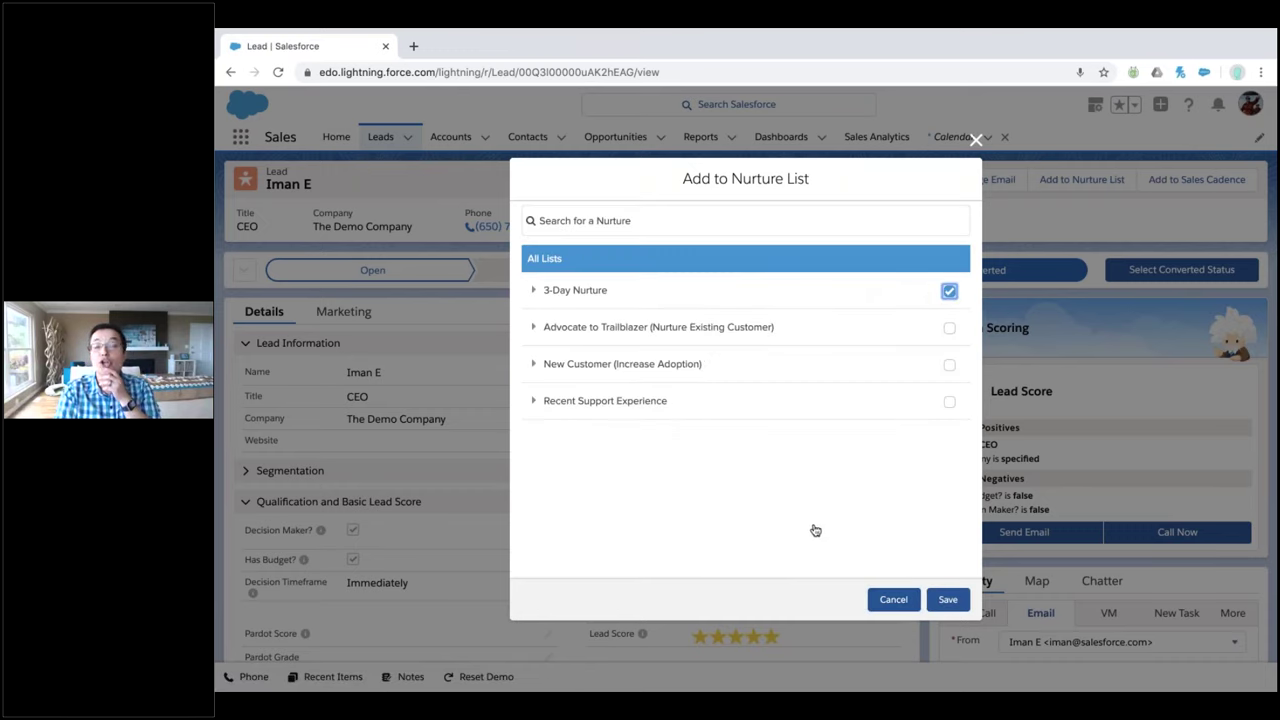
left_click(942, 600)
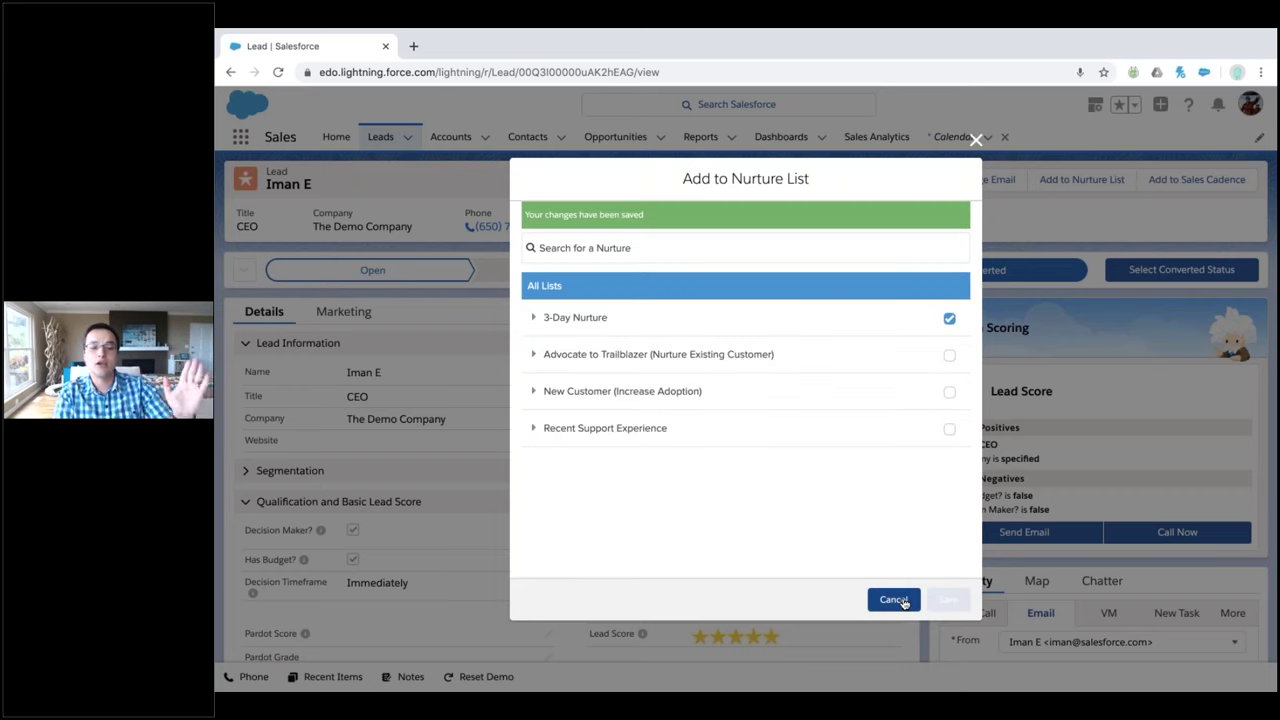
left_click(893, 600)
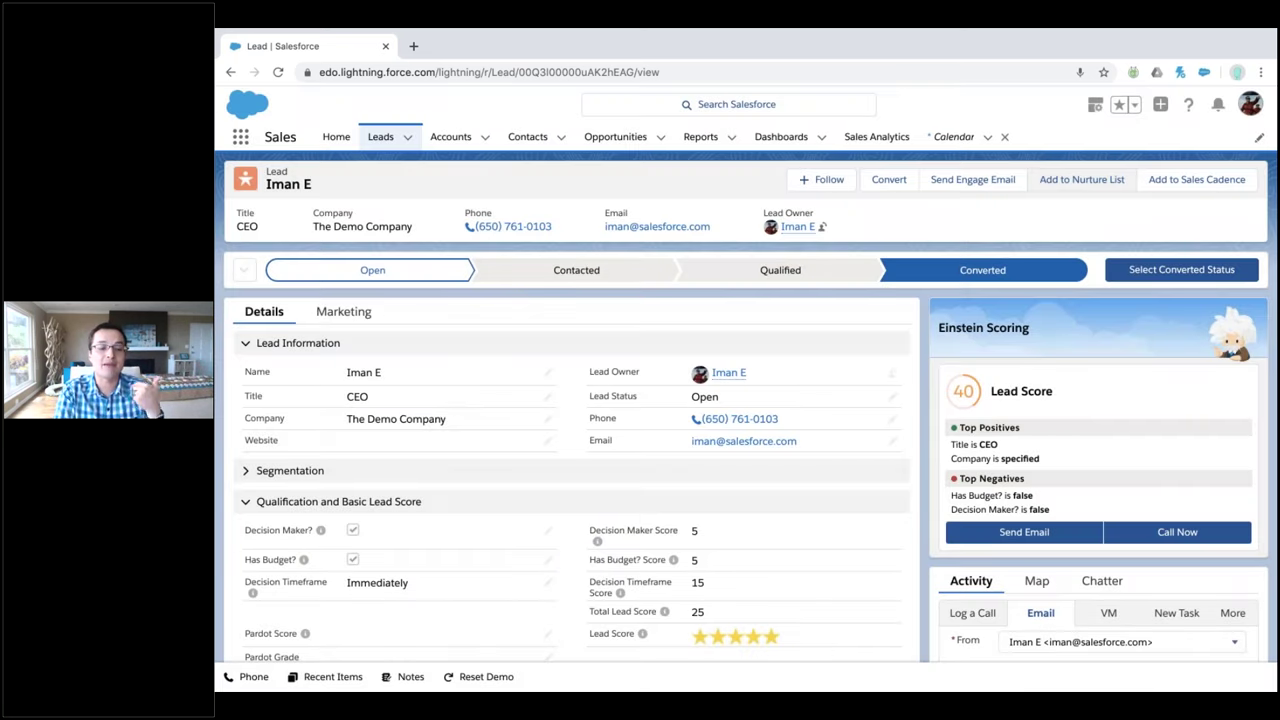
scroll(514, 496, "down", 4)
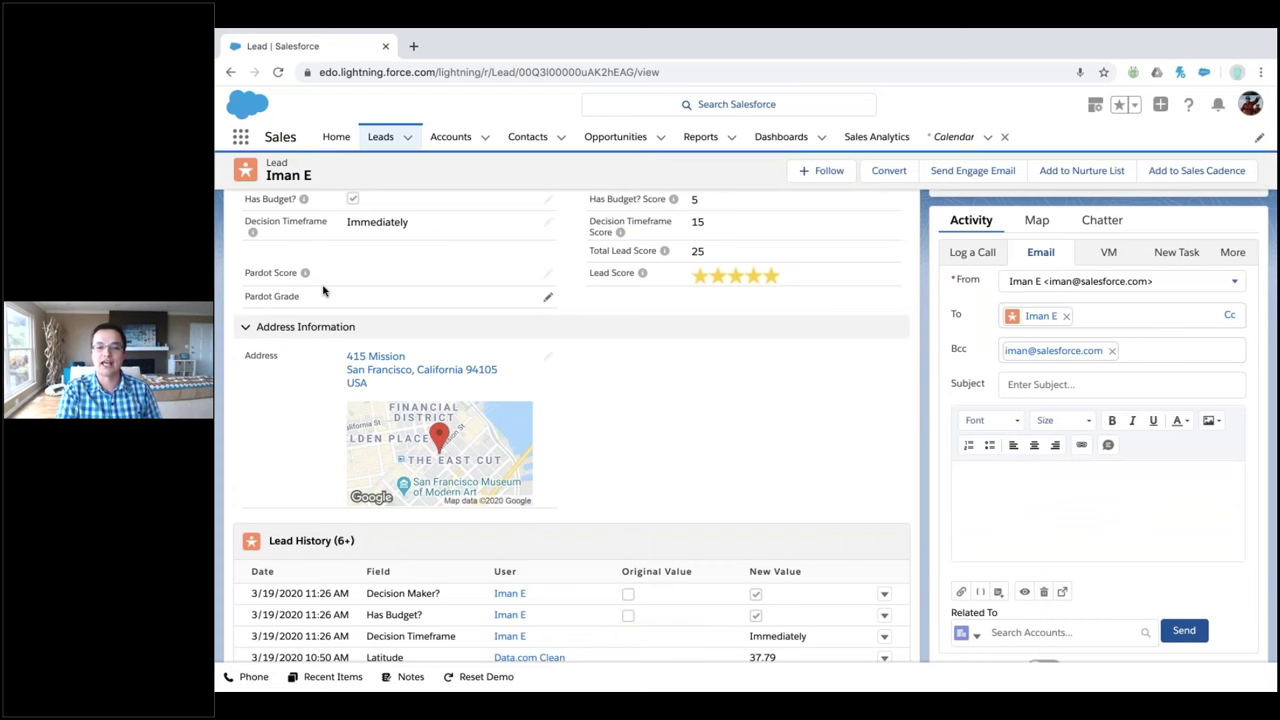
scroll(323, 290, "up", 2)
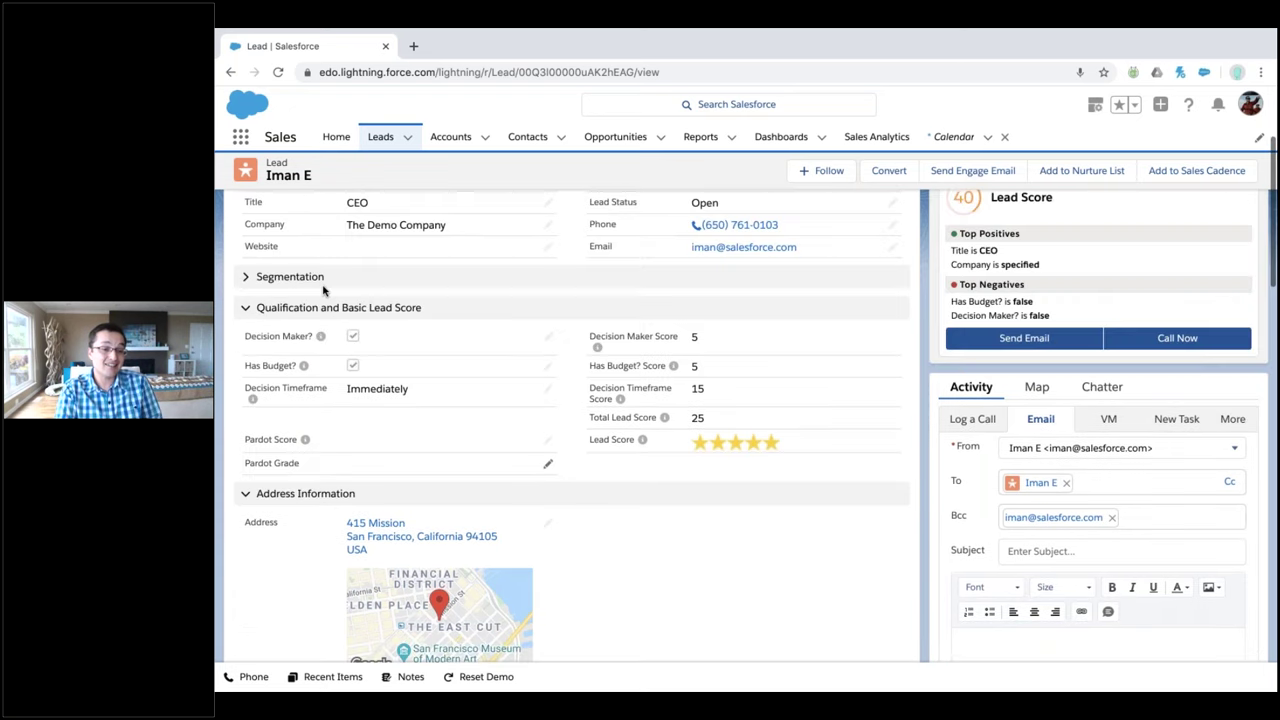
scroll(590, 297, "up", 3)
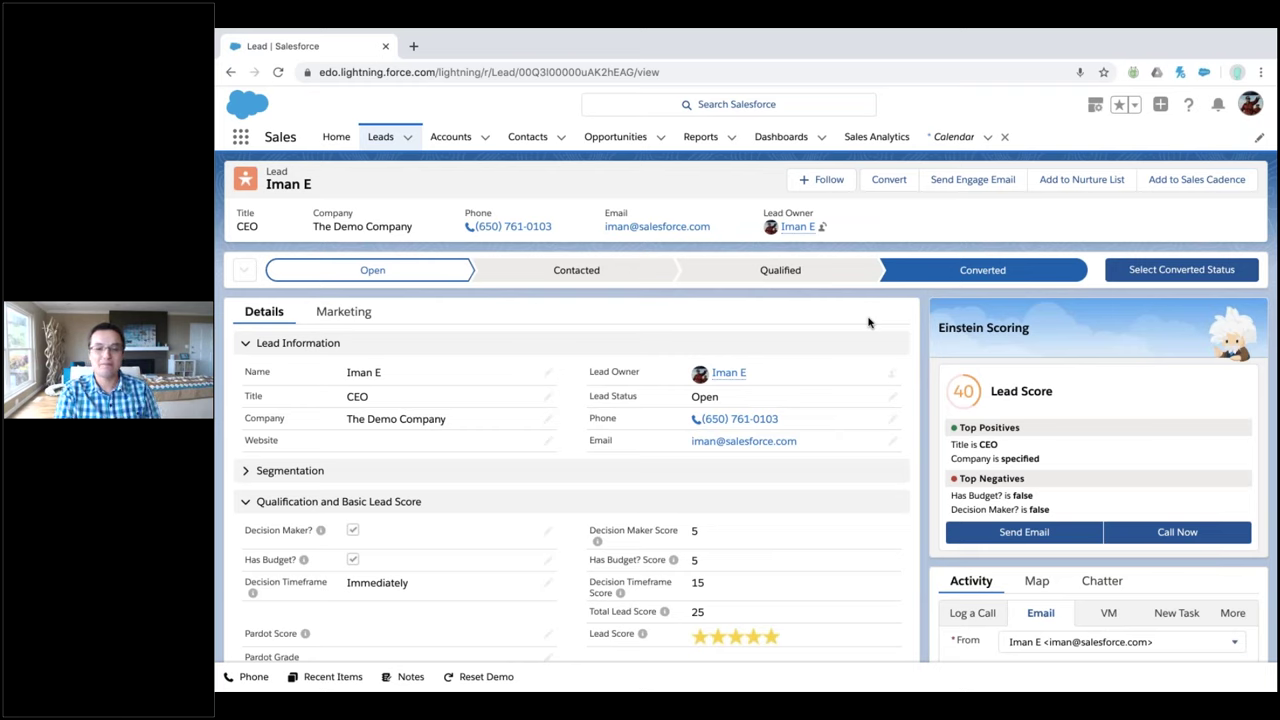
Start a new lead with the same person's first and last name and title CEO
left_click(1160, 106)
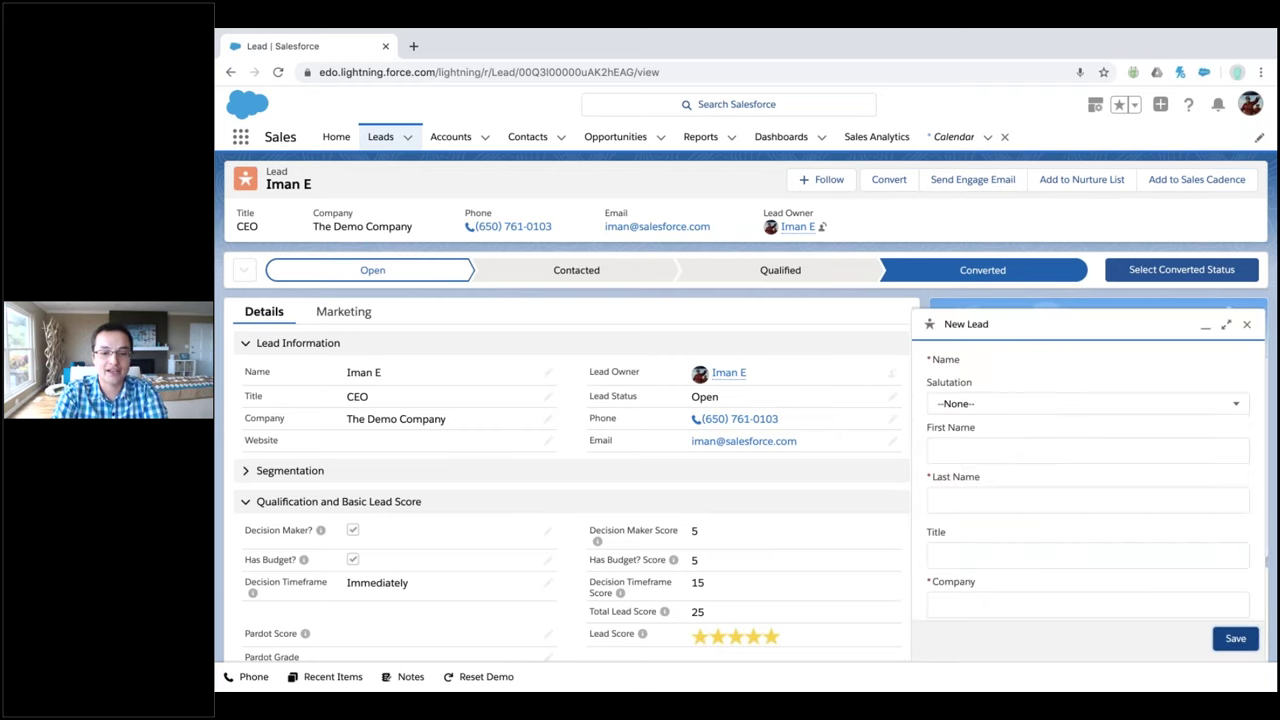
left_click(1052, 442)
type("Iman")
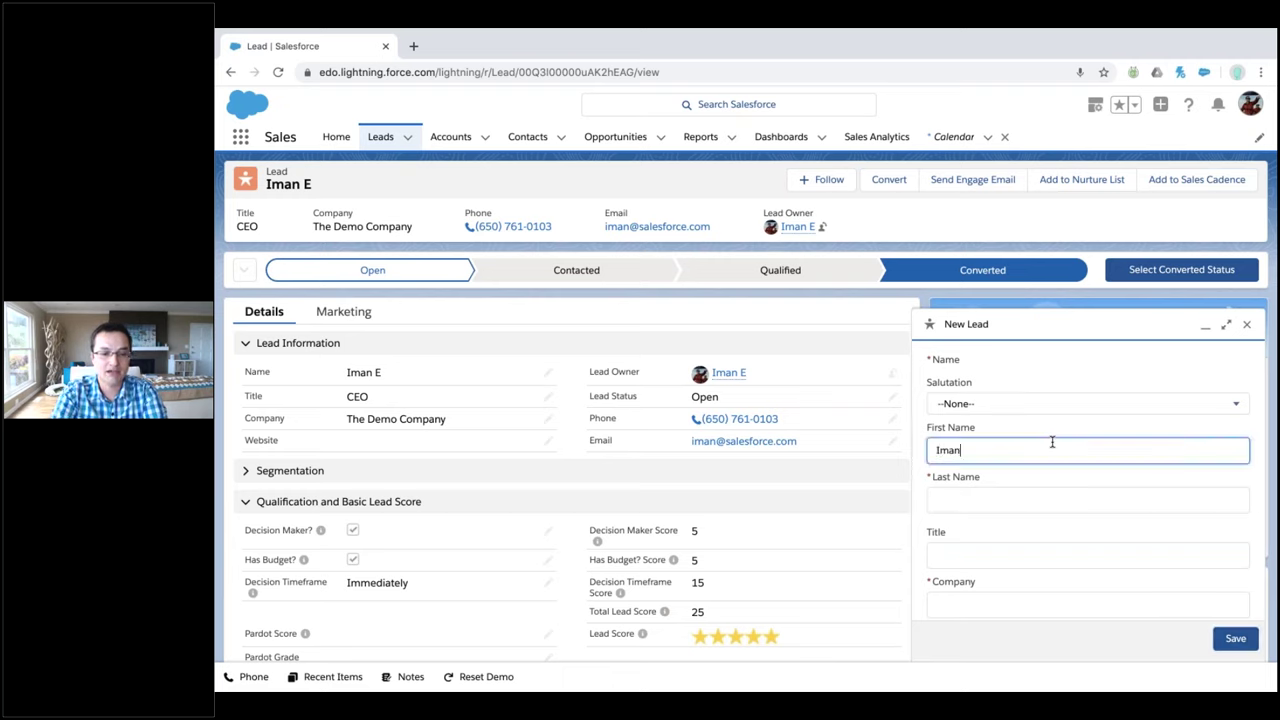
key("Tab")
type("E")
key("Tab")
type("CEO")
Enter company 'The Demo COmpany' and save the lead despite the duplicate warning
key("Tab")
type("The Demo COmpany")
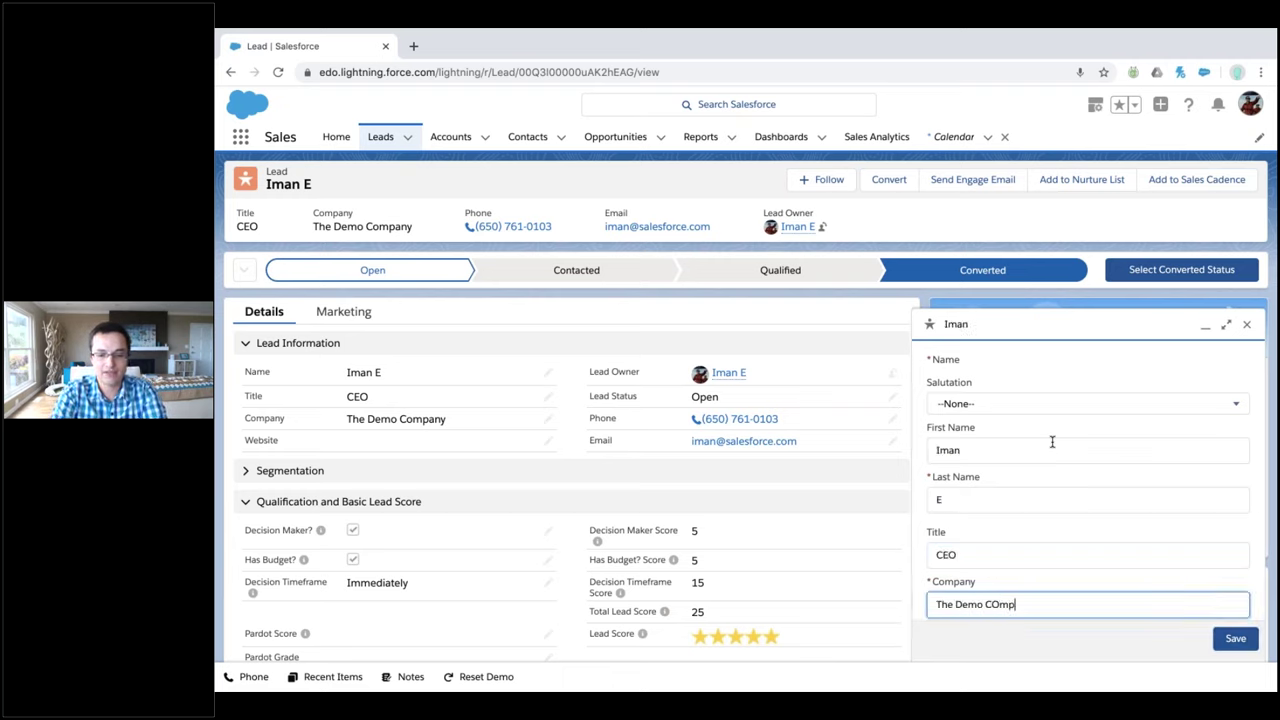
key("Tab")
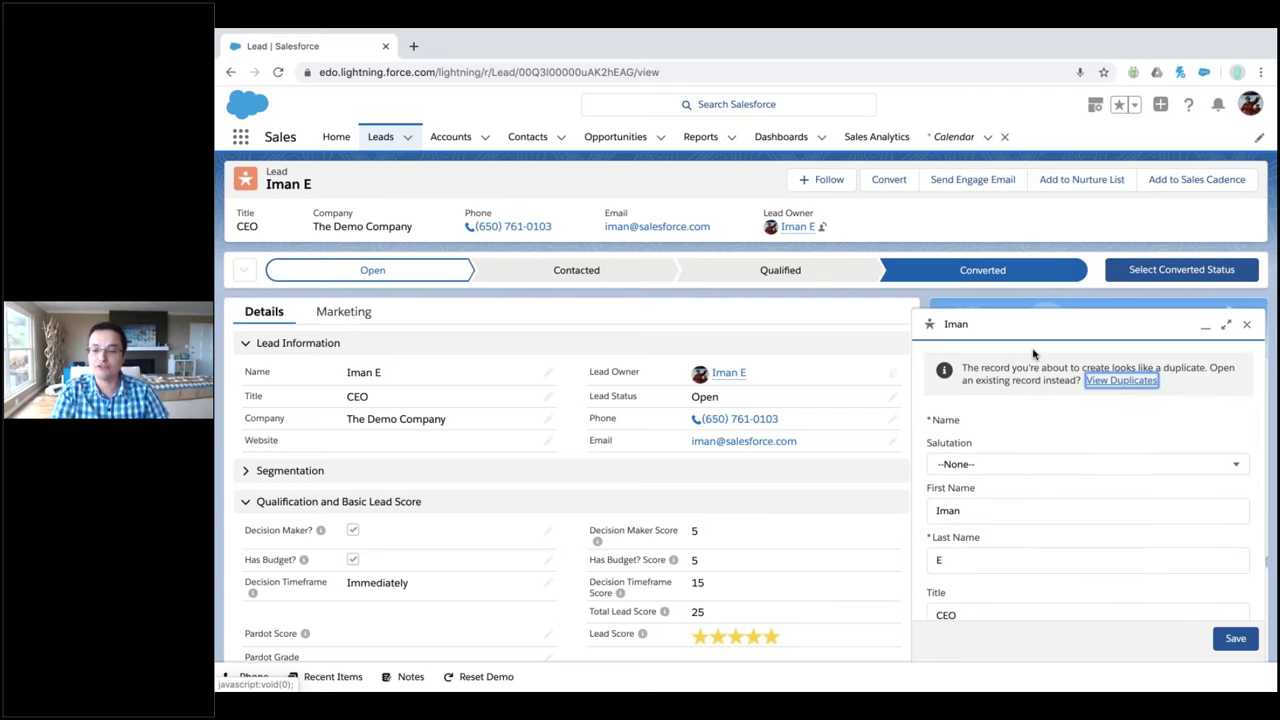
left_click(1150, 380)
left_click(1150, 380)
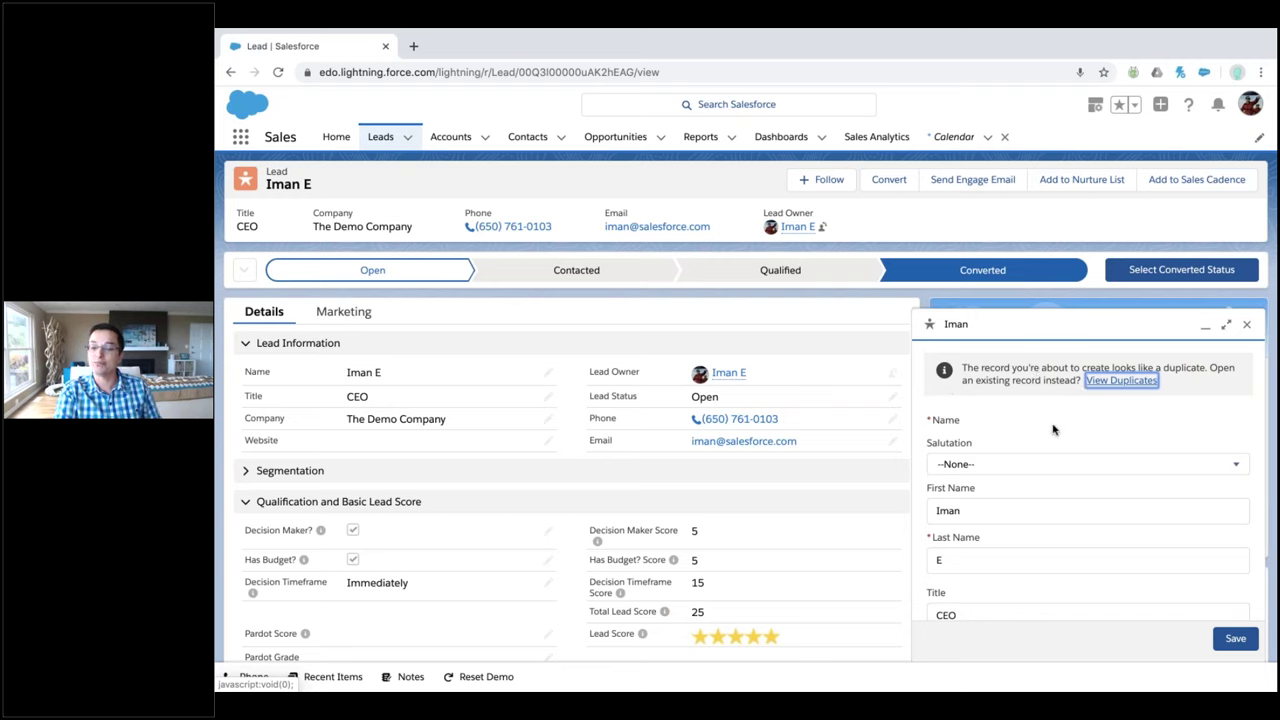
left_click(1238, 640)
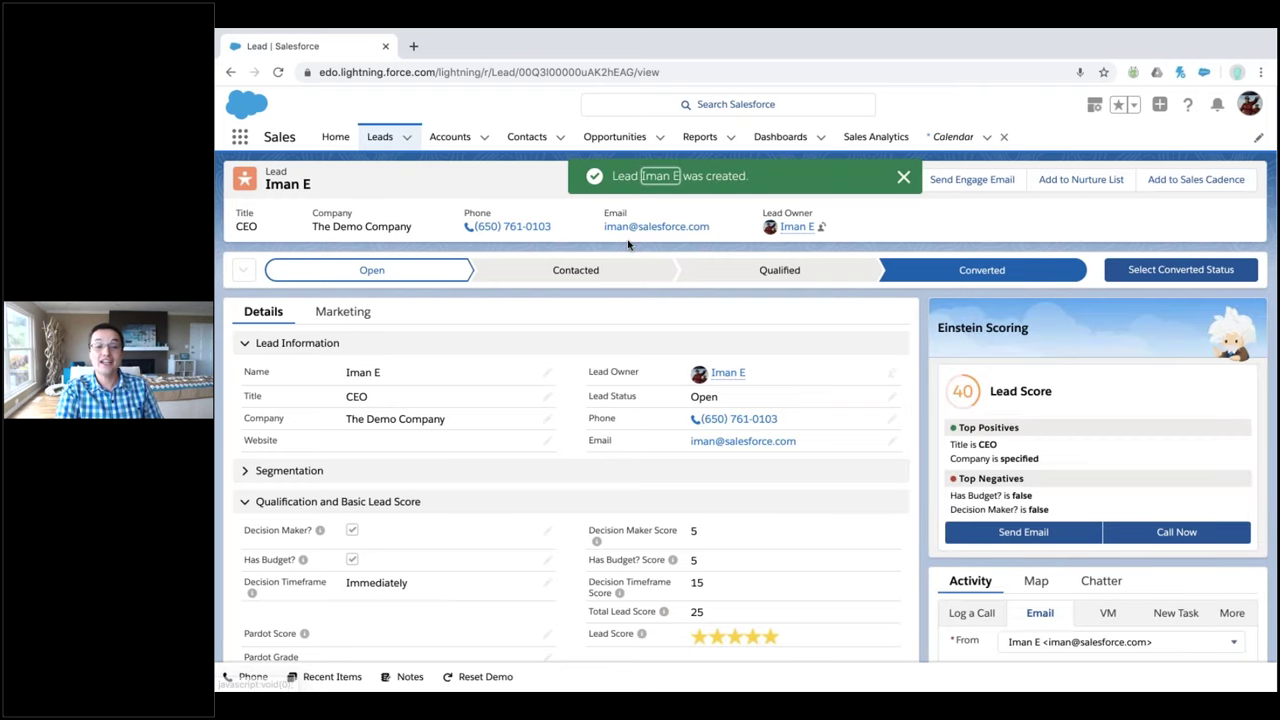
From the new lead's potential duplicates, select the original lead for merging
left_click(653, 185)
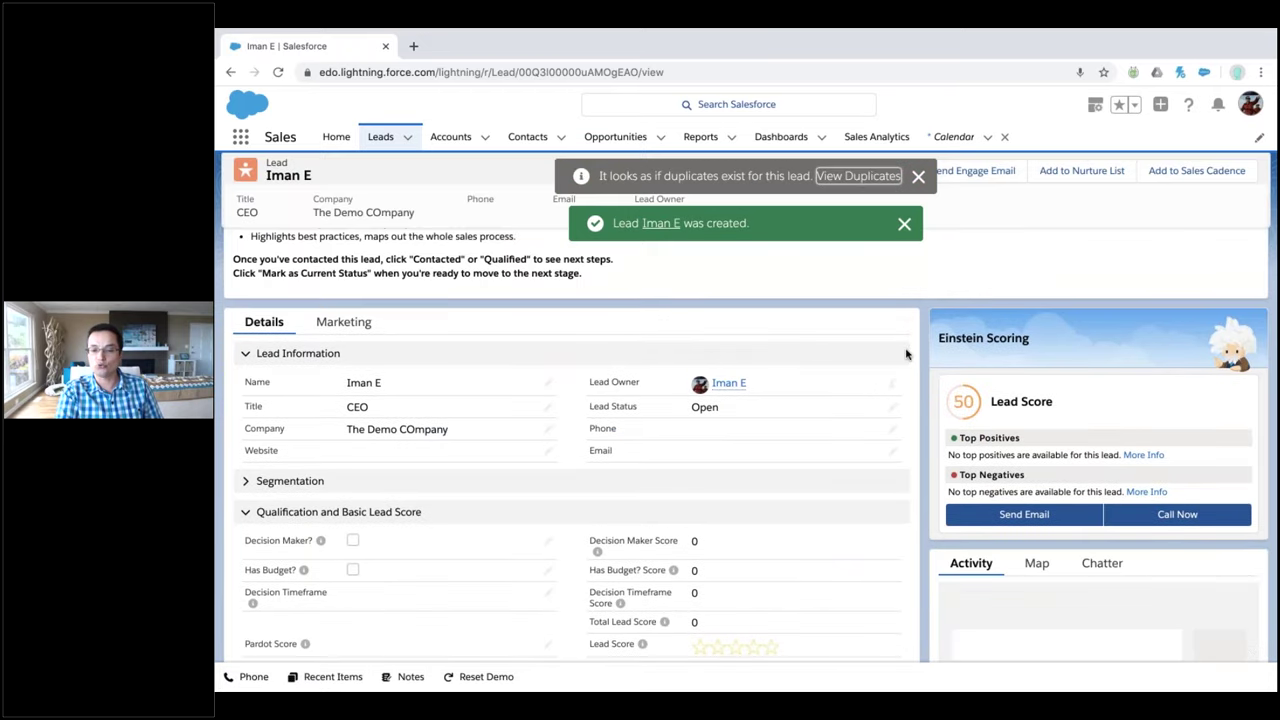
scroll(906, 353, "down", 6)
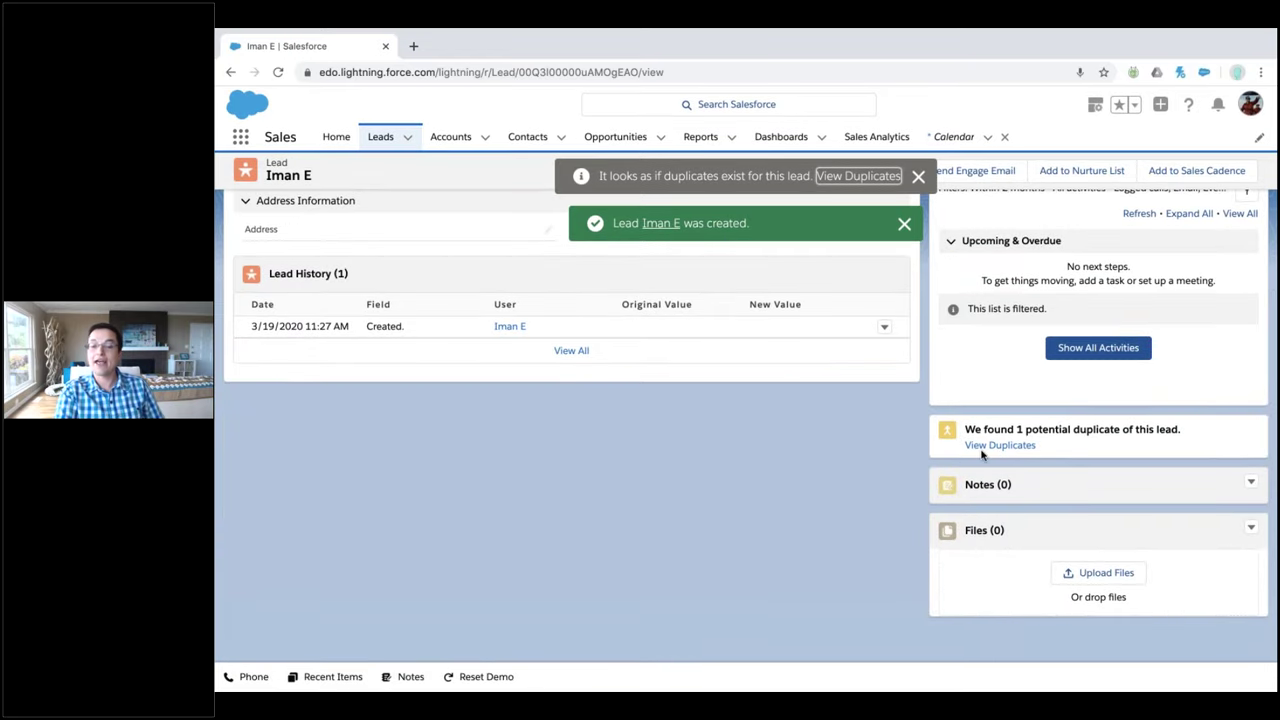
left_click(858, 176)
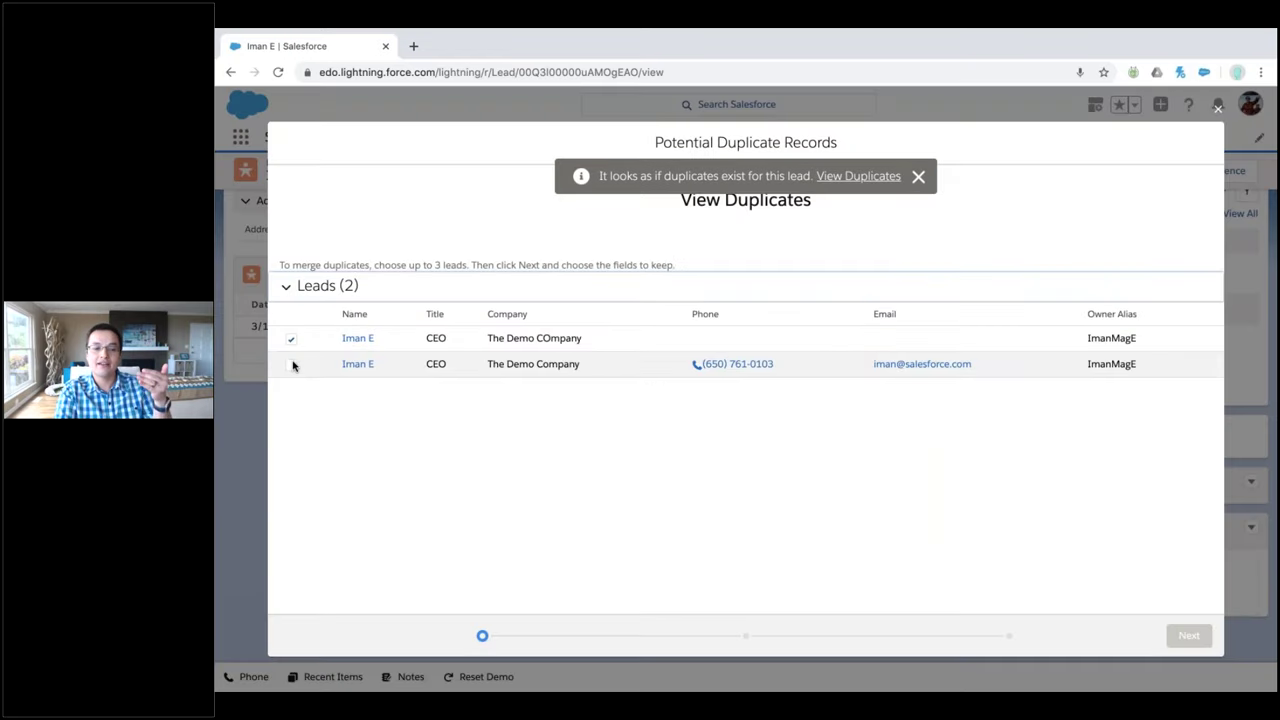
left_click(291, 364)
left_click(1188, 635)
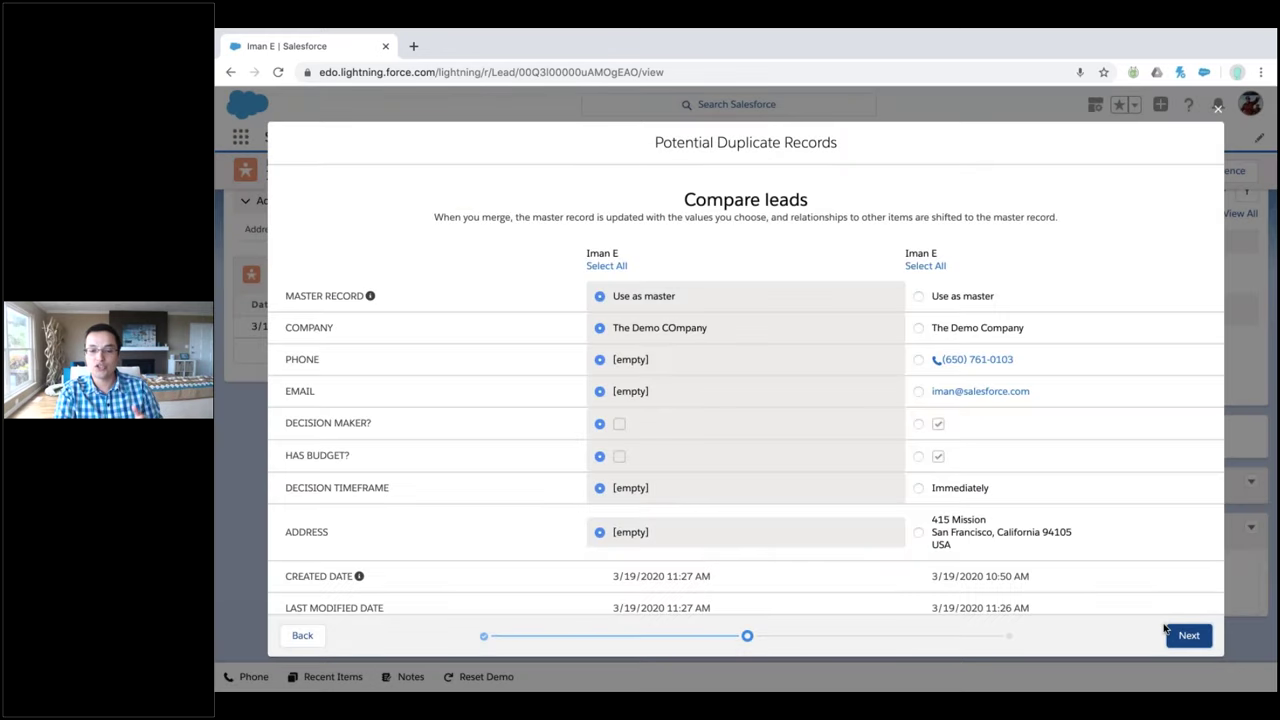
Make the second lead the master, keep all its field values, and merge
left_click(920, 296)
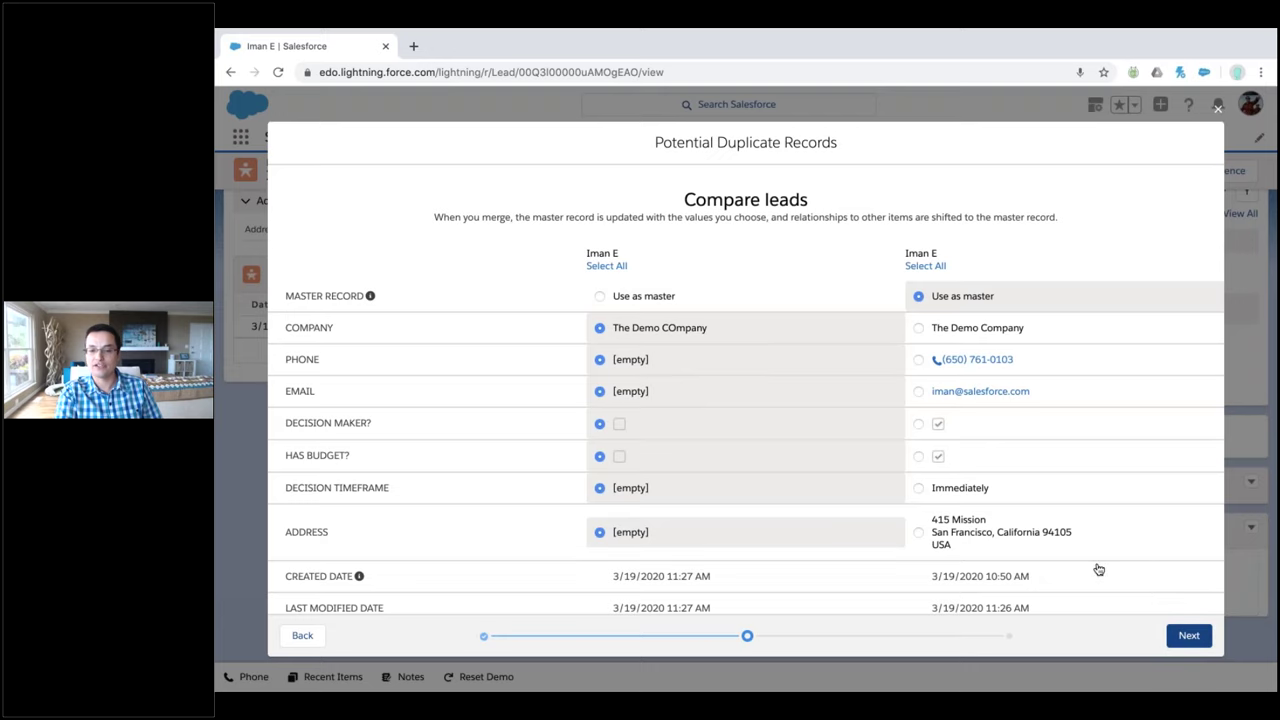
left_click(925, 265)
left_click(1187, 635)
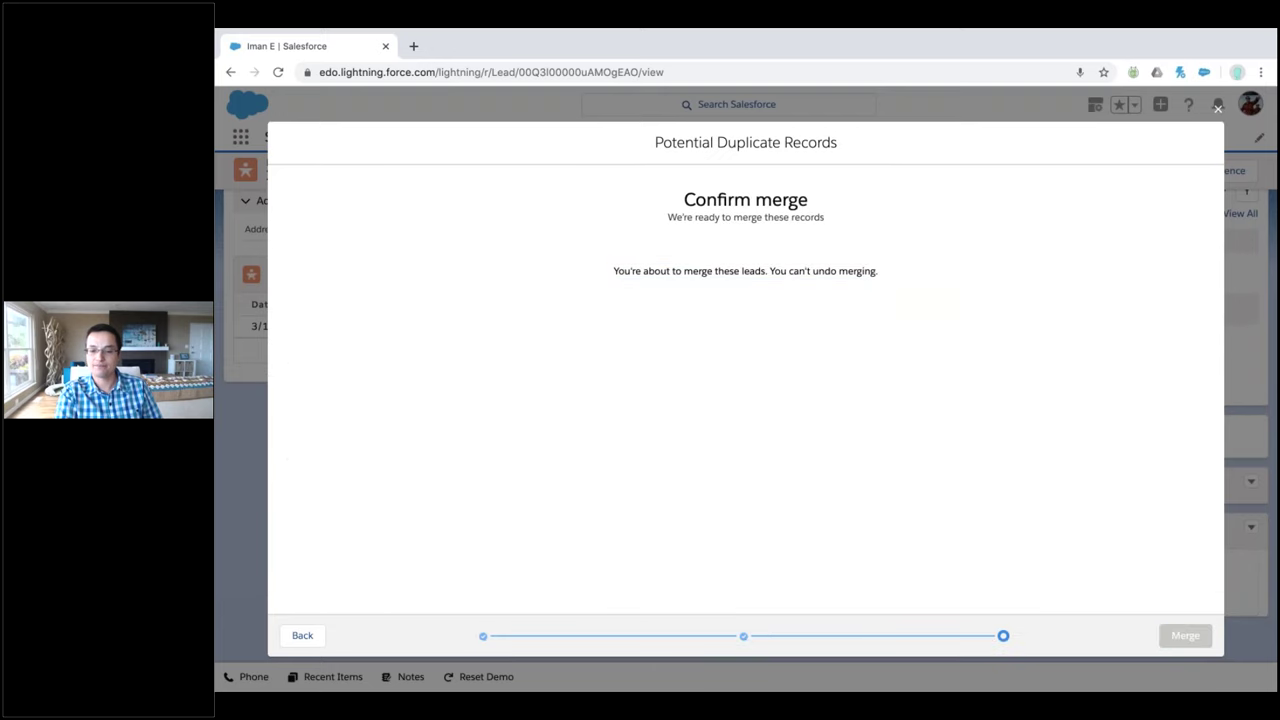
left_click(1185, 635)
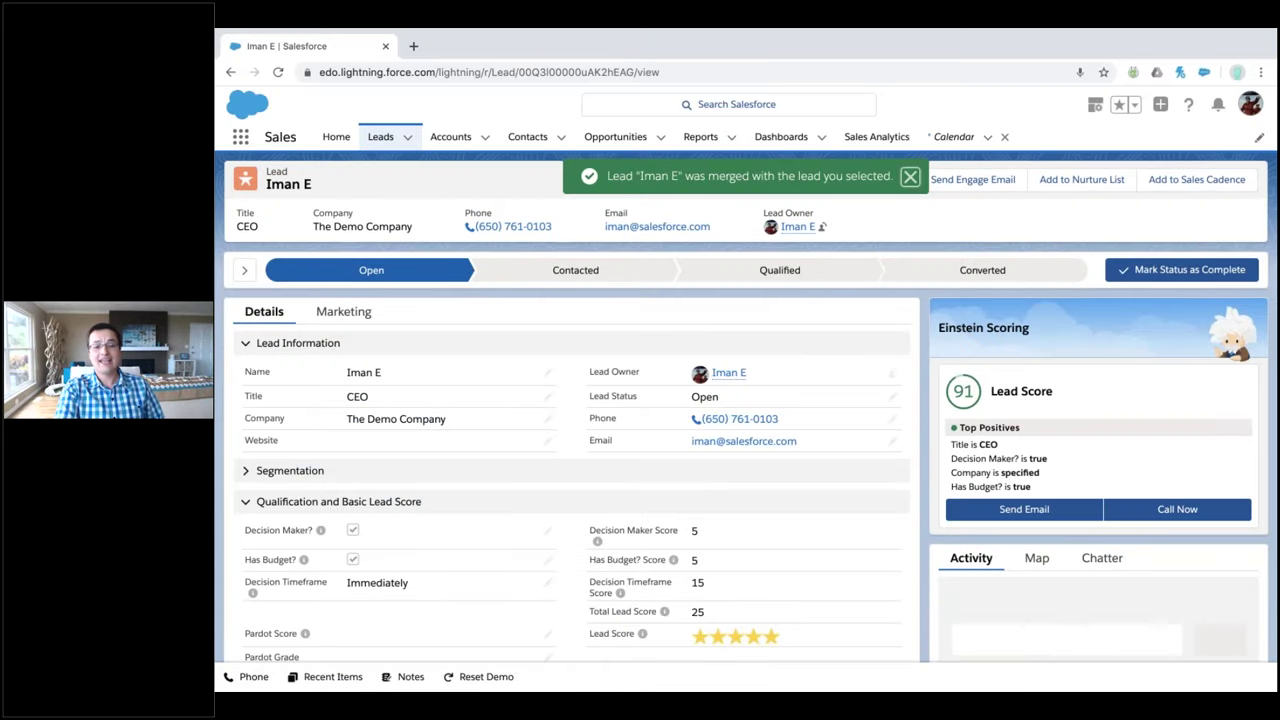
Convert the lead with a new The Demo Company account, then open opportunity 'The Demo Company-'
left_click(245, 271)
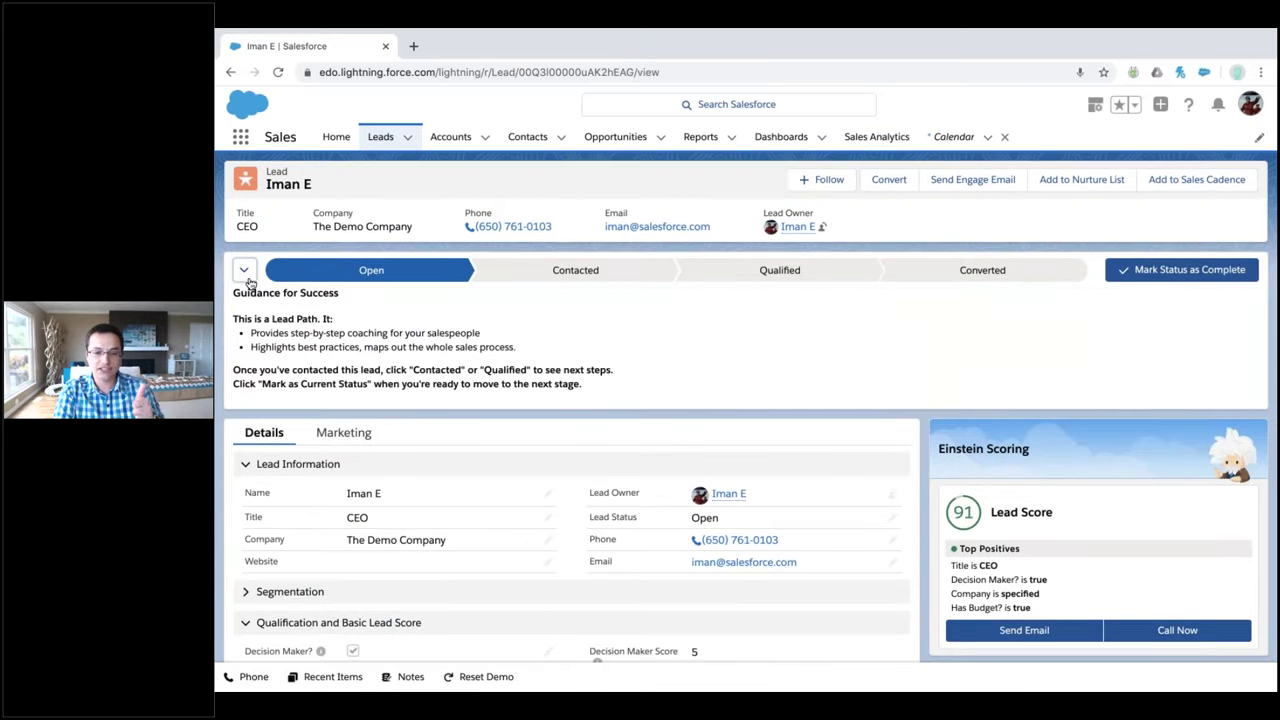
left_click(246, 275)
left_click(881, 182)
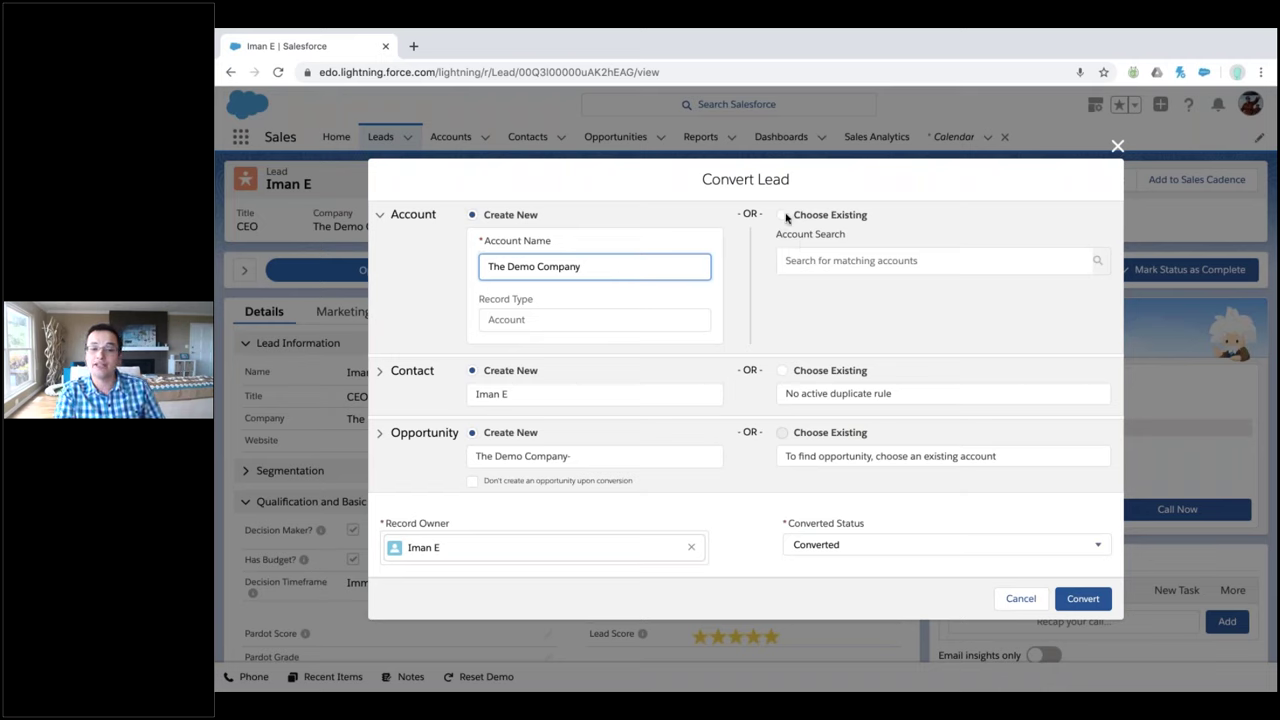
left_click(784, 215)
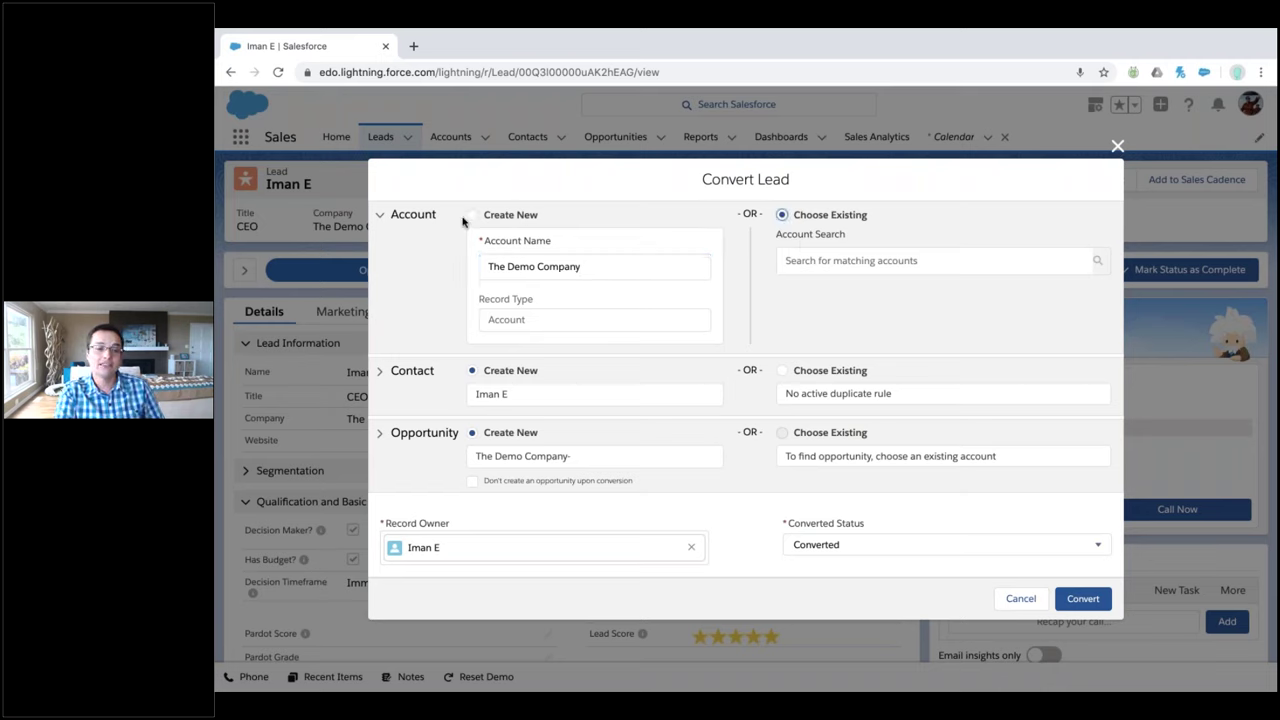
left_click(468, 216)
left_click(1083, 600)
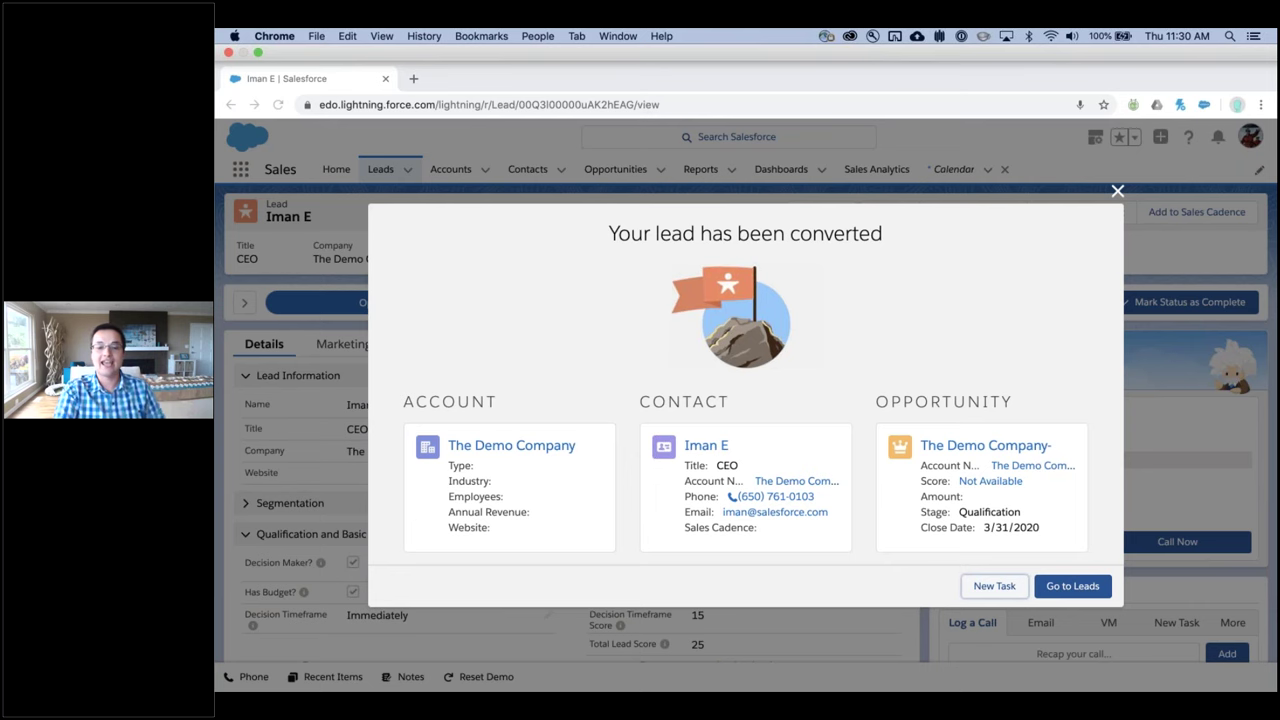
left_click(985, 445)
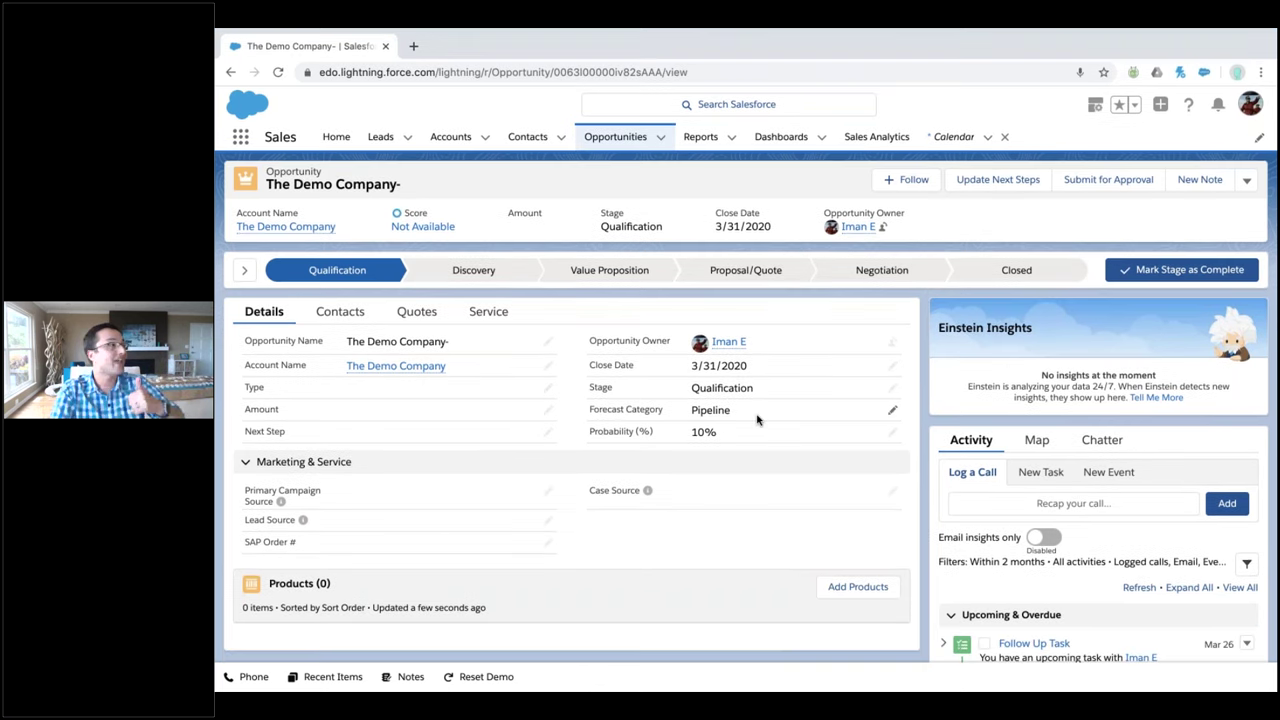
Select the first seven leads in the Recently Viewed leads list
left_click(381, 136)
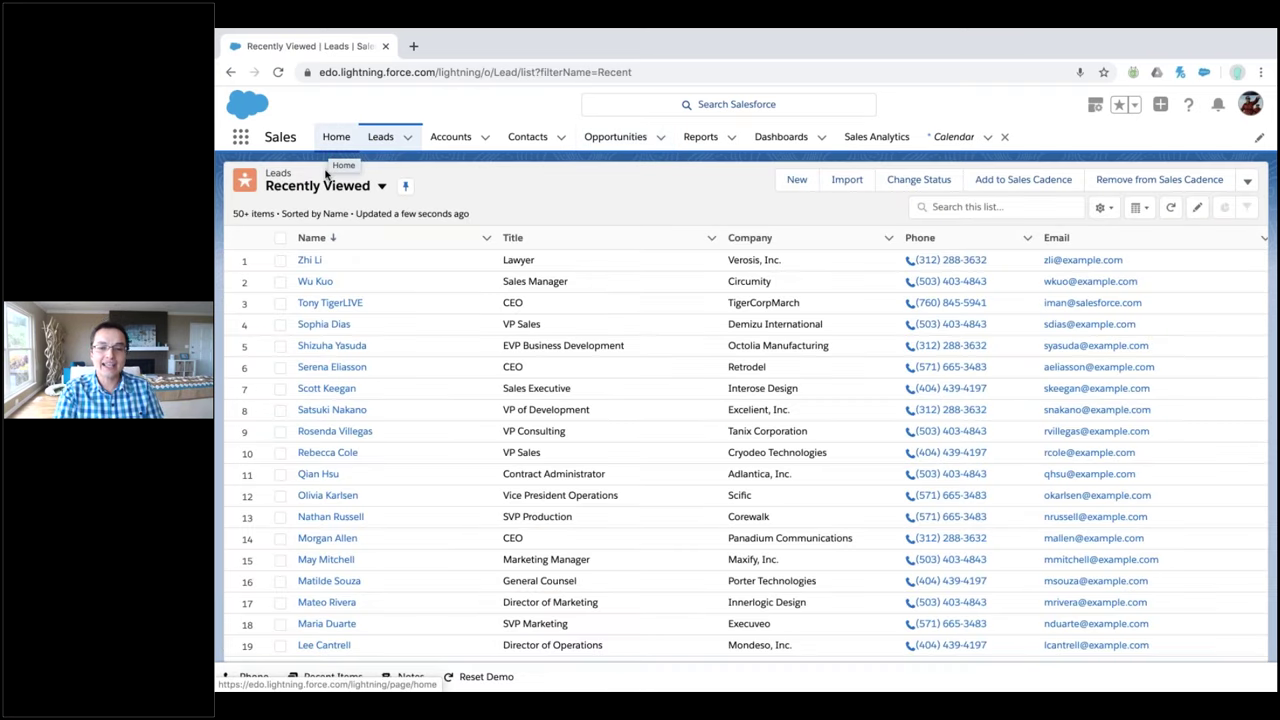
left_click(280, 260)
left_click(280, 345, "shift")
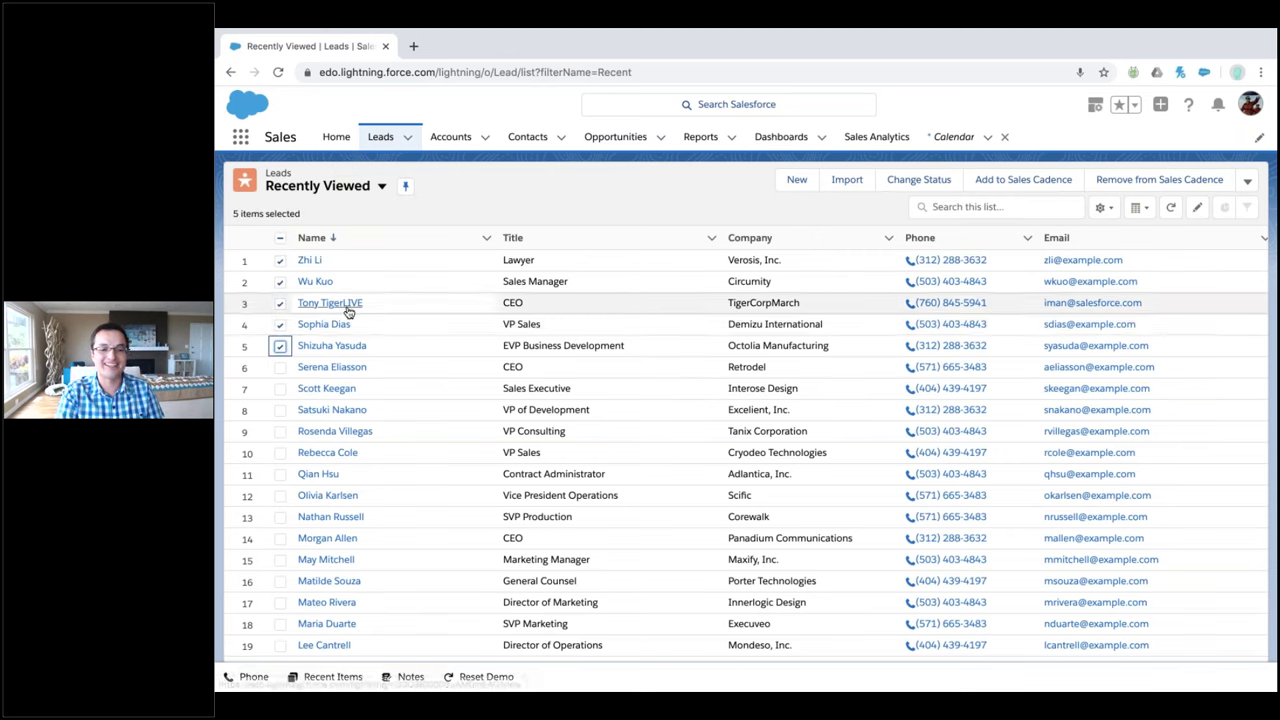
left_click(280, 367)
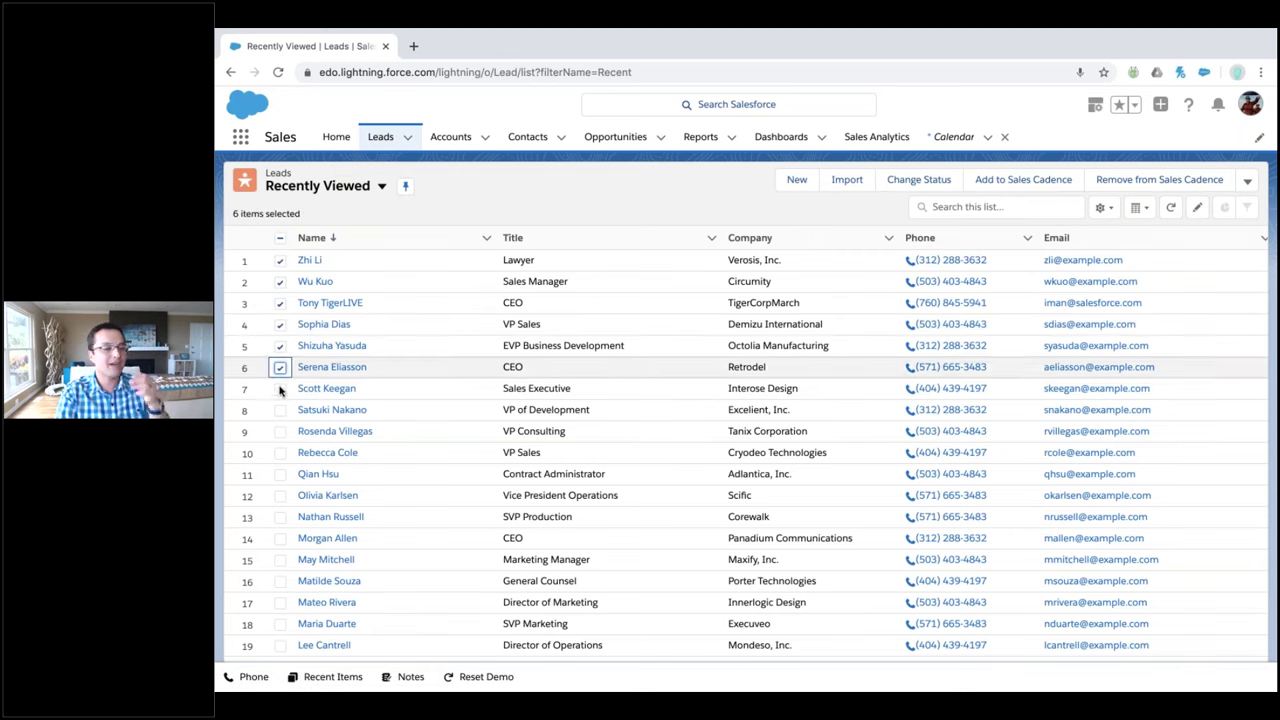
left_click(280, 388)
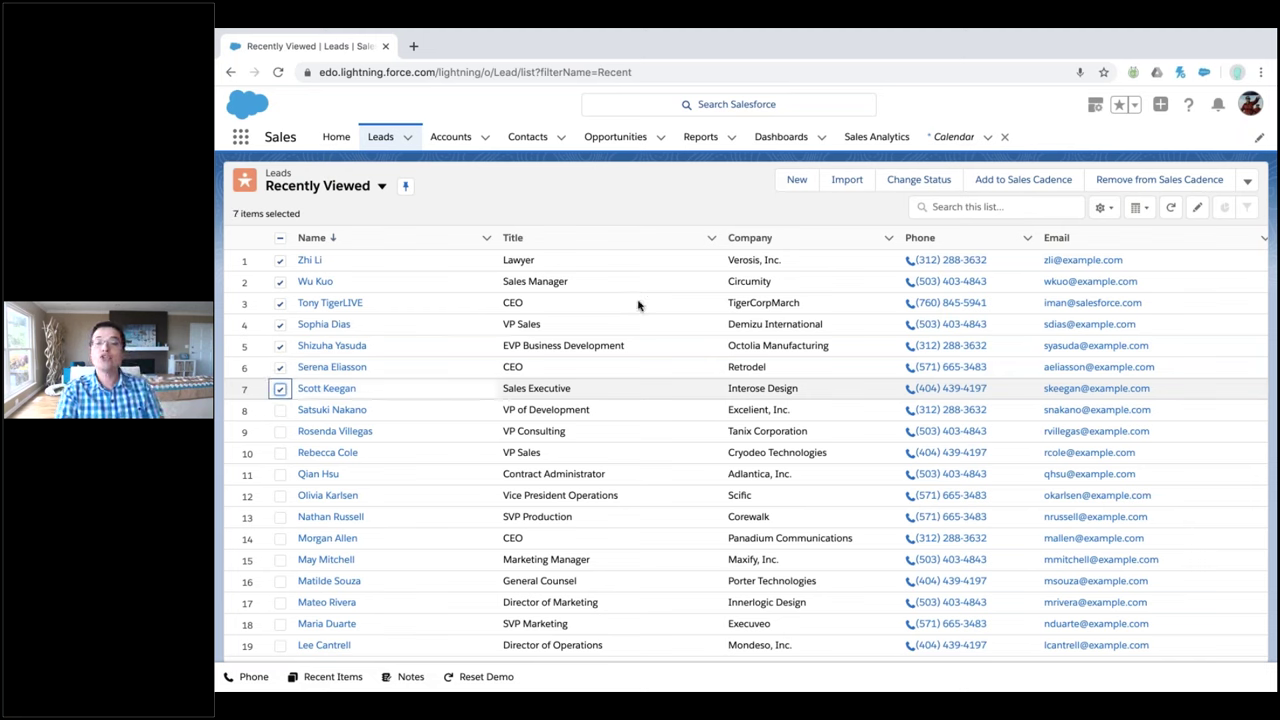
Add the selected leads to the sales cadence 'Call First Cadence', found by searching 'call'
left_click(1023, 183)
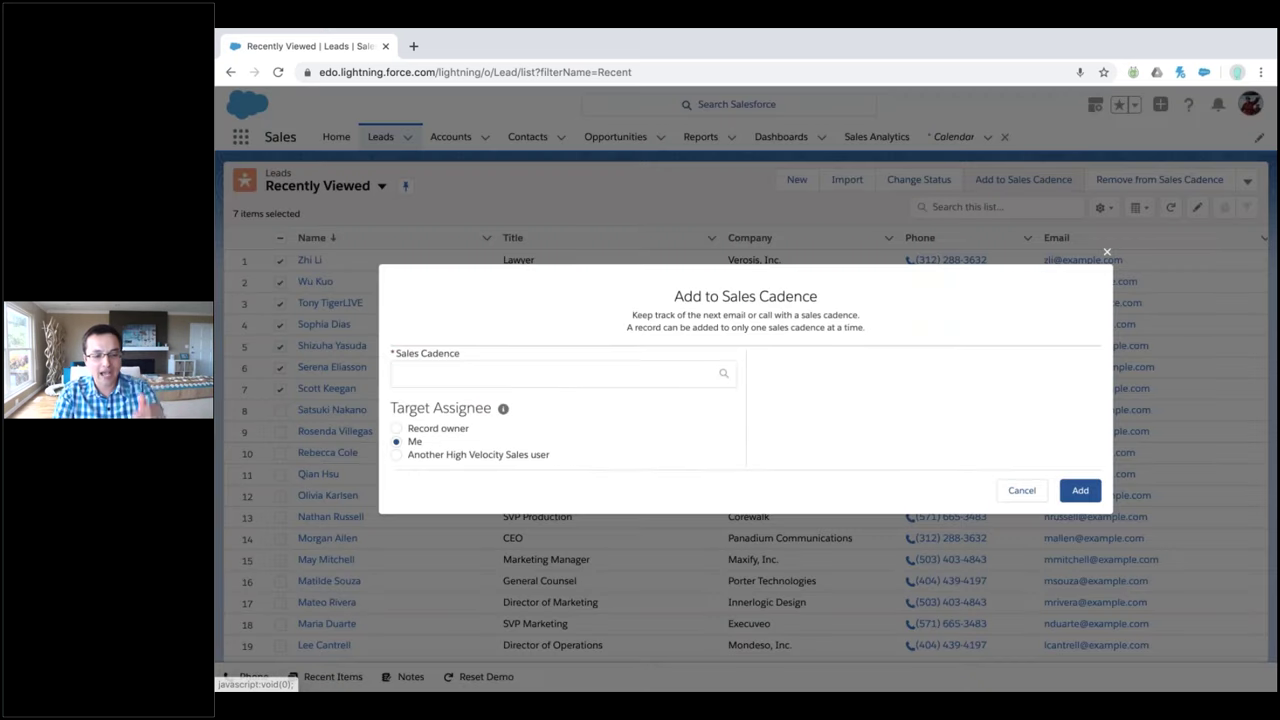
left_click(591, 366)
type("im")
key("BackSpace")
key("BackSpace")
type("call")
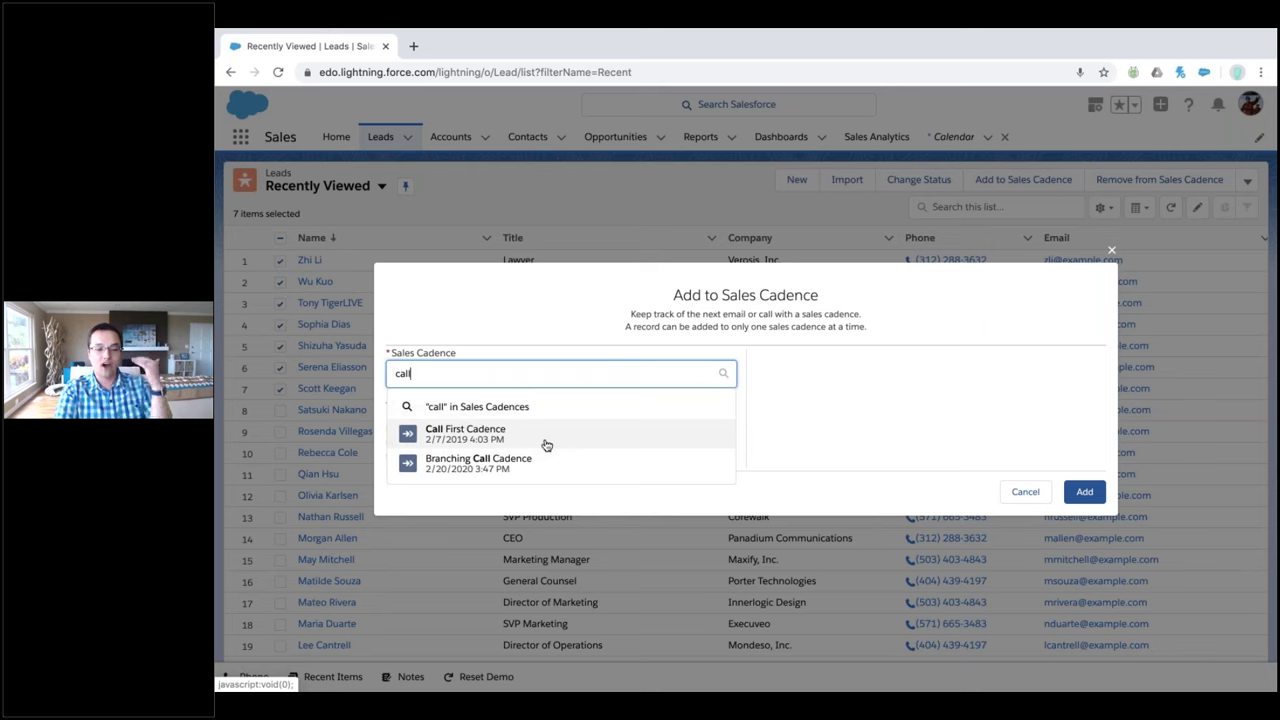
left_click(547, 434)
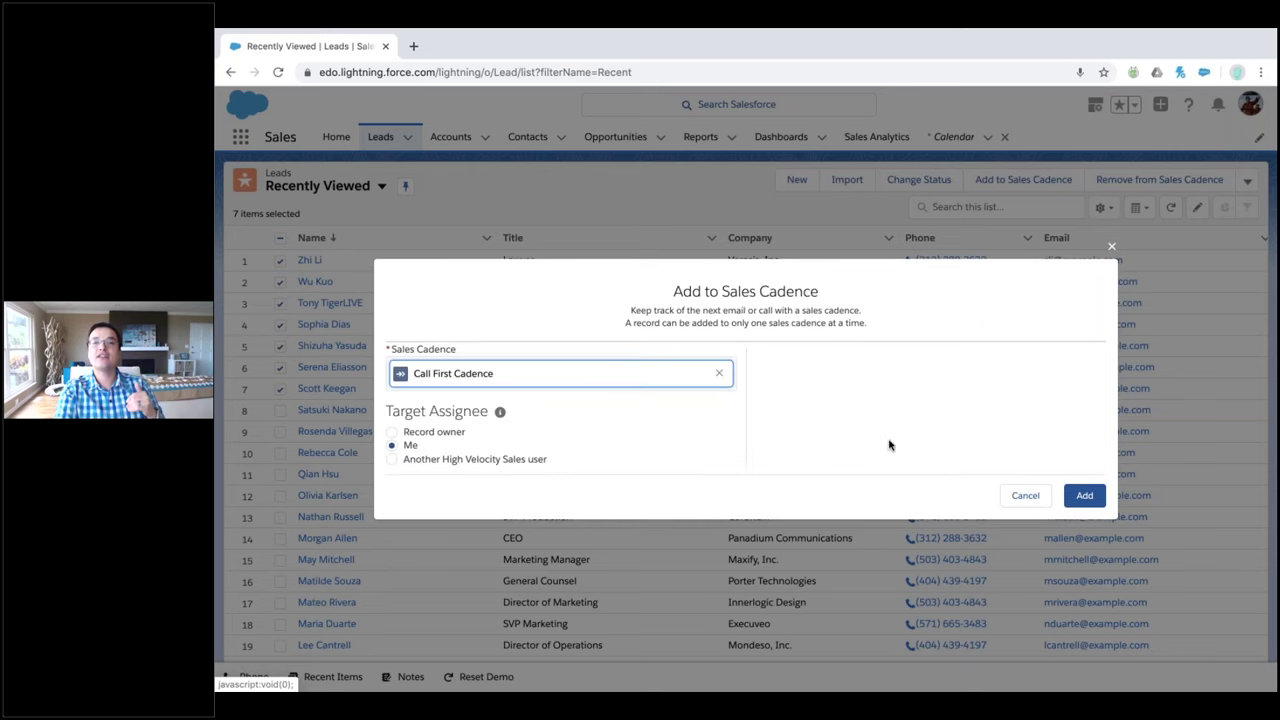
left_click(1084, 495)
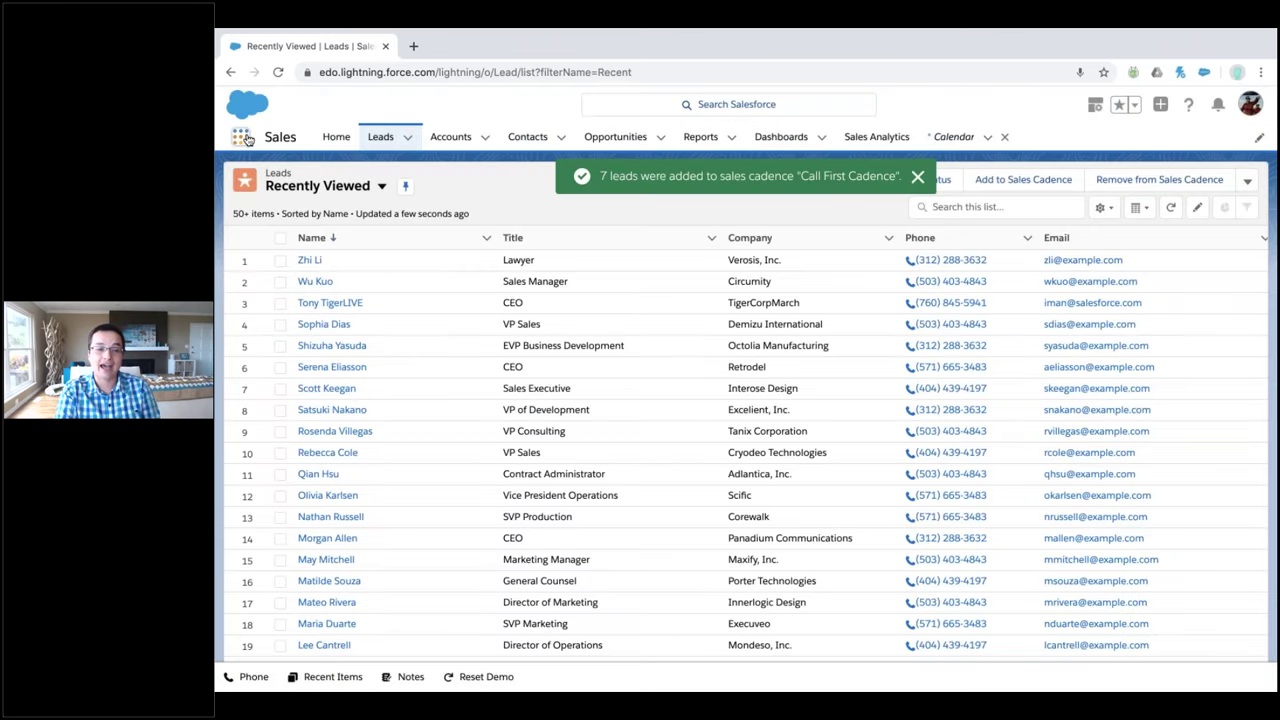
Switch to the High Velocity Sales app and bring up its Work Queue of seven Call First Cadence leads
left_click(240, 137)
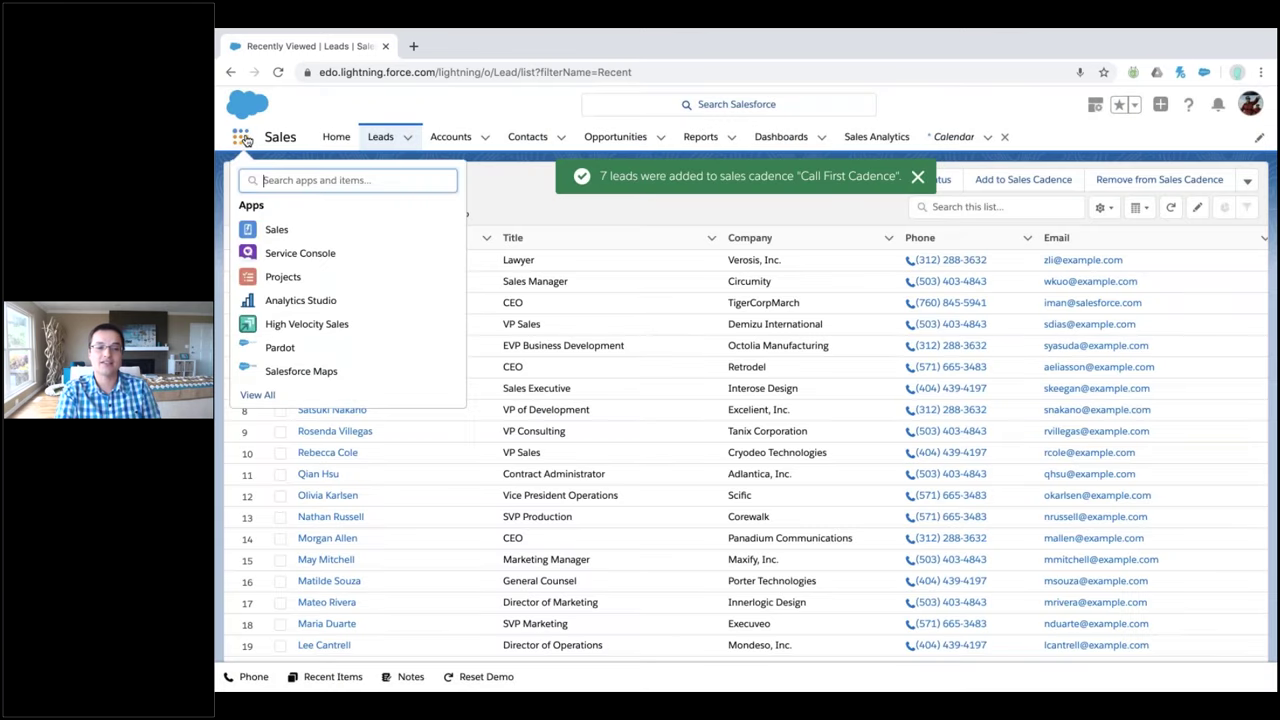
left_click(305, 324)
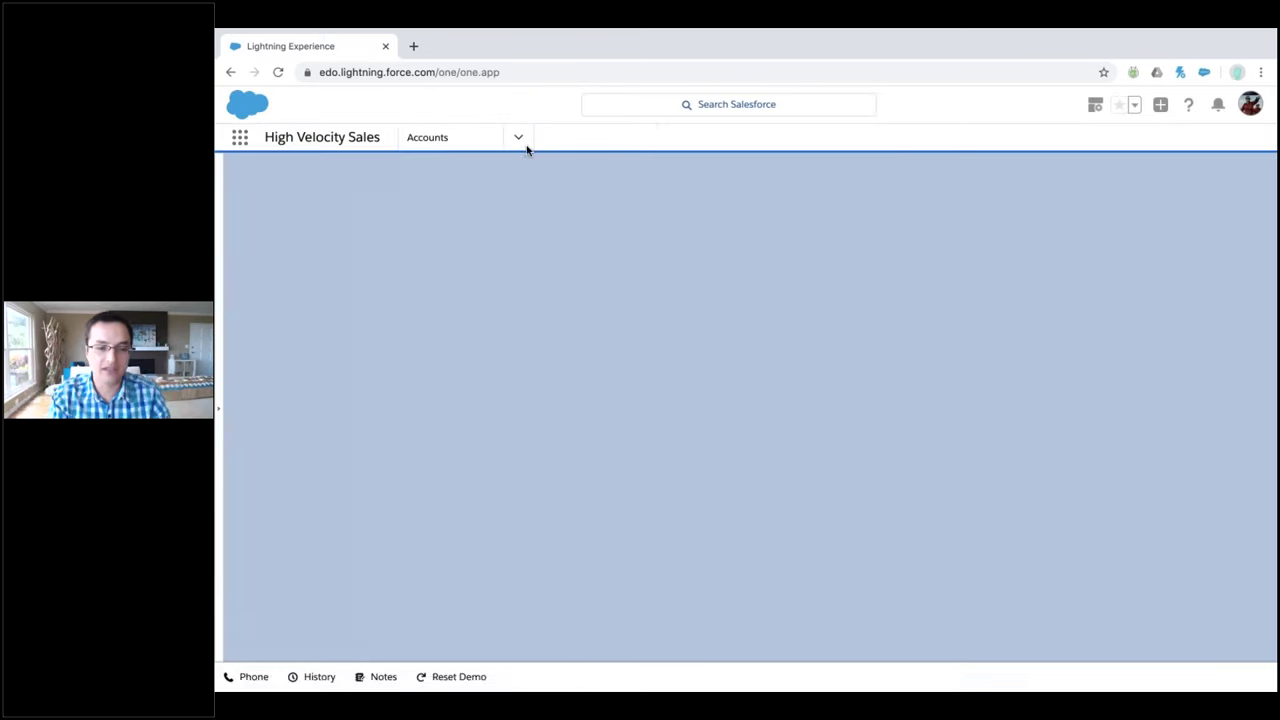
left_click(516, 140)
left_click(516, 141)
left_click(682, 137)
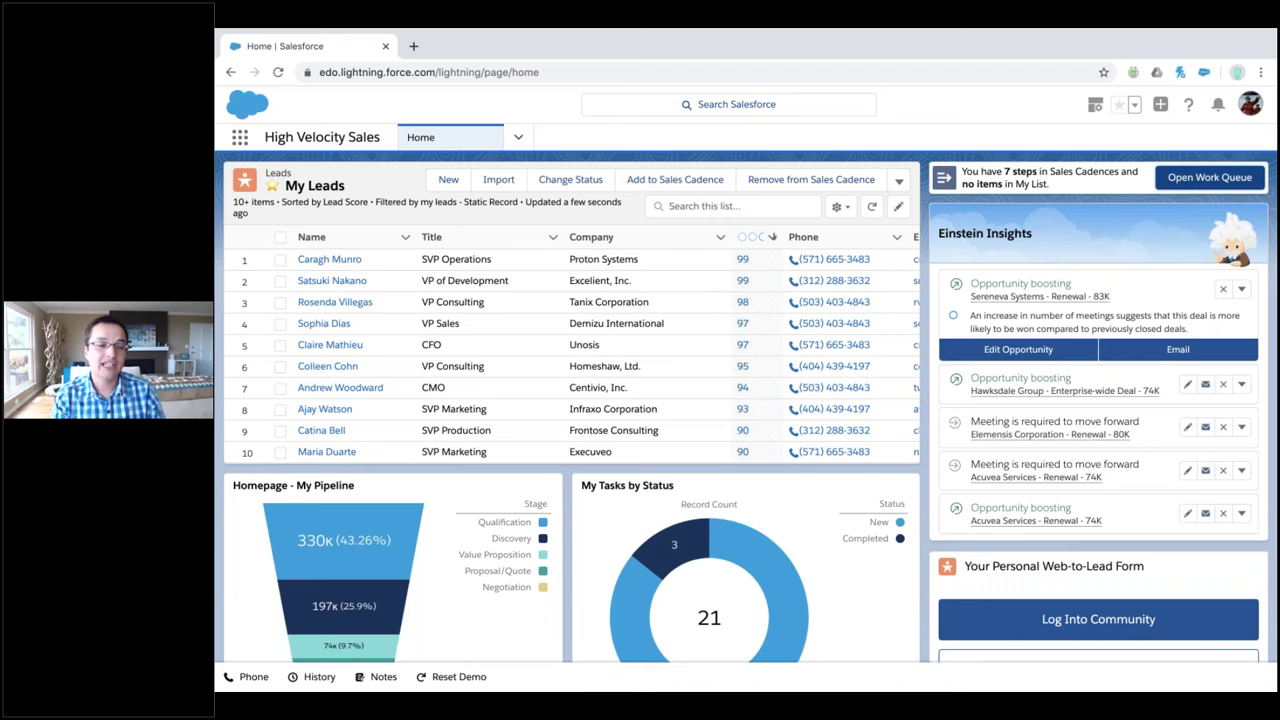
left_click(1209, 177)
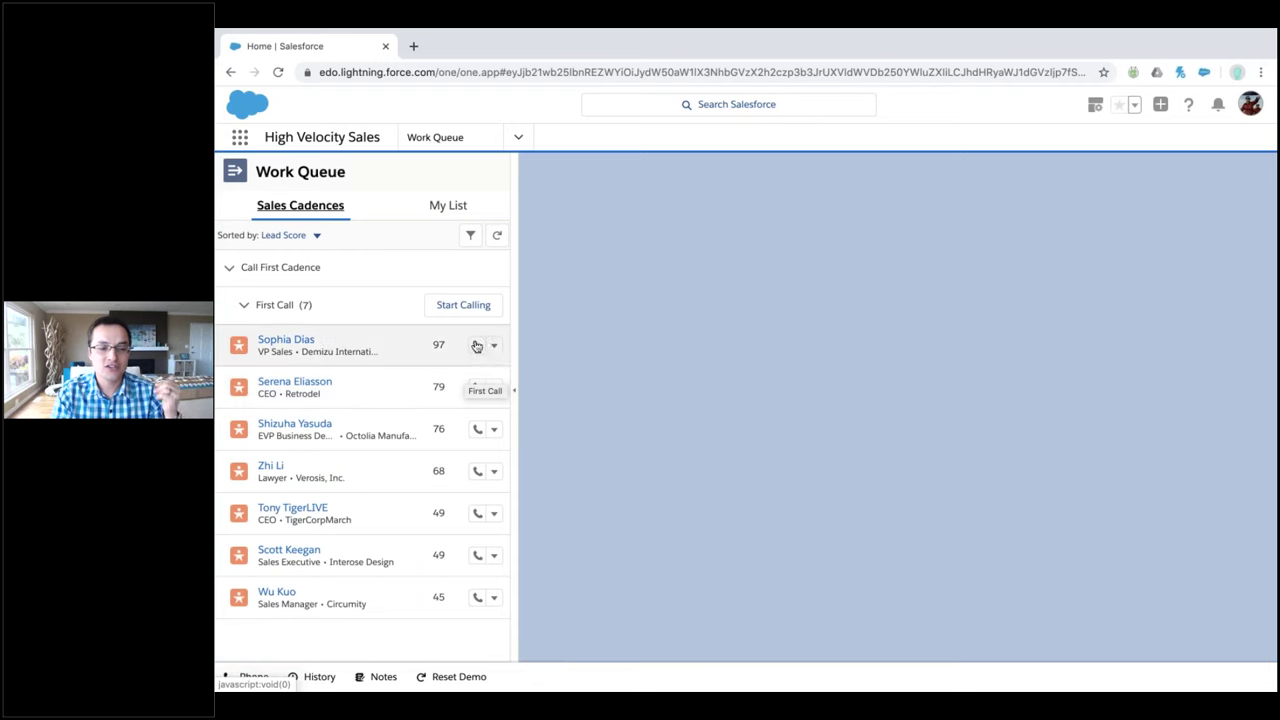
Make the first call to the top-scored lead and dismiss the First Call script
left_click(300, 341)
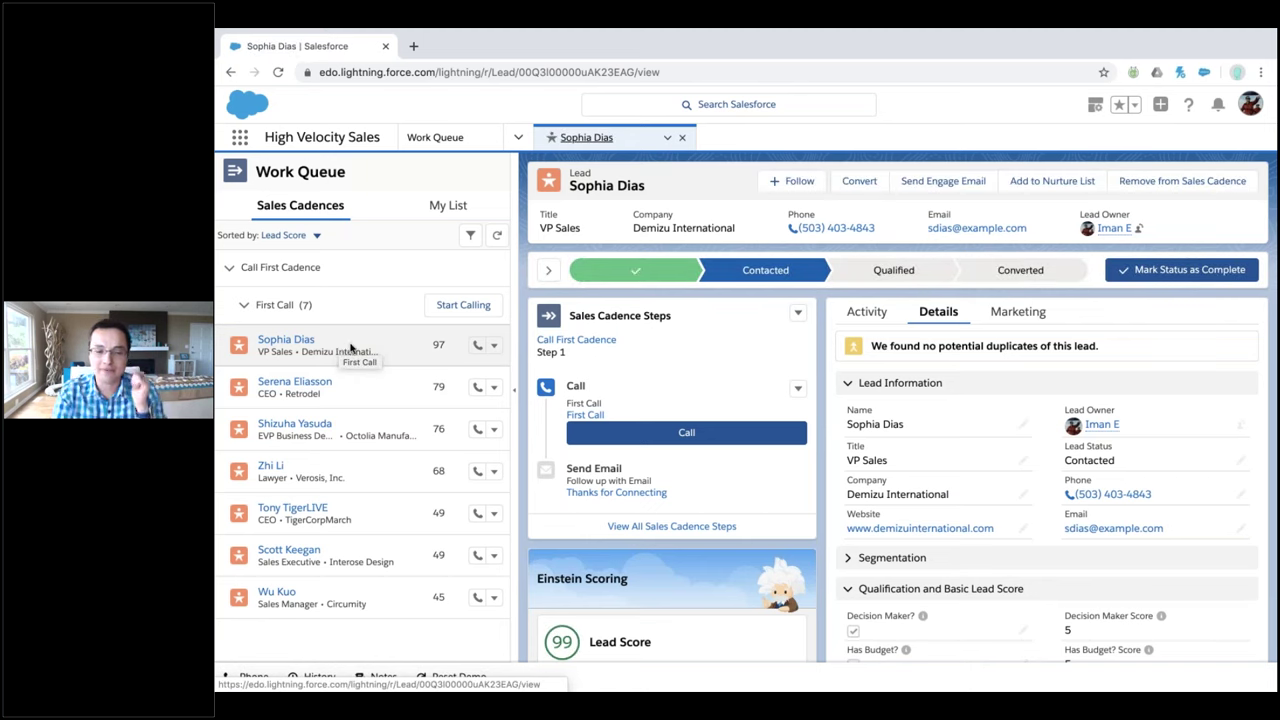
left_click(481, 347)
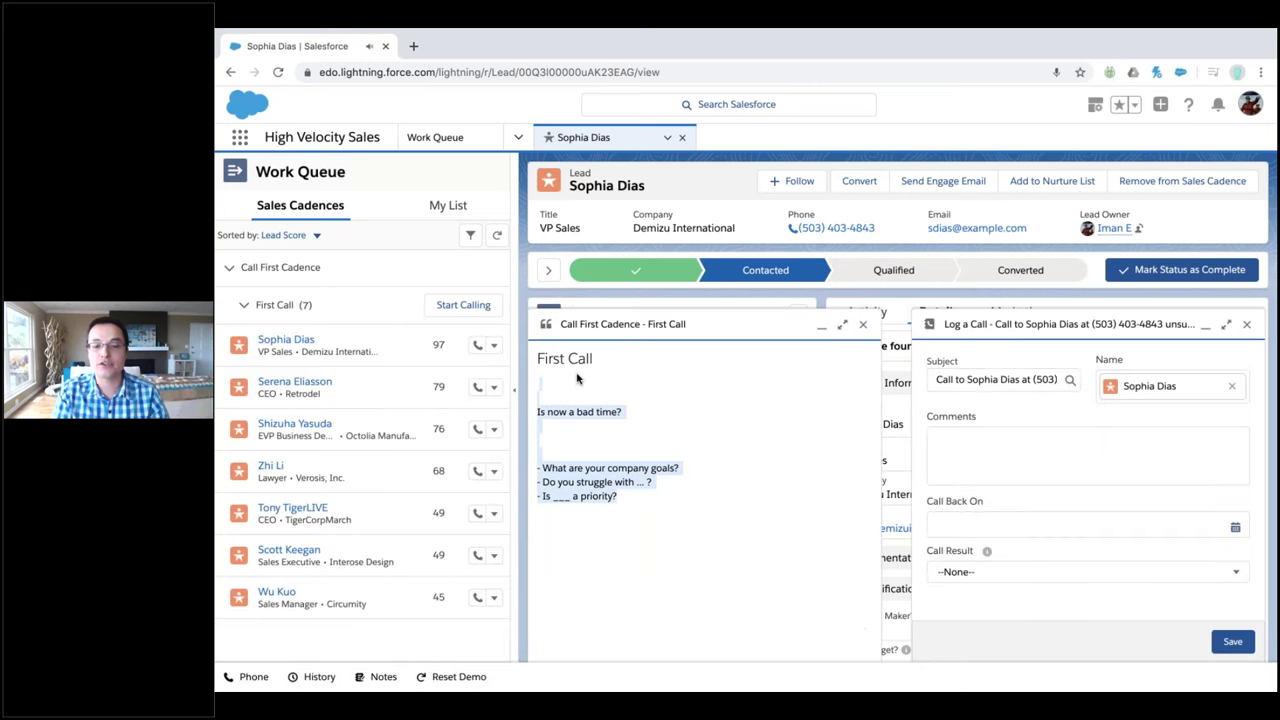
left_click(860, 324)
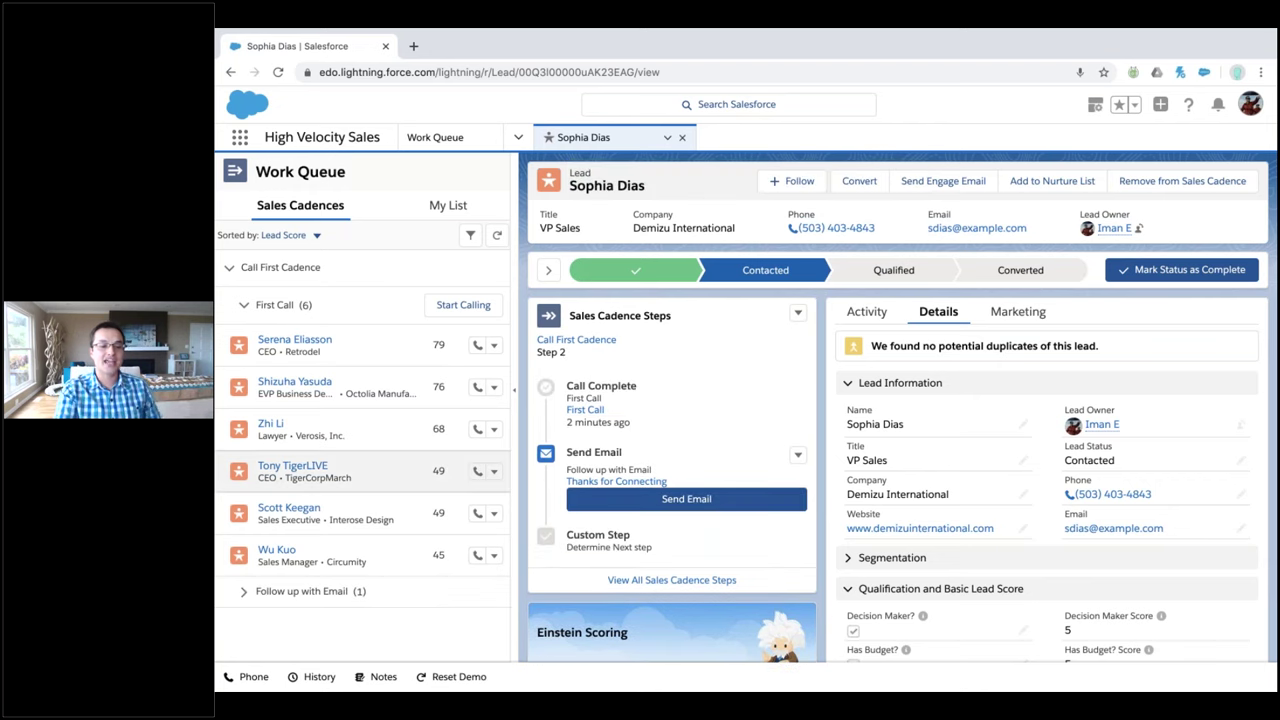
Send that lead's follow-up email from the Follow up with Email step and close its record
left_click(244, 594)
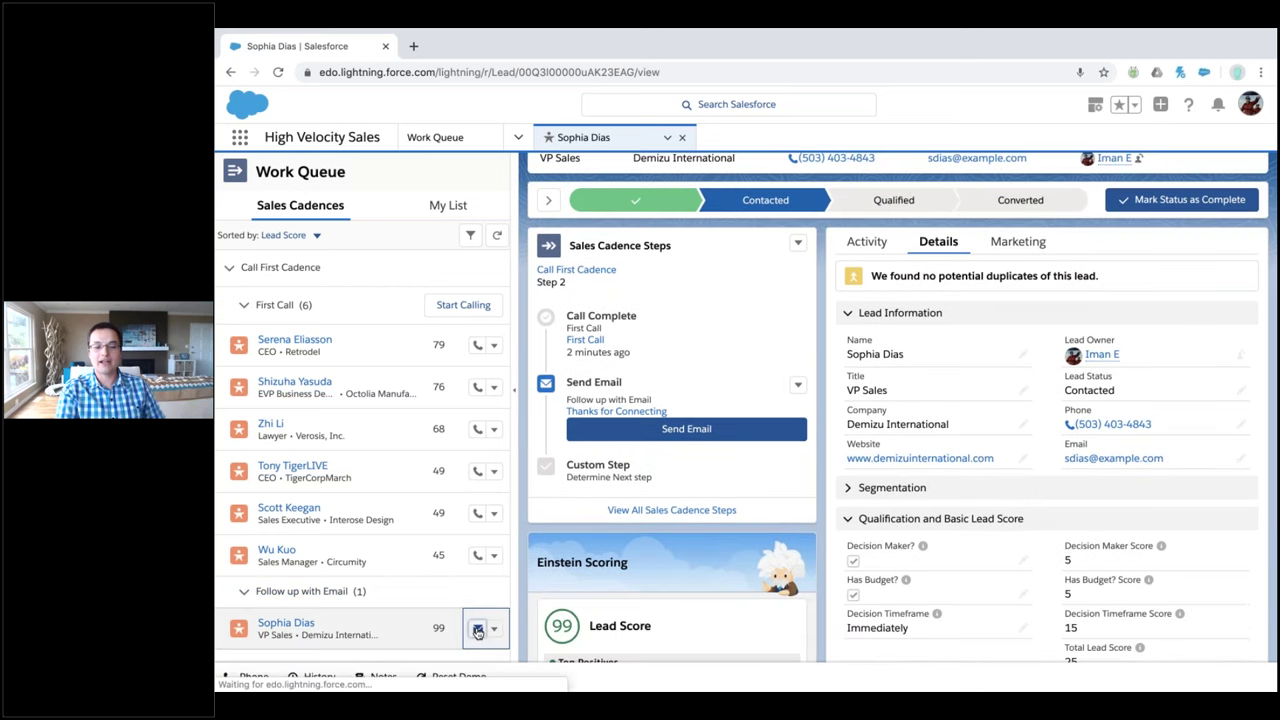
left_click(477, 628)
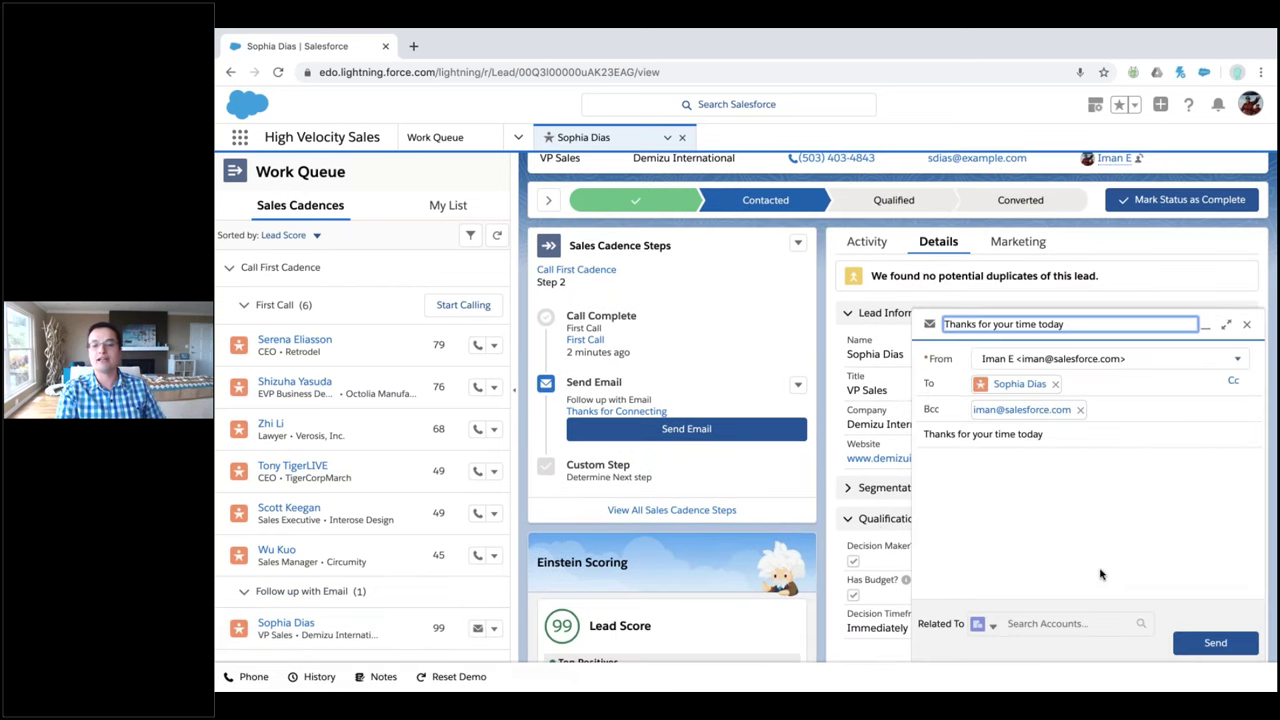
left_click(1193, 641)
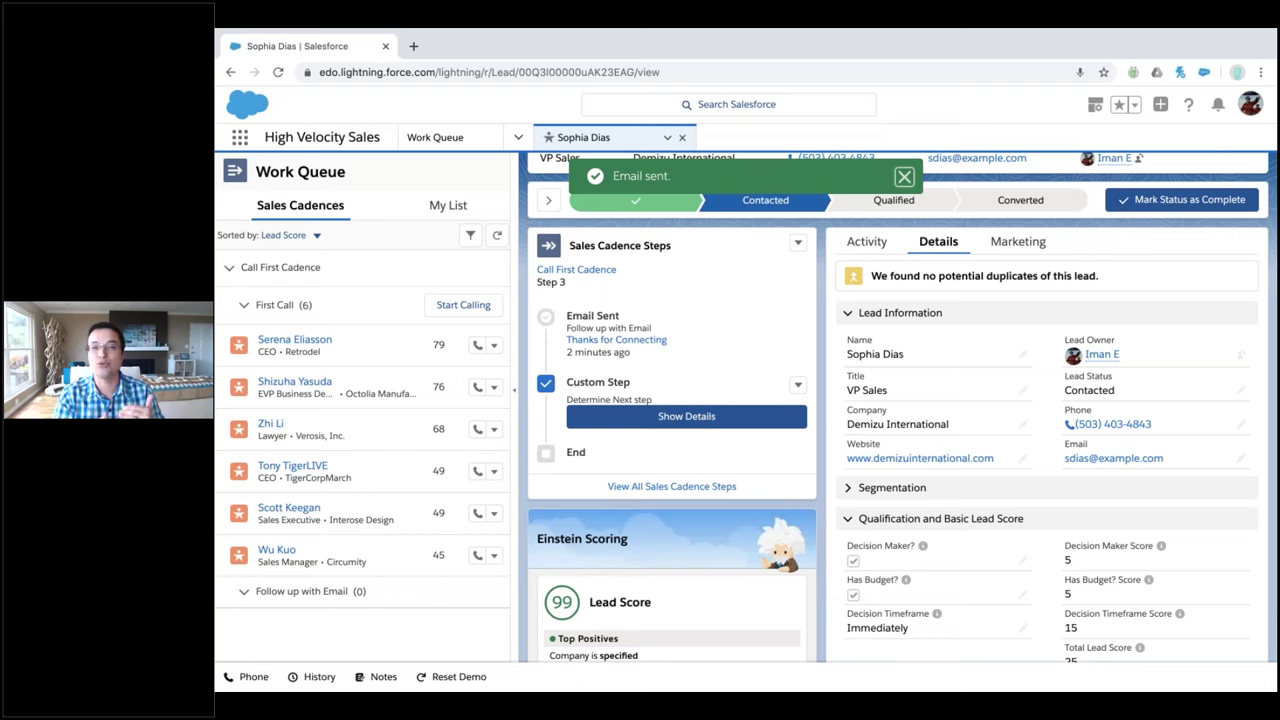
left_click(684, 140)
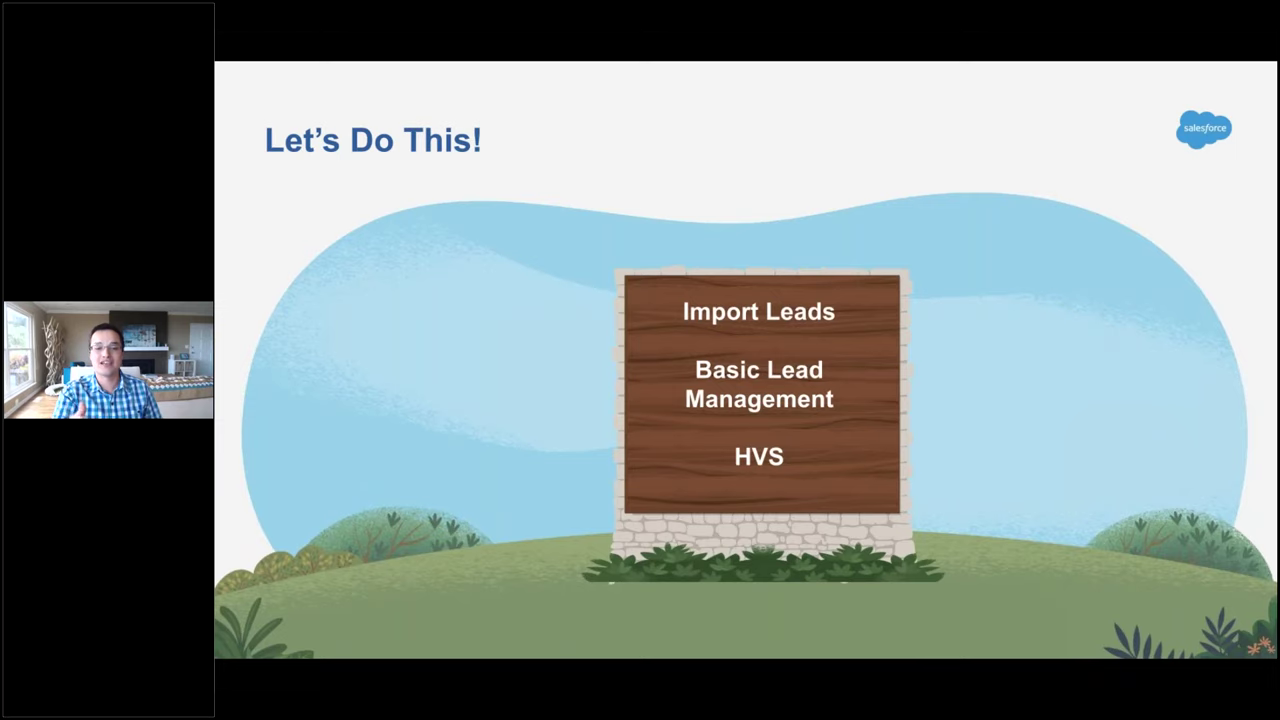
Advance two slides from the Interactive Demo Environment slide to 'Importing Leads in the EDO'
key("Right")
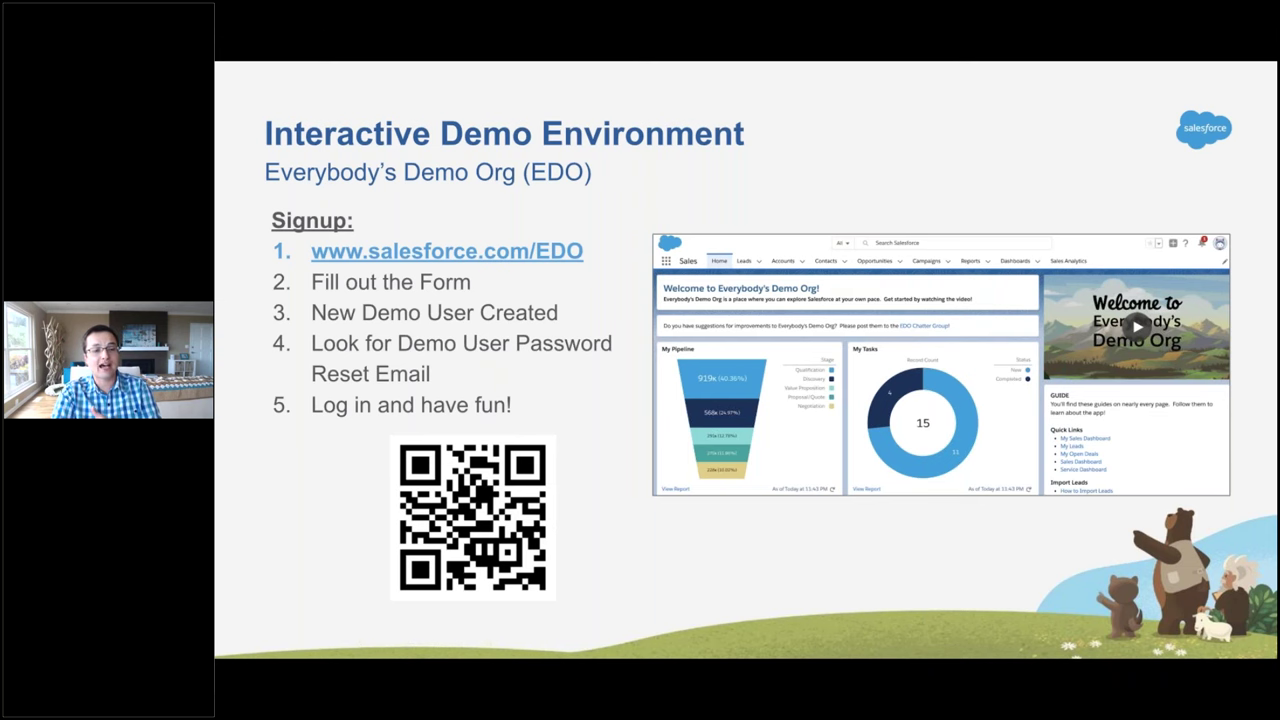
key("Right")
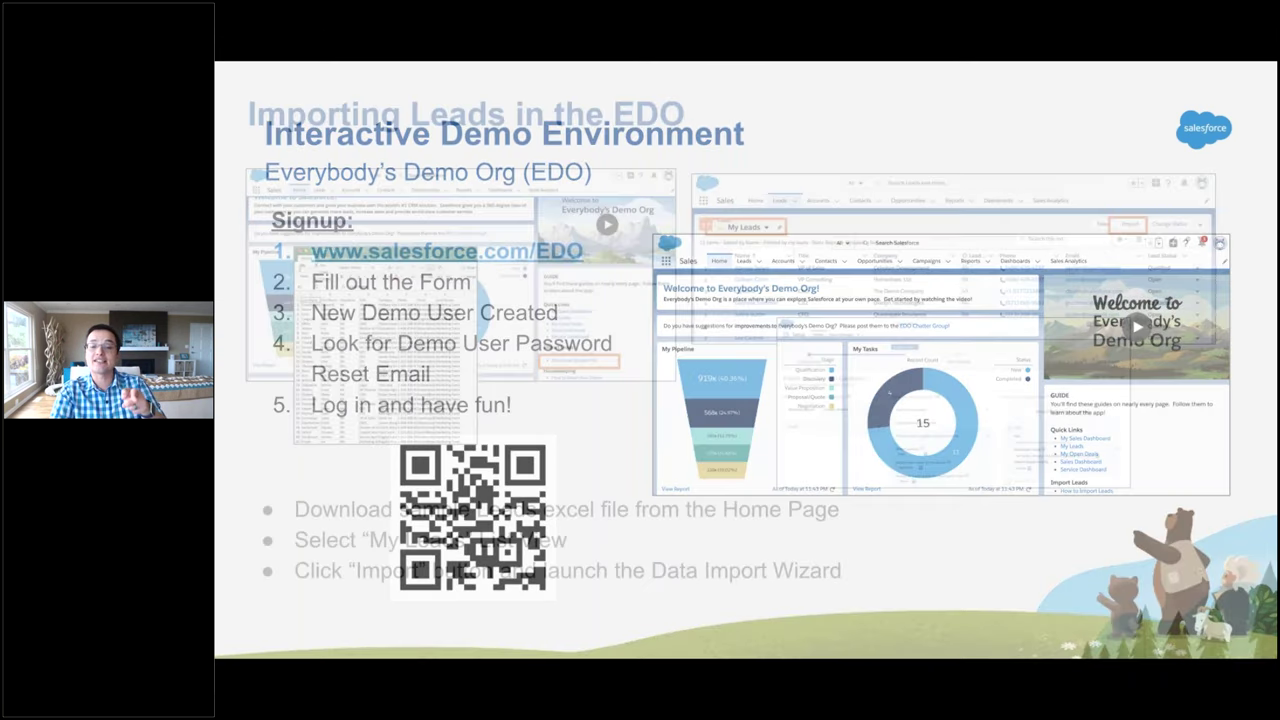
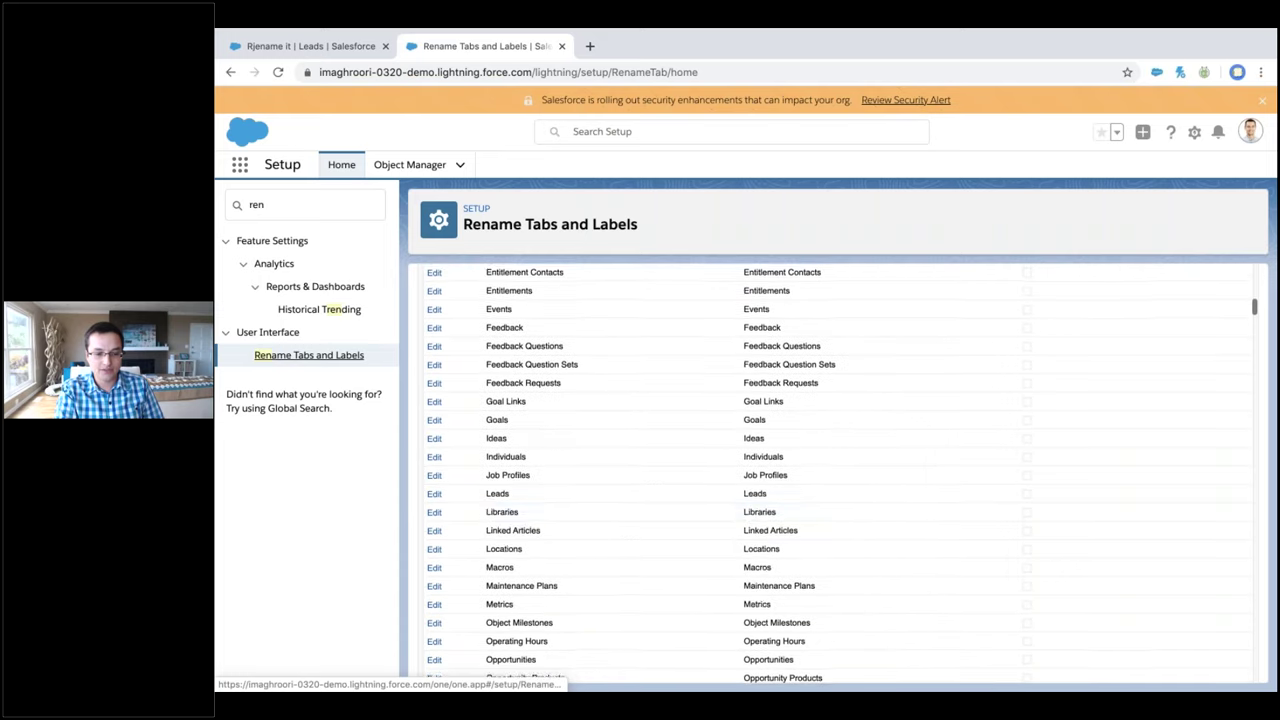
Try renaming the Leads tab to Prospect/Prospects, review the Prospect Score label, then cancel without saving
left_click(434, 494)
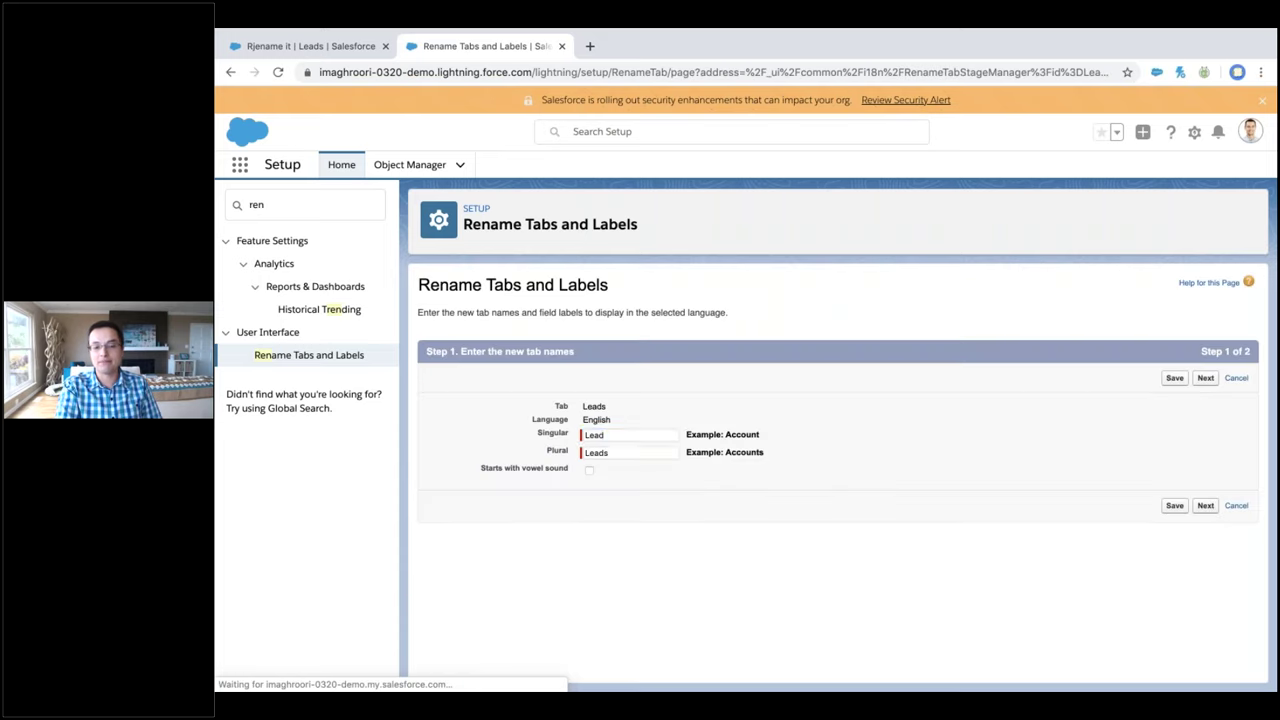
type("Prospect")
key("Tab")
type("Prospects")
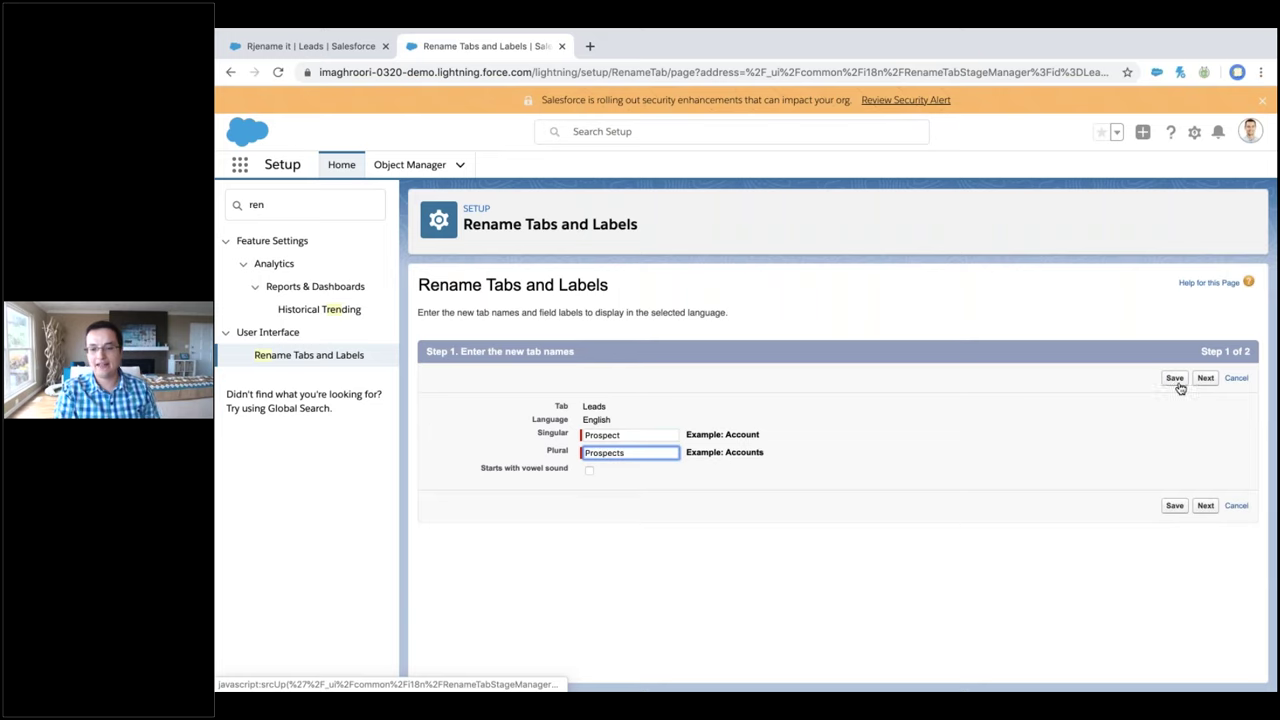
left_click(1205, 379)
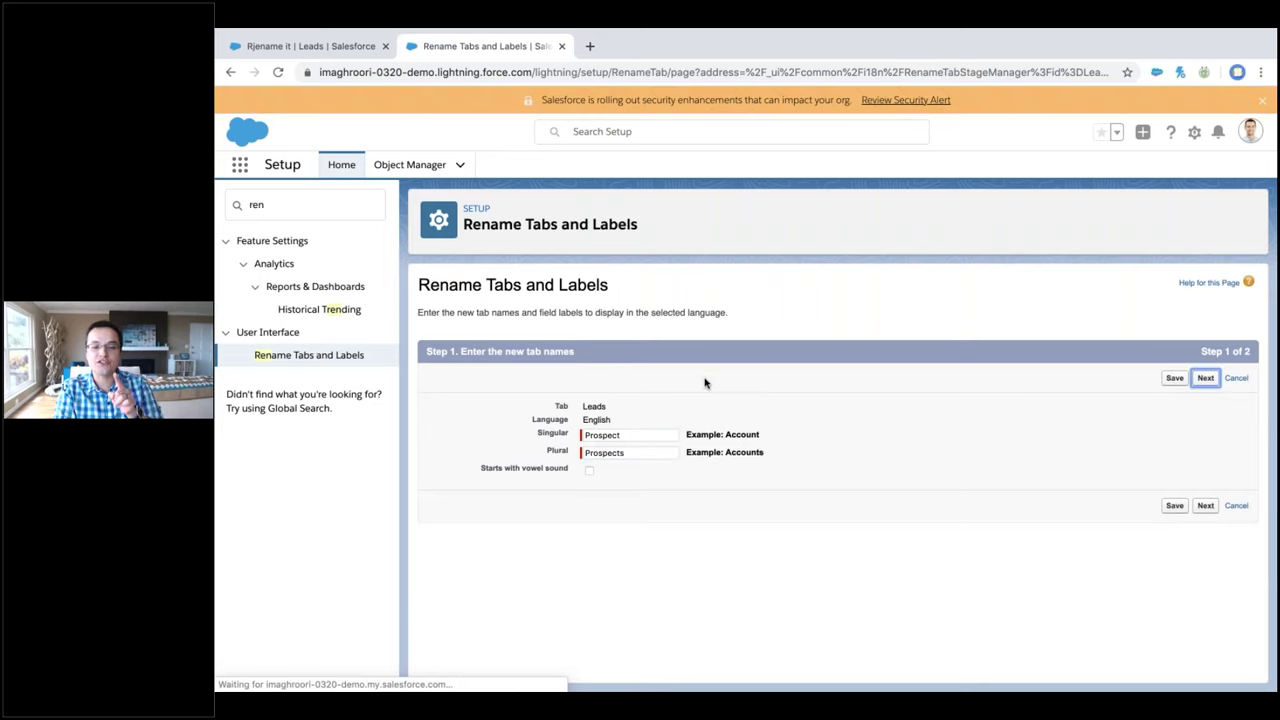
scroll(704, 382, "down", 2)
scroll(690, 380, "down", 6)
left_click(667, 529)
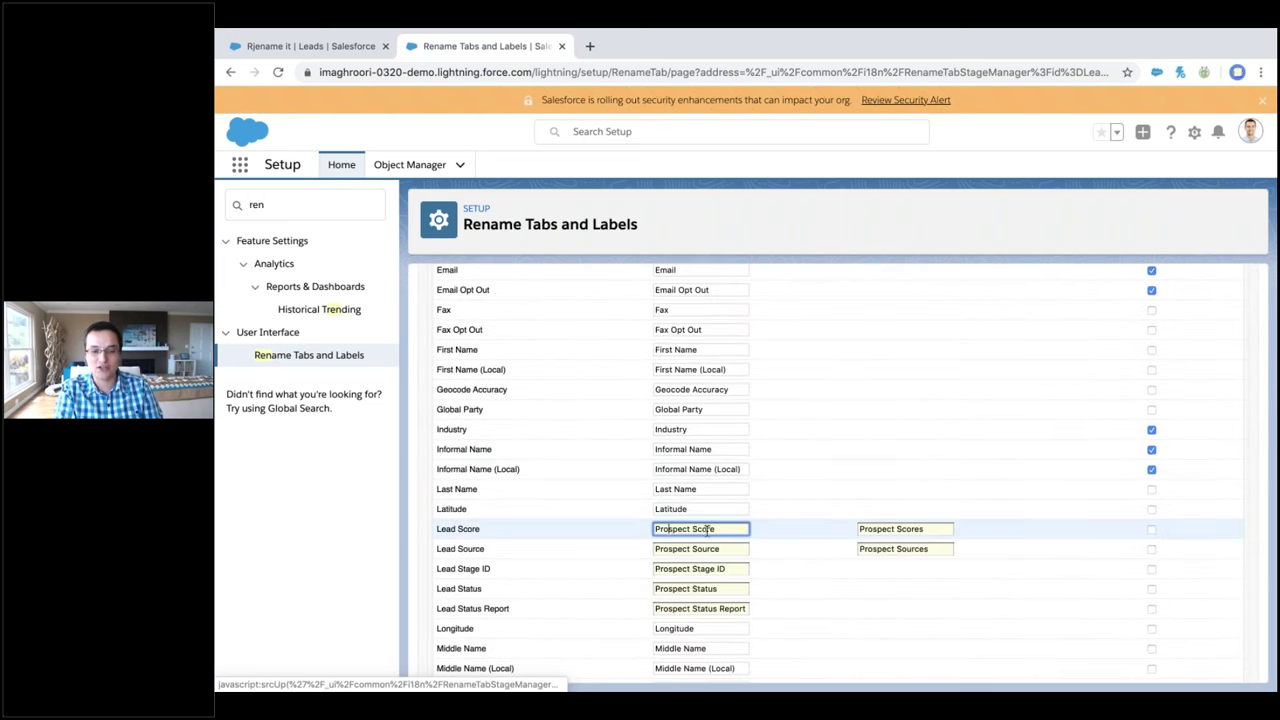
scroll(662, 536, "down", 2)
scroll(829, 423, "down", 10)
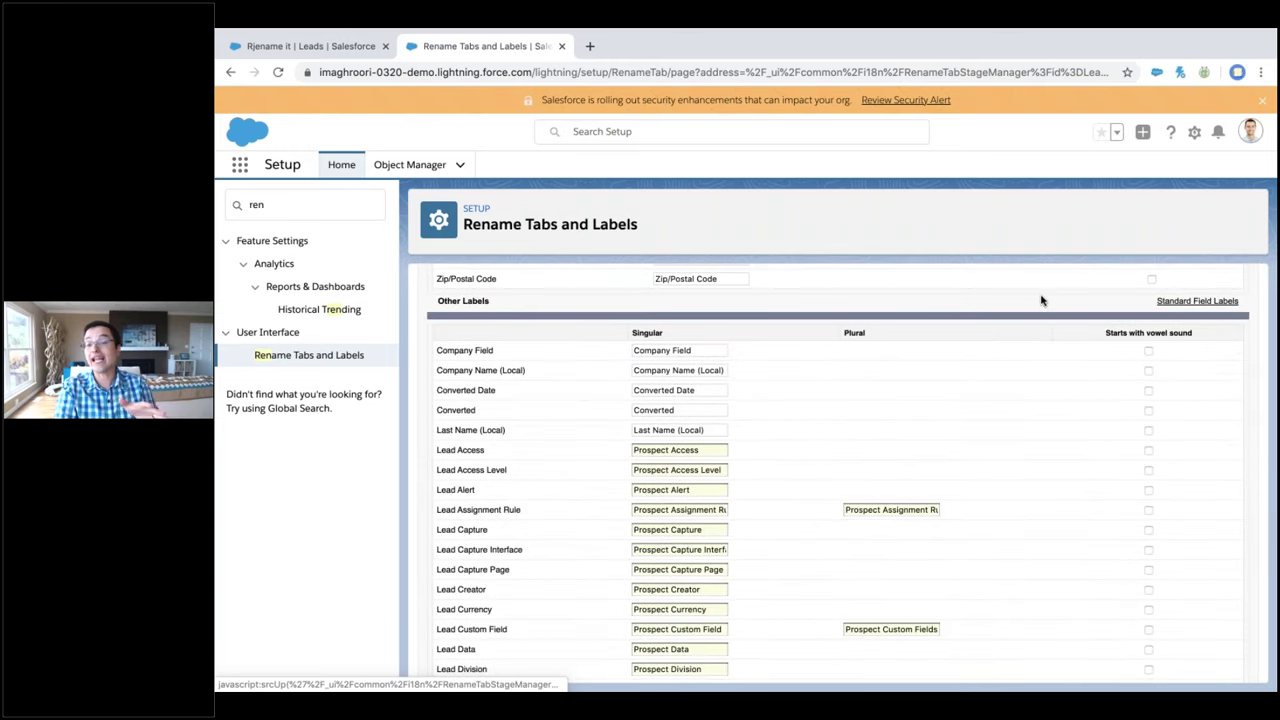
scroll(1040, 300, "up", 20)
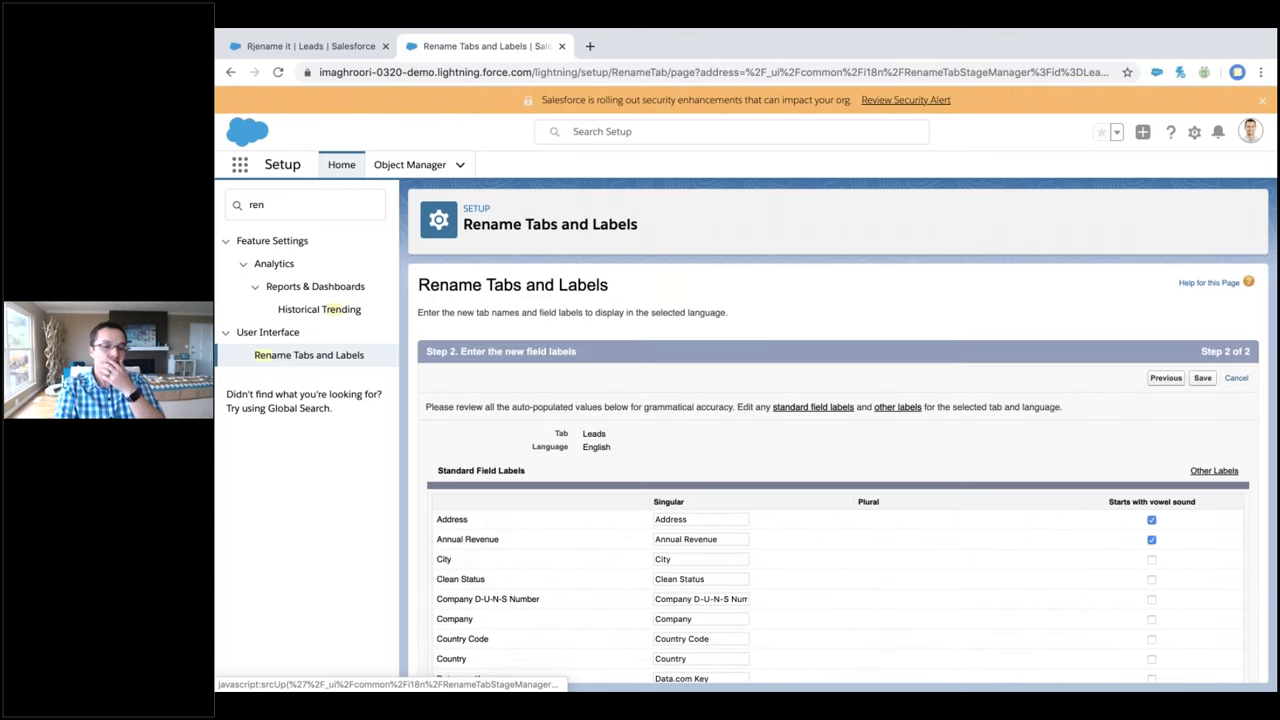
left_click(1235, 378)
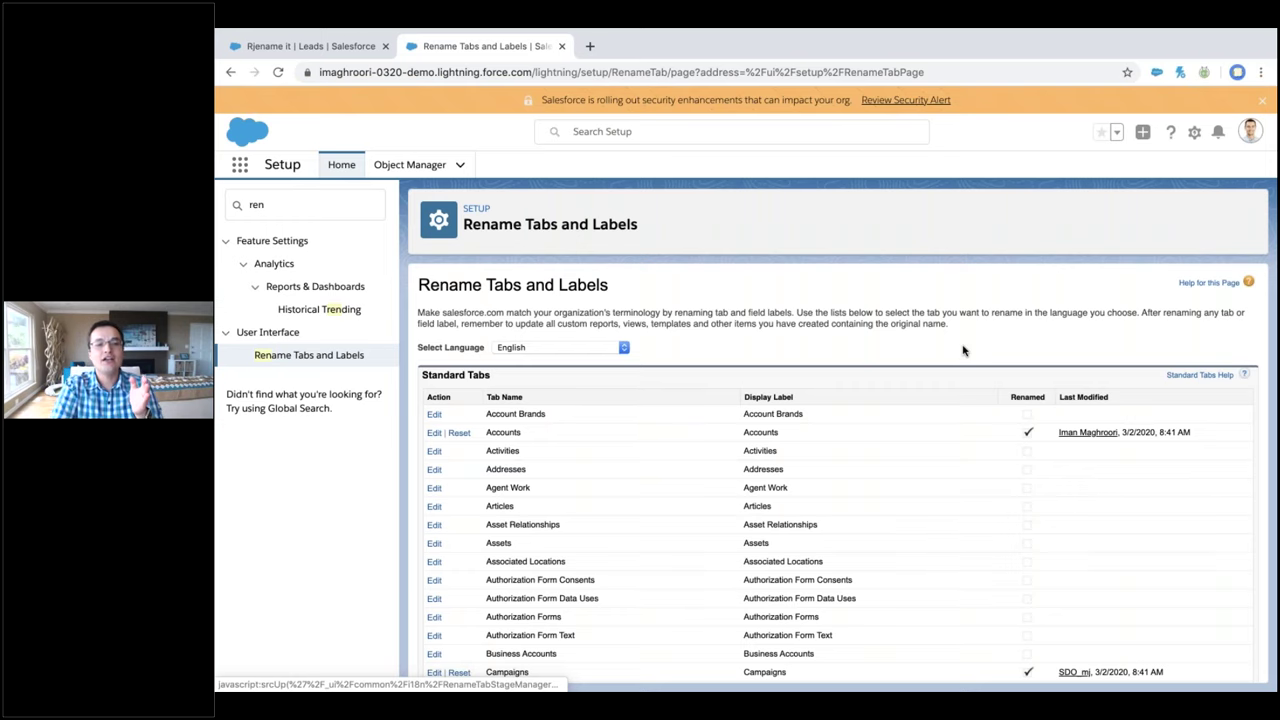
Open the Plex Holdings lead from the reloaded Leads list, then return to Setup's Quick Find
left_click(377, 52)
left_click(467, 137)
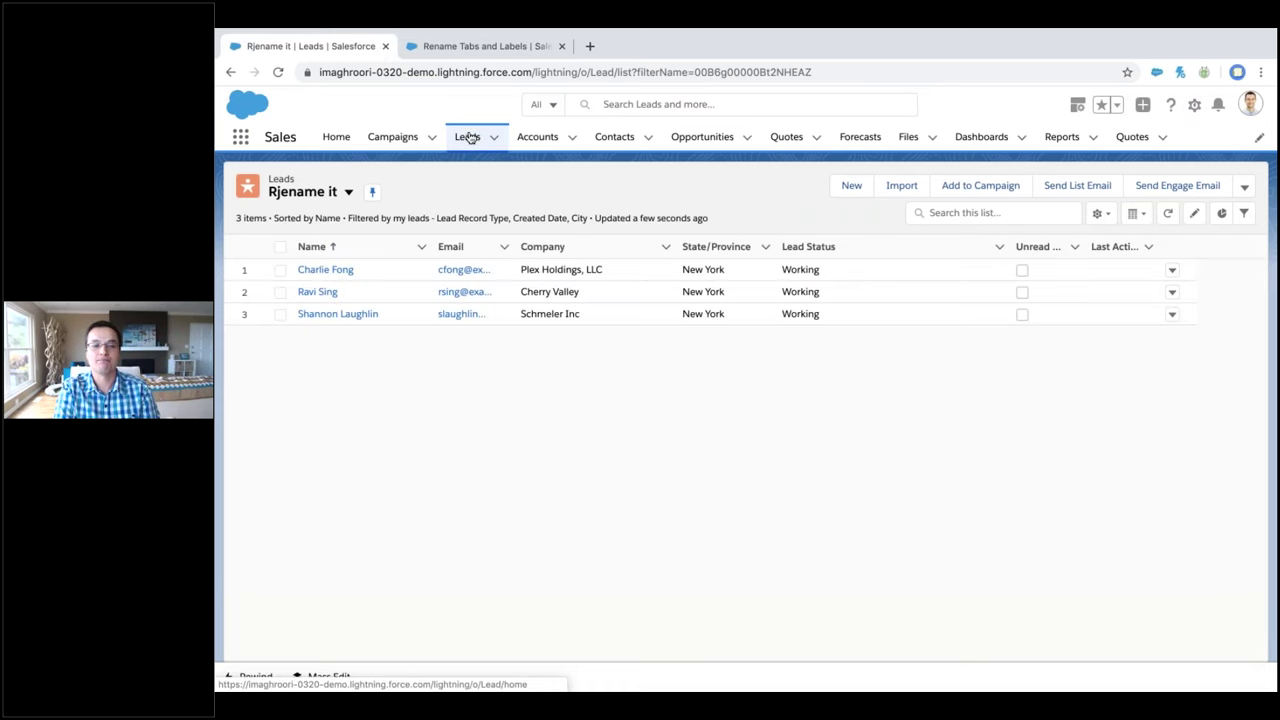
left_click(345, 269)
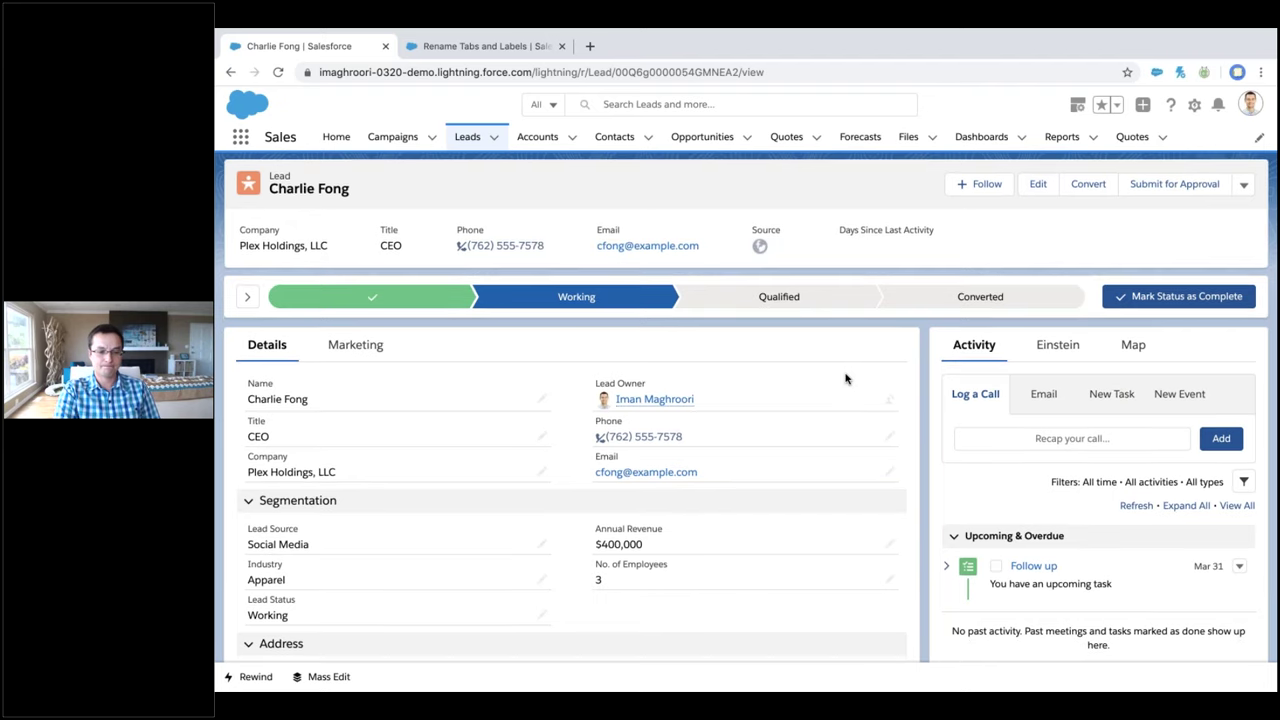
scroll(845, 378, "down", 6)
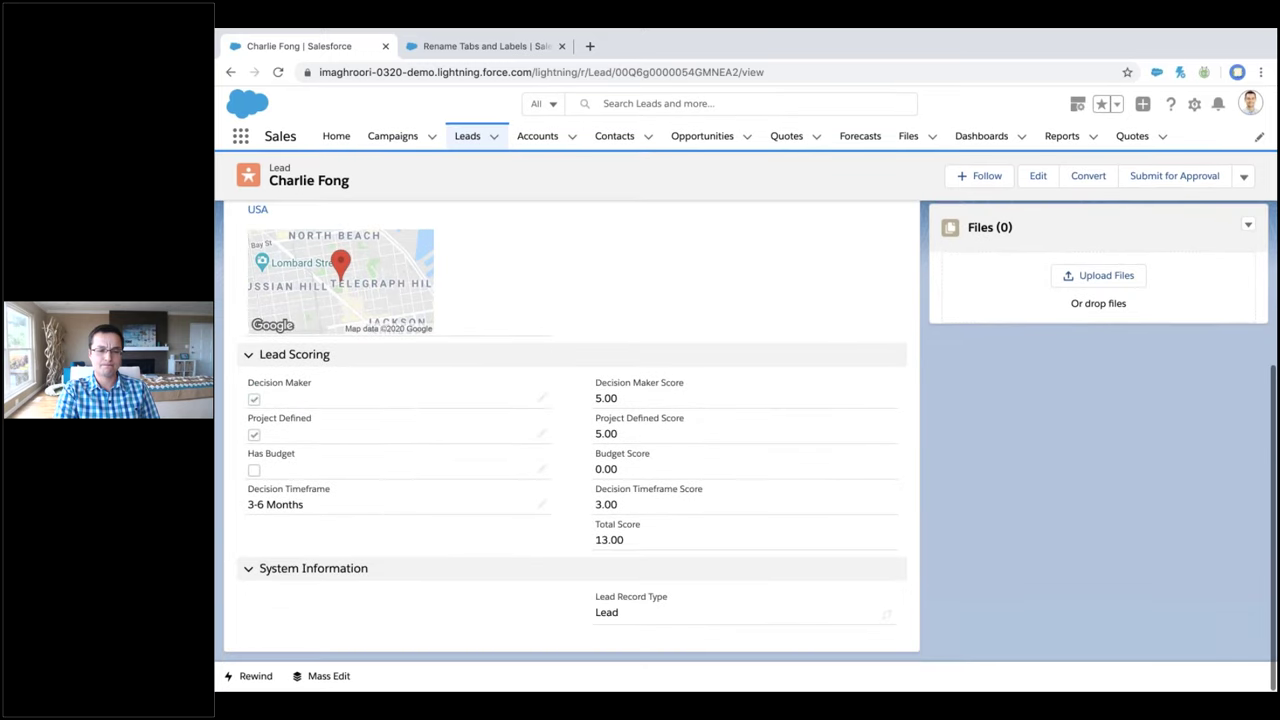
scroll(570, 420, "up", 10)
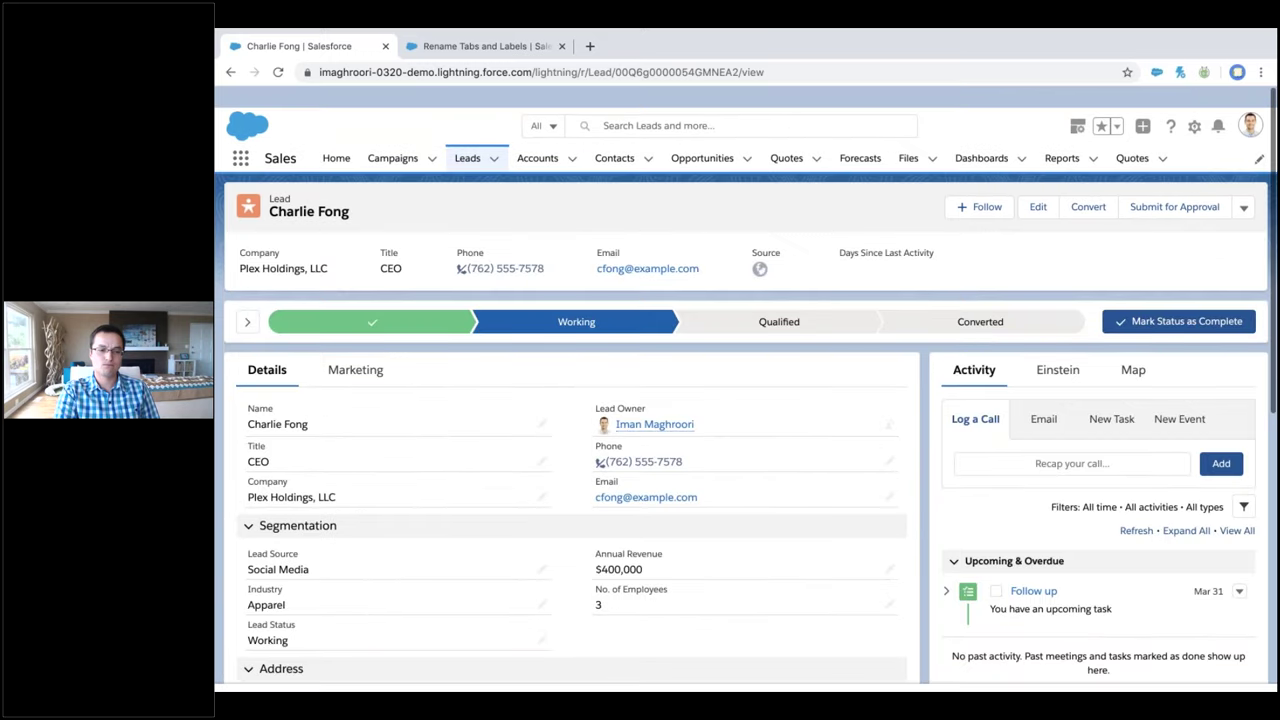
key("ctrl+Tab")
left_click(308, 205)
Filter Setup by 'lead', then find Lead in Object Manager and view its Fields & Relationships
type("lead")
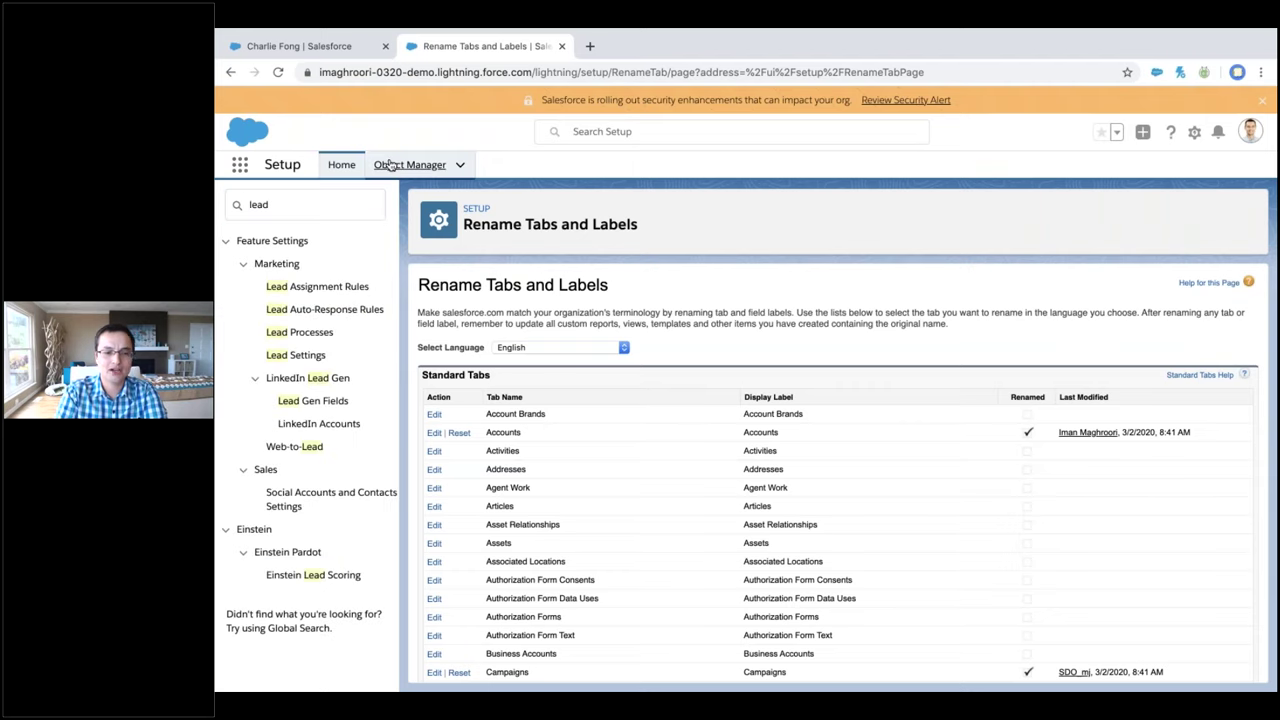
left_click(409, 165)
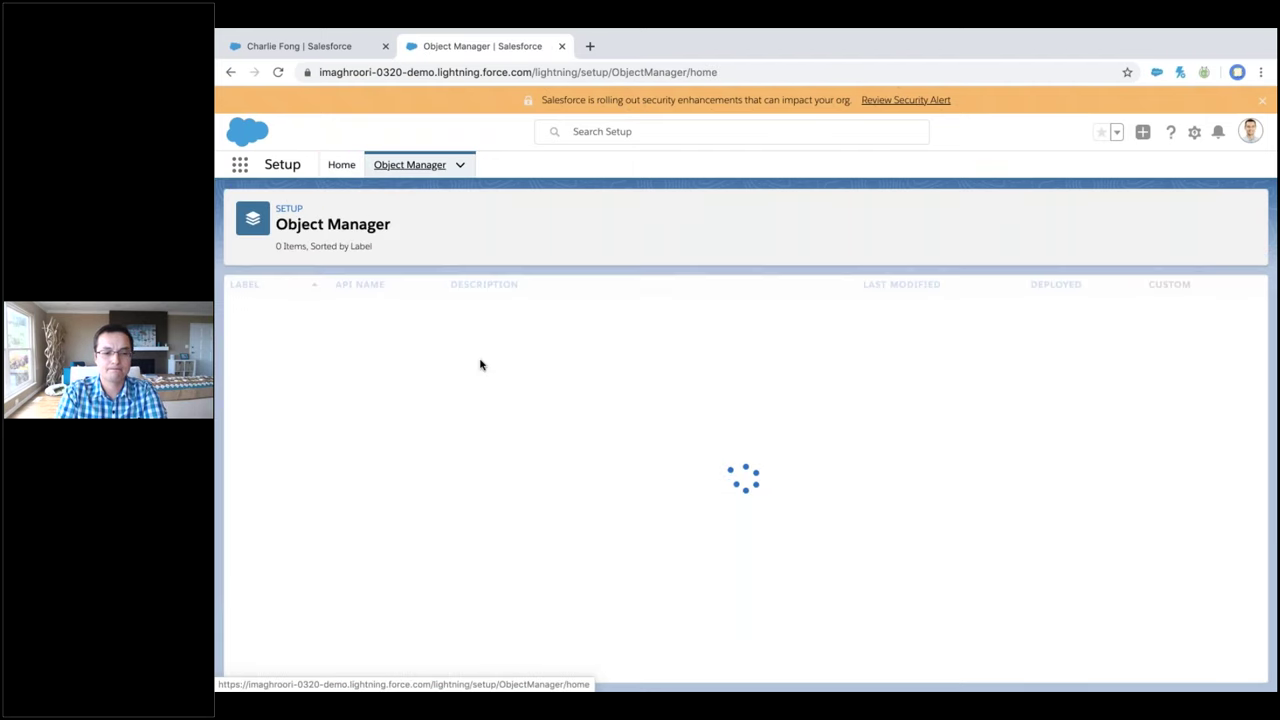
left_click(977, 216)
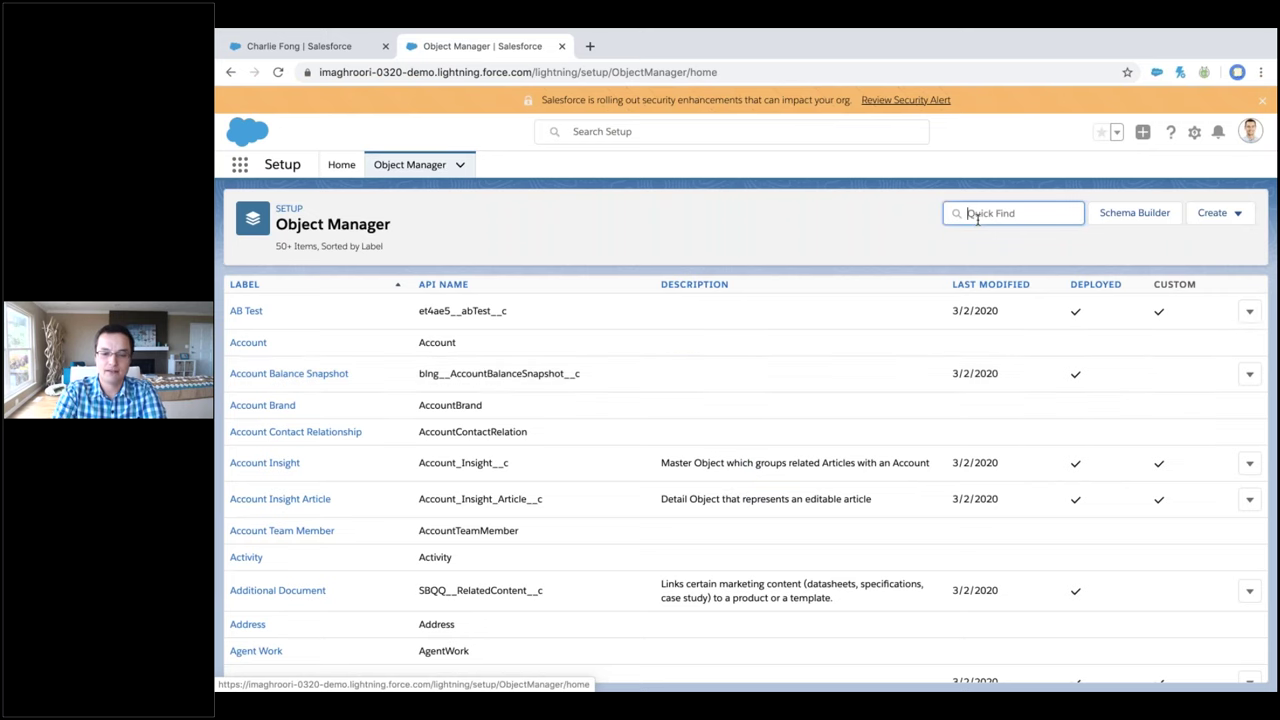
type("lead")
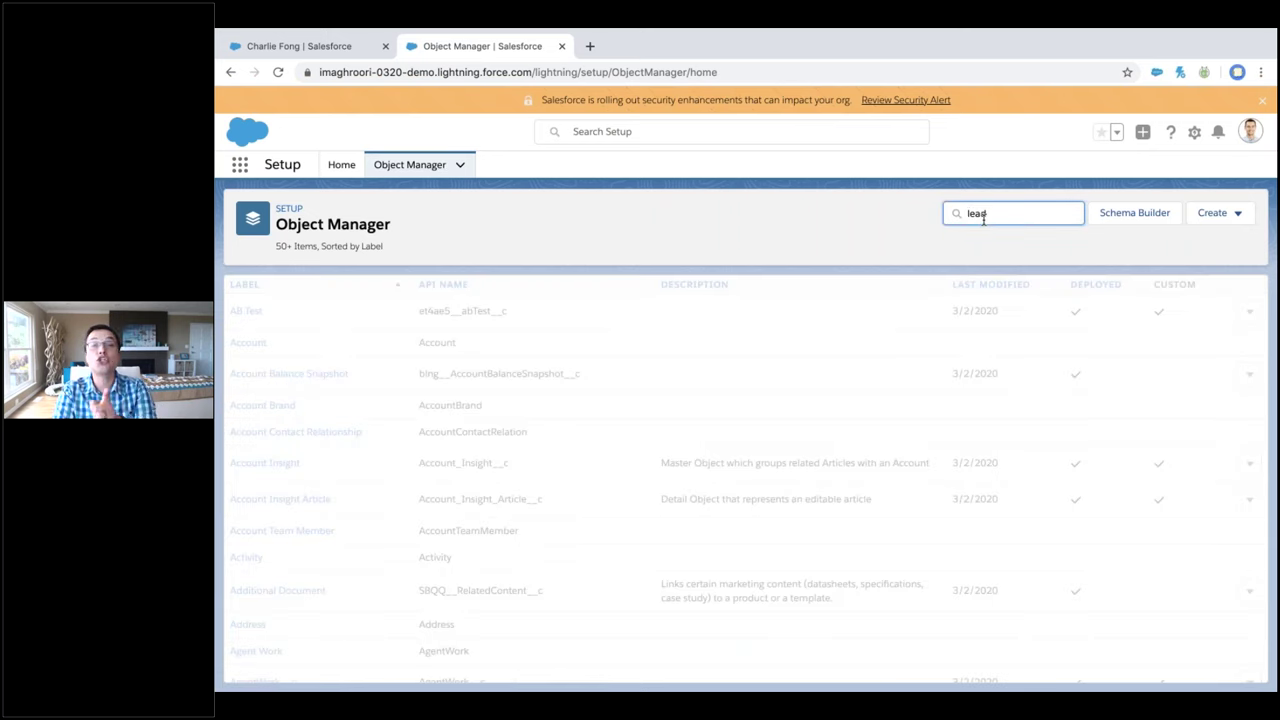
left_click(240, 343)
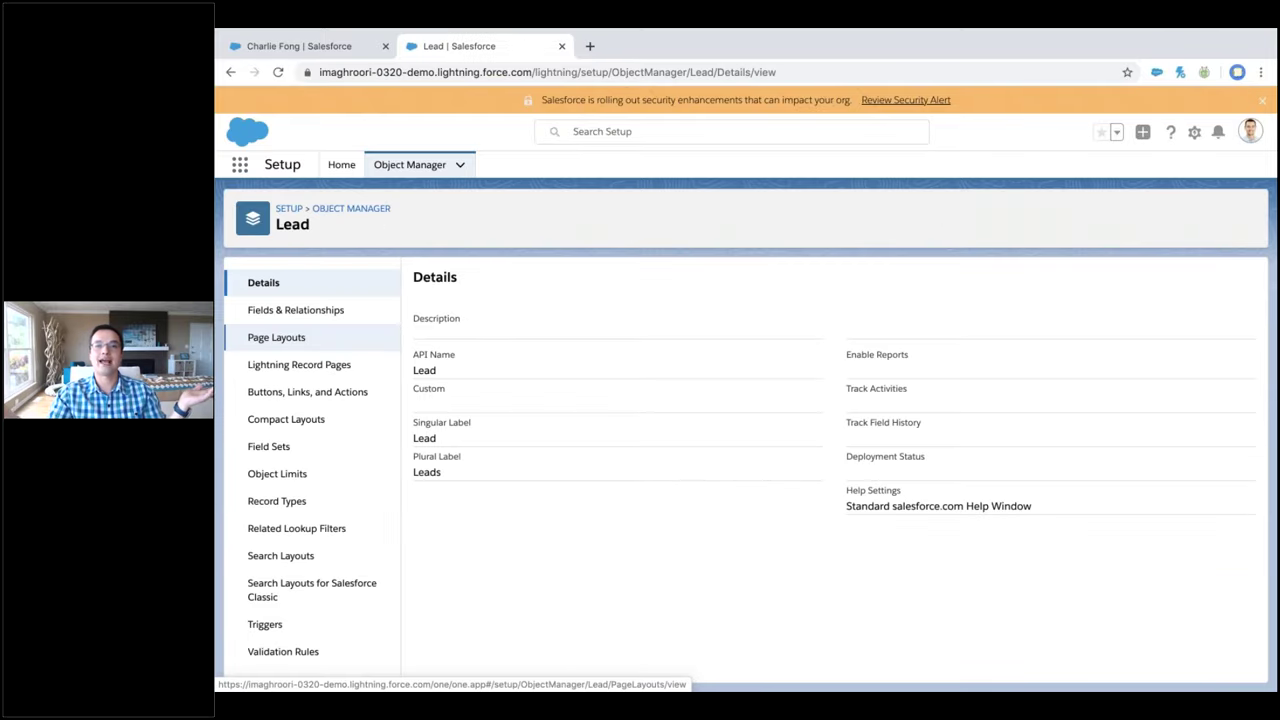
left_click(272, 313)
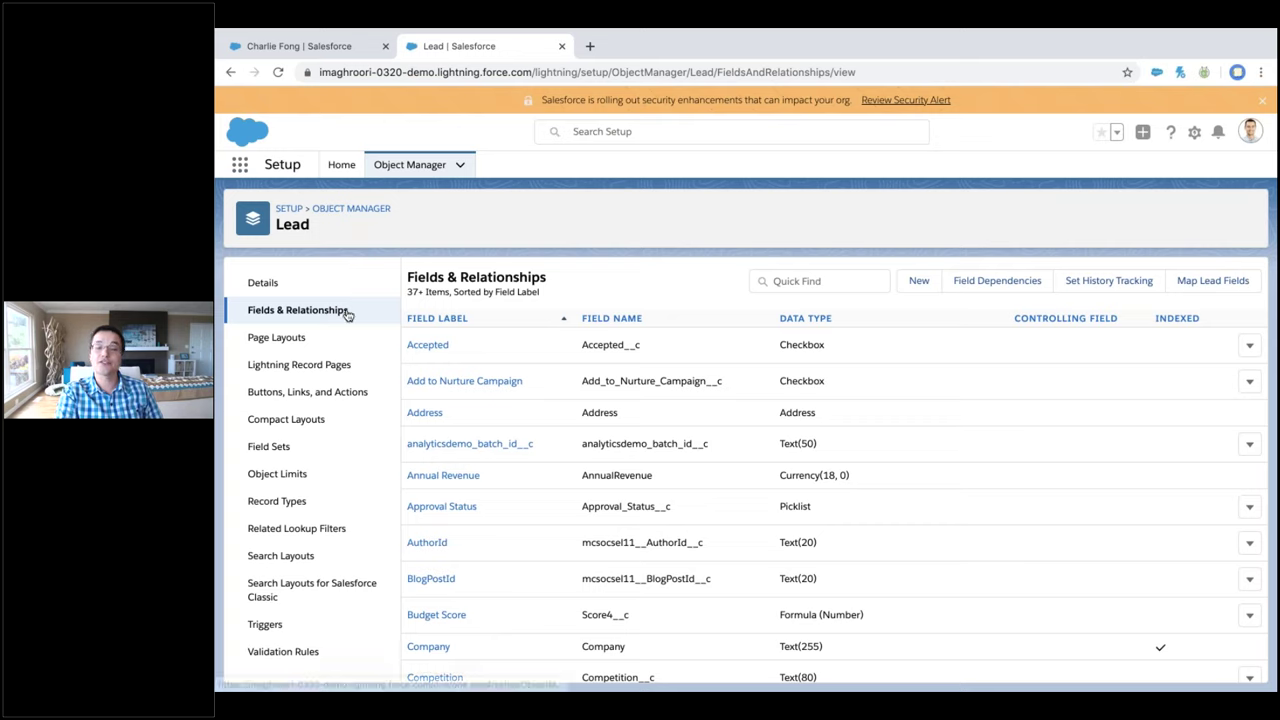
Open Map Lead Fields and review Decision Maker's mapping choices, leaving it unmapped
left_click(1212, 282)
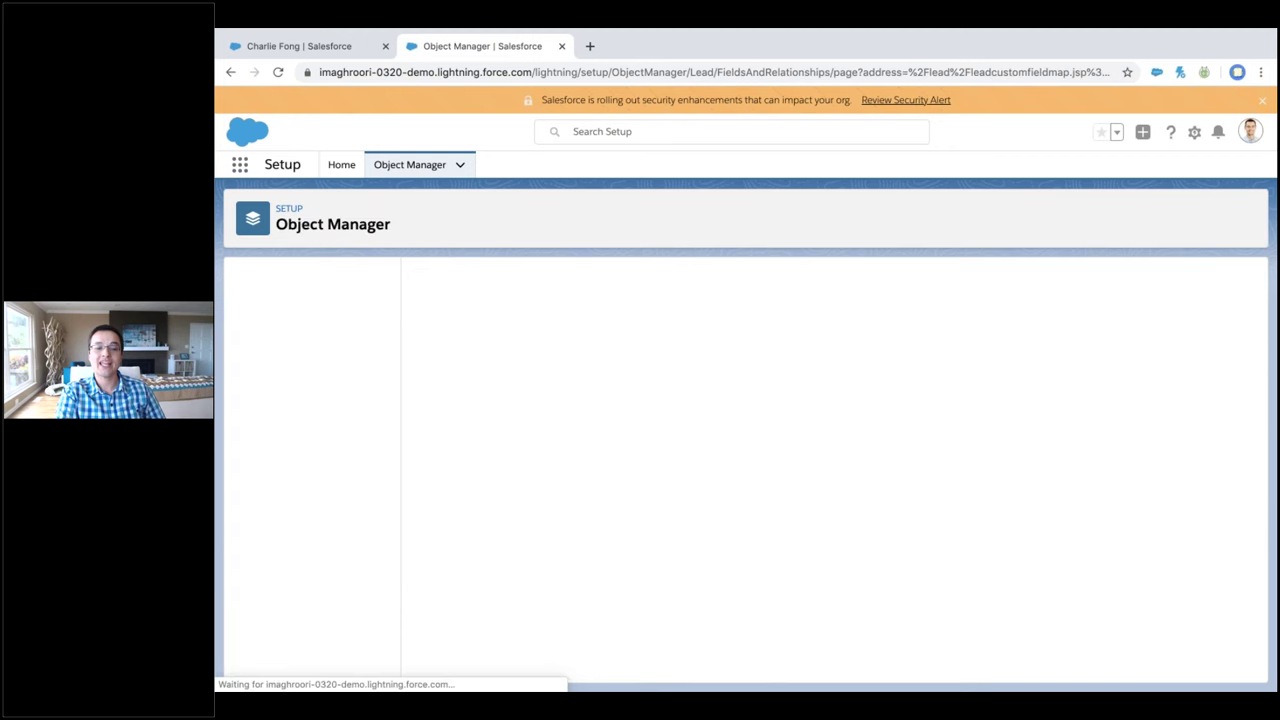
scroll(817, 374, "down", 1)
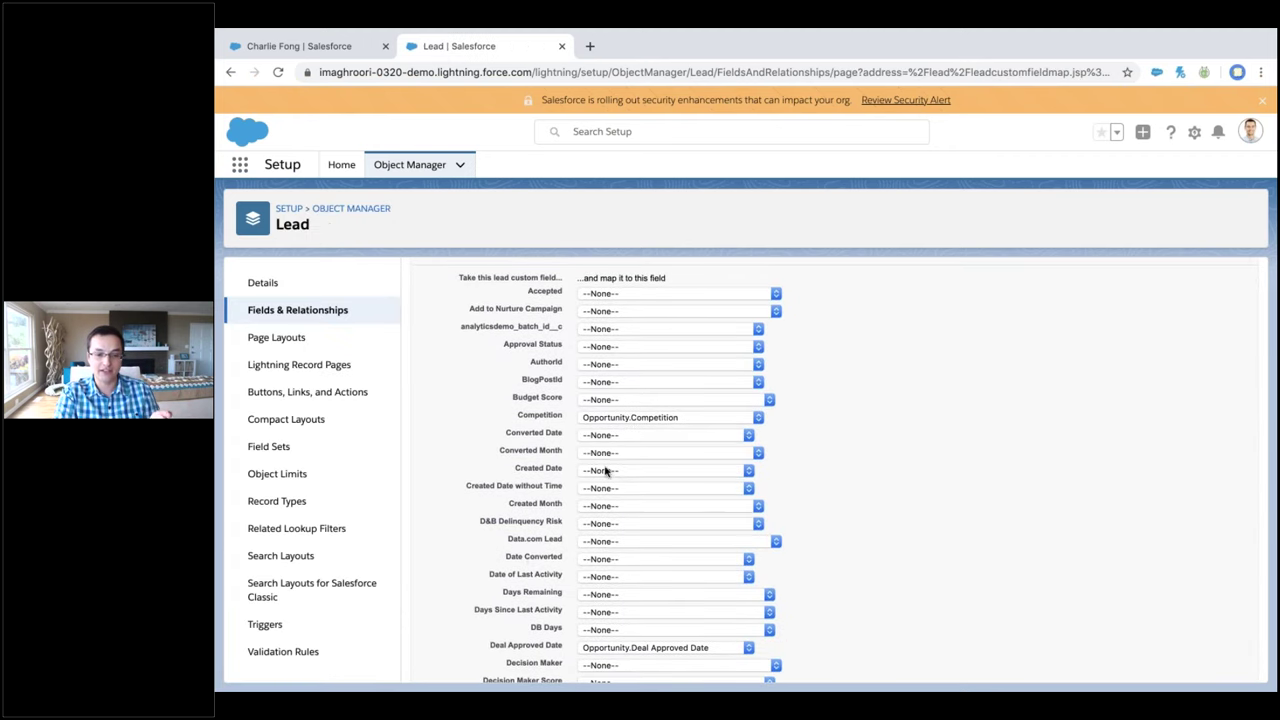
scroll(615, 444, "up", 1)
scroll(615, 444, "up", 1)
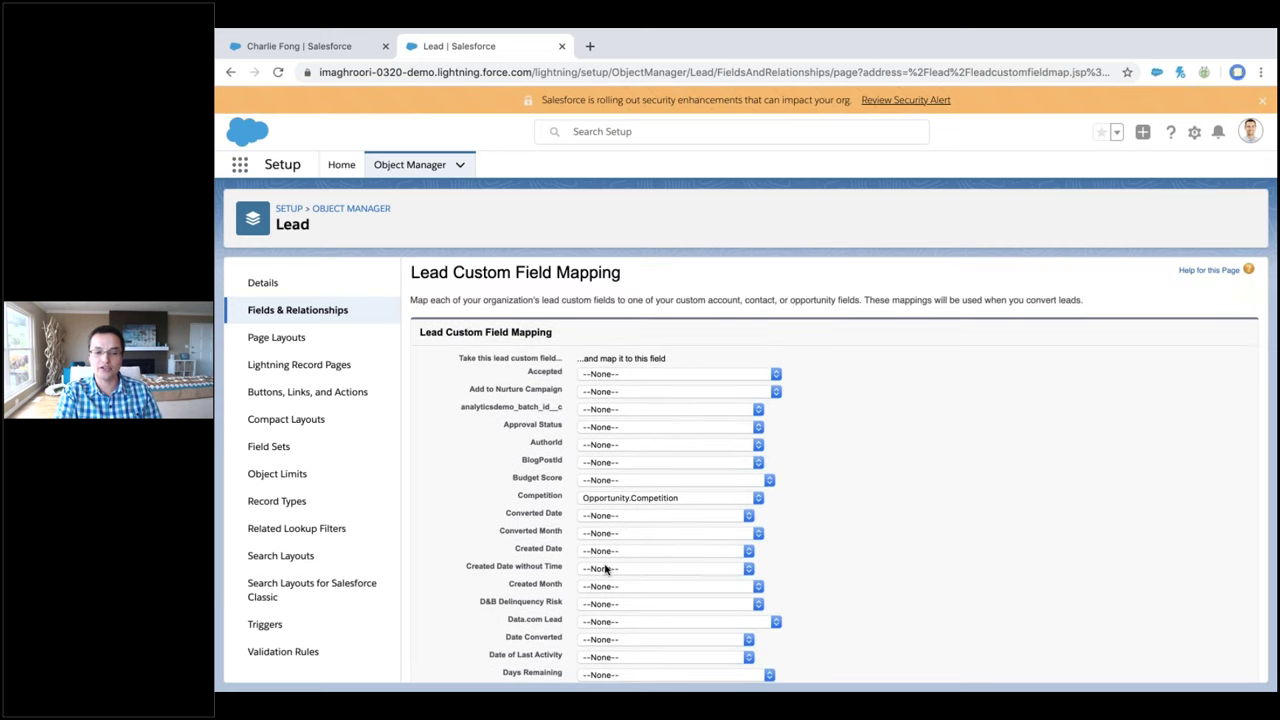
scroll(605, 568, "down", 5)
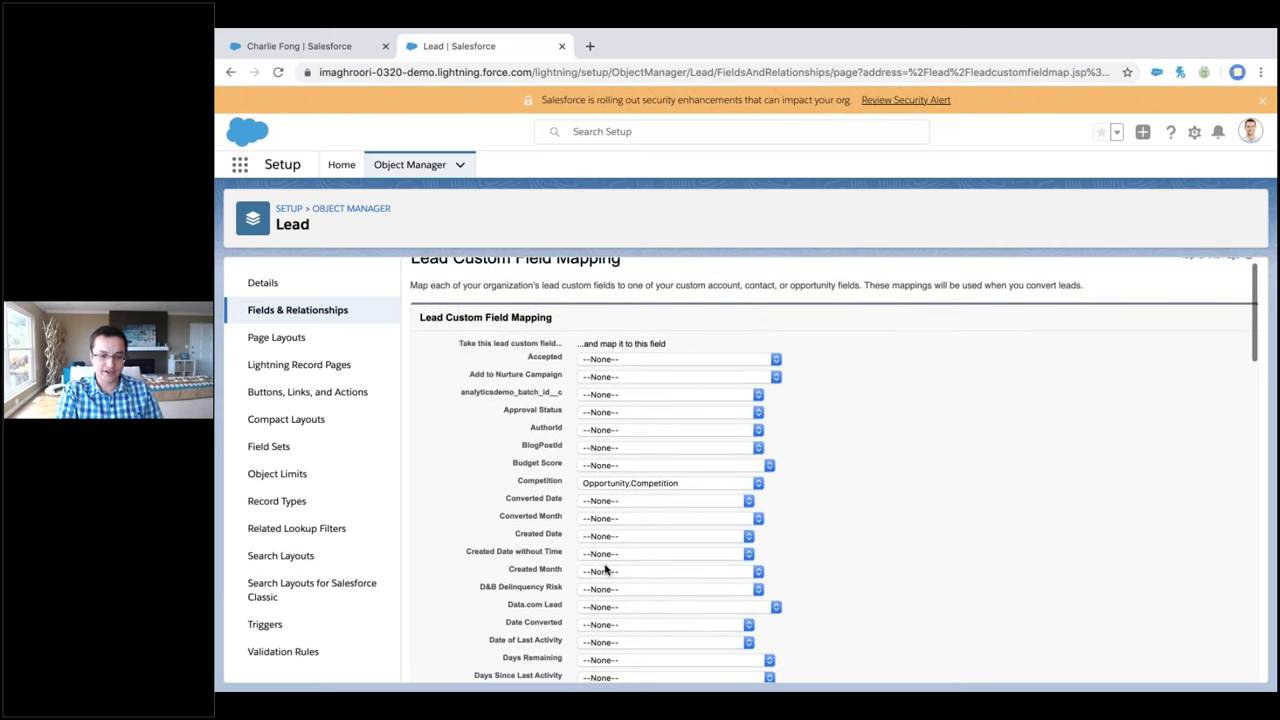
scroll(545, 497, "down", 2)
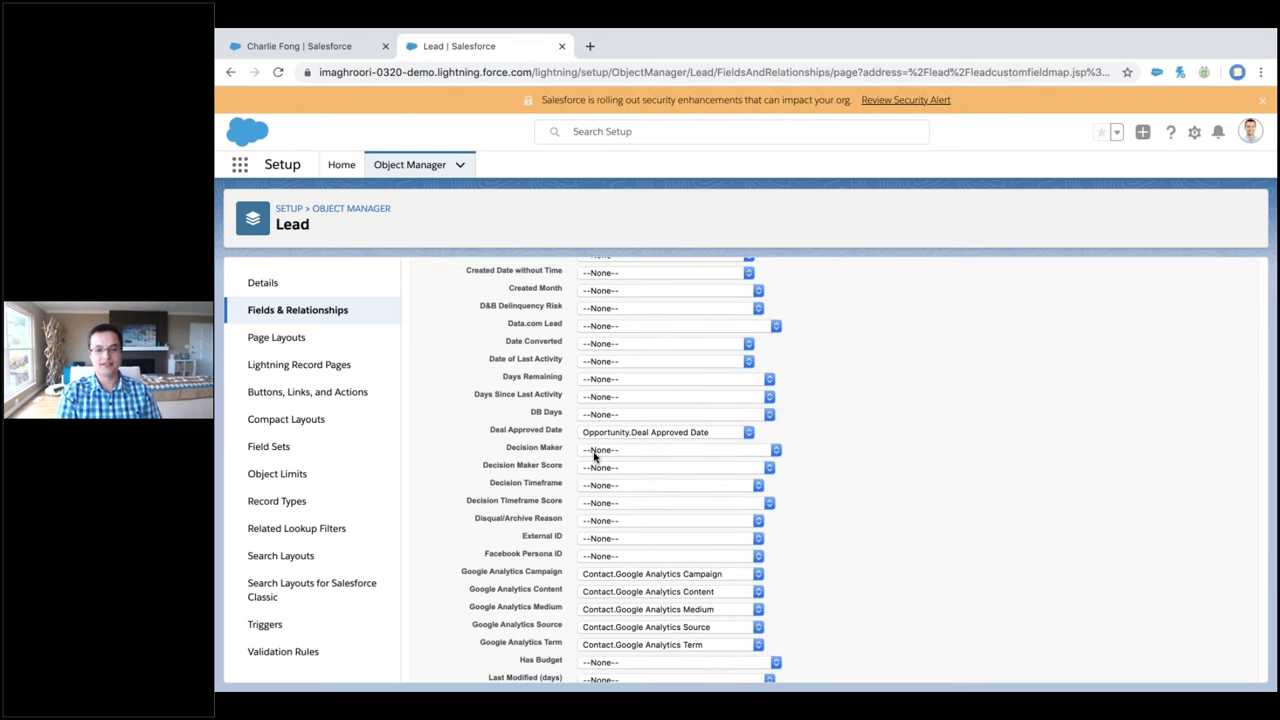
left_click(596, 452)
scroll(683, 466, "down", 3)
scroll(618, 390, "down", 5)
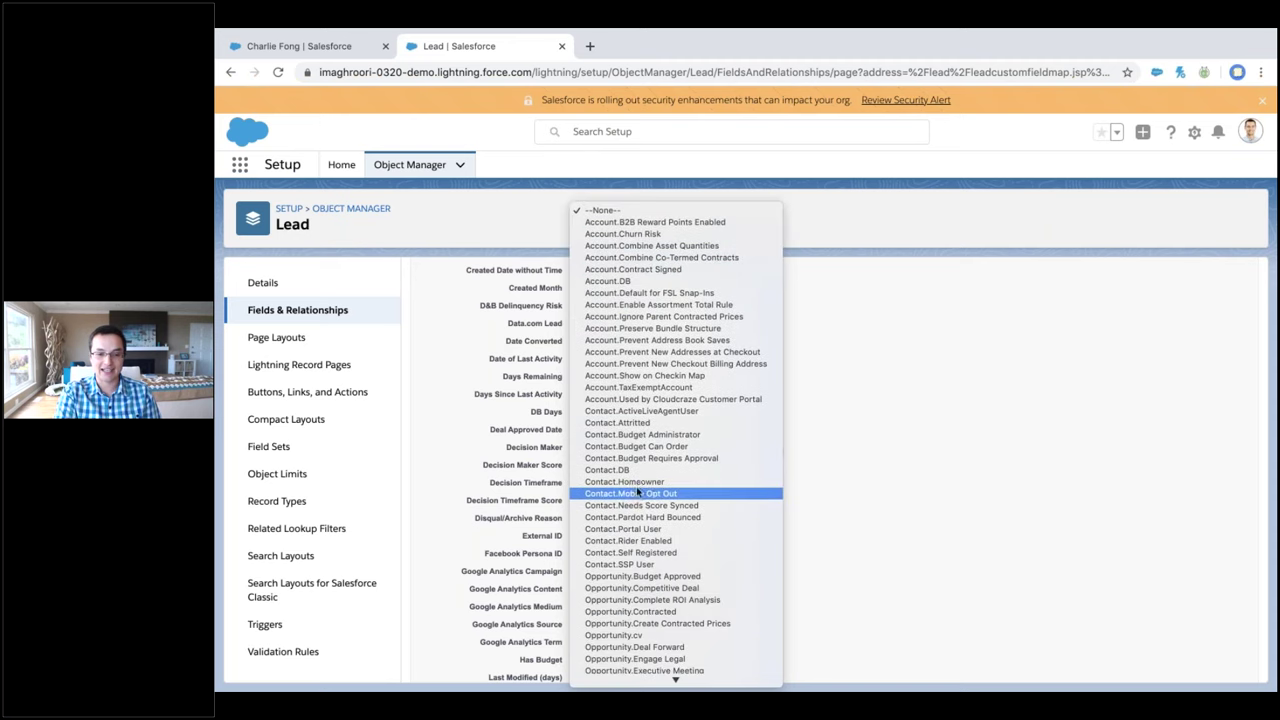
scroll(645, 386, "down", 1)
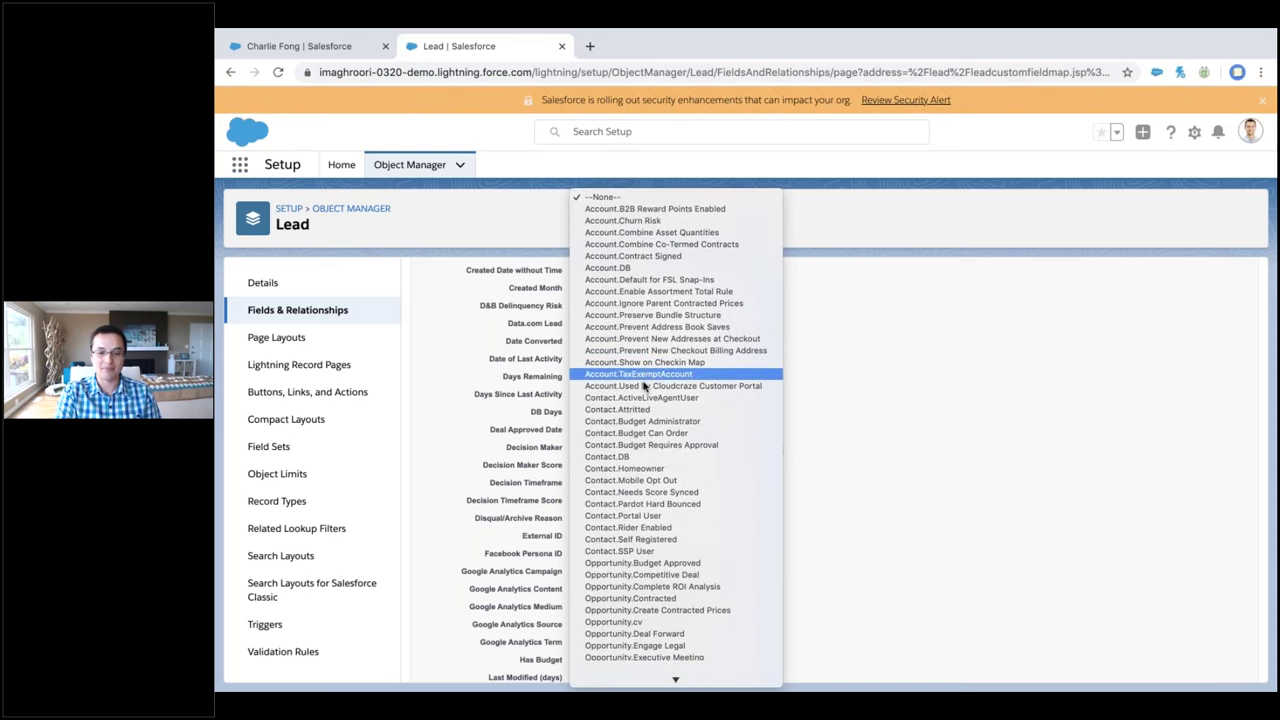
scroll(645, 386, "down", 2)
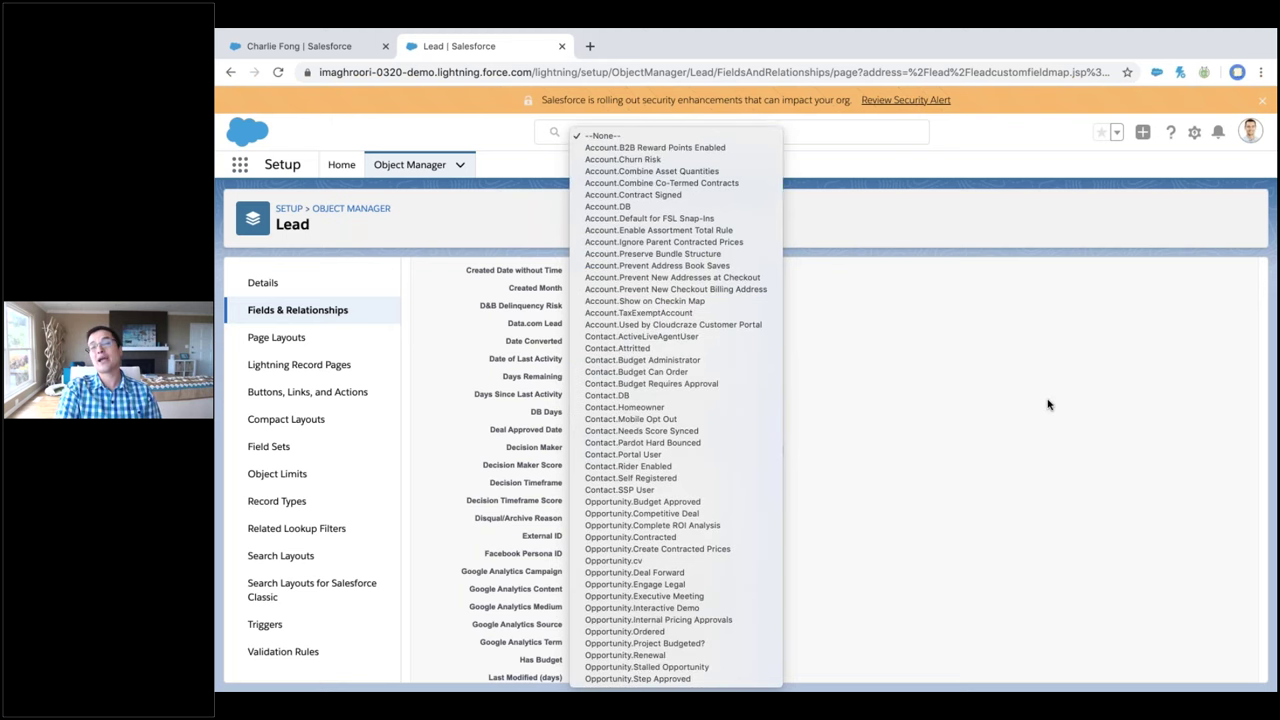
left_click(913, 436)
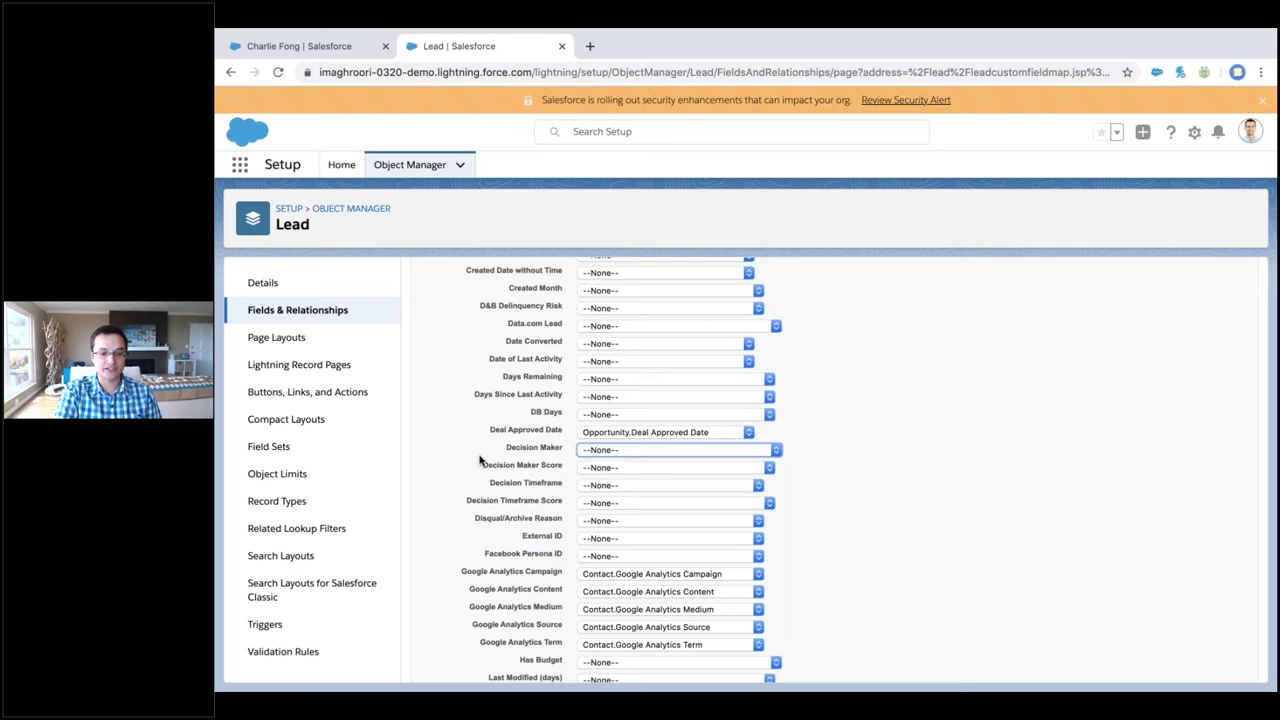
Check the mapping choices for Lead Number and leave it unmapped
scroll(480, 460, "up", 1)
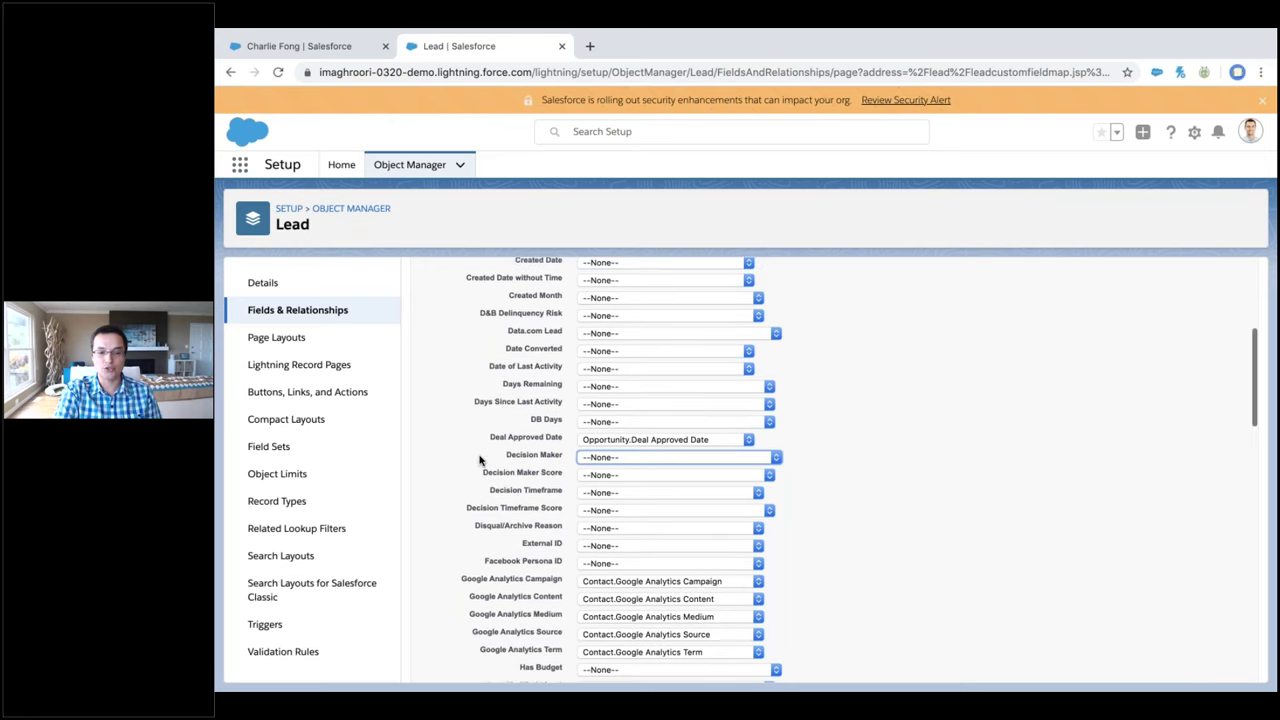
scroll(479, 459, "down", 5)
left_click(770, 377)
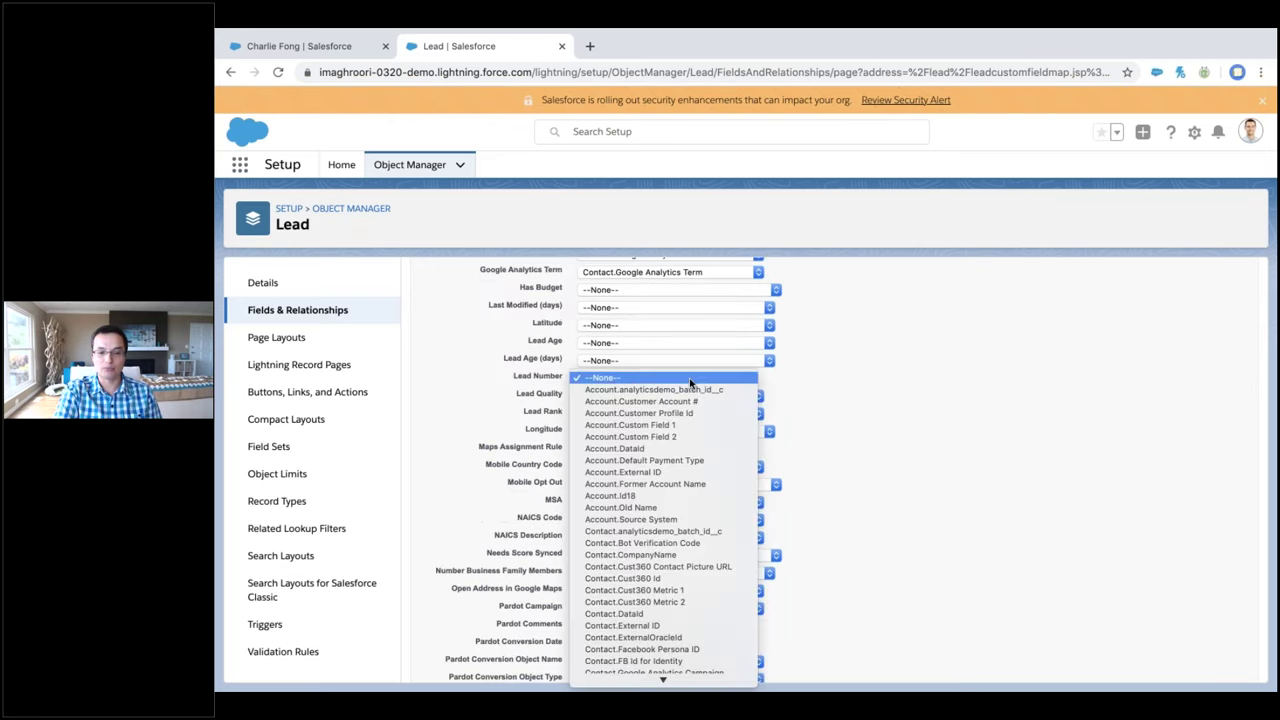
left_click(774, 372)
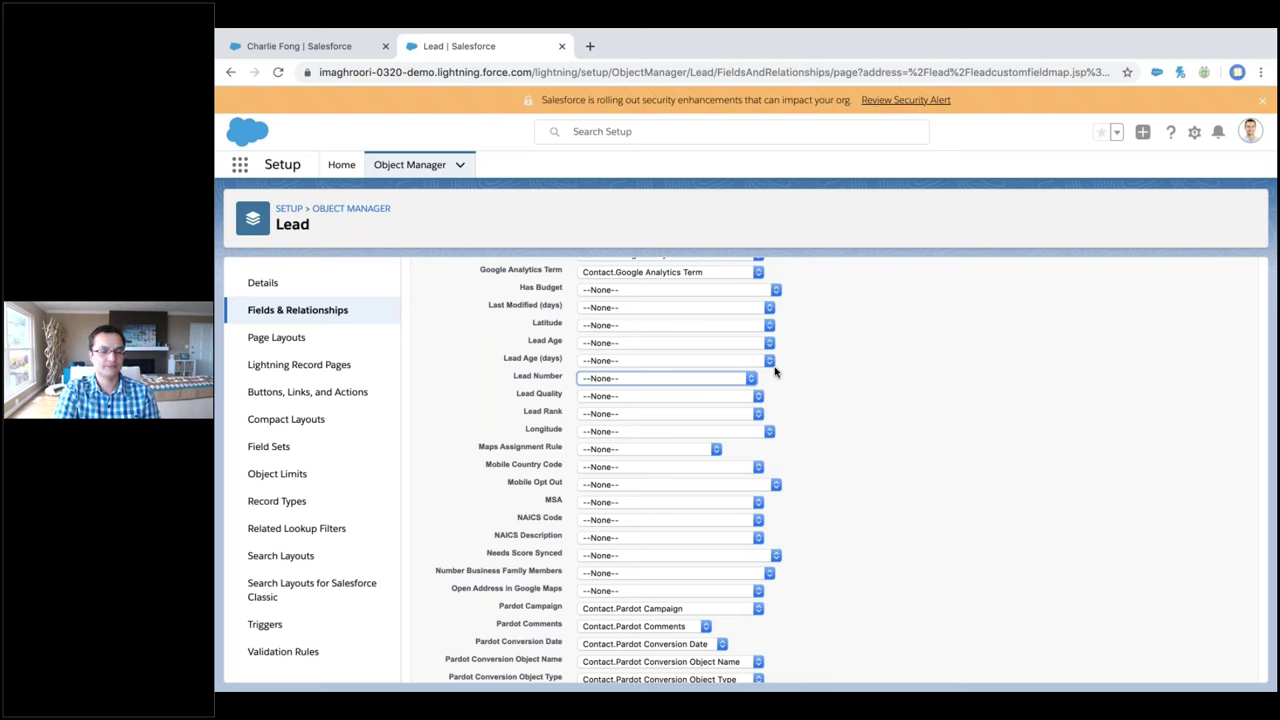
In the other Salesforce browser tab, launch the Sales app and open its Recently Viewed Leads list
left_click(279, 47)
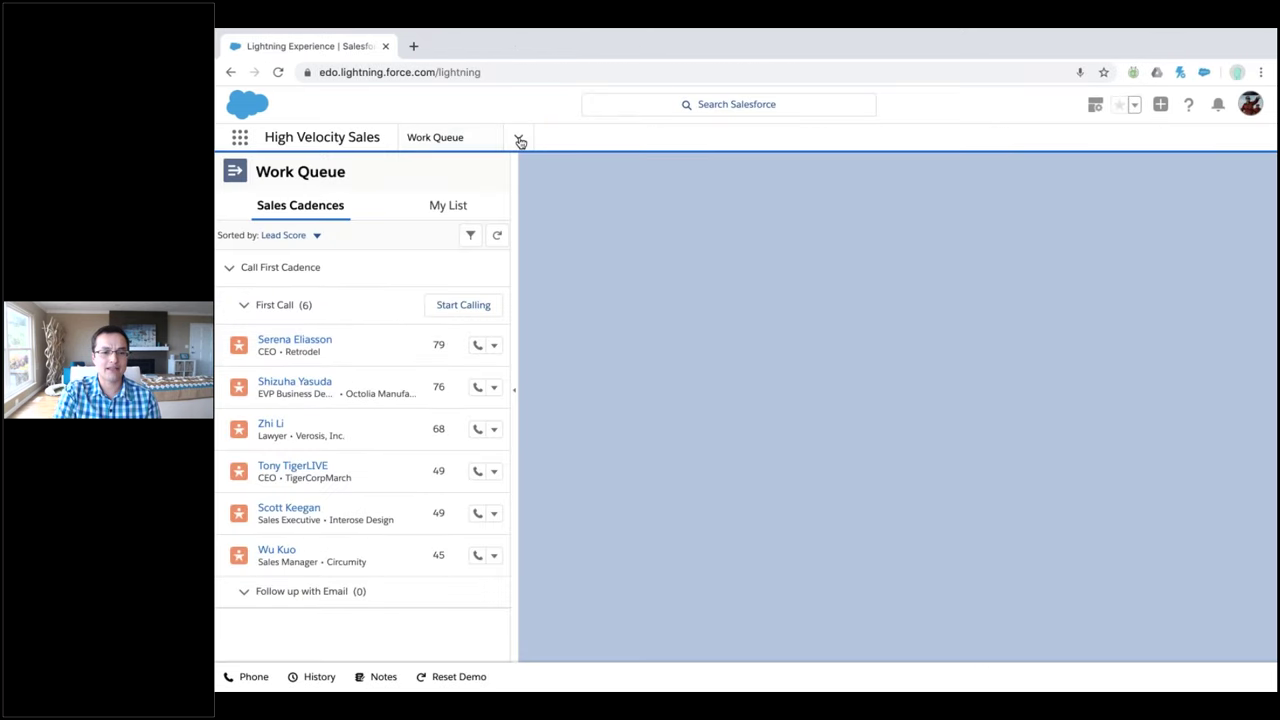
left_click(518, 137)
left_click(482, 199)
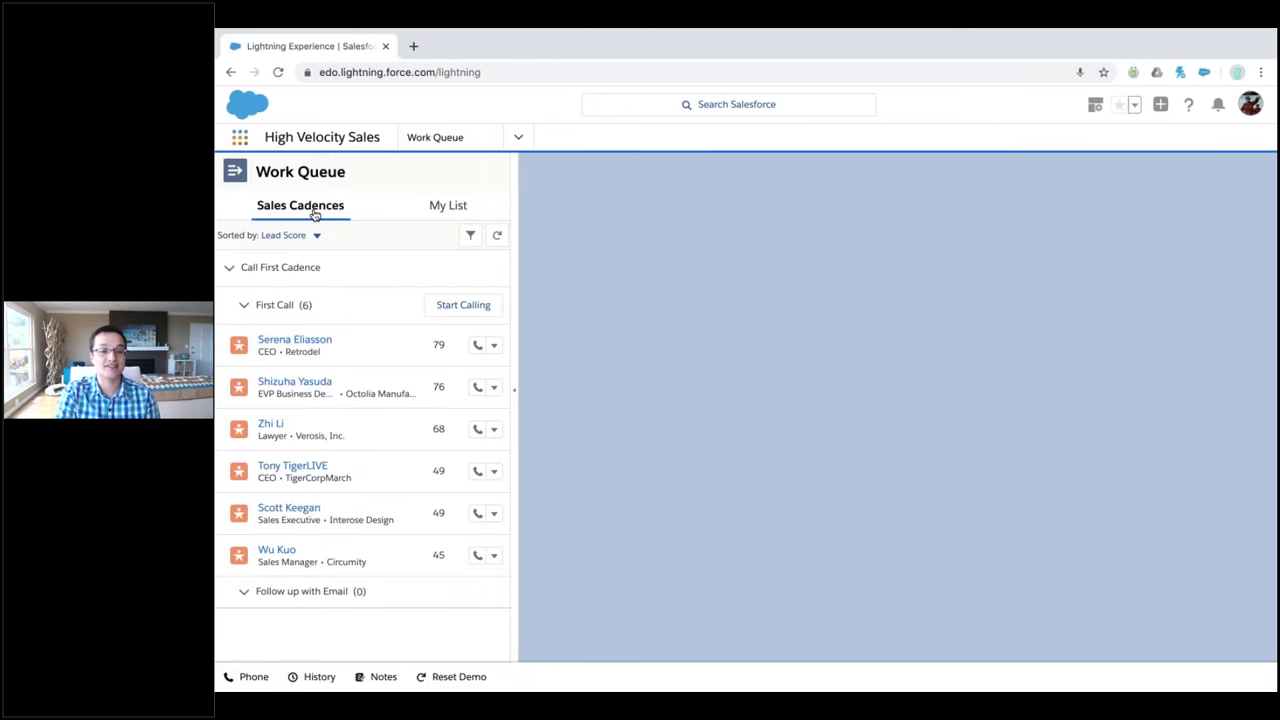
left_click(240, 137)
left_click(276, 230)
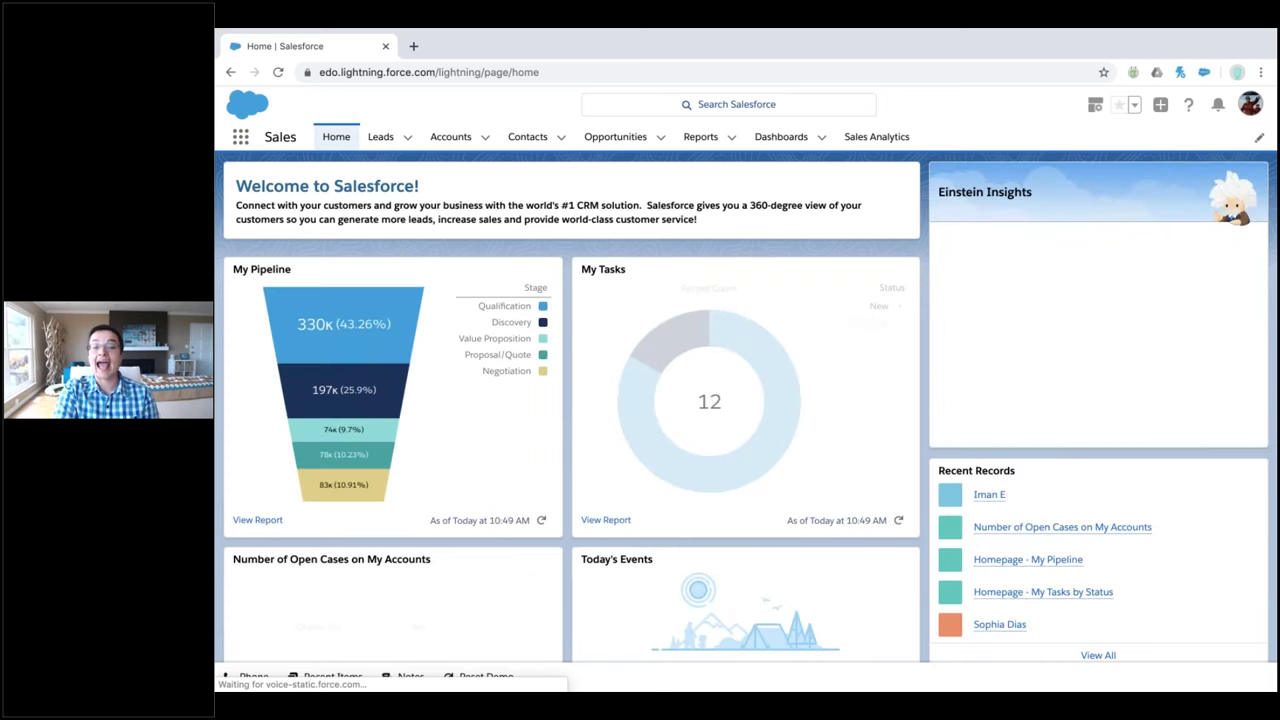
left_click(396, 140)
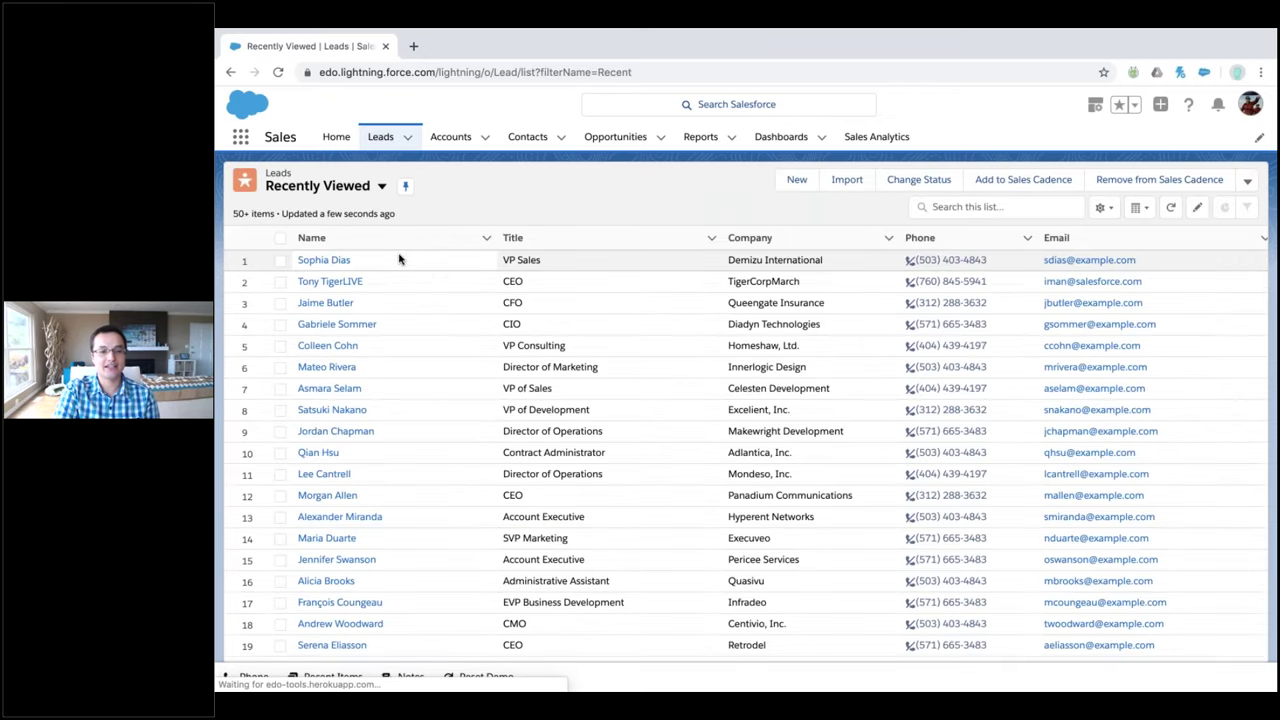
On the VP Sales lead, log a left voicemail with call-back date 3/24/2020
left_click(324, 260)
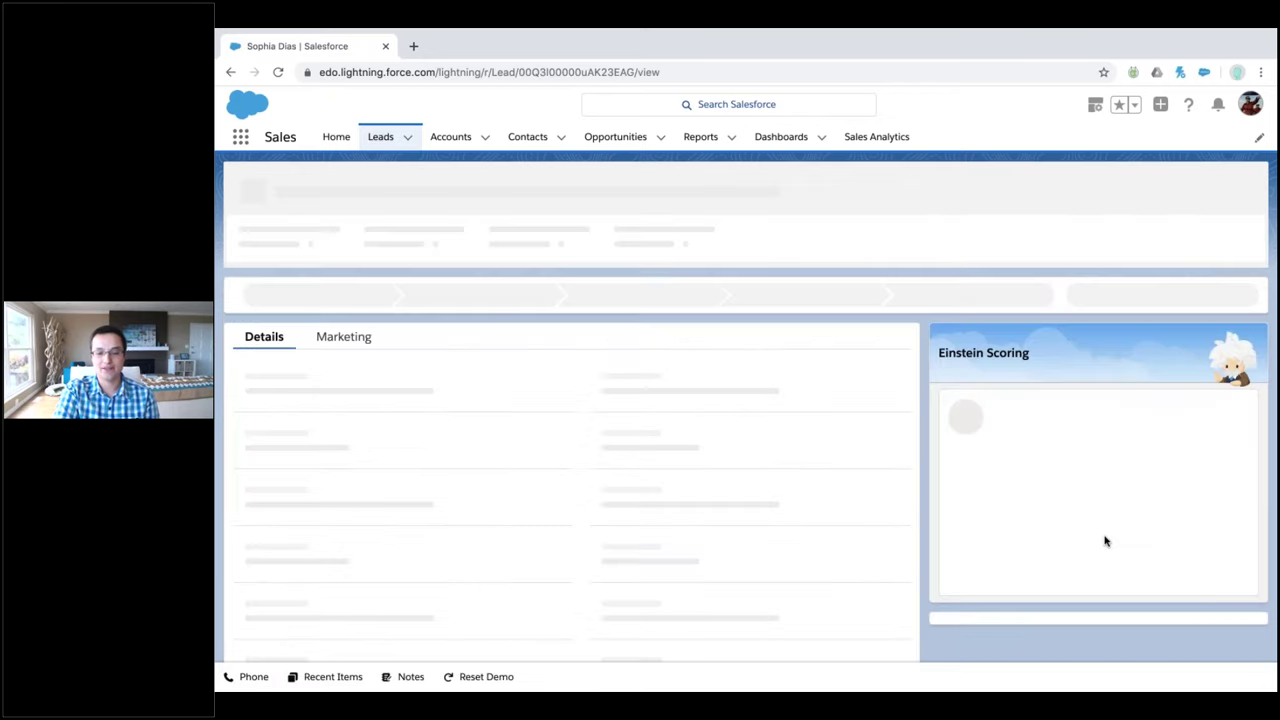
scroll(1035, 358, "down", 3)
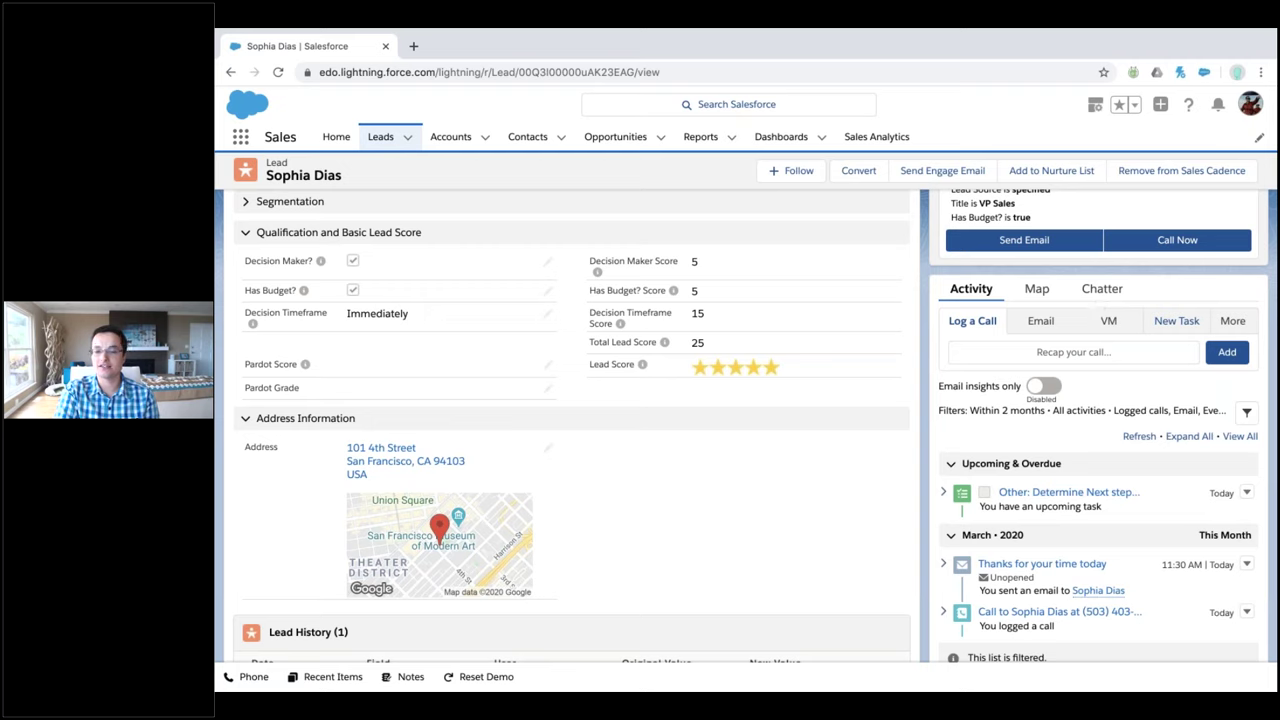
left_click(1109, 323)
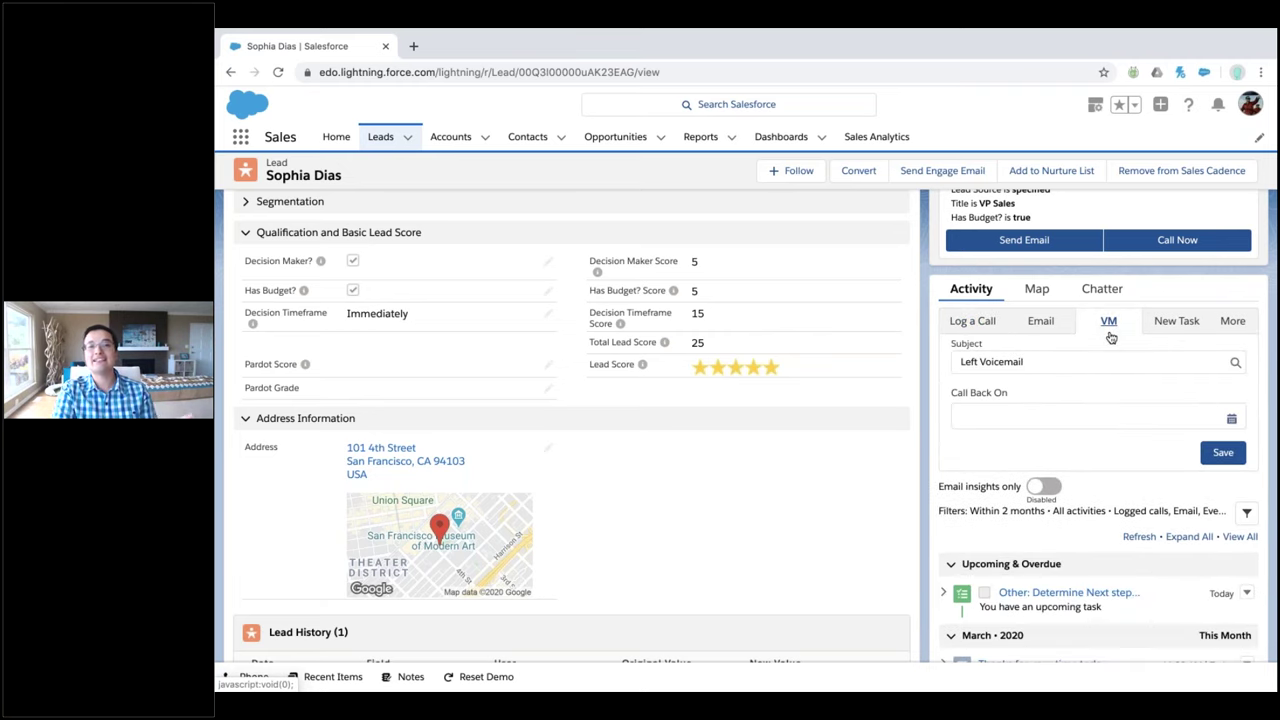
left_click(1042, 413)
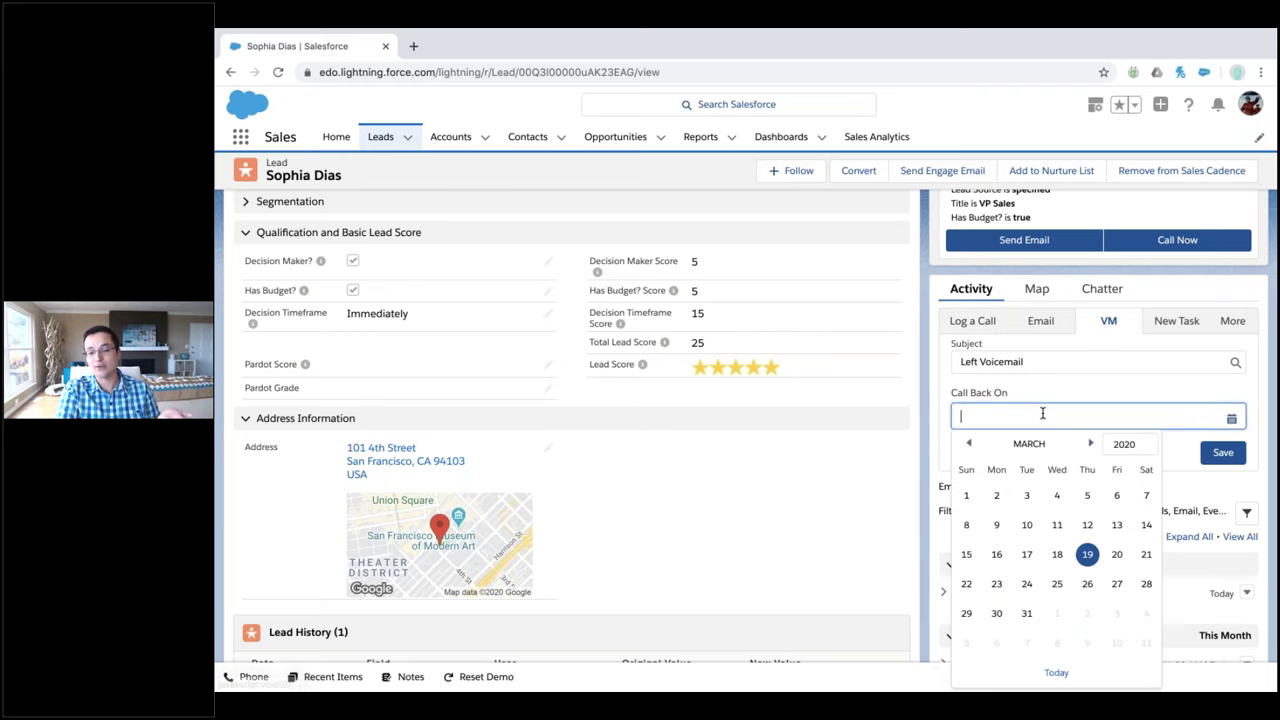
left_click(1087, 583)
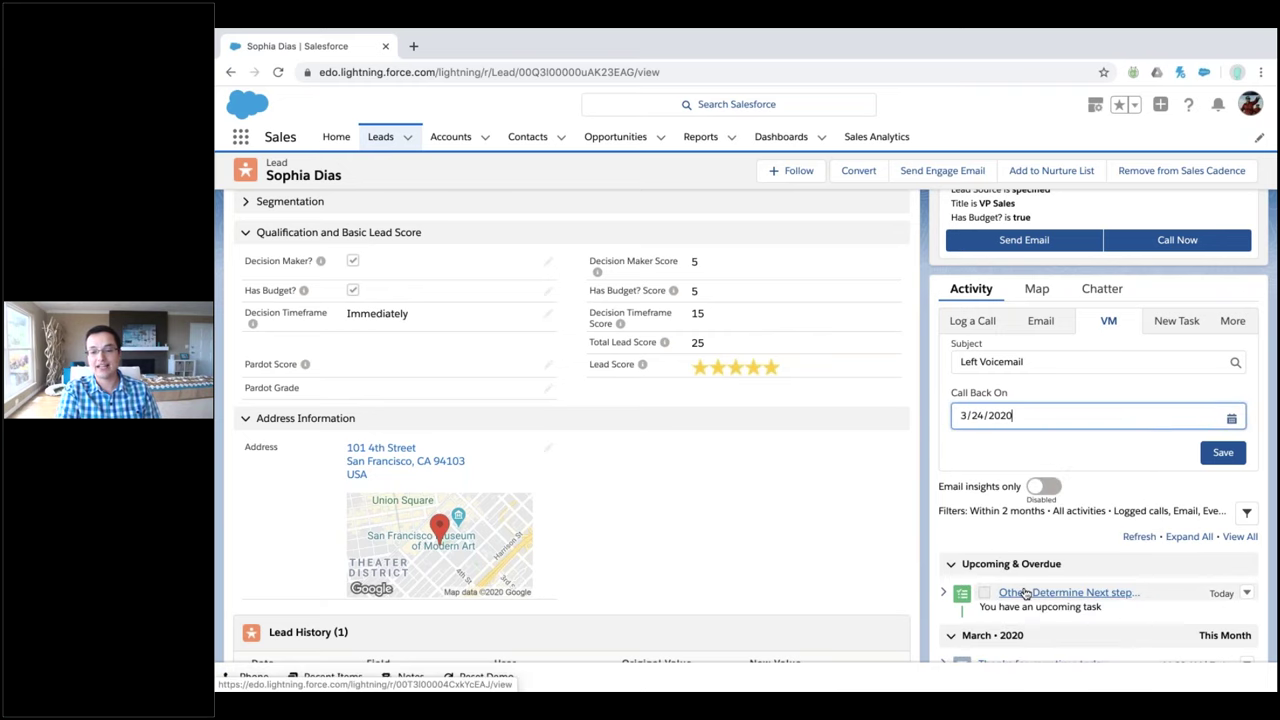
left_click(1224, 453)
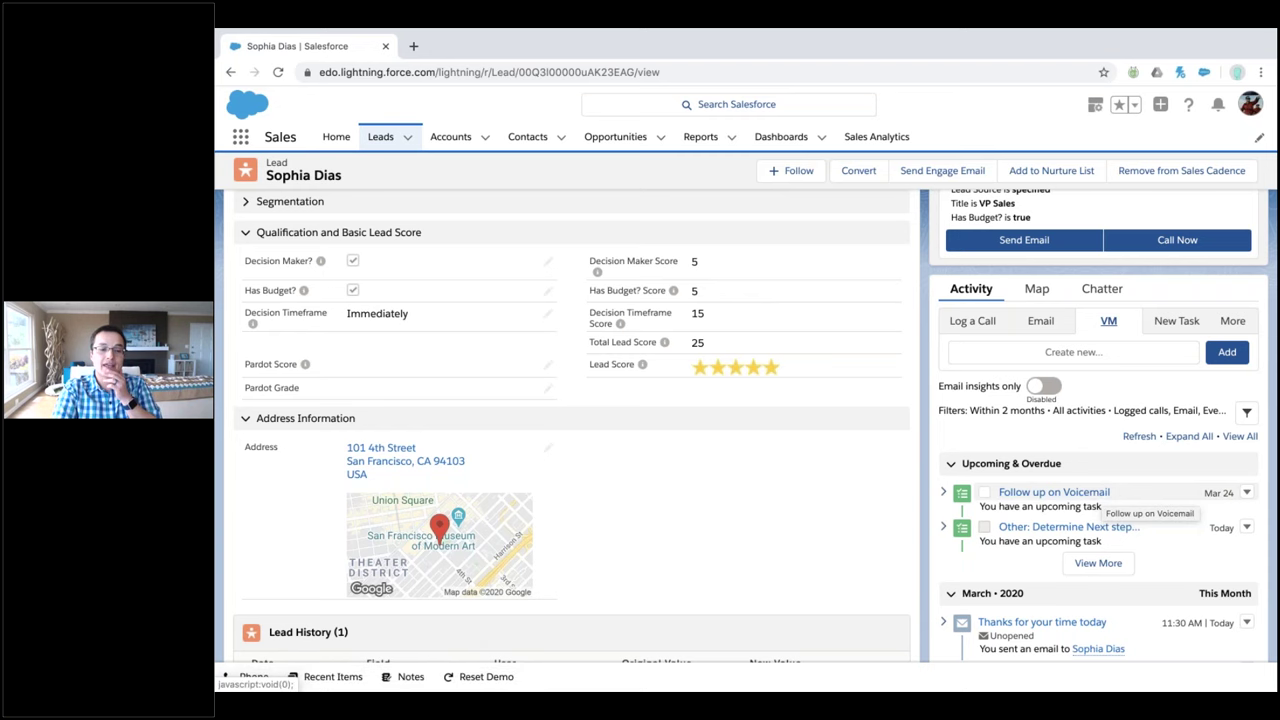
scroll(857, 437, "down", 2)
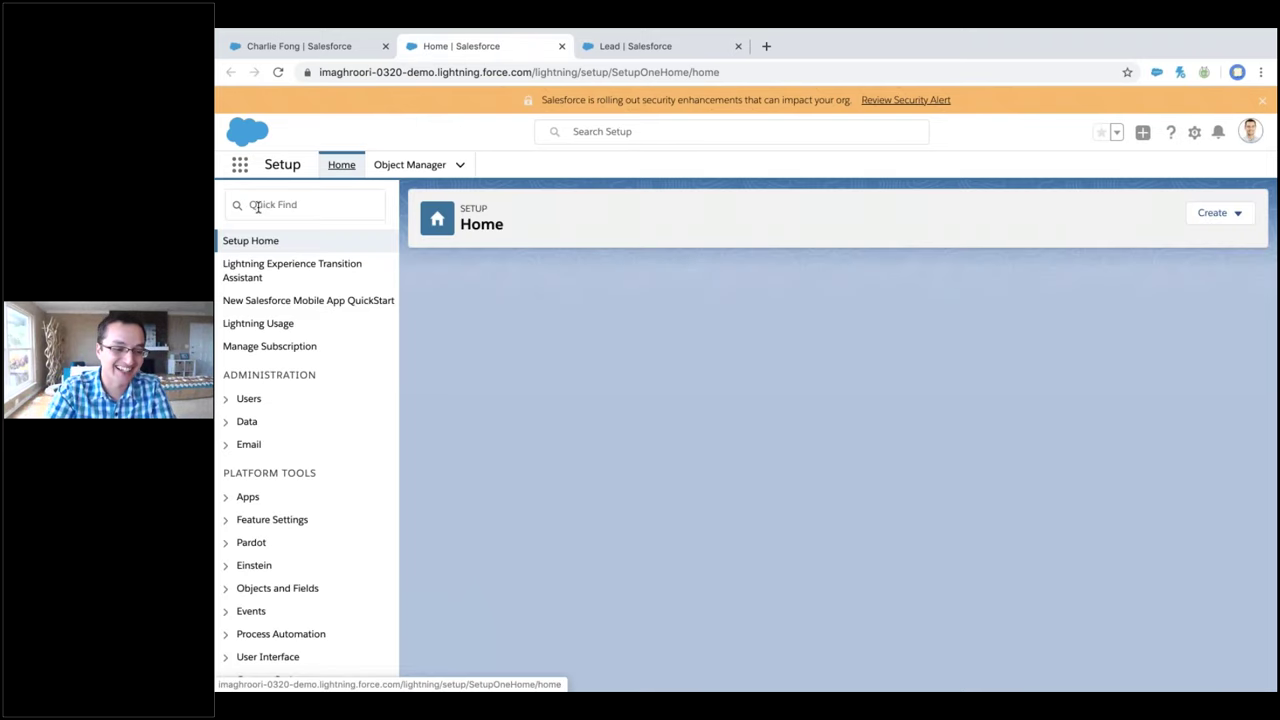
Search Setup for 'process' and open Process Builder
left_click(257, 206)
type("p")
type("lc")
key("BackSpace")
type("ocess")
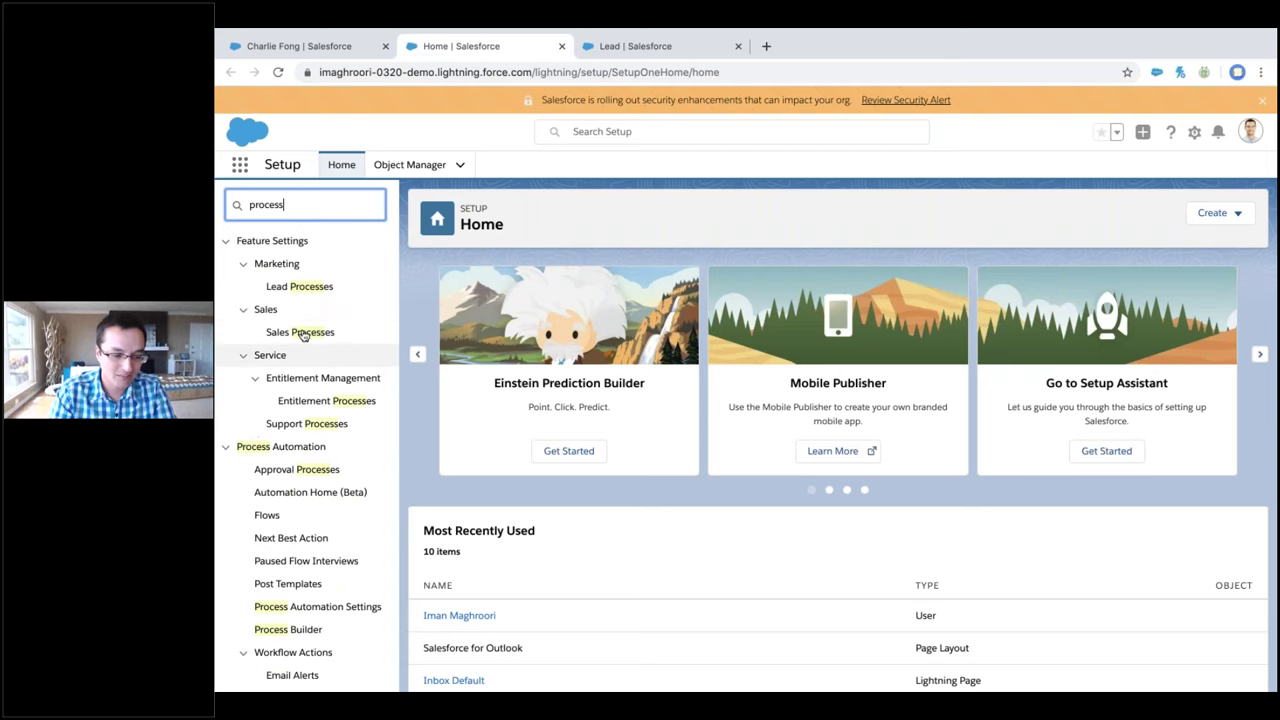
scroll(300, 450, "down", 1)
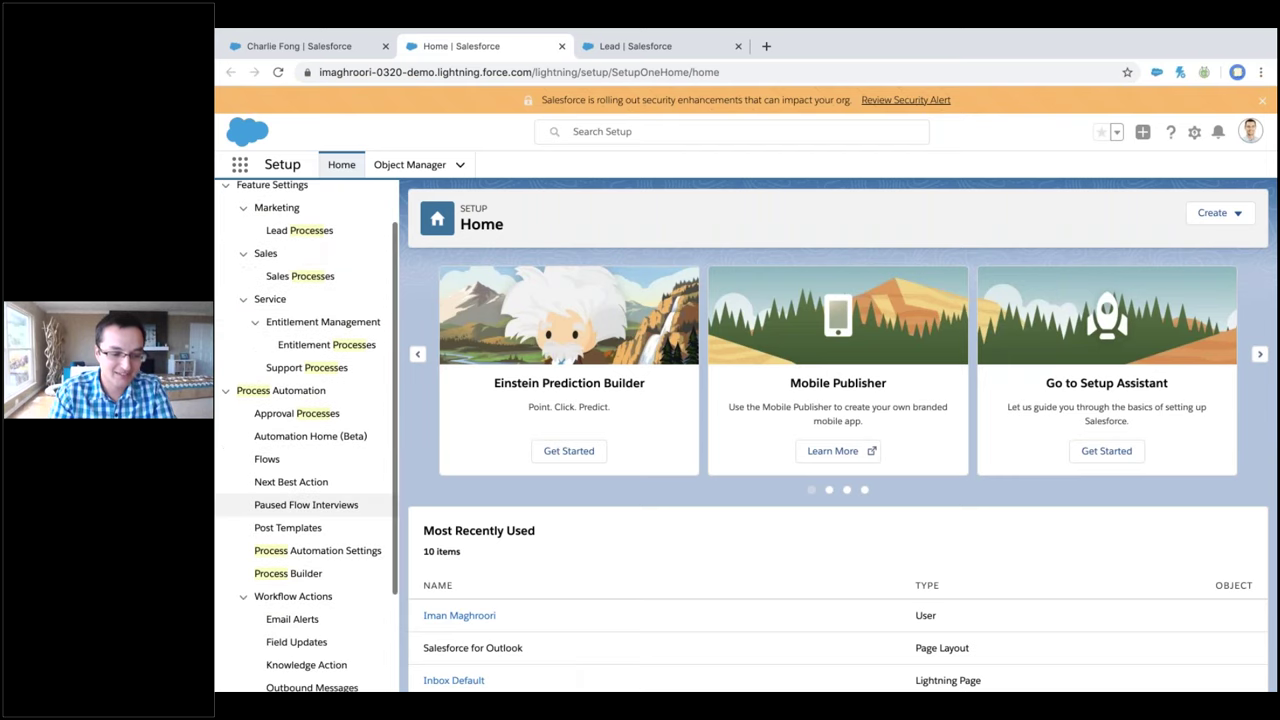
left_click(288, 573)
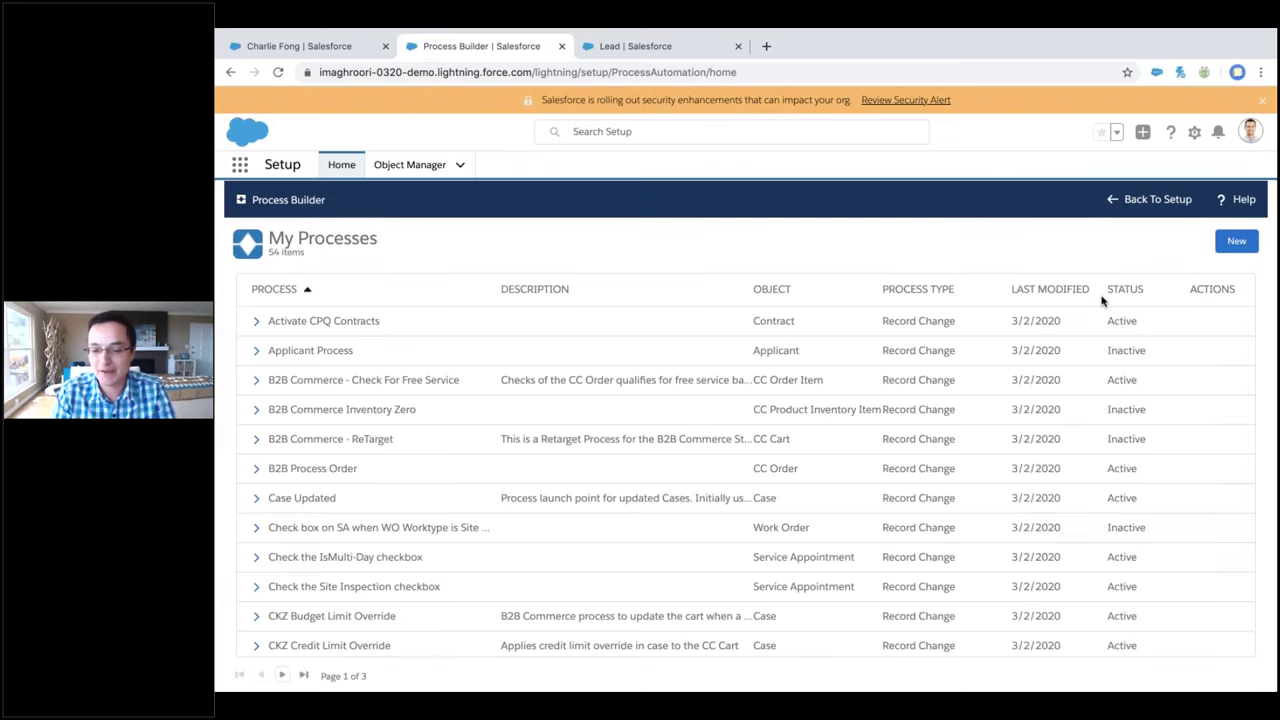
Create and save a new process named 'Lead Follo Up' that starts when a record changes
left_click(1236, 241)
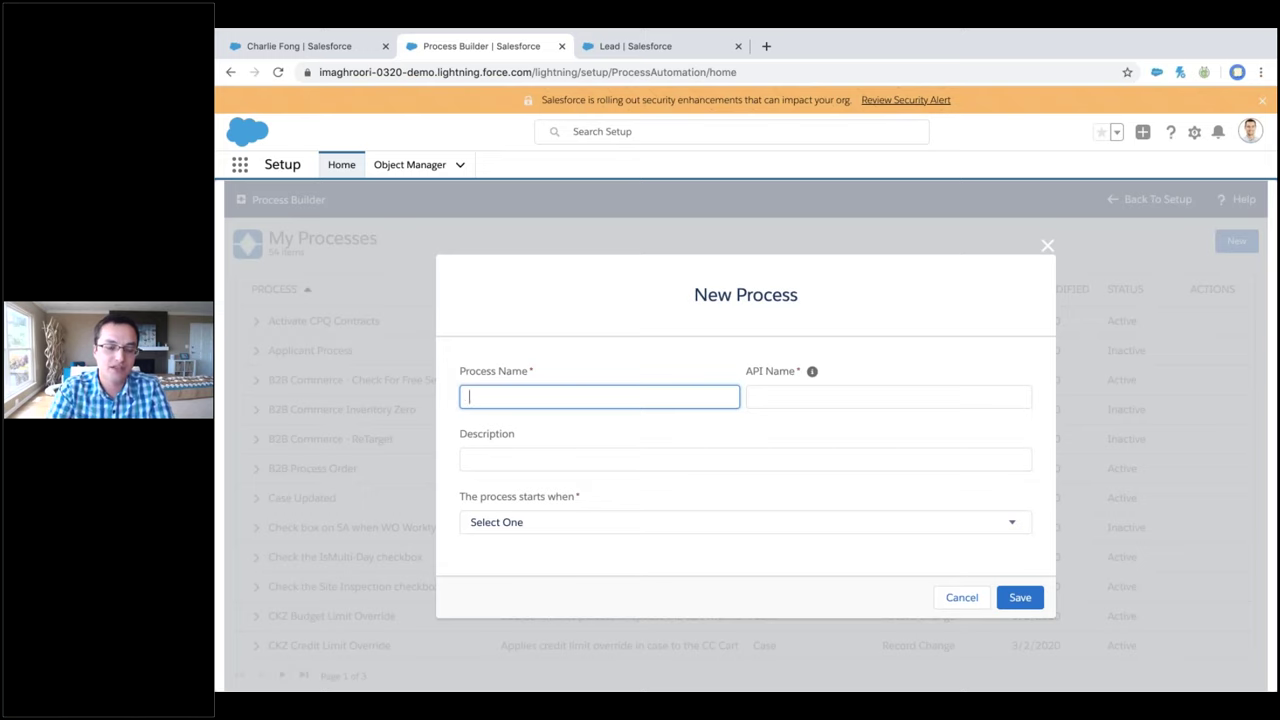
type("Lead Follo Up")
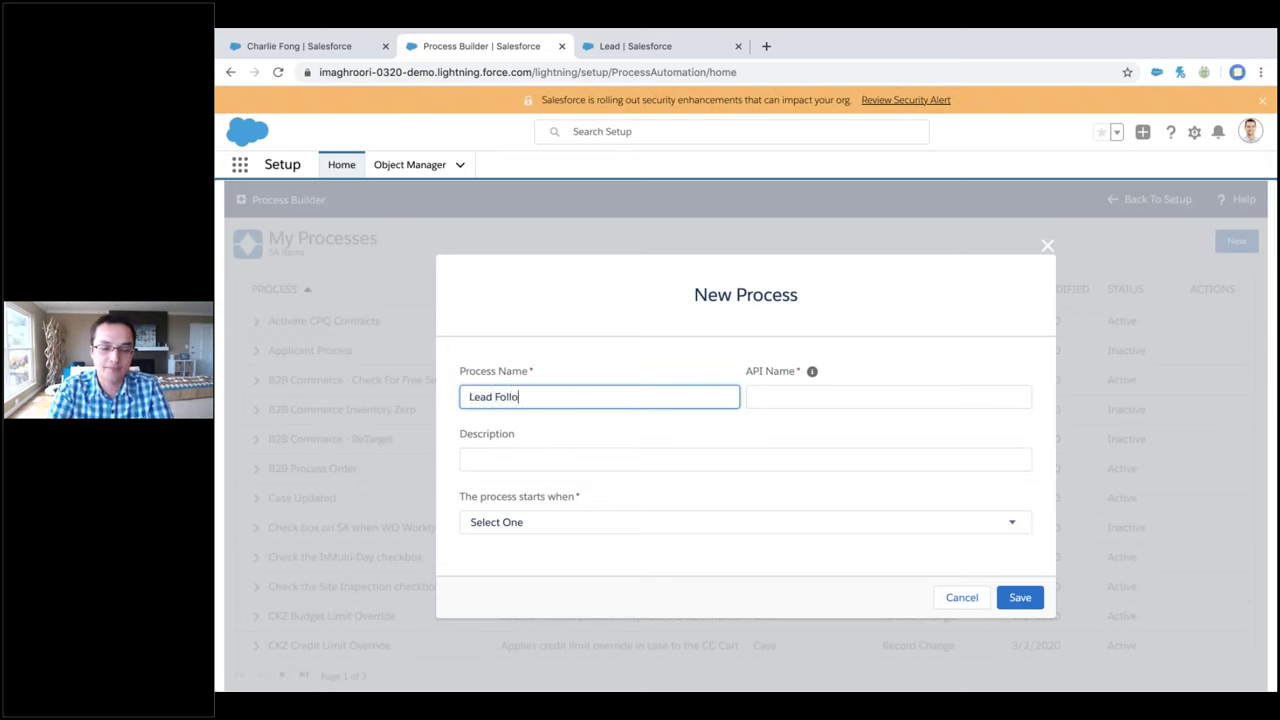
key("Tab")
key("Tab")
key("Tab")
left_click(920, 525)
left_click(914, 537)
left_click(1038, 599)
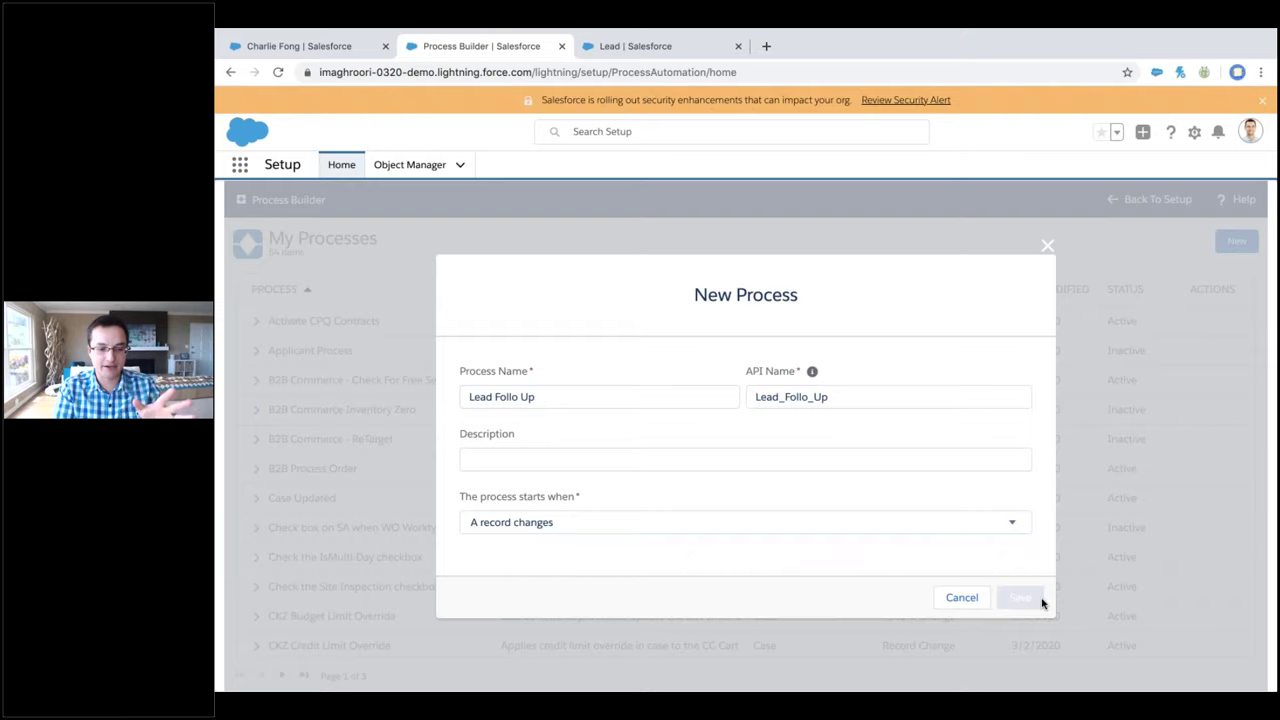
left_click(300, 331)
left_click(815, 350)
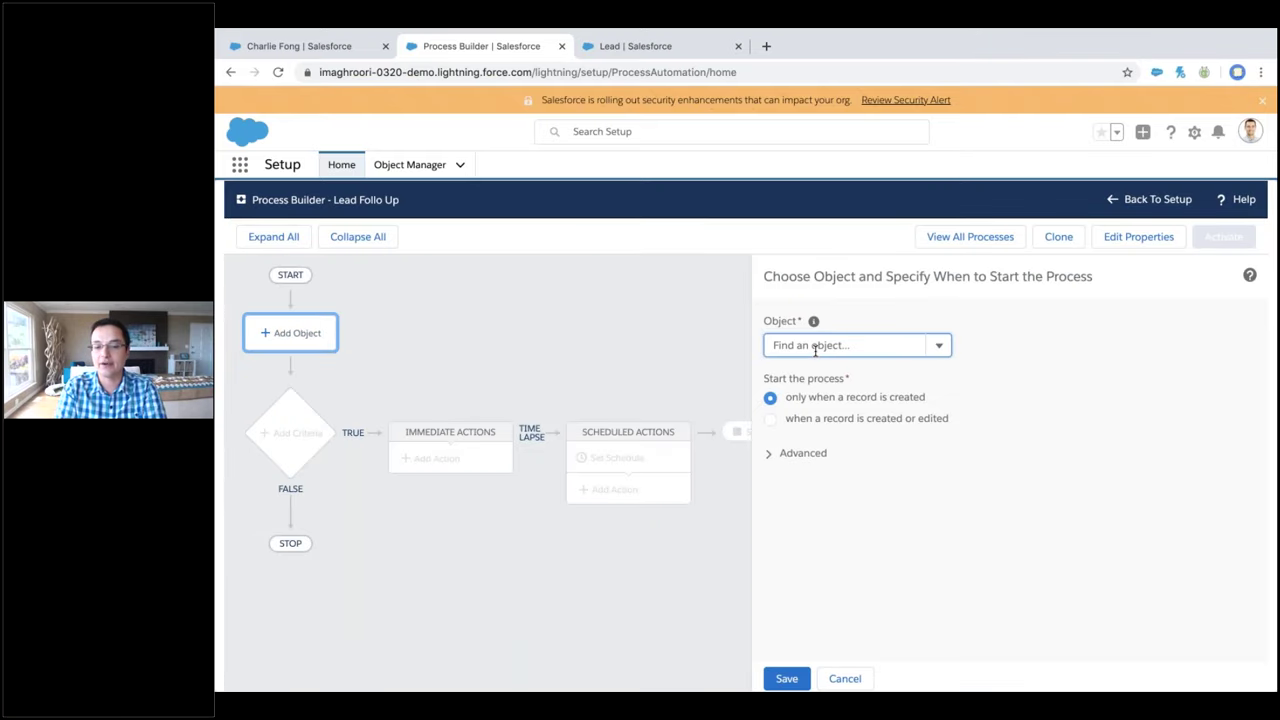
Set Lead as the process object and save it
type("lead")
left_click(800, 380)
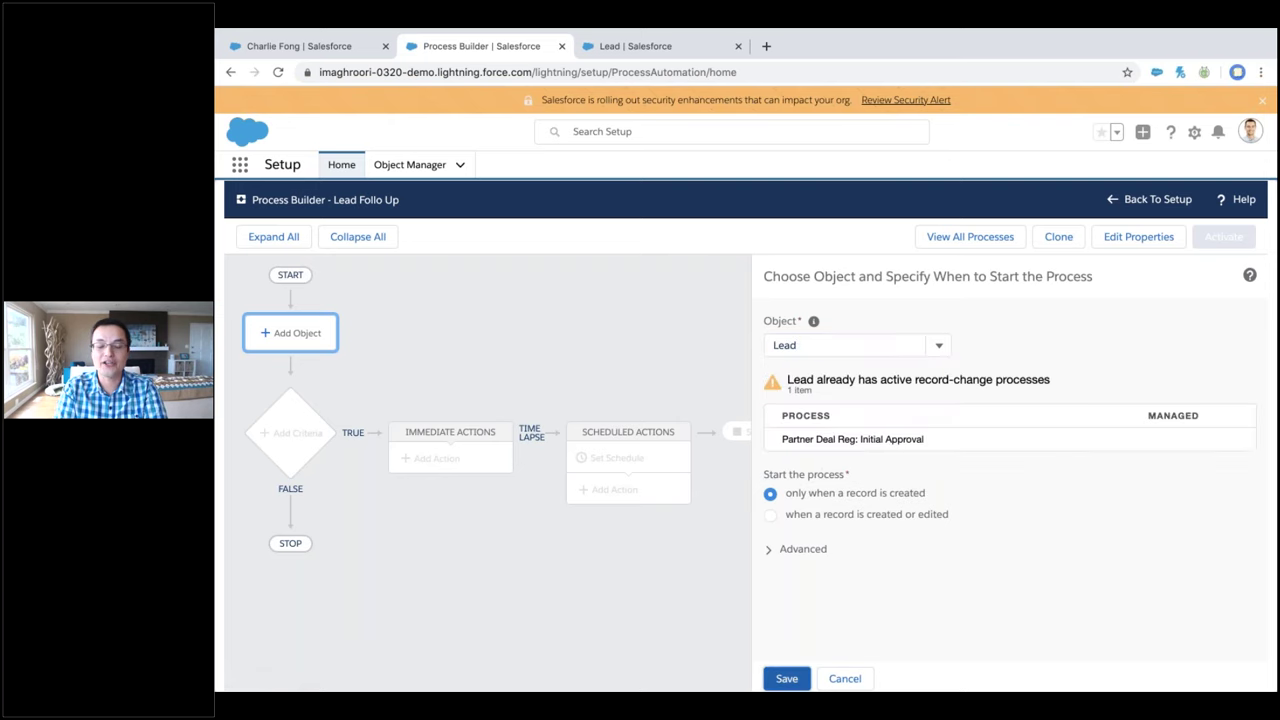
left_click(786, 678)
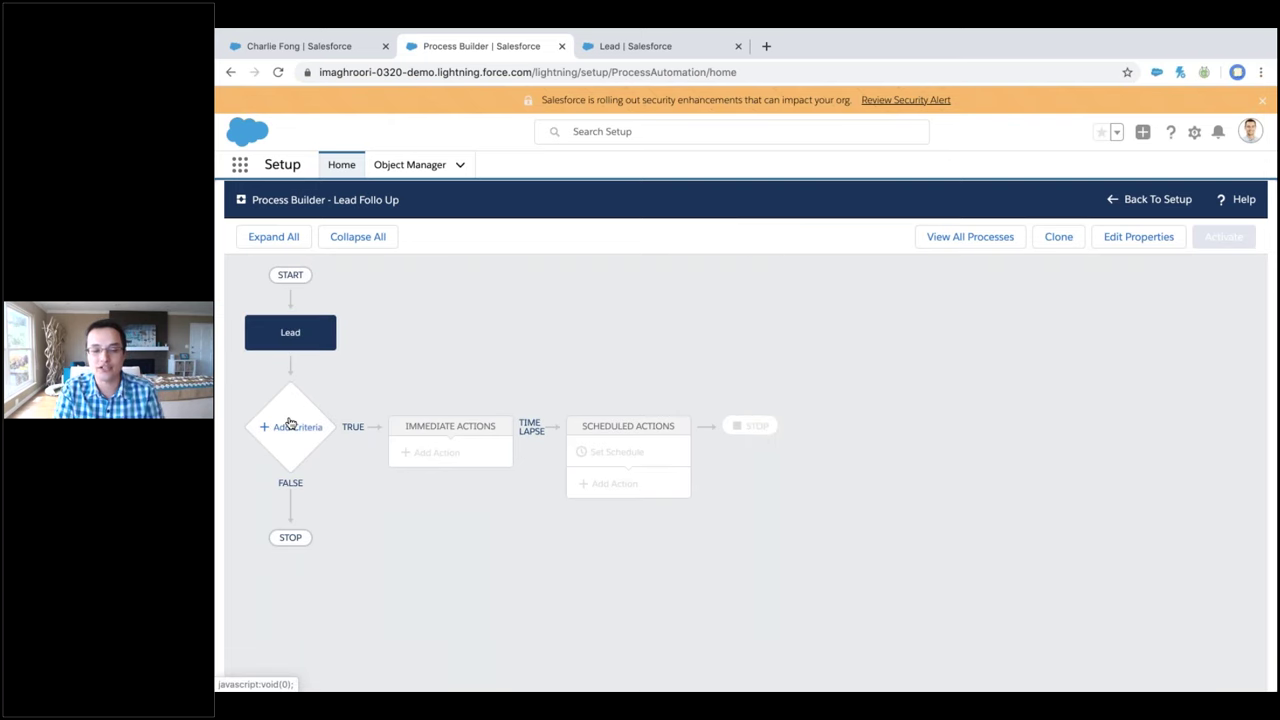
Add a 'Last activity' criterion: Days Since Last Activity greater than or equal to 90
left_click(290, 424)
type("las")
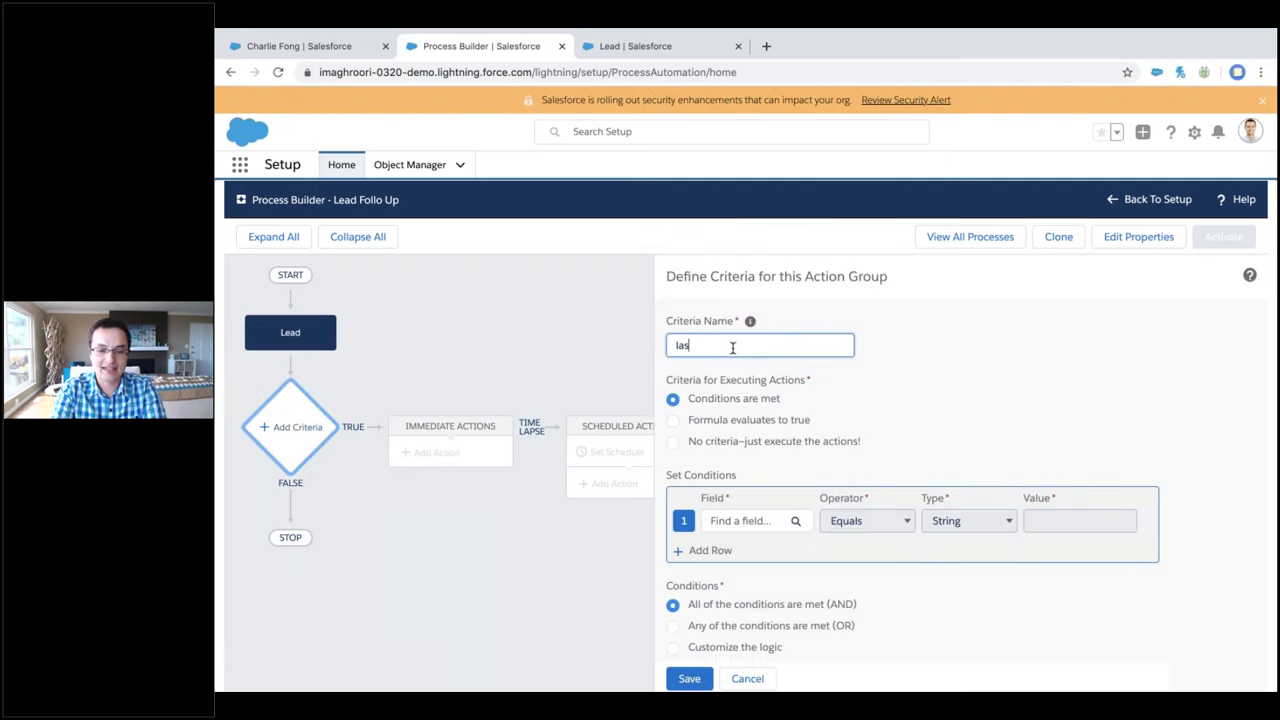
type("tLast activity")
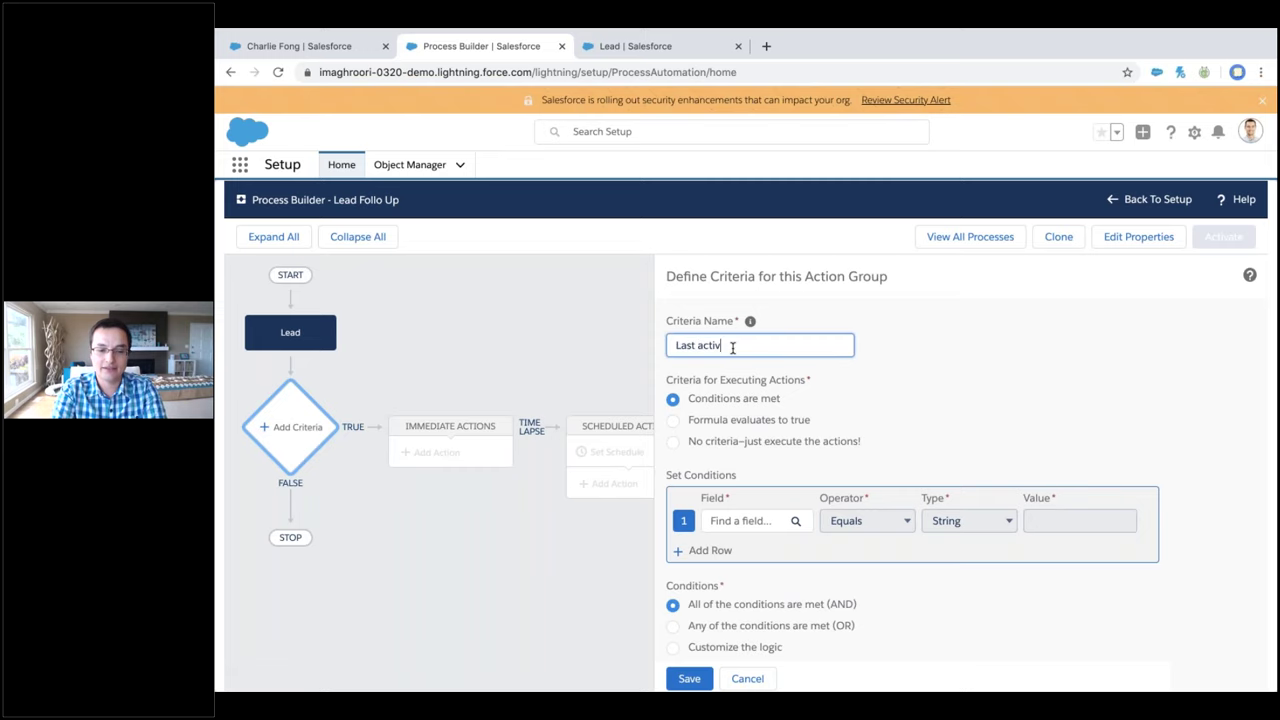
left_click(751, 520)
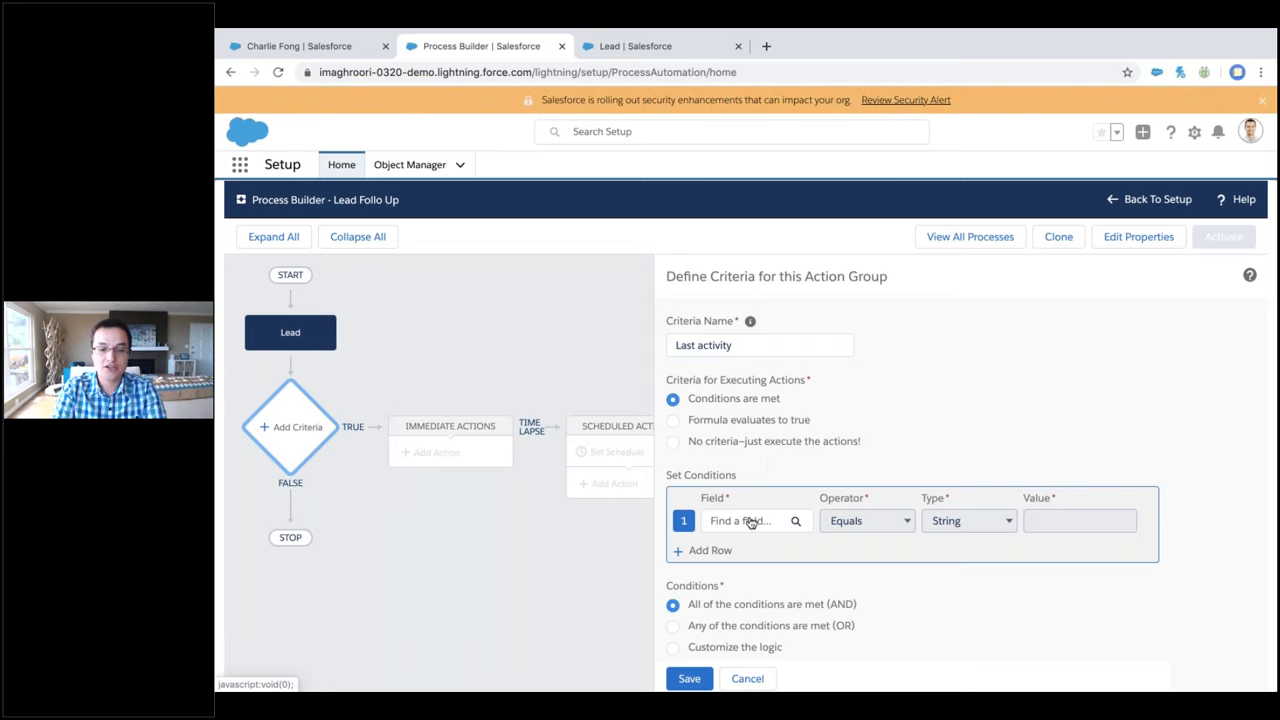
type("last ac")
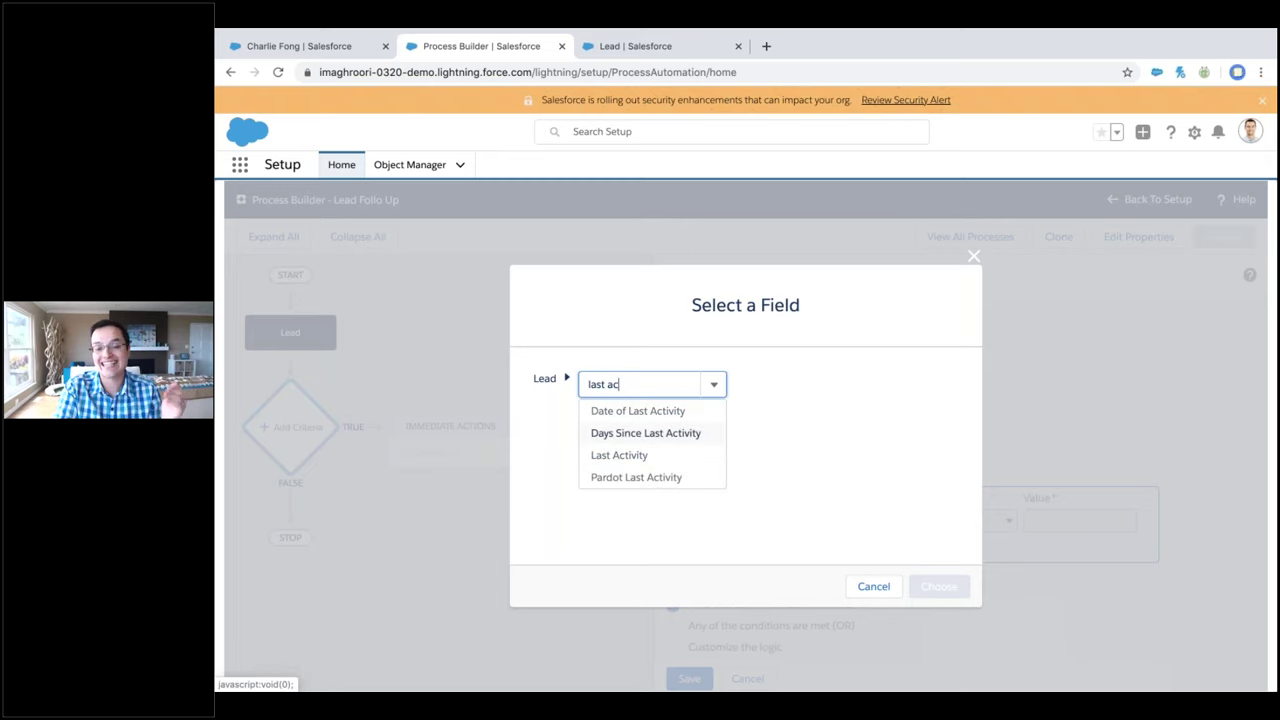
left_click(656, 434)
left_click(939, 583)
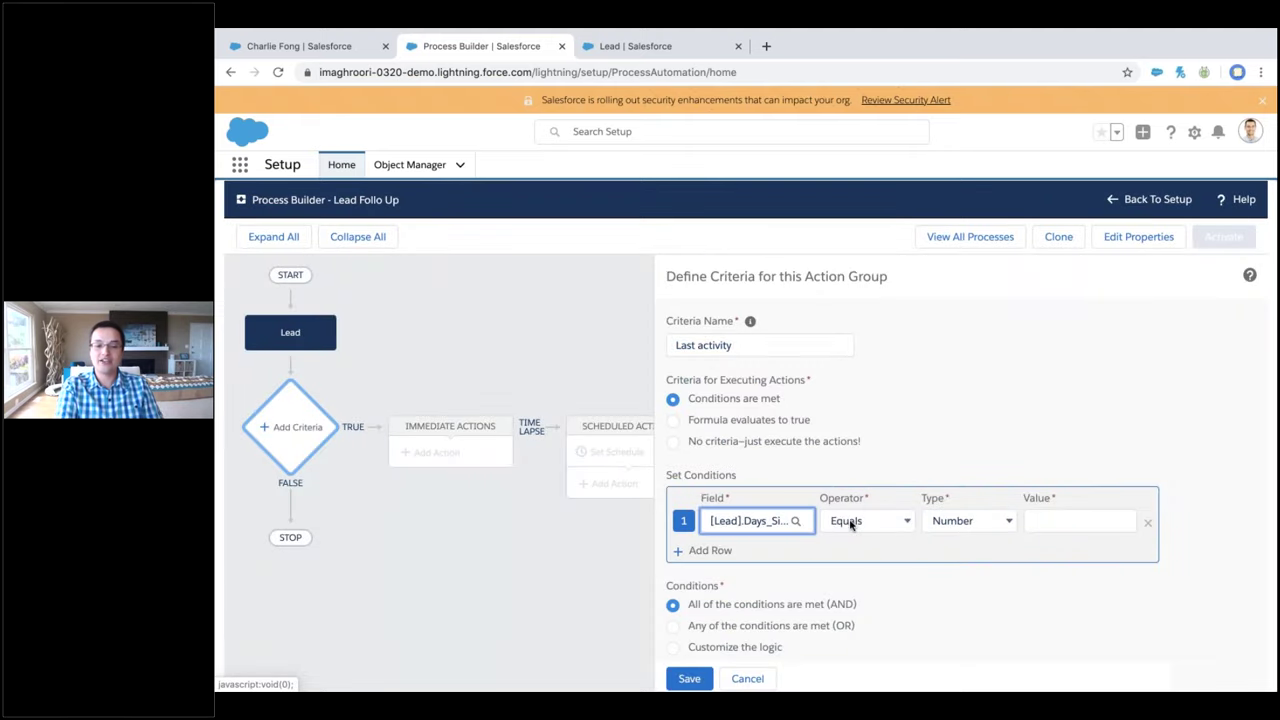
left_click(845, 521)
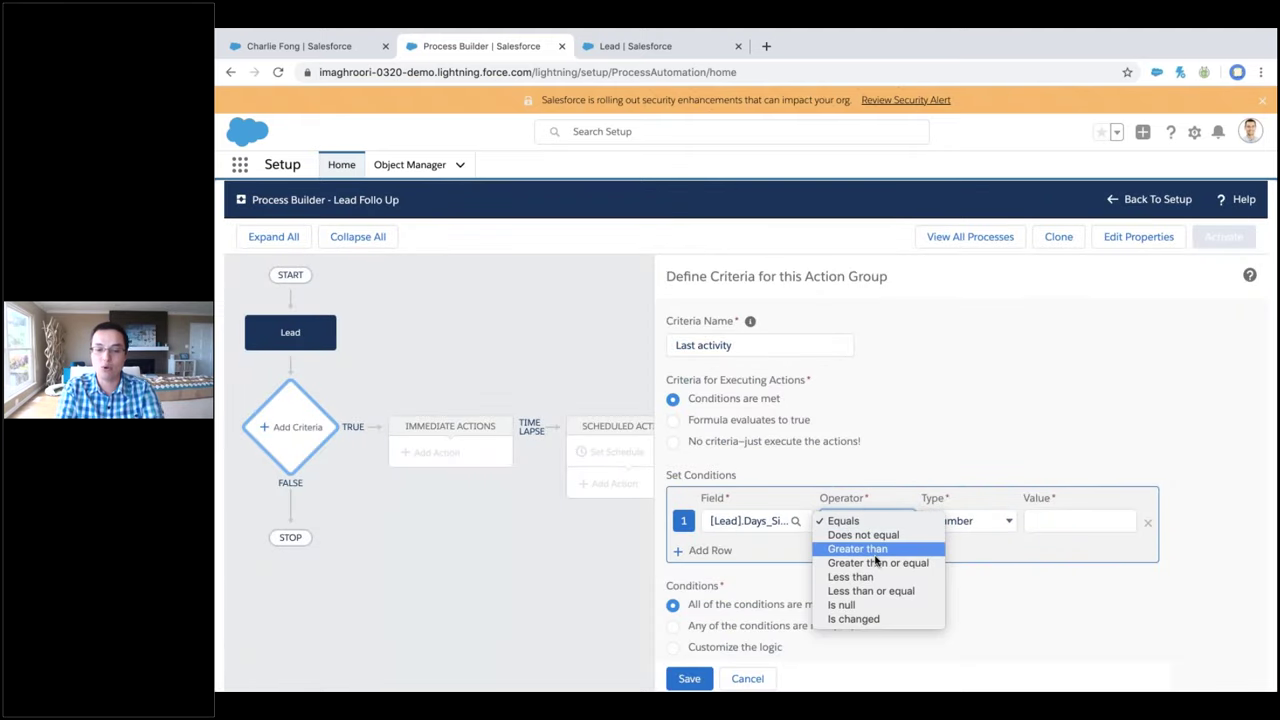
left_click(876, 563)
left_click(1054, 521)
type("90")
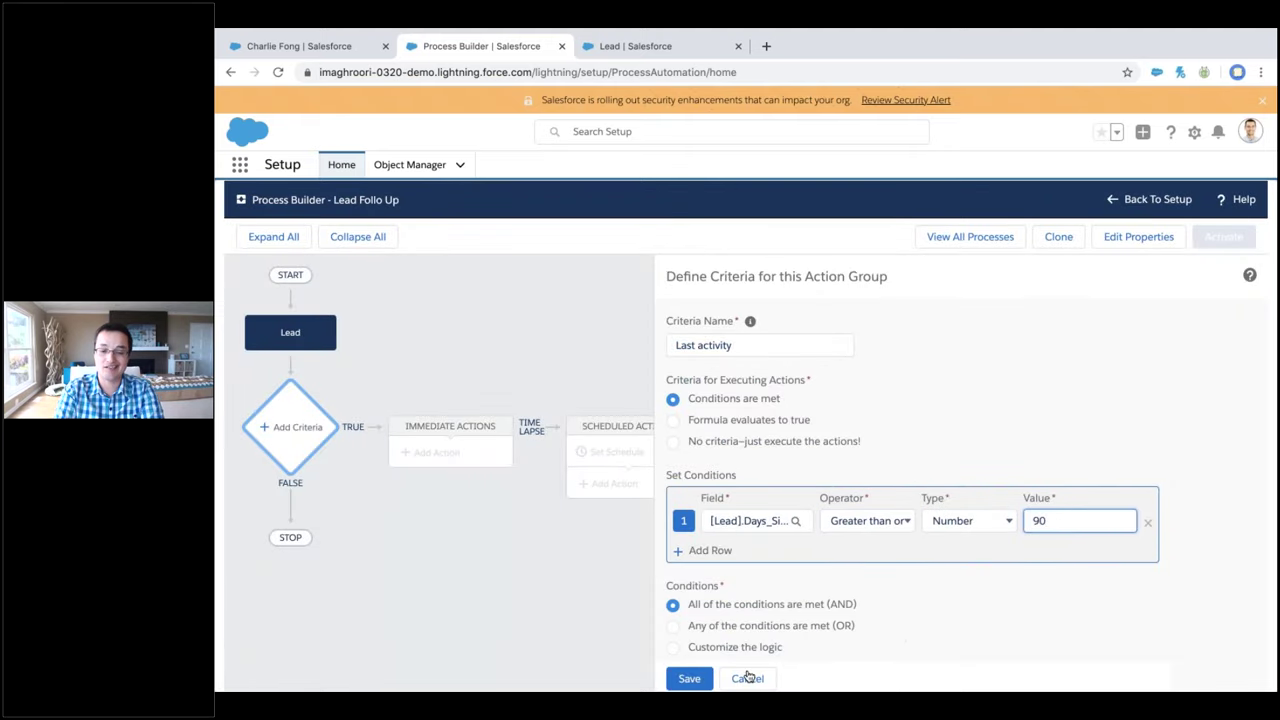
left_click(689, 678)
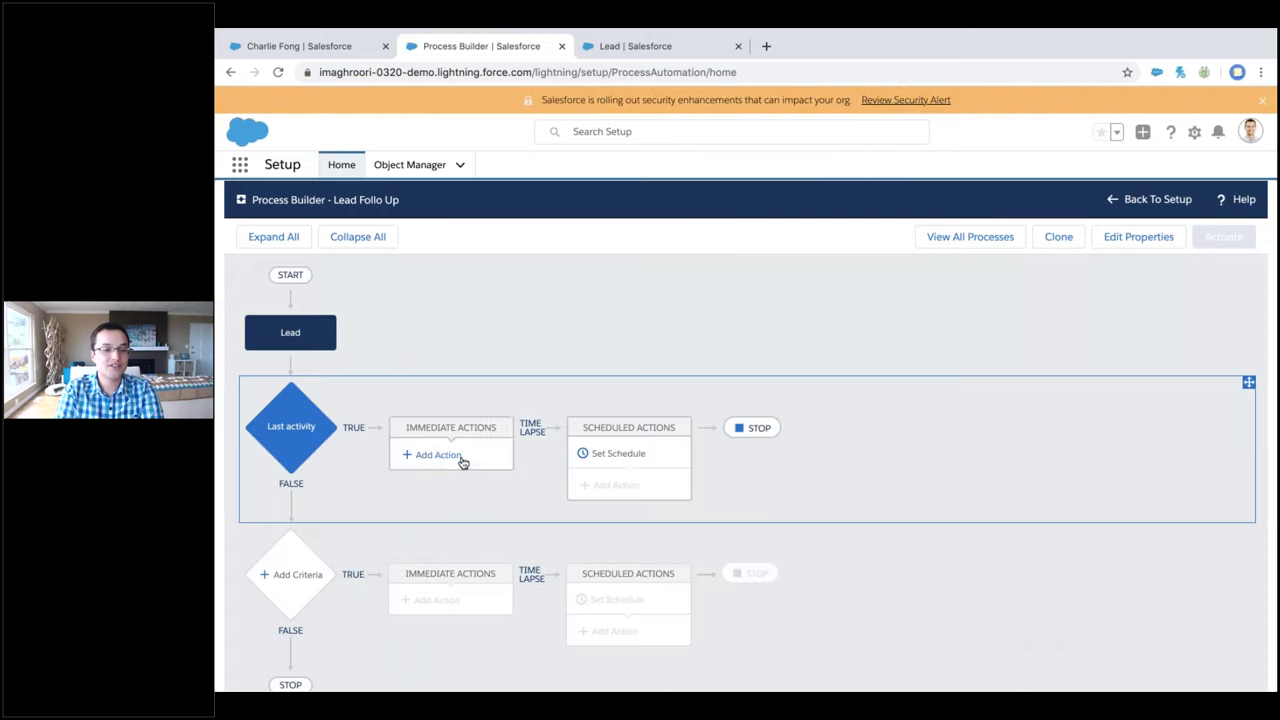
Start an Email Alerts immediate action for Last activity, then discard it
left_click(437, 453)
left_click(838, 342)
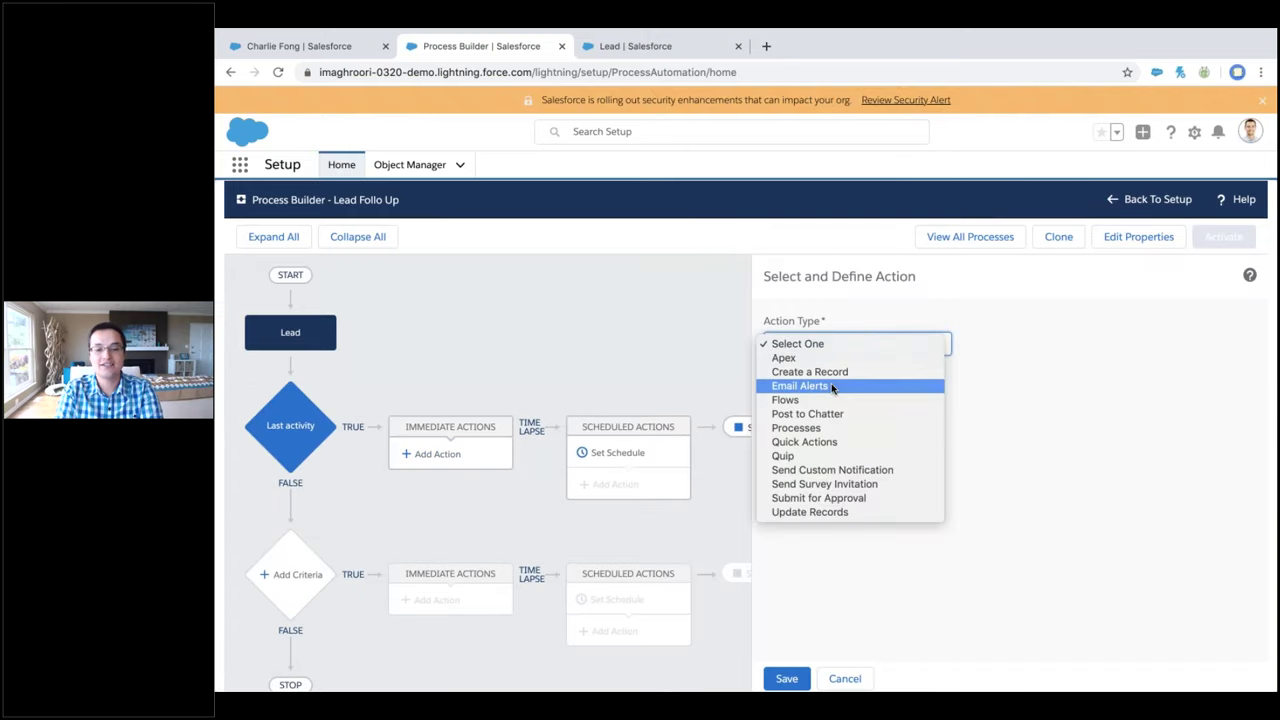
left_click(833, 389)
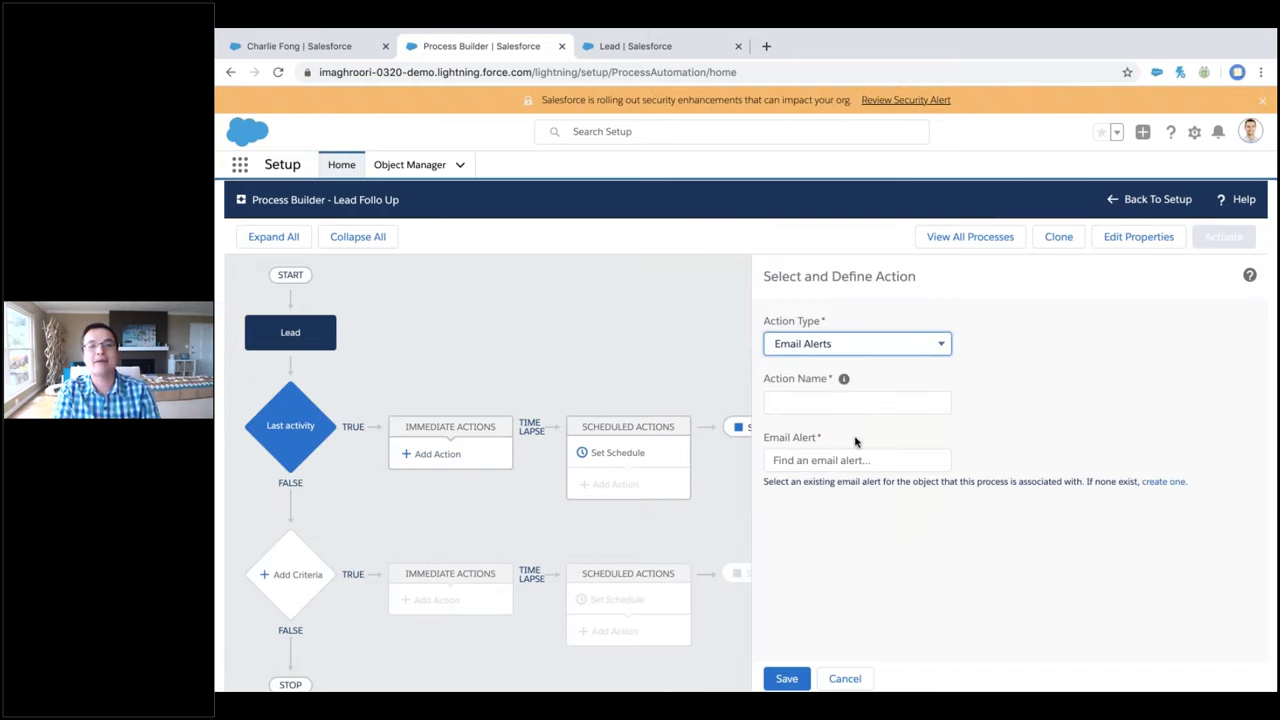
left_click(845, 678)
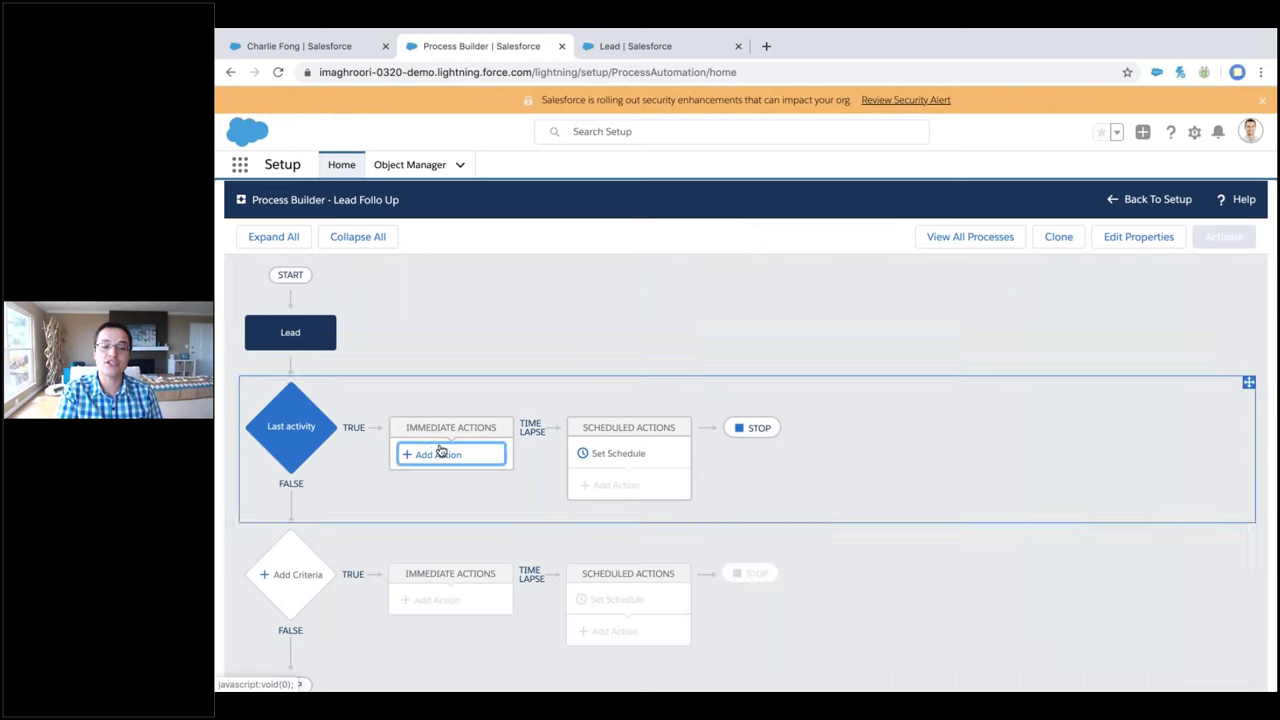
Leave the immediate action unset and open Set Schedule for Last activity's scheduled actions
left_click(432, 454)
left_click(860, 343)
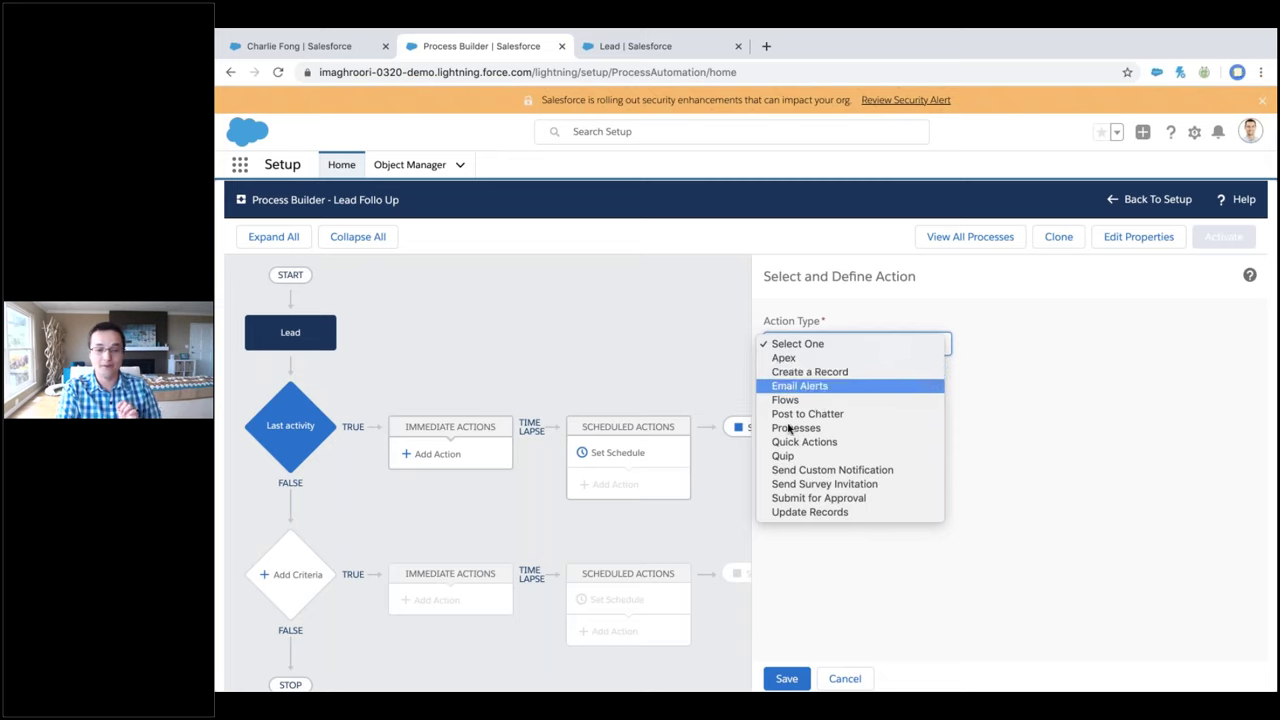
left_click(631, 338)
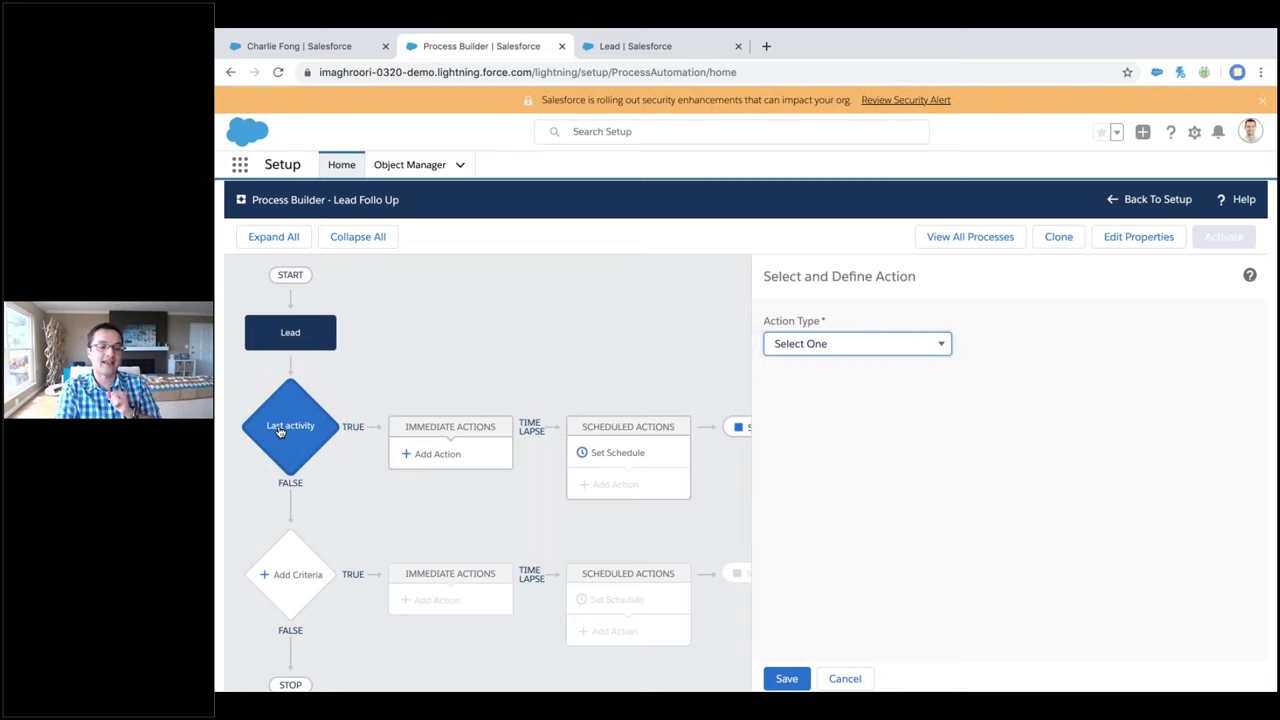
left_click(618, 455)
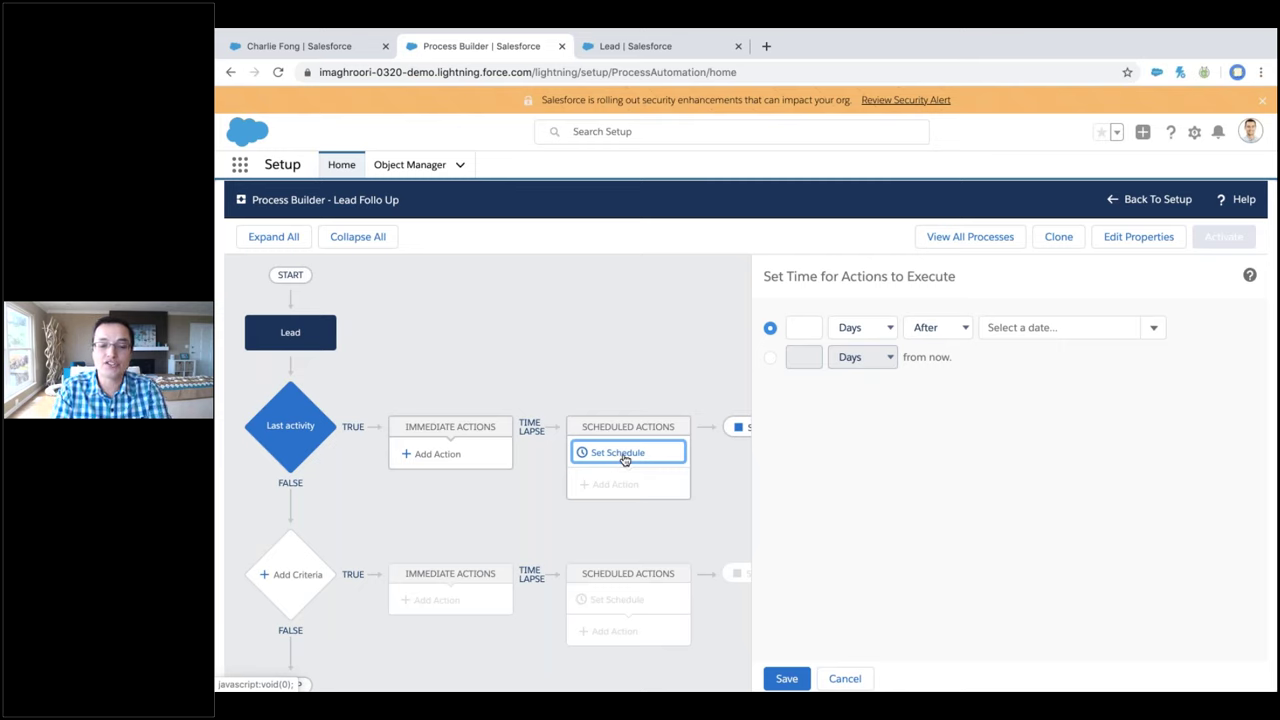
Save a schedule of 3 Days After Date_of_Last_Activity__c
left_click(815, 325)
type("3")
left_click(870, 332)
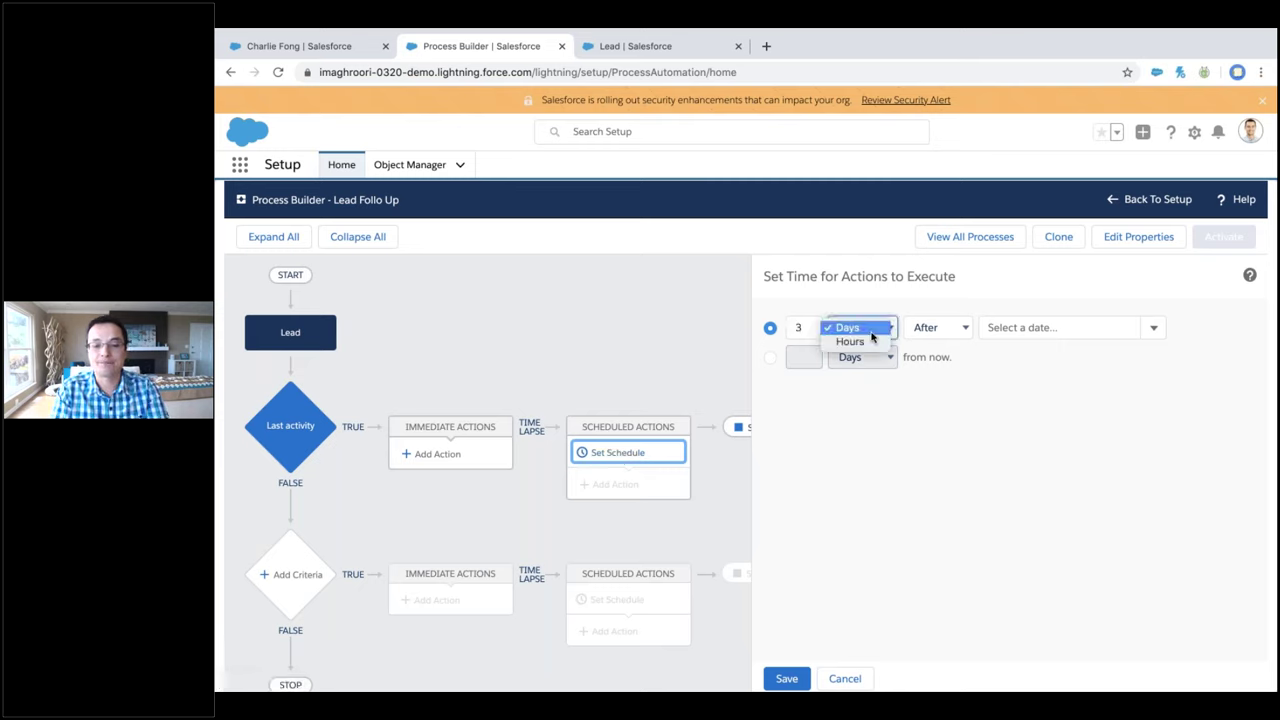
left_click(932, 327)
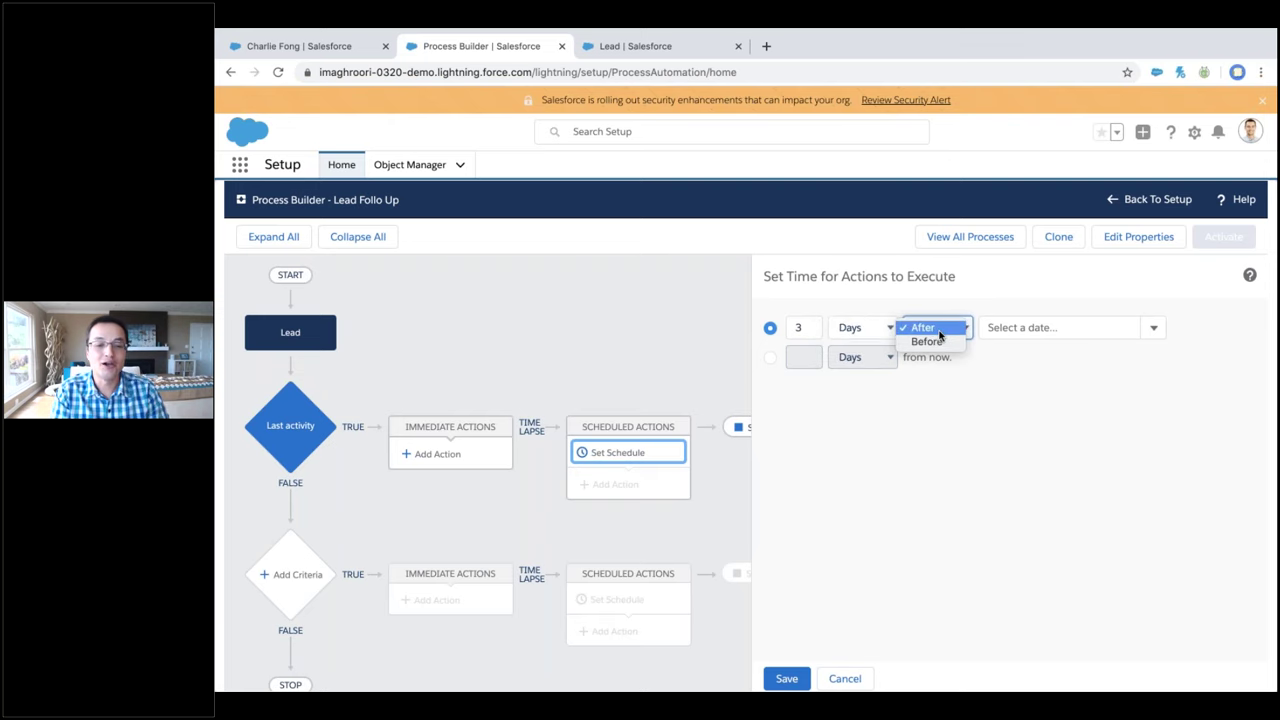
left_click(1045, 418)
left_click(1034, 322)
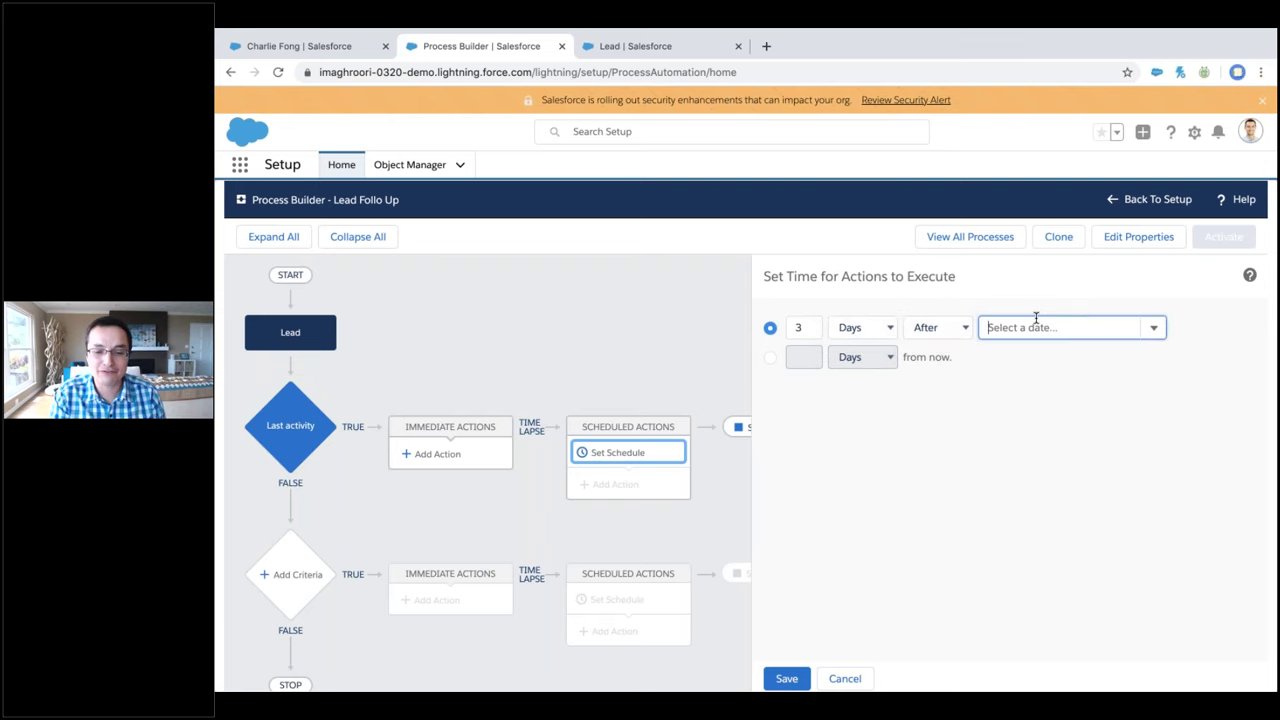
left_click(1156, 327)
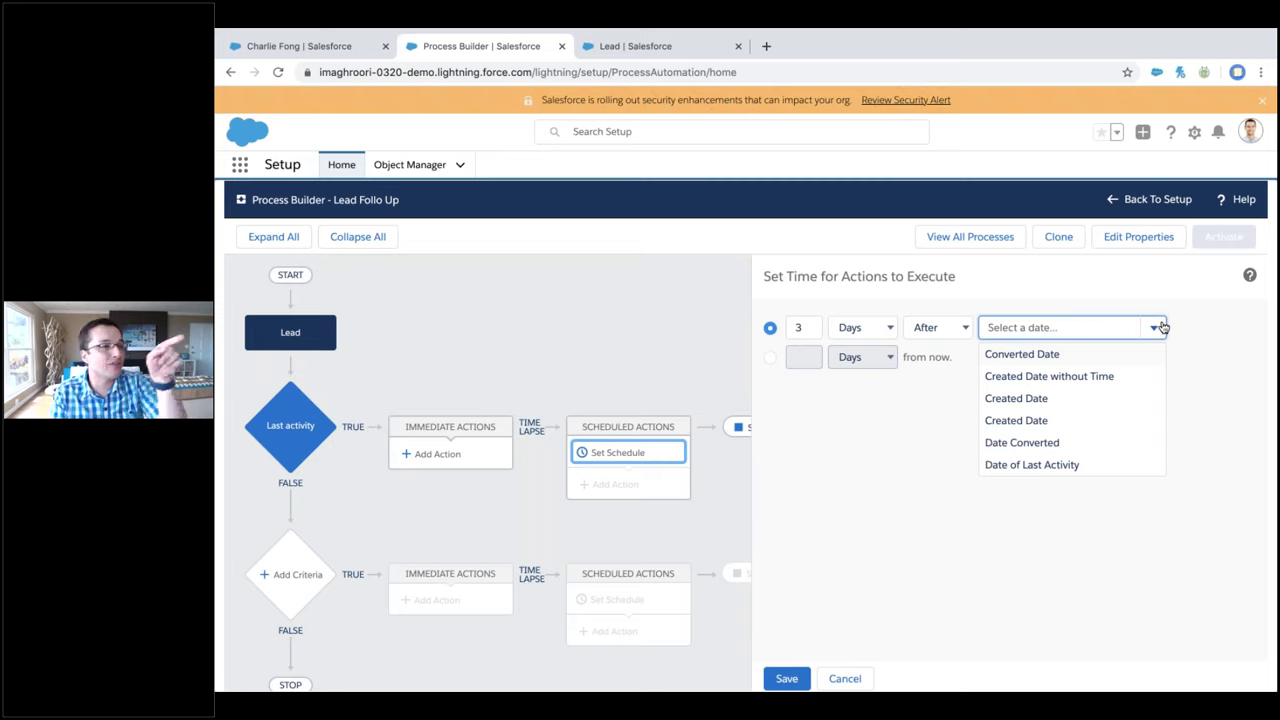
scroll(1052, 390, "down", 2)
left_click(1055, 395)
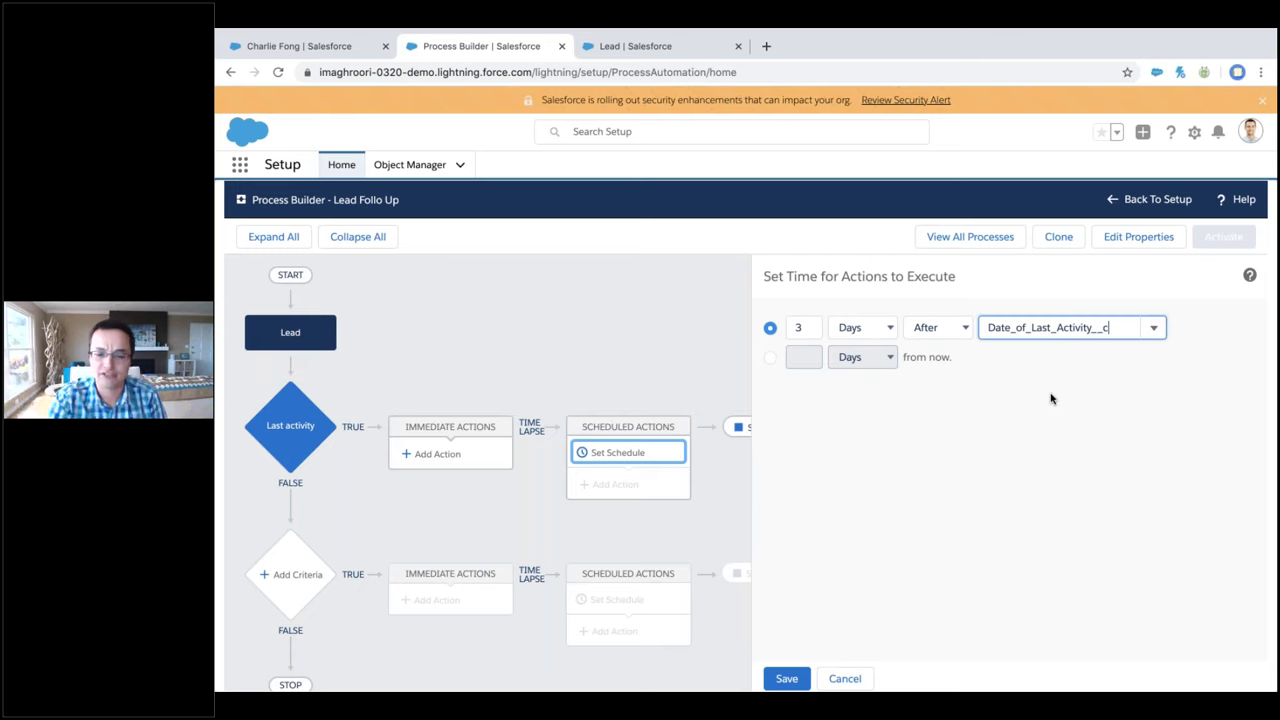
left_click(787, 678)
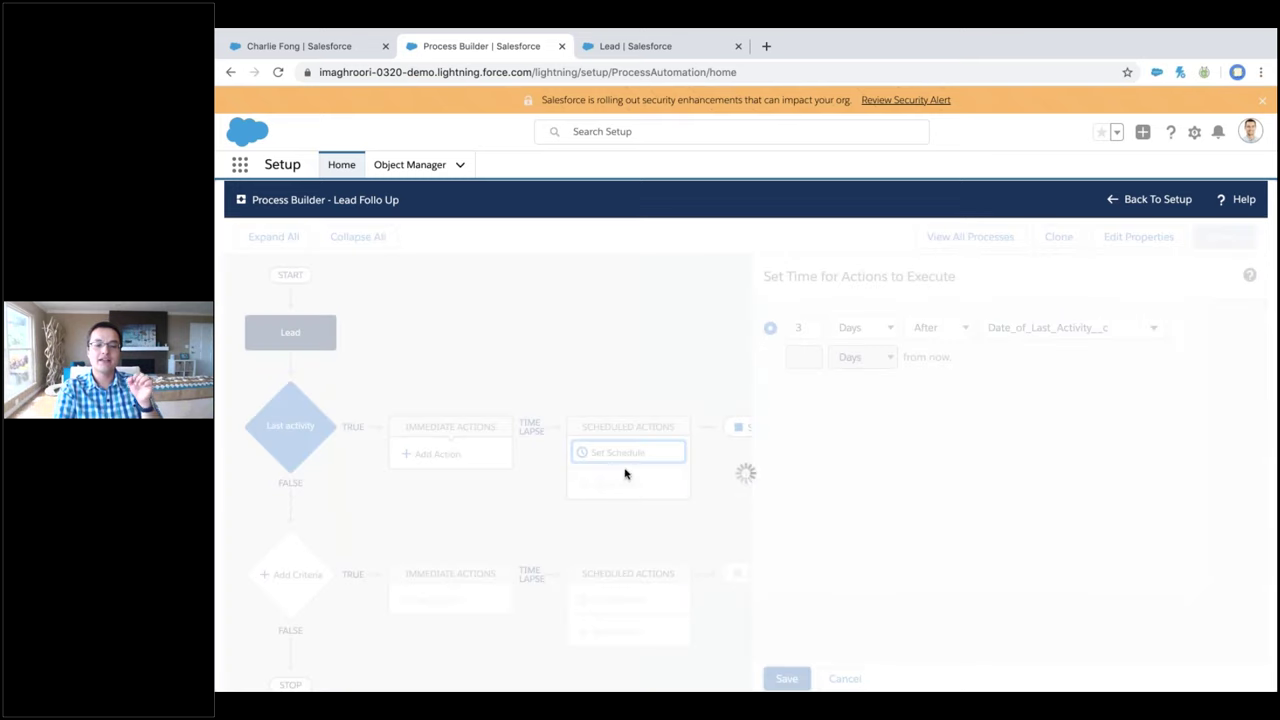
Add and save a second schedule of 5 Days After CreatedDate
left_click(736, 455)
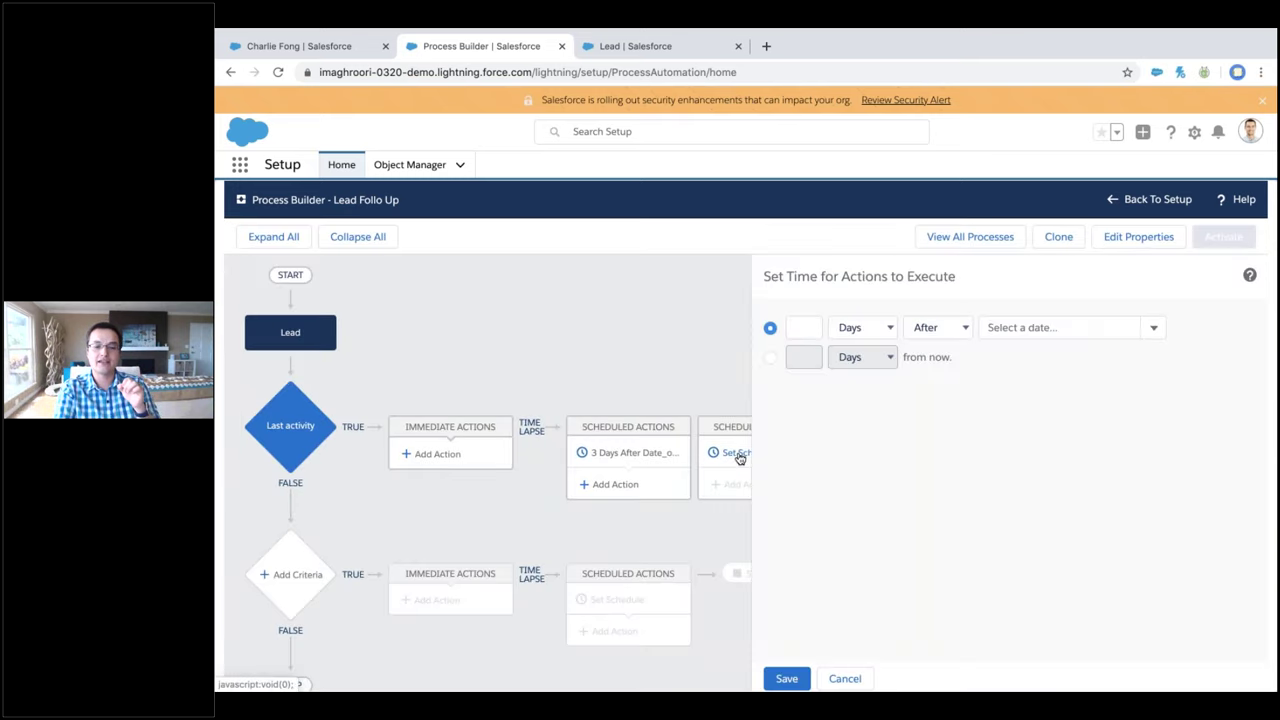
type("5")
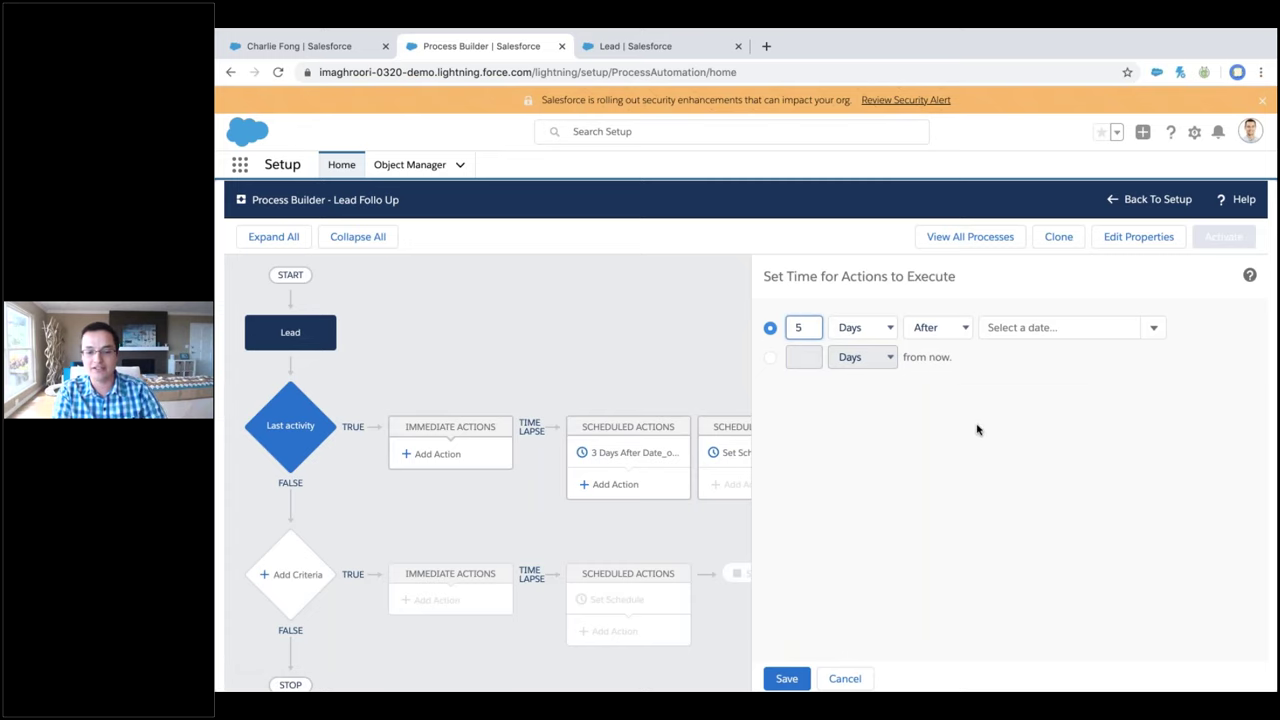
left_click(1018, 327)
left_click(1020, 346)
left_click(787, 678)
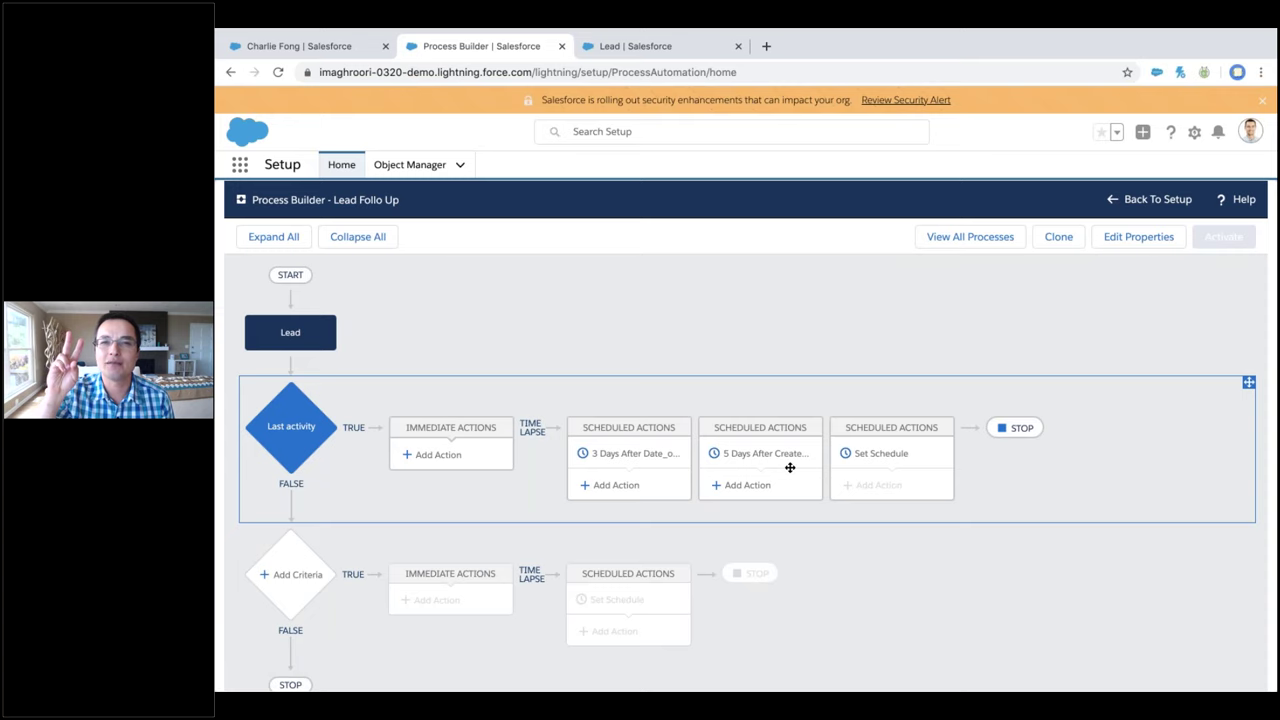
Change the Last activity condition field to Unread By Owner with value True
left_click(288, 438)
left_click(772, 520)
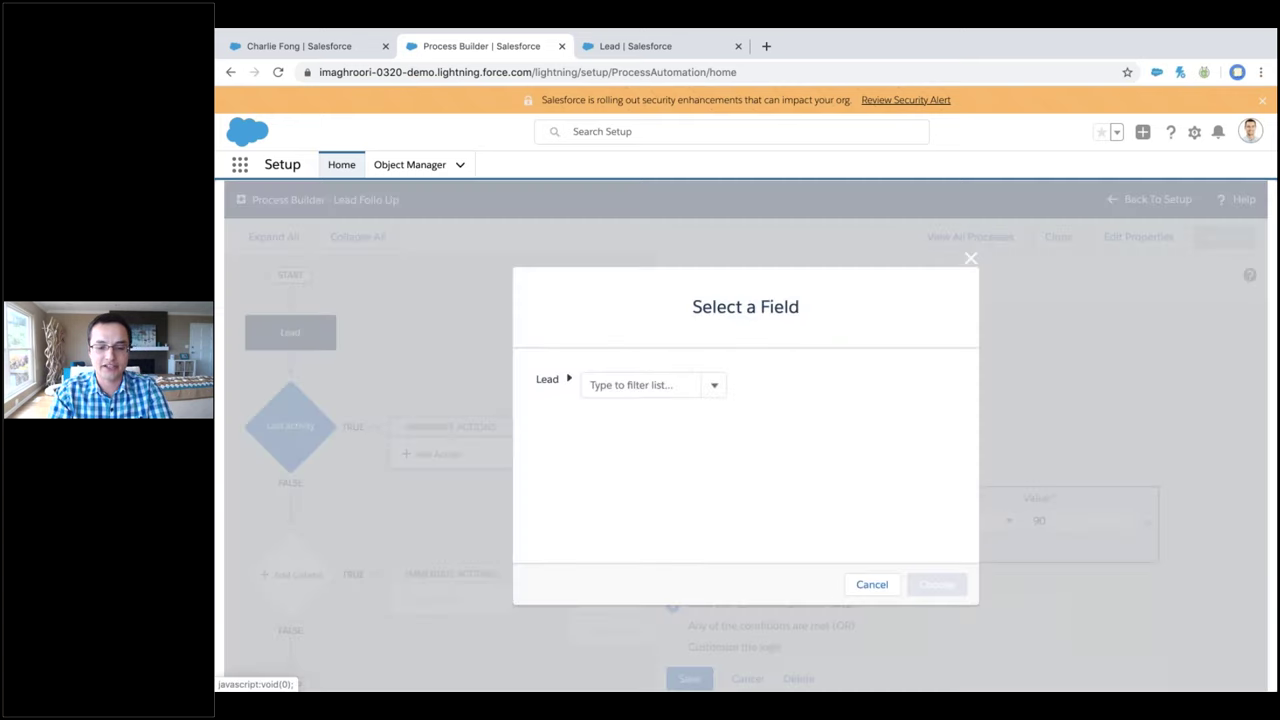
type("viewe")
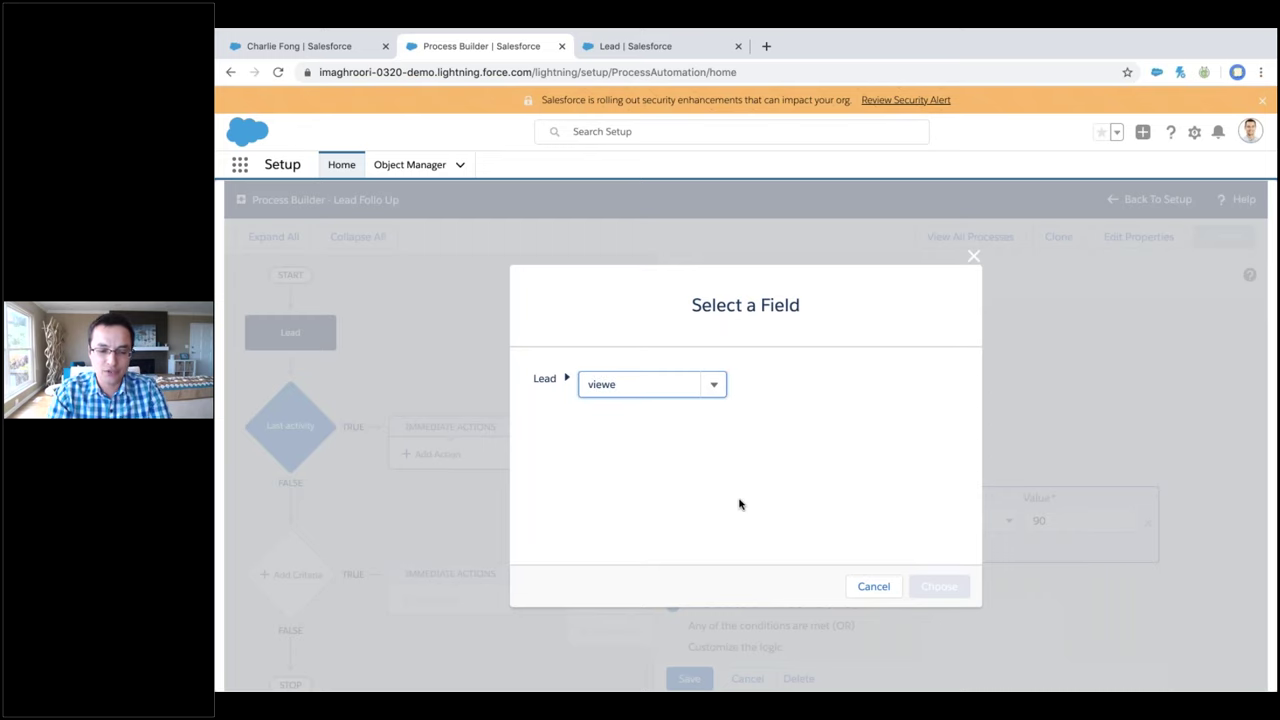
left_click(624, 412)
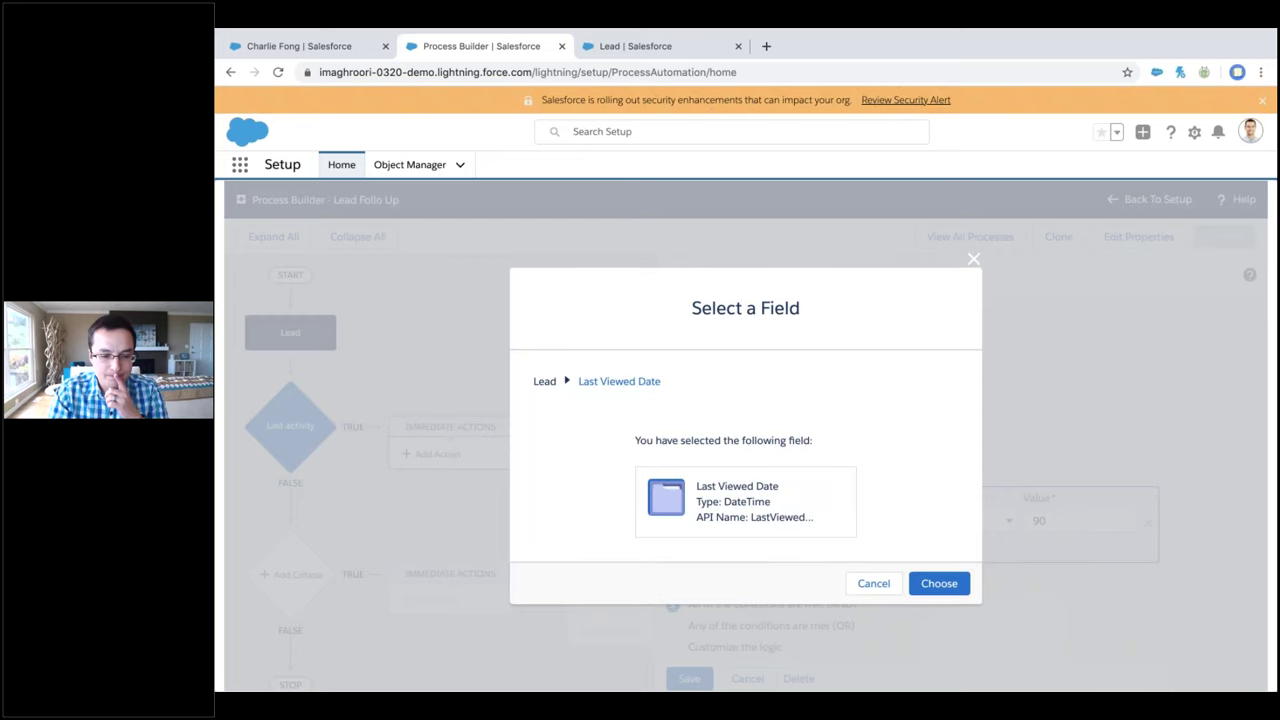
left_click(873, 586)
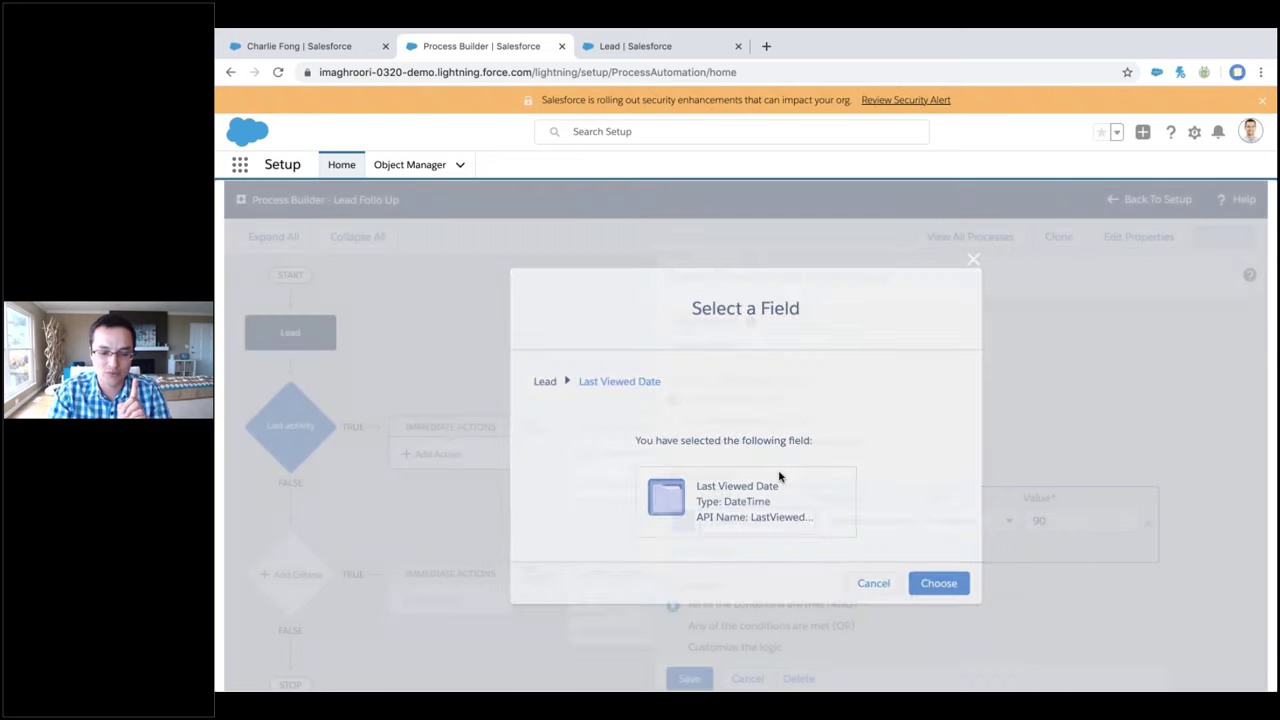
type("owner")
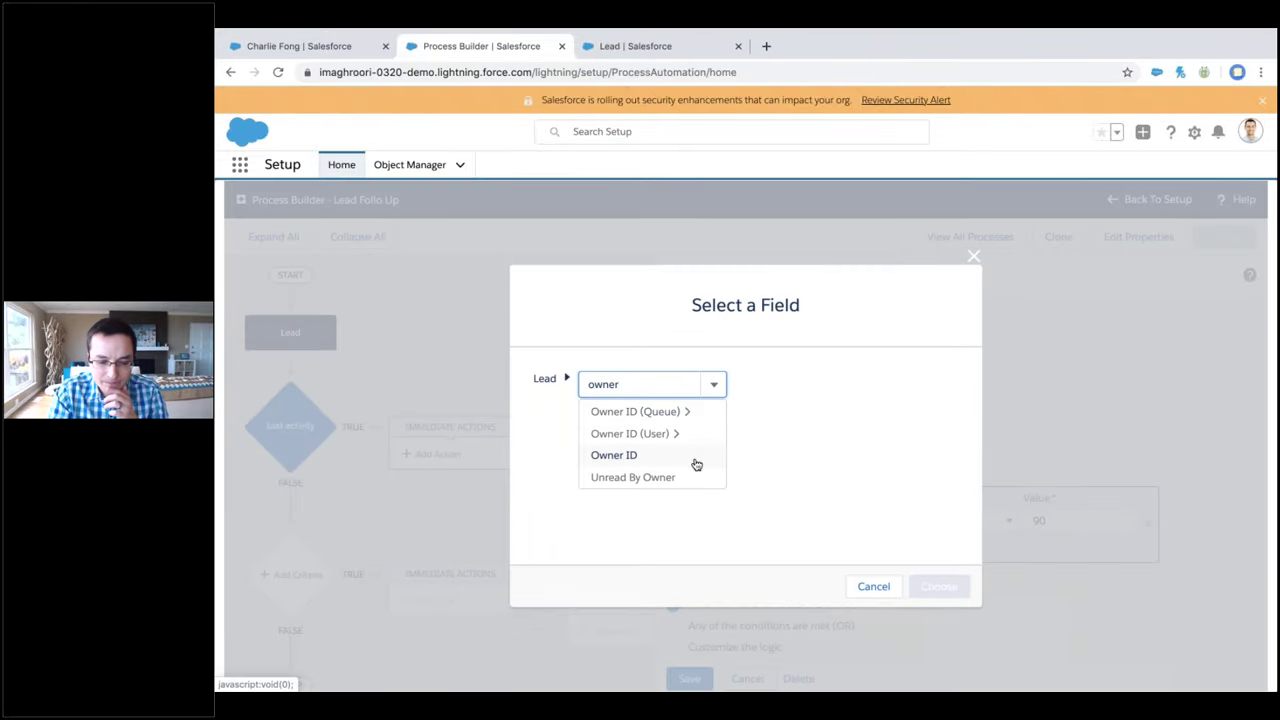
left_click(691, 479)
left_click(939, 584)
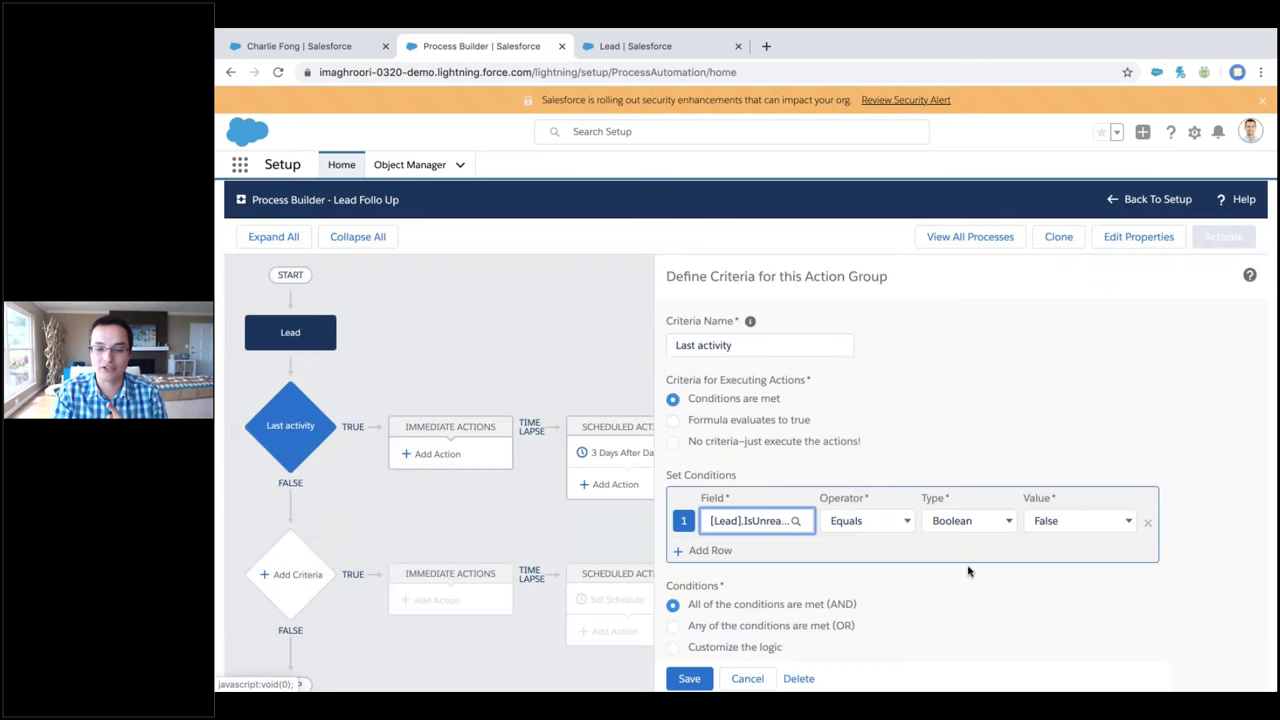
left_click(1049, 526)
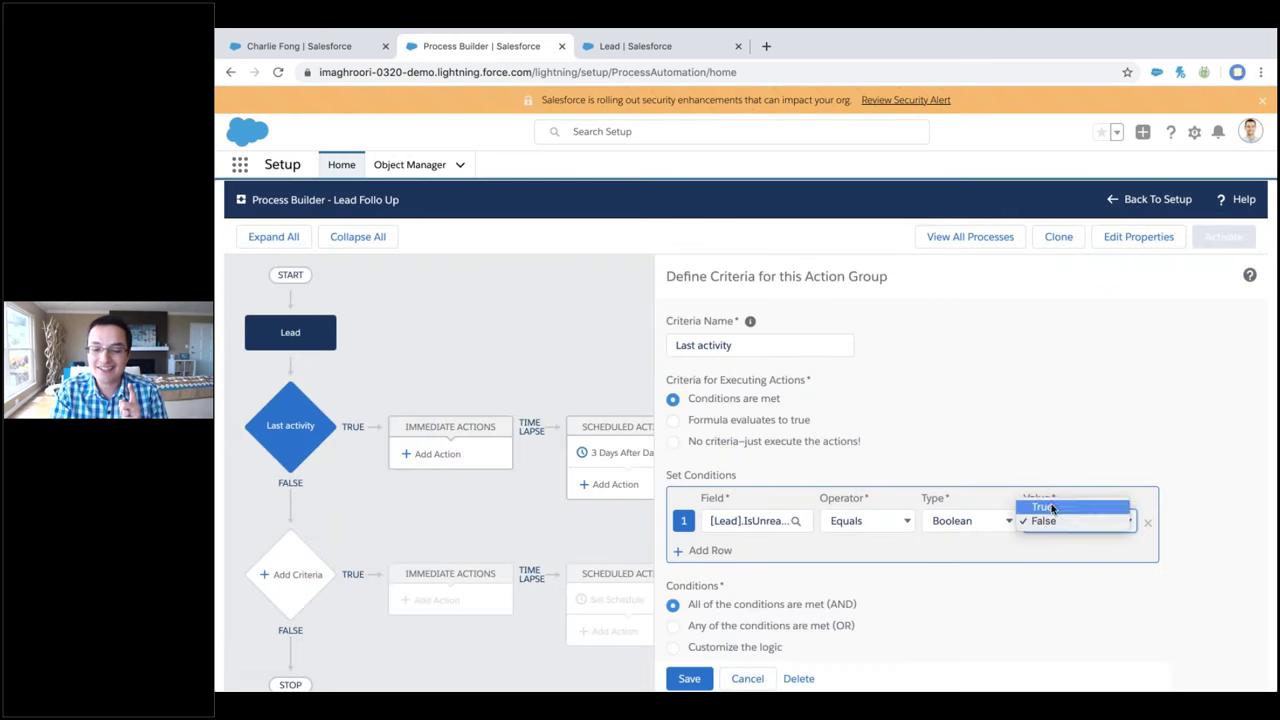
left_click(1040, 503)
Save the revised Last activity criteria in Lead Follo Up, then close the Process Builder page
left_click(690, 678)
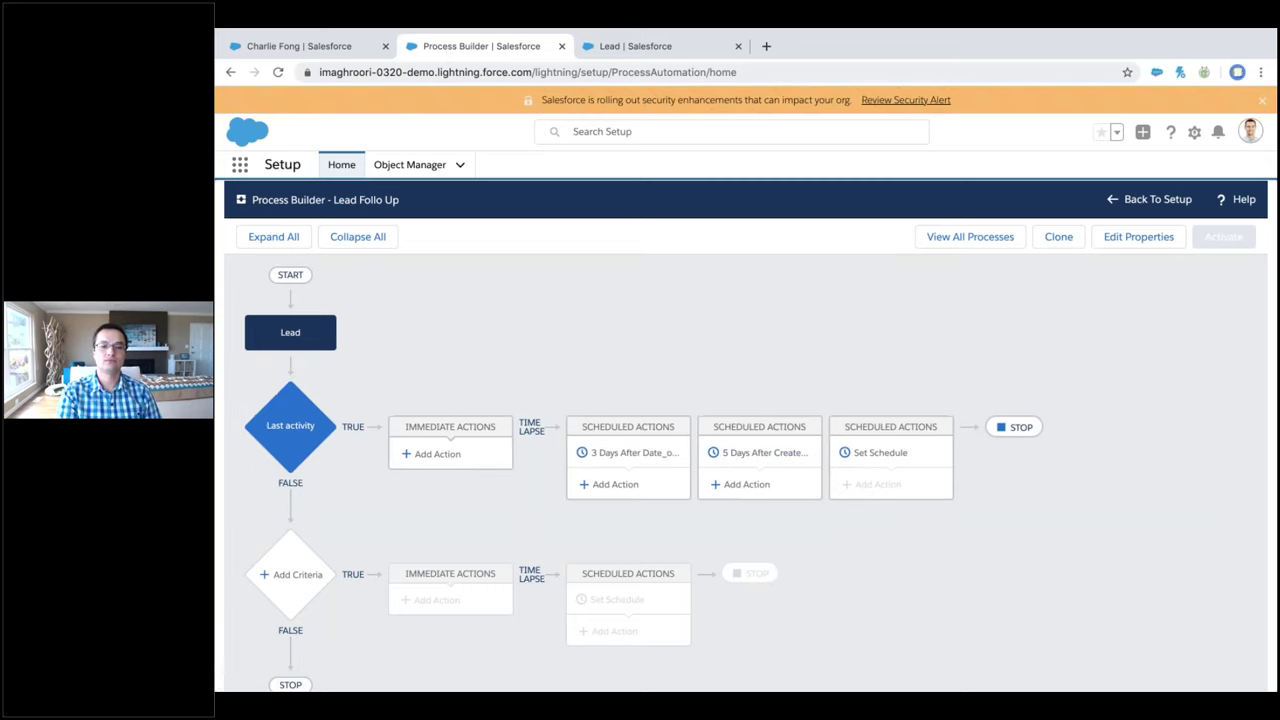
left_click(561, 46)
Close the Lead setup page so only the Plex Holdings lead record remains
left_click(562, 52)
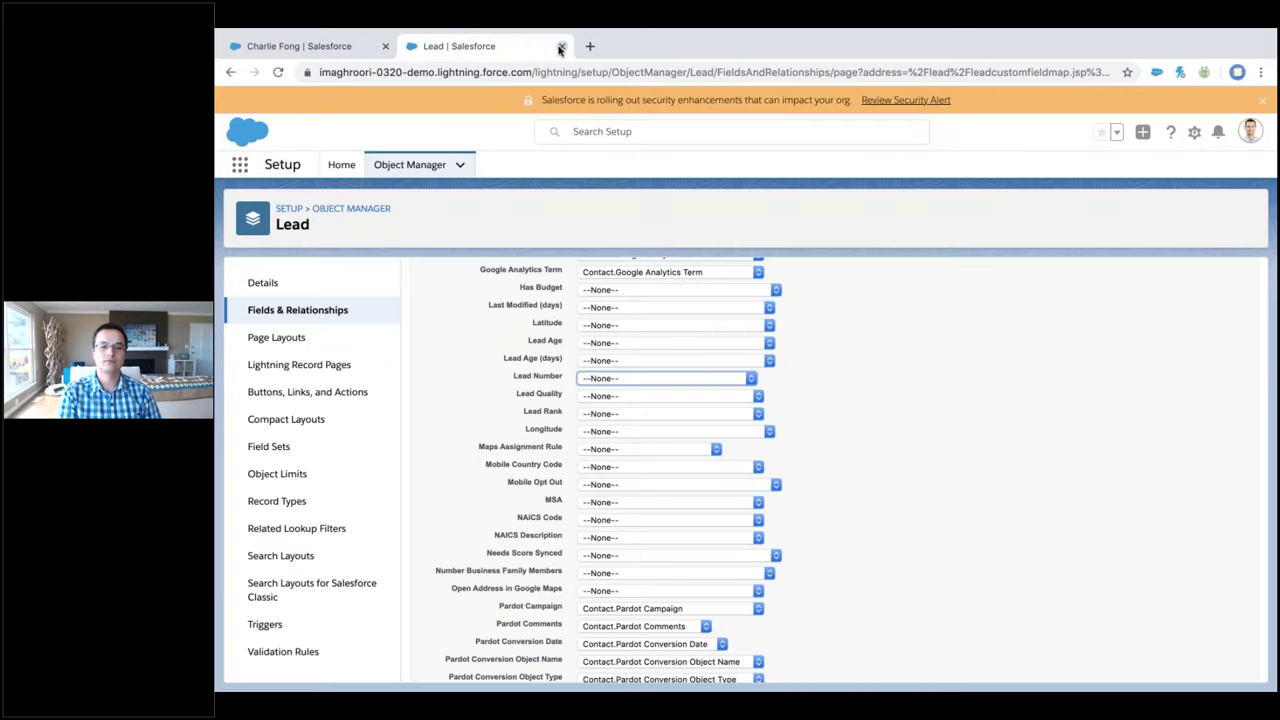
left_click(561, 47)
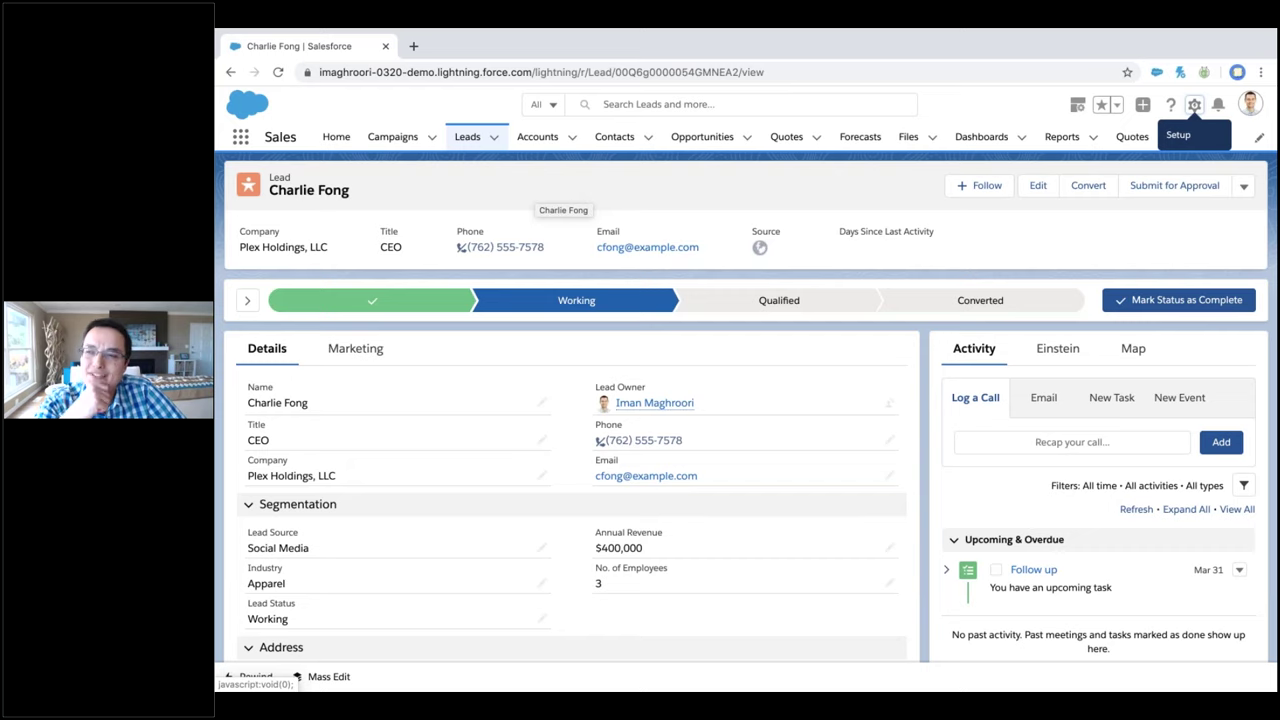
Show the Plex Holdings lead's location on the Map panel, then open Setup in a new tab
left_click(1126, 356)
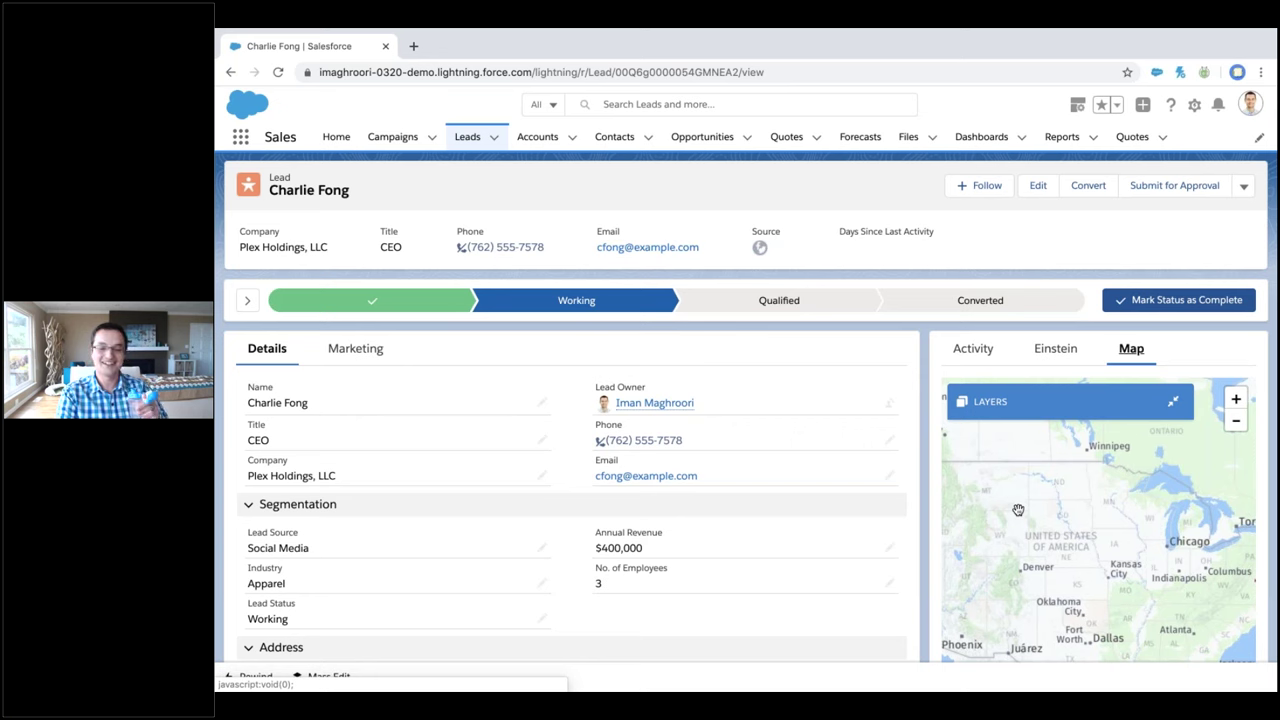
scroll(1018, 510, "down", 2)
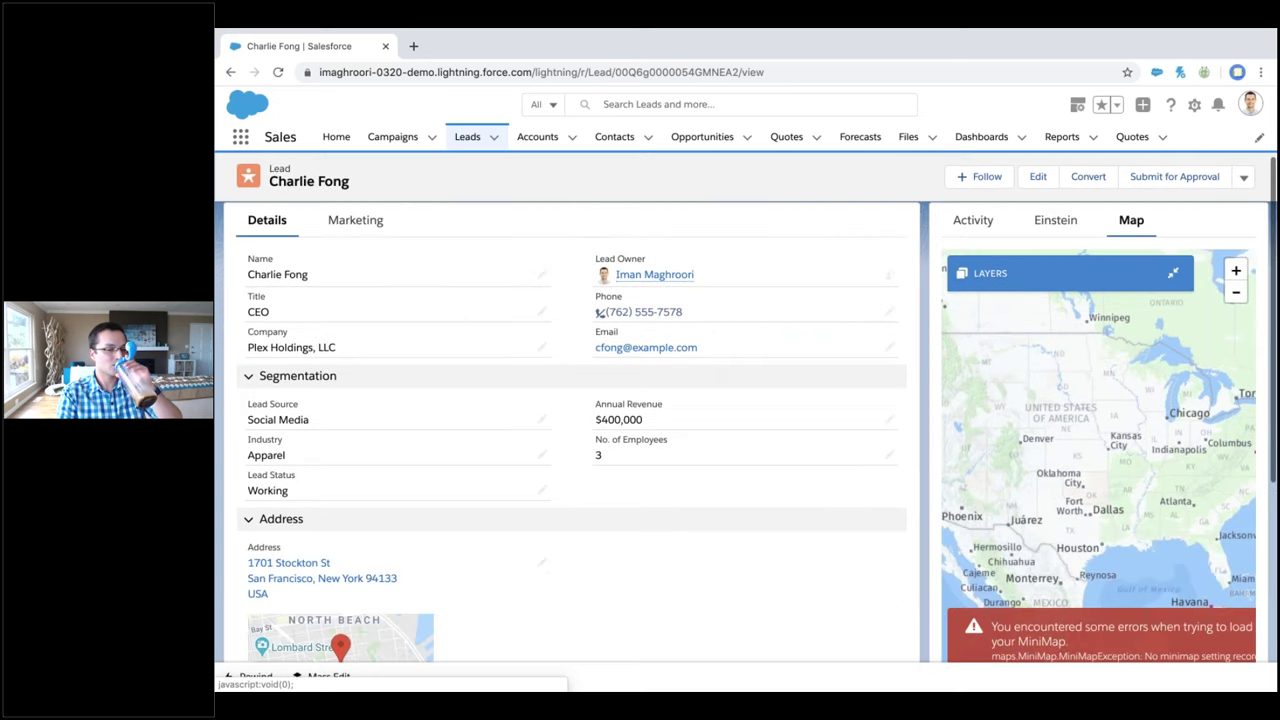
scroll(889, 583, "up", 2)
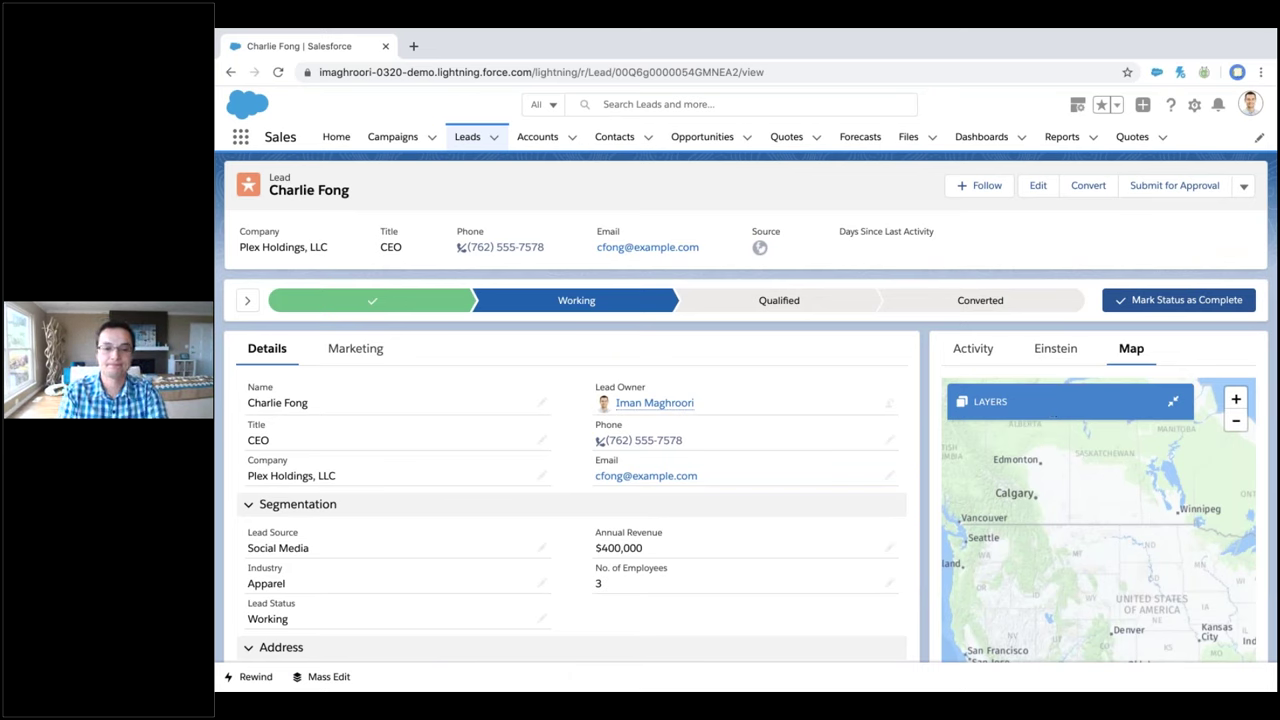
left_click(1120, 160)
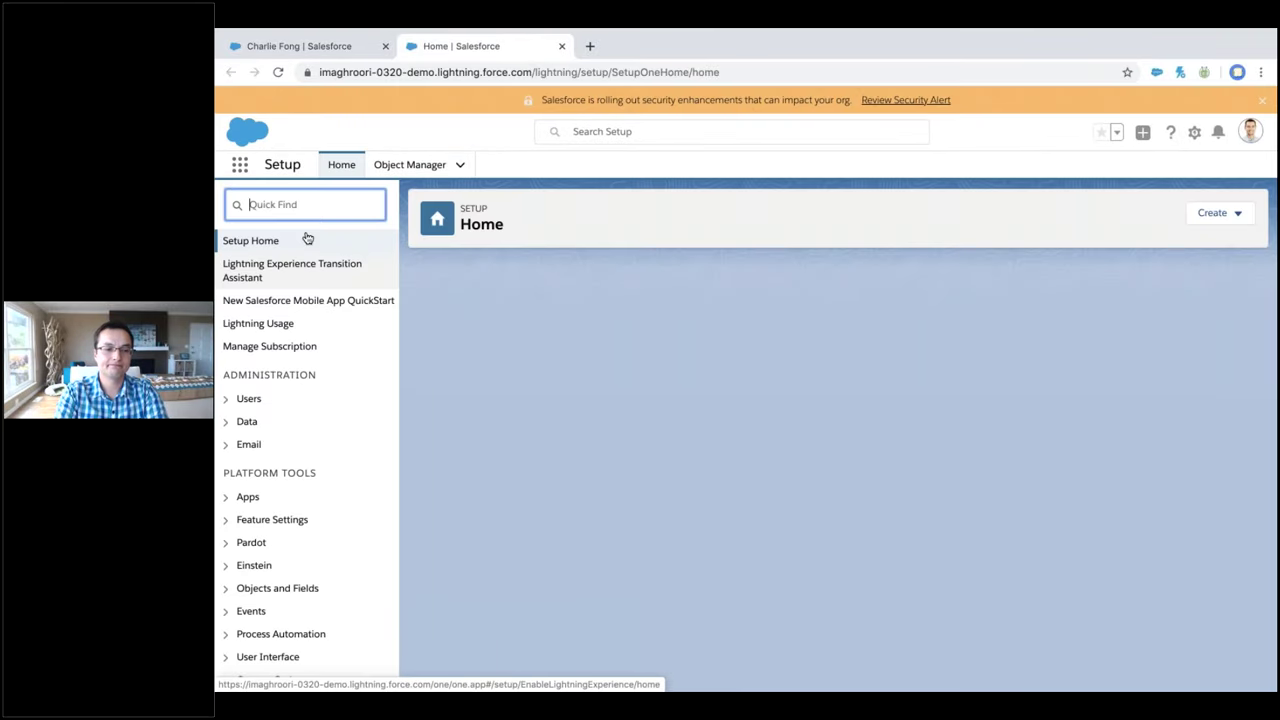
Filter Setup for 'ass' and open the Primary Assignment Rules with its four rule entries
type("a")
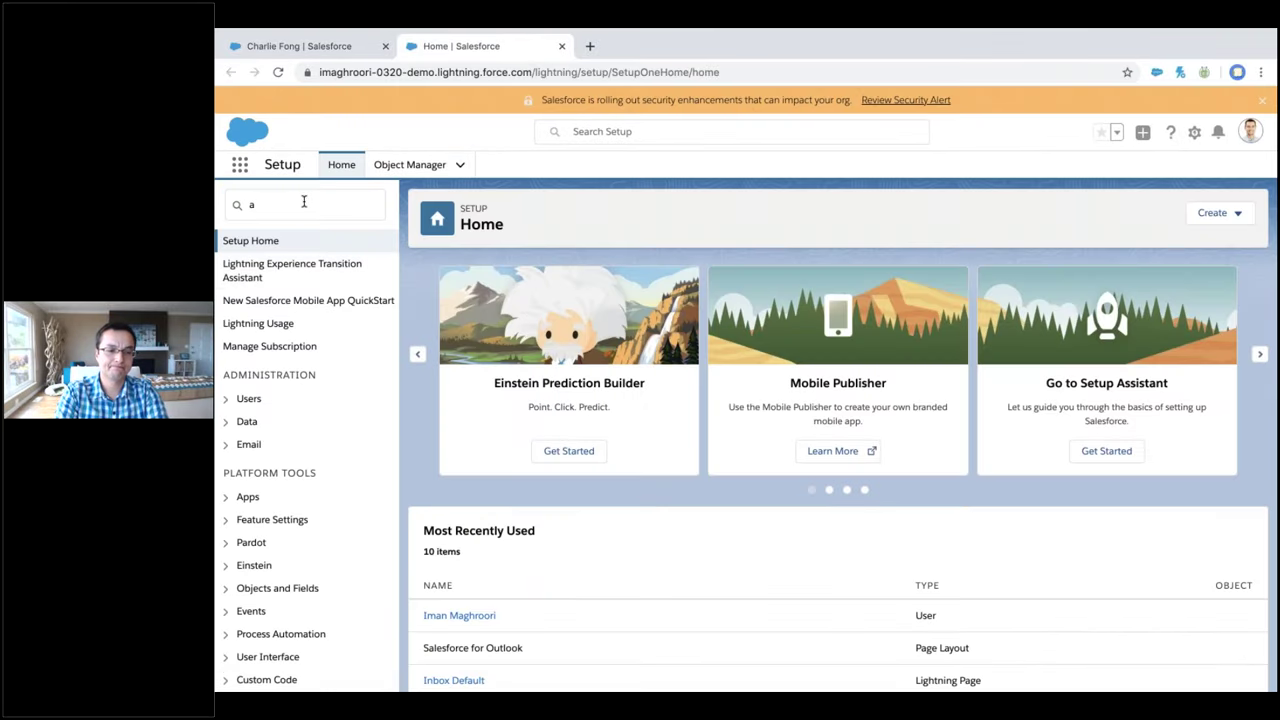
type("ss")
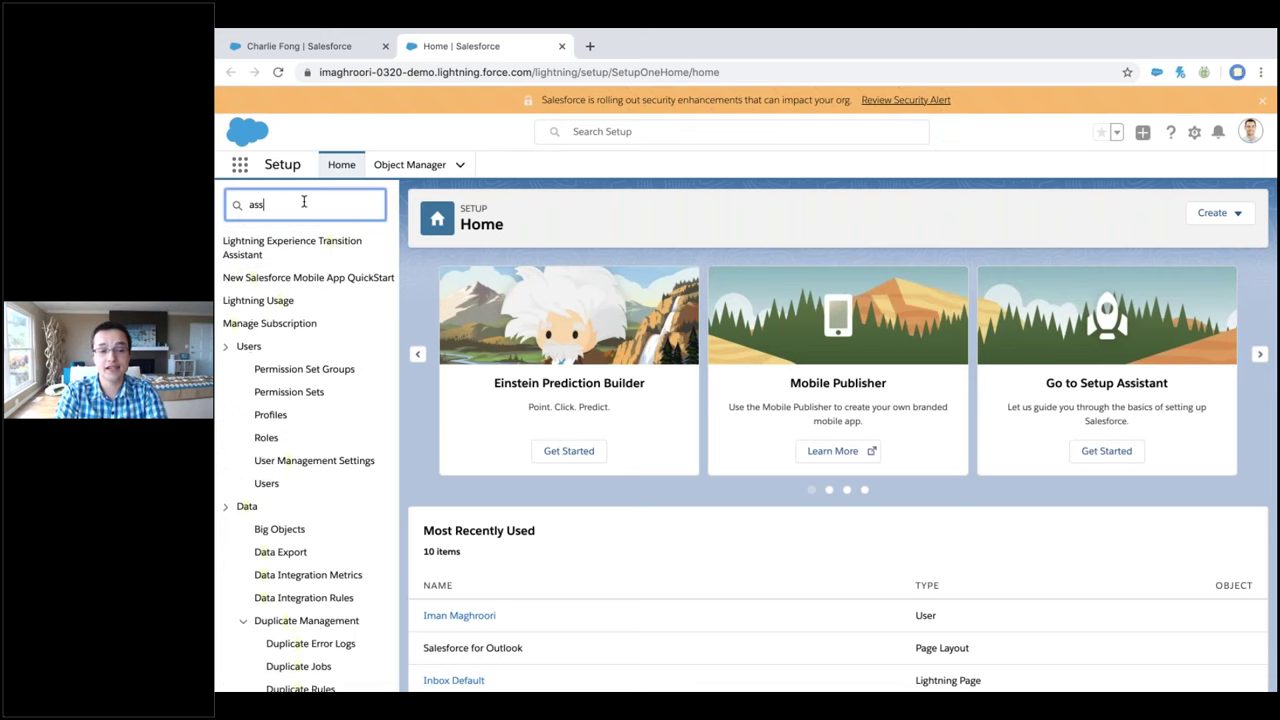
scroll(310, 360, "down", 10)
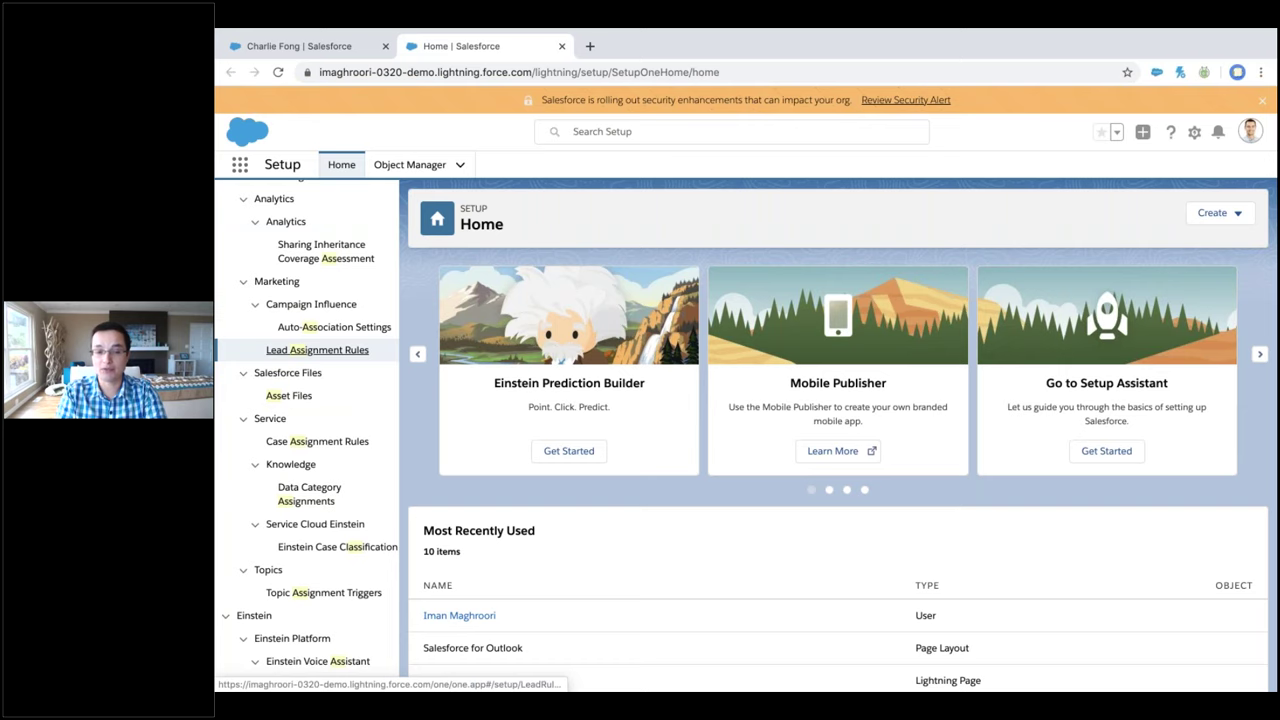
left_click(317, 350)
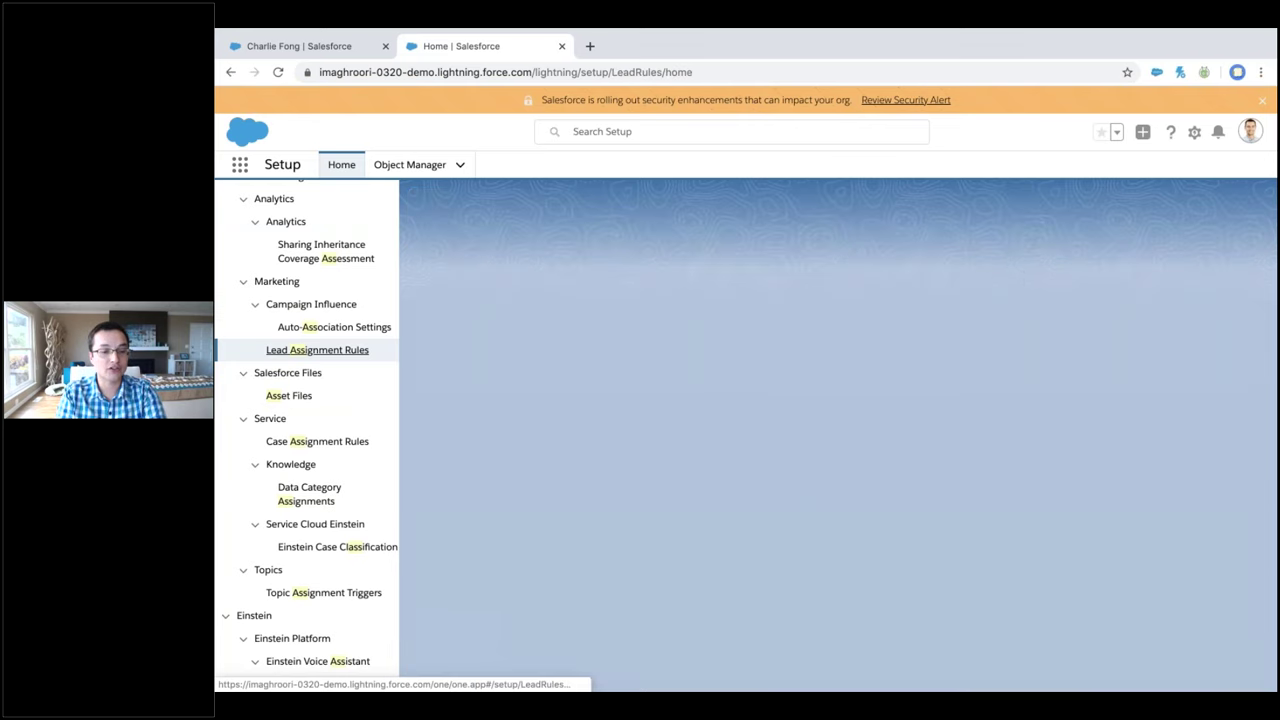
left_click(534, 406)
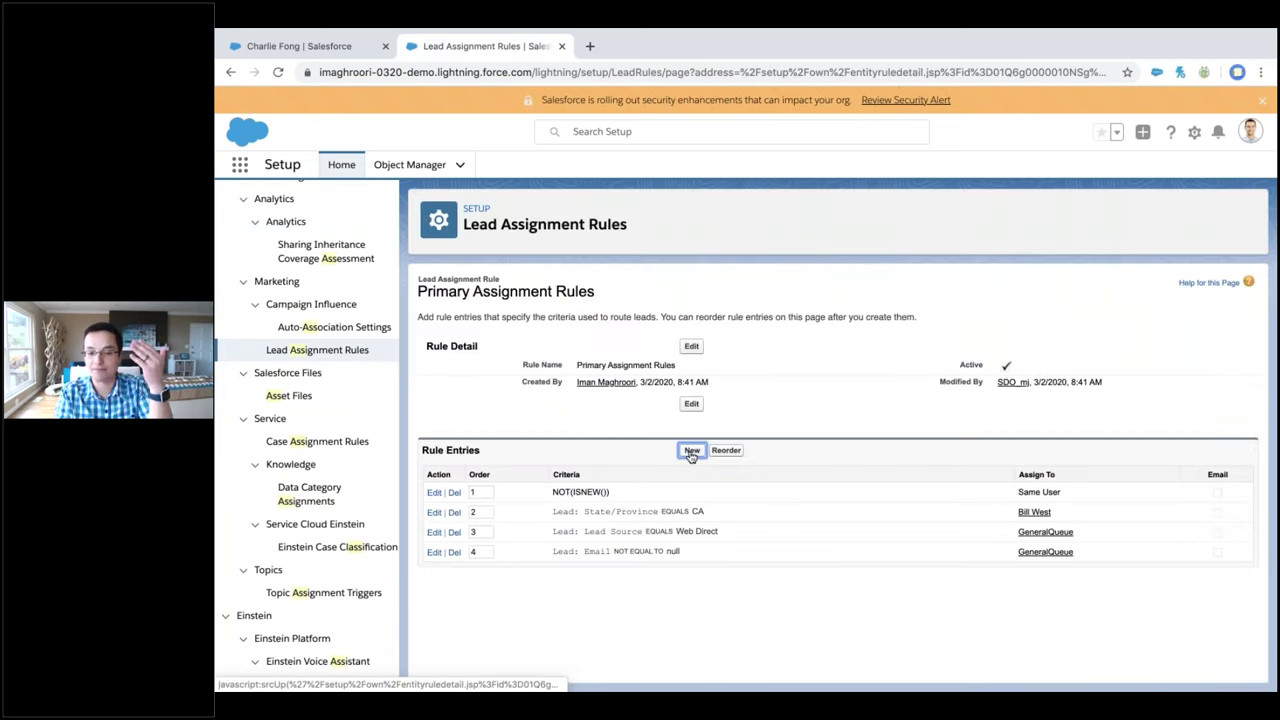
left_click(691, 452)
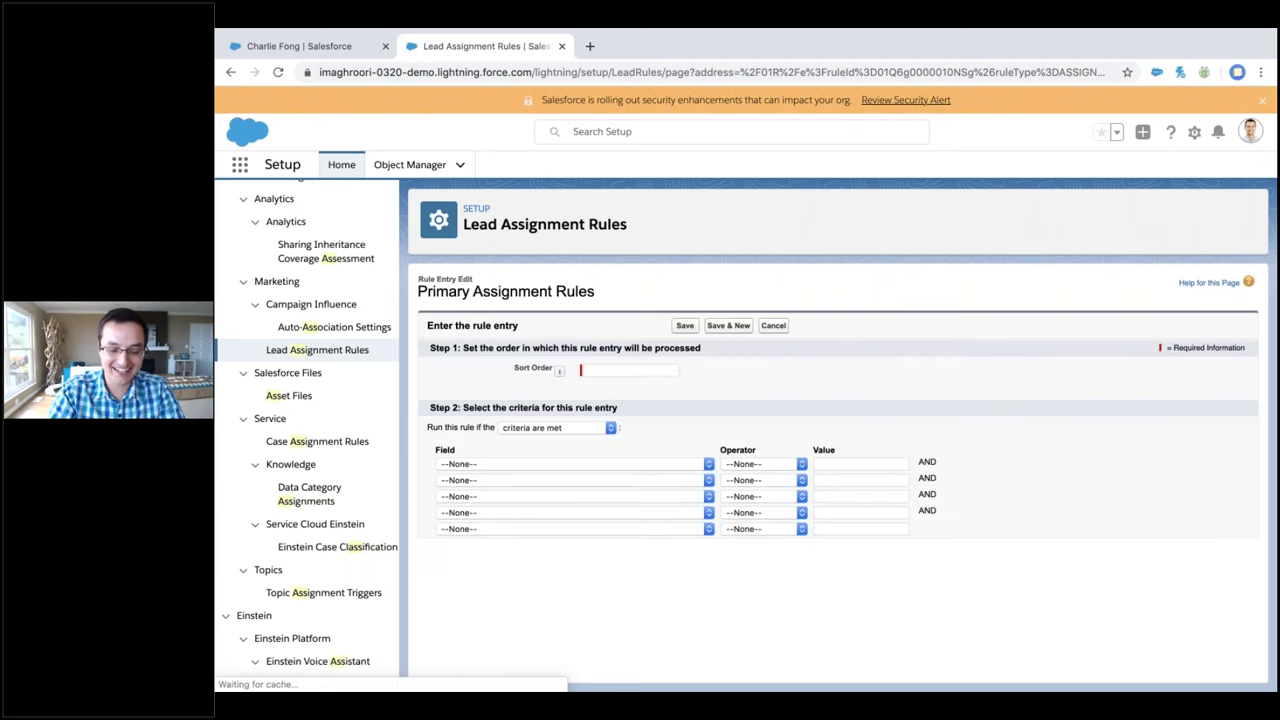
type("4")
left_click(608, 466)
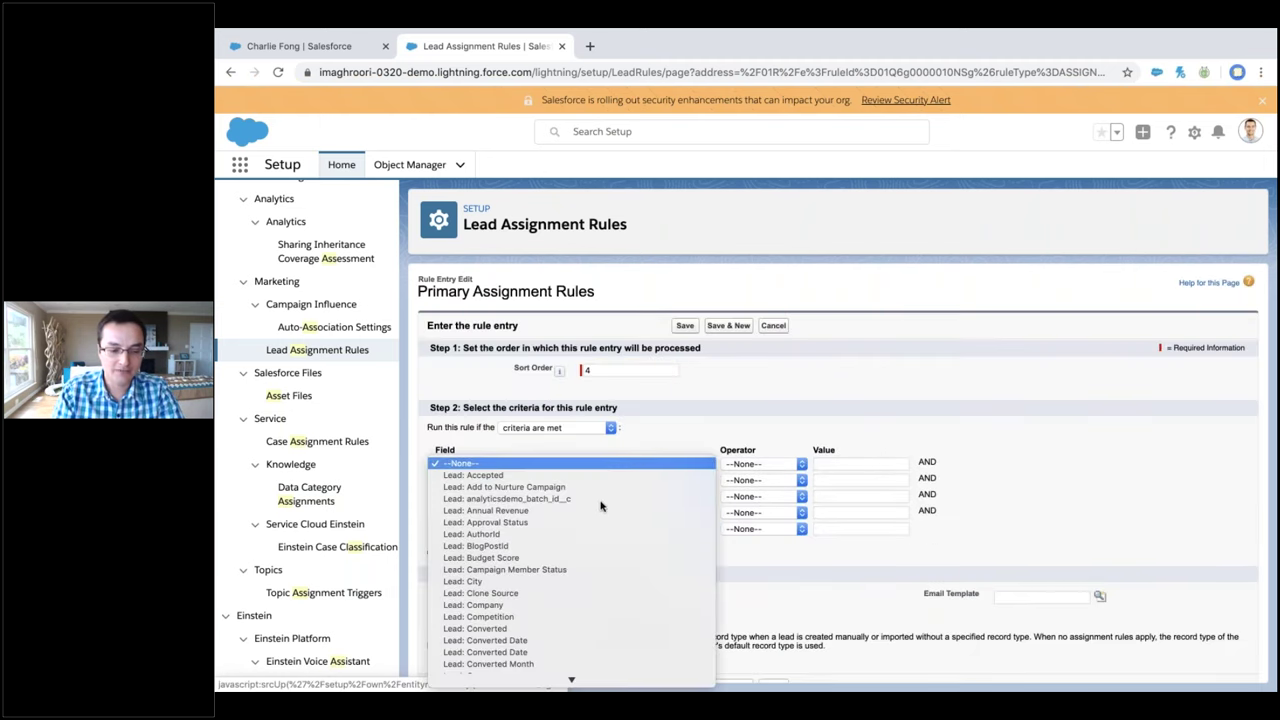
scroll(600, 505, "down", 2)
left_click(594, 555)
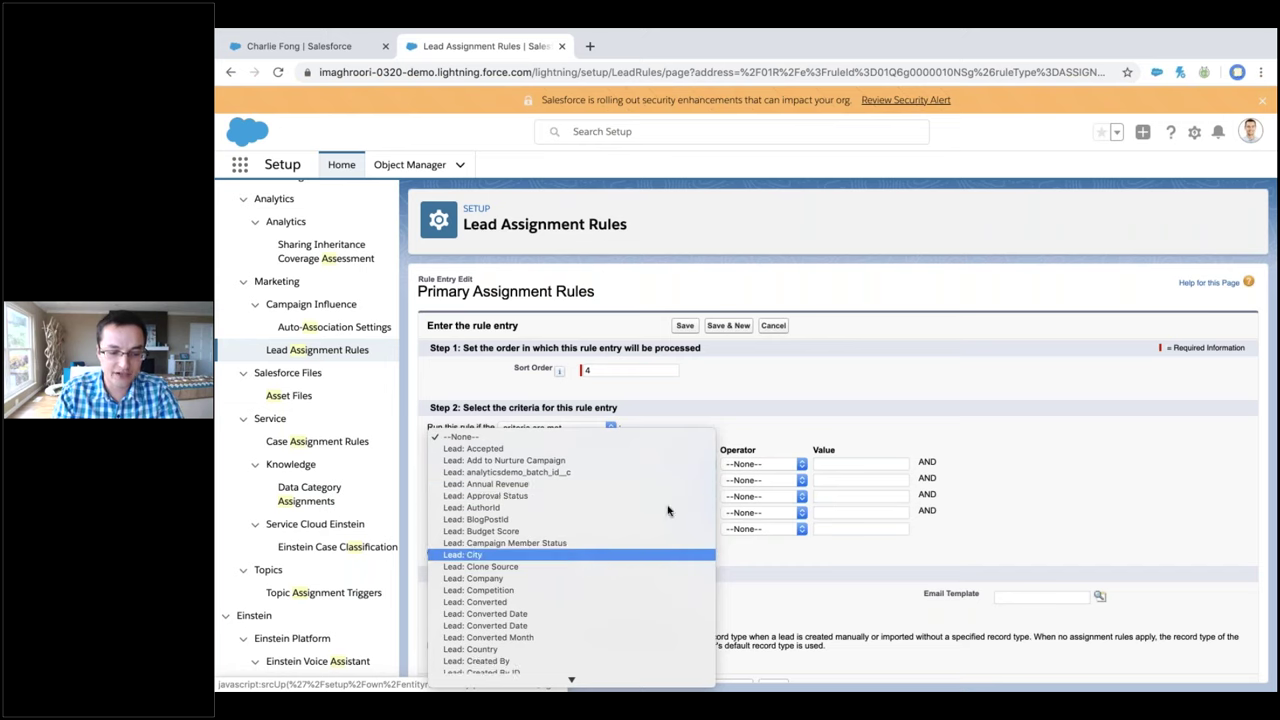
left_click(763, 464)
left_click(765, 477)
key("Tab")
type("San Francisco")
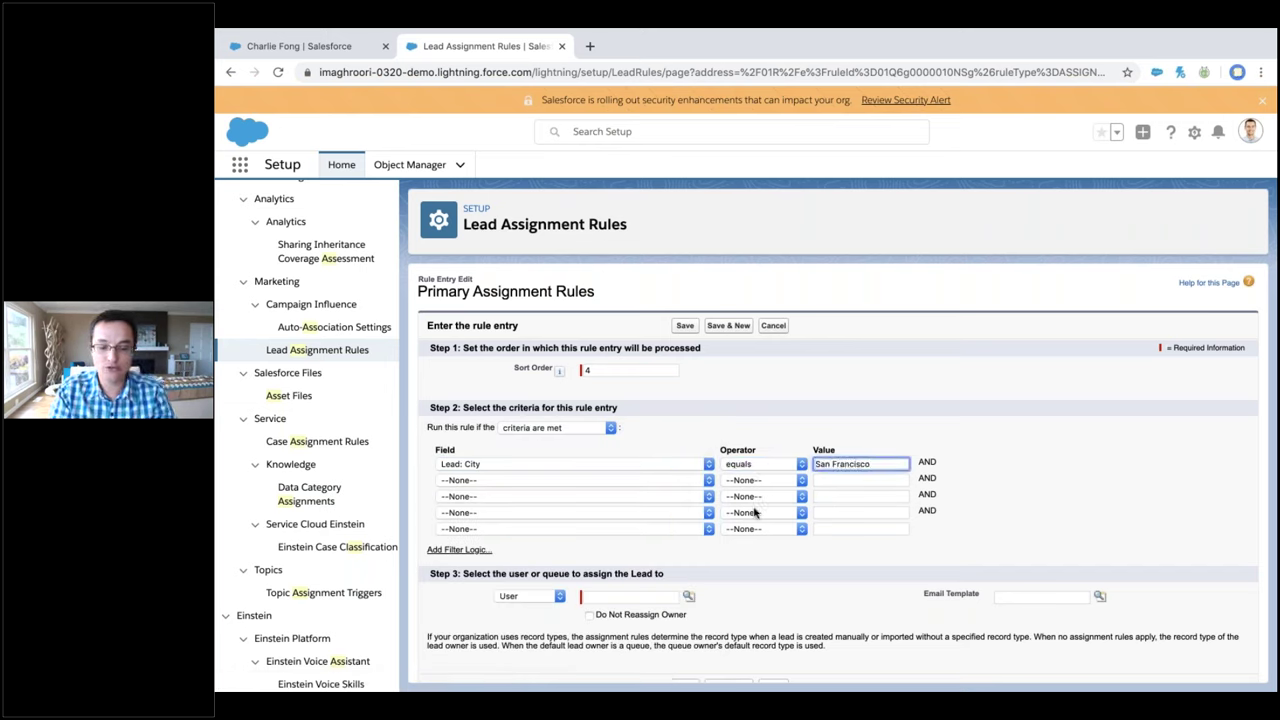
scroll(700, 545, "down", 1)
left_click(637, 572)
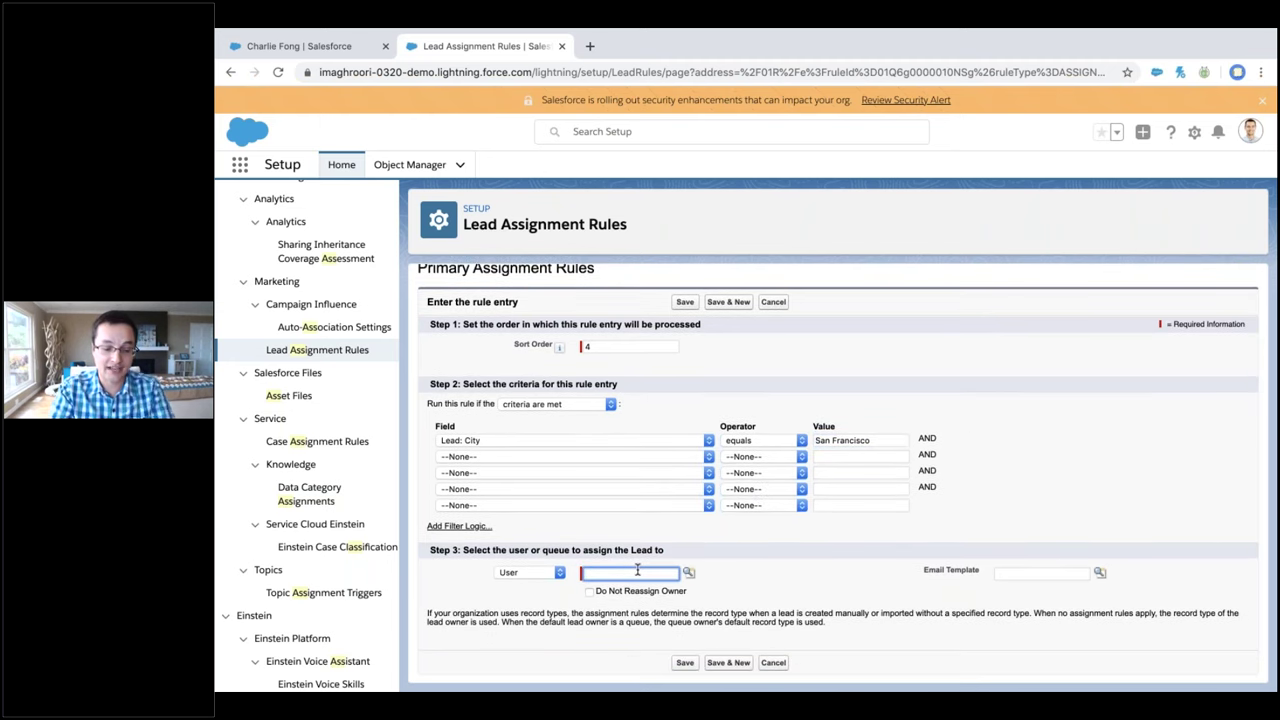
left_click(545, 572)
left_click(544, 590)
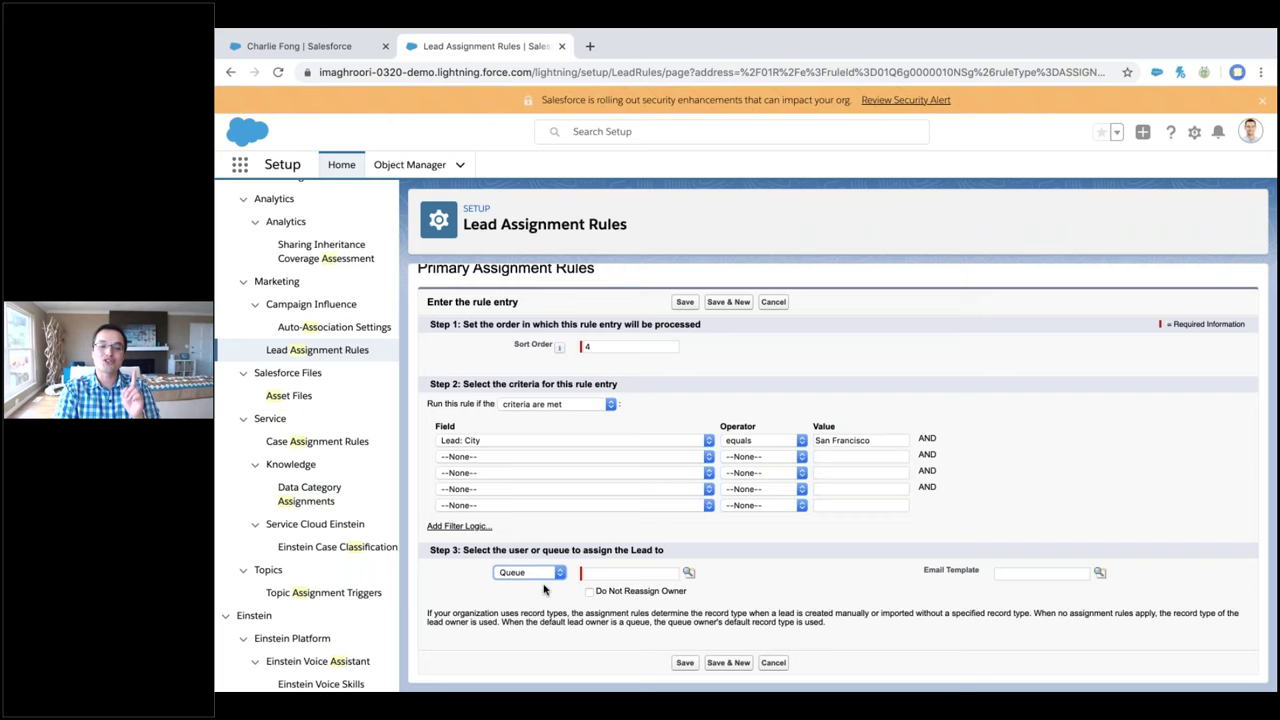
left_click(776, 303)
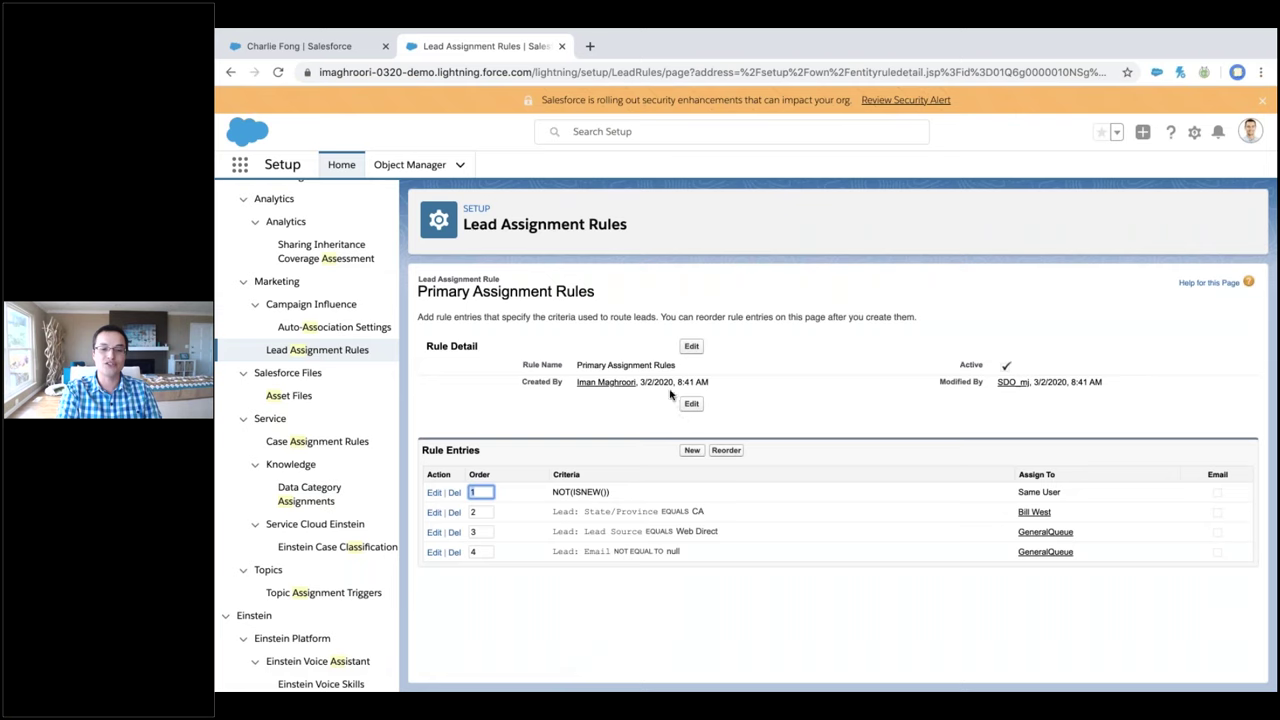
left_click(690, 347)
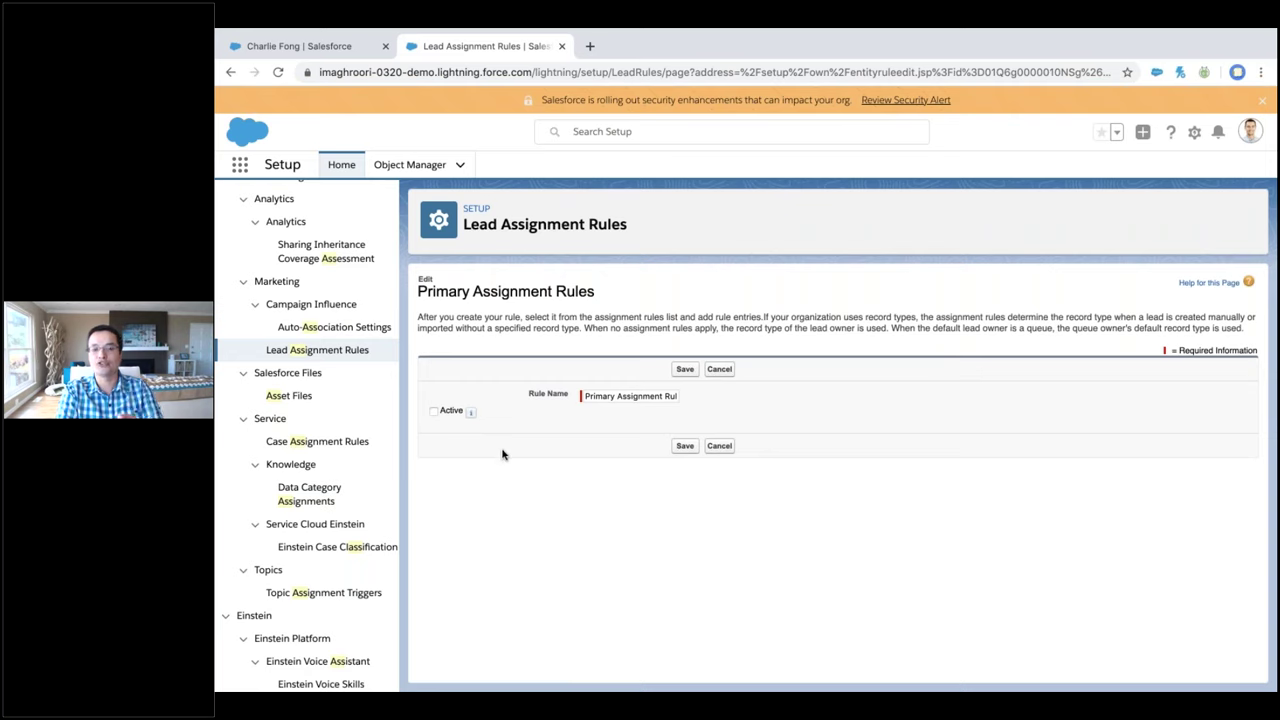
left_click(729, 450)
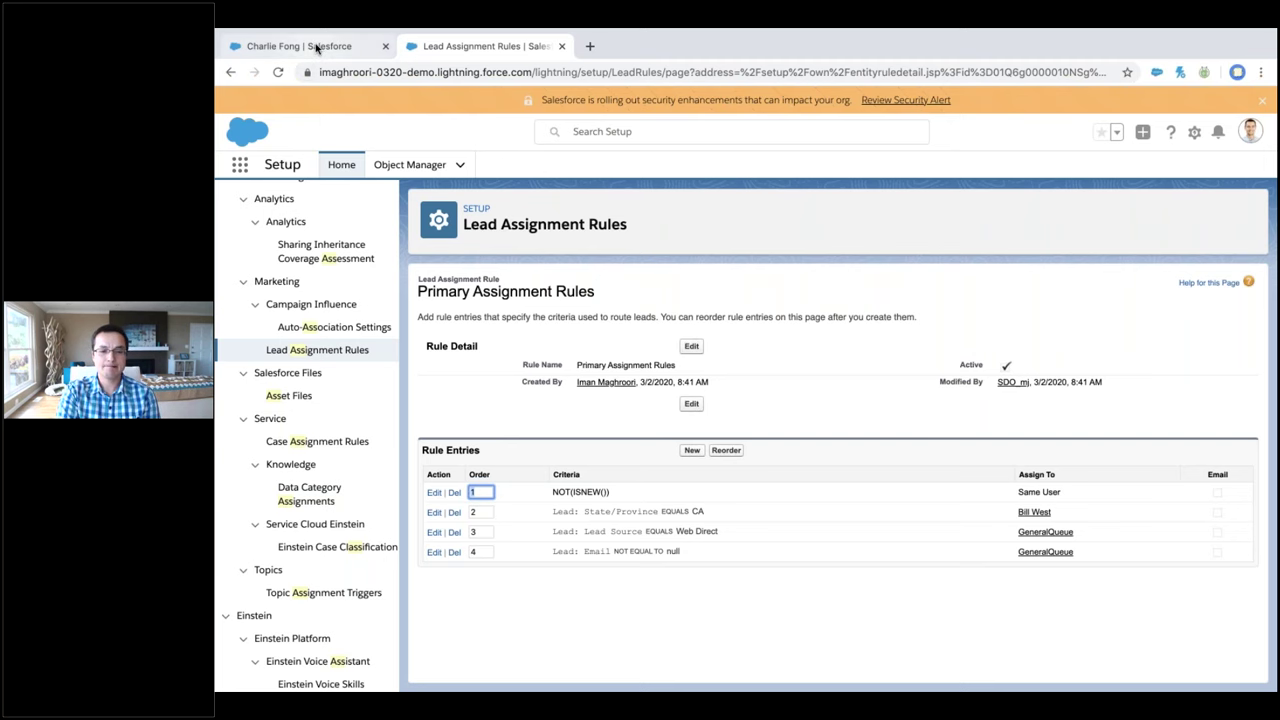
left_click(316, 47)
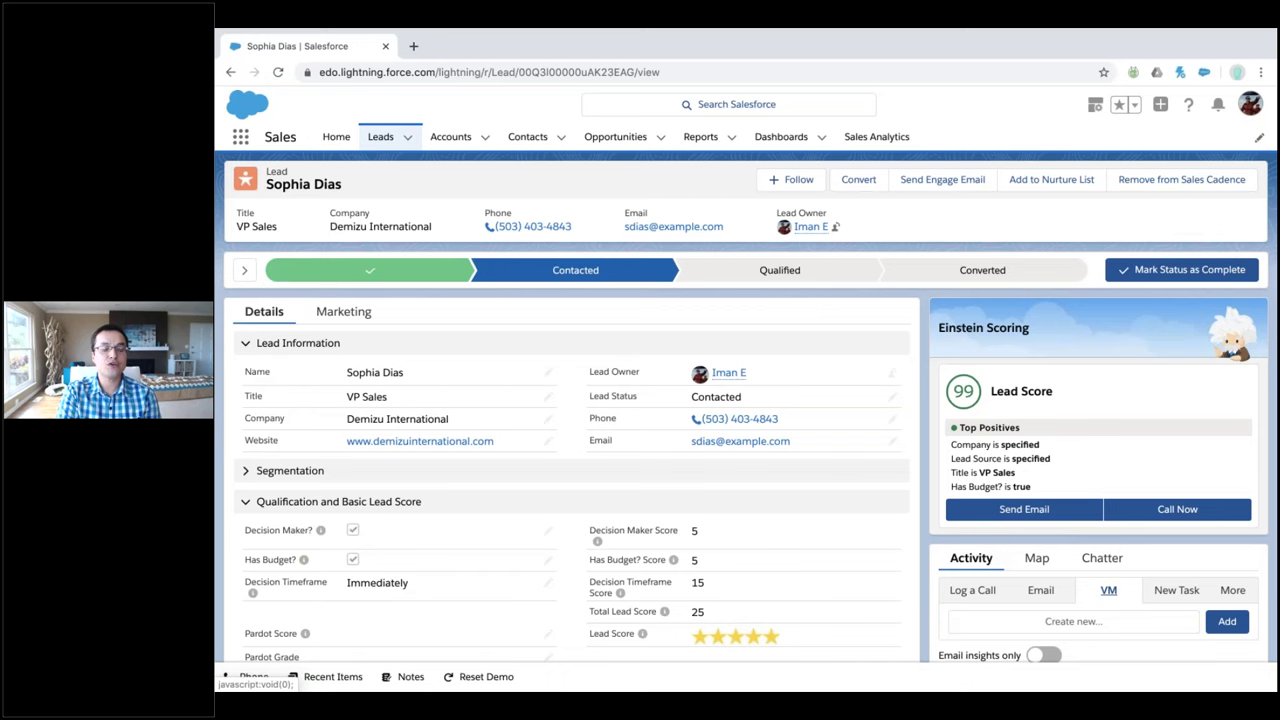
View the VP Sales lead's Marketing details, showing Campaign History (0) and no engagement history
left_click(343, 311)
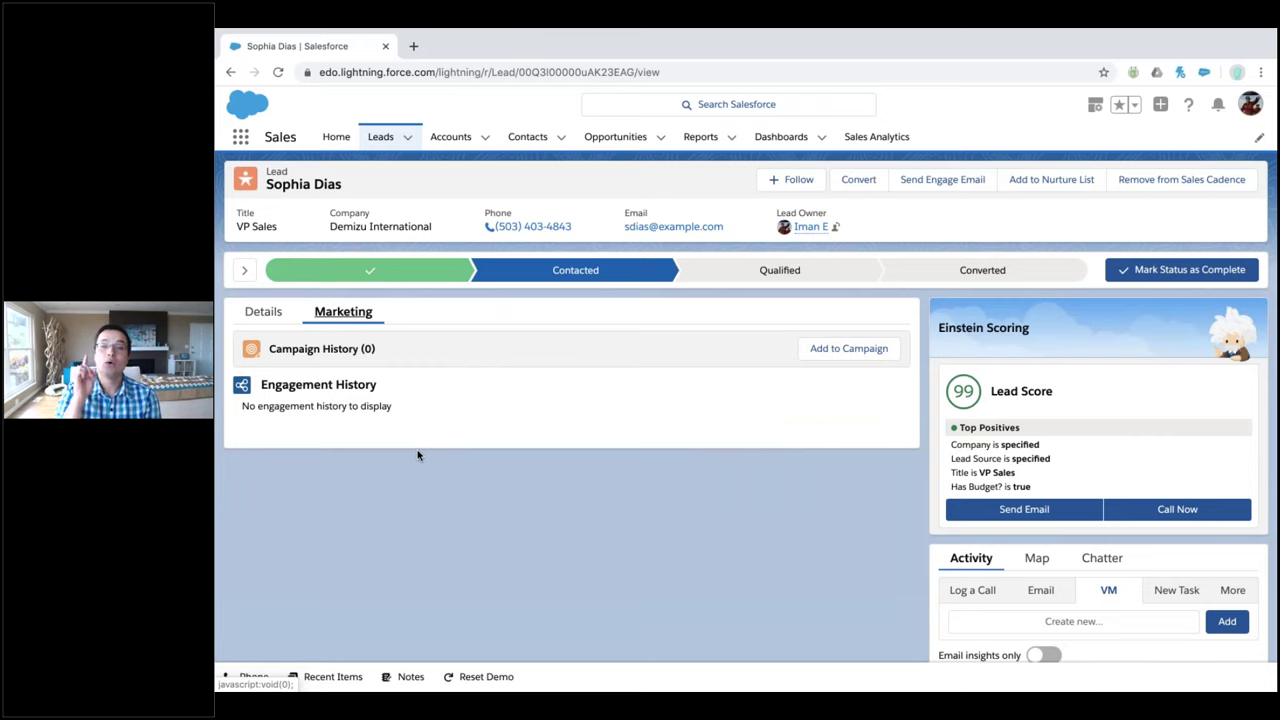
Review the lead's Details, including qualification scores totalling 25 and Einstein score 99
left_click(265, 313)
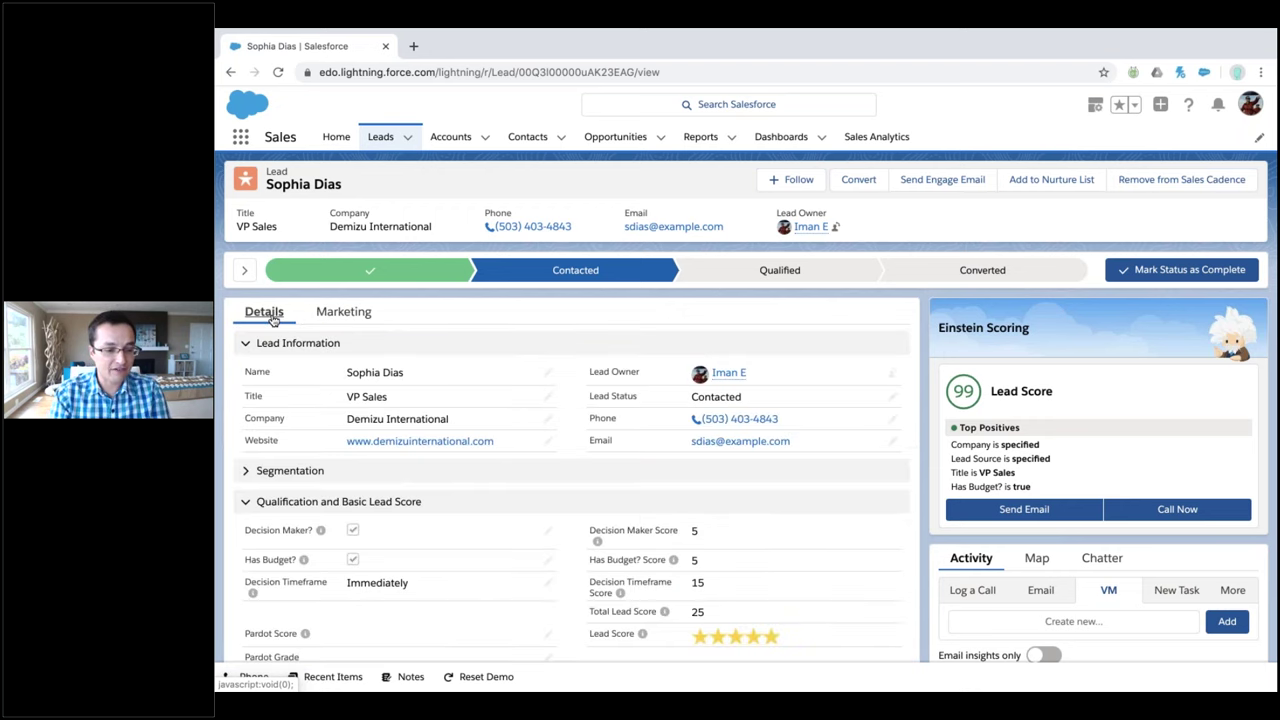
scroll(492, 445, "down", 1)
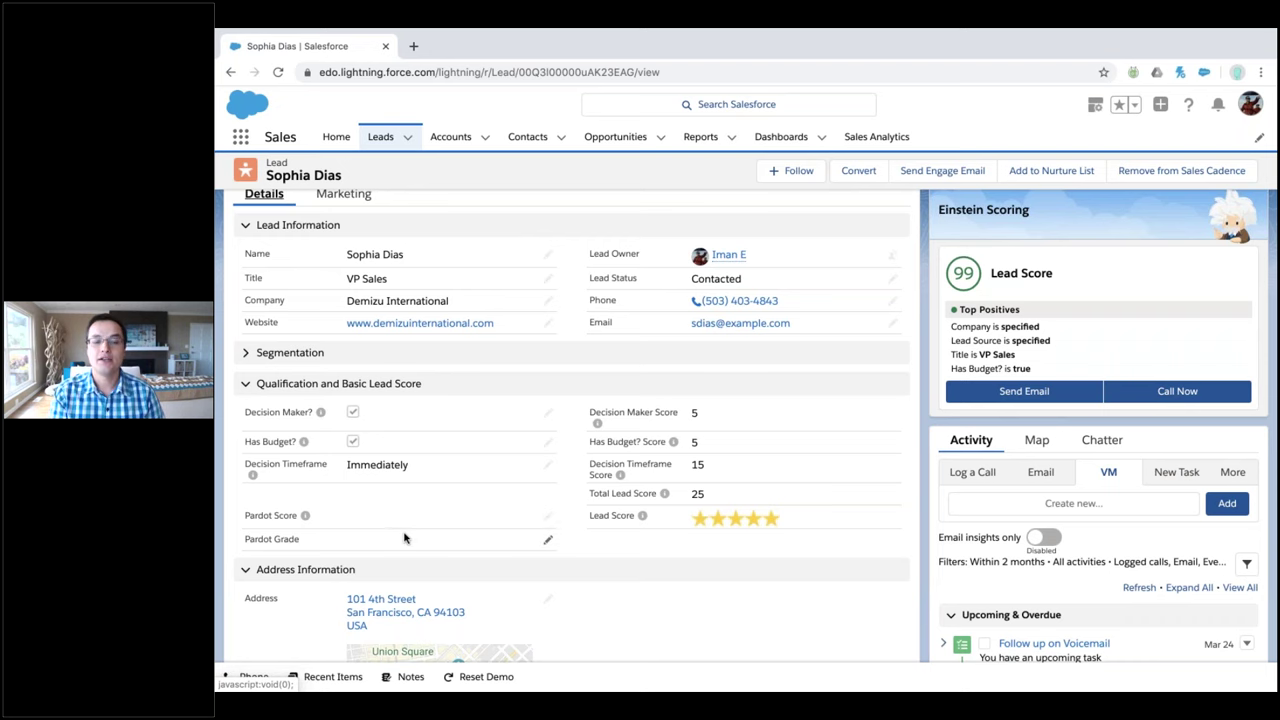
scroll(404, 538, "down", 1)
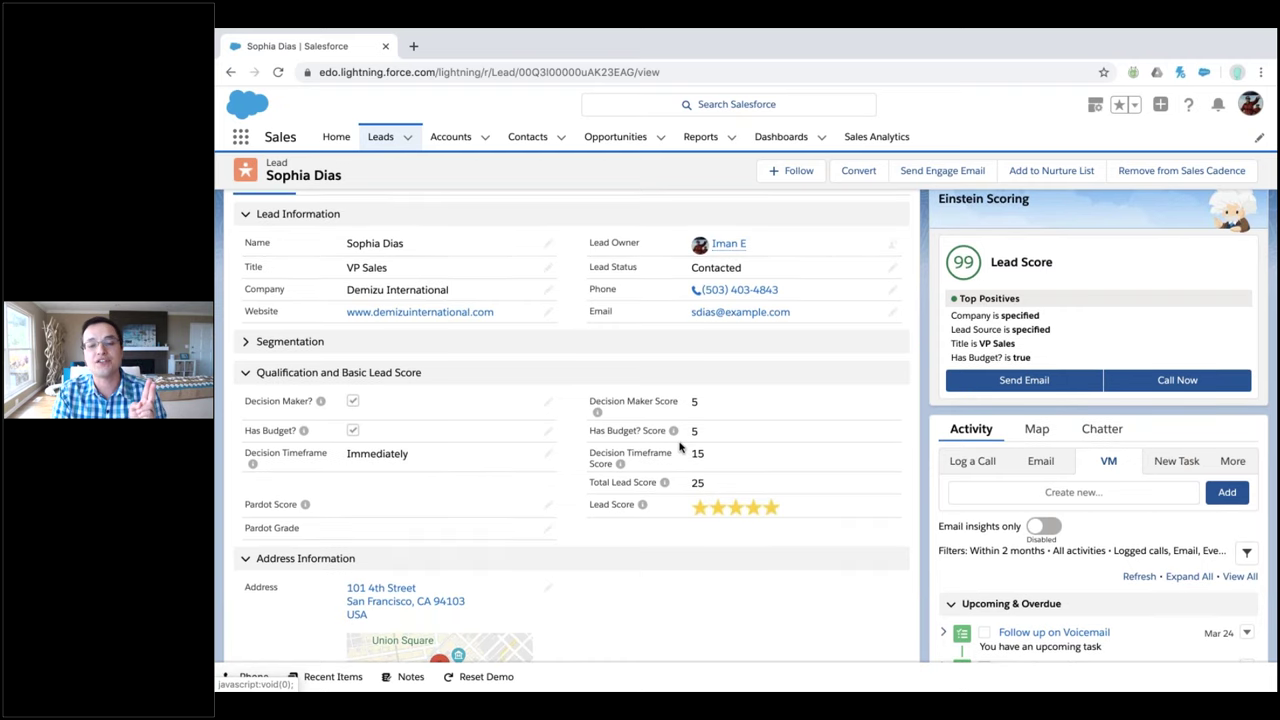
scroll(680, 447, "up", 3)
Send the lead the EDO - Introduction engage email from Uncategorized > Email Templates
left_click(943, 181)
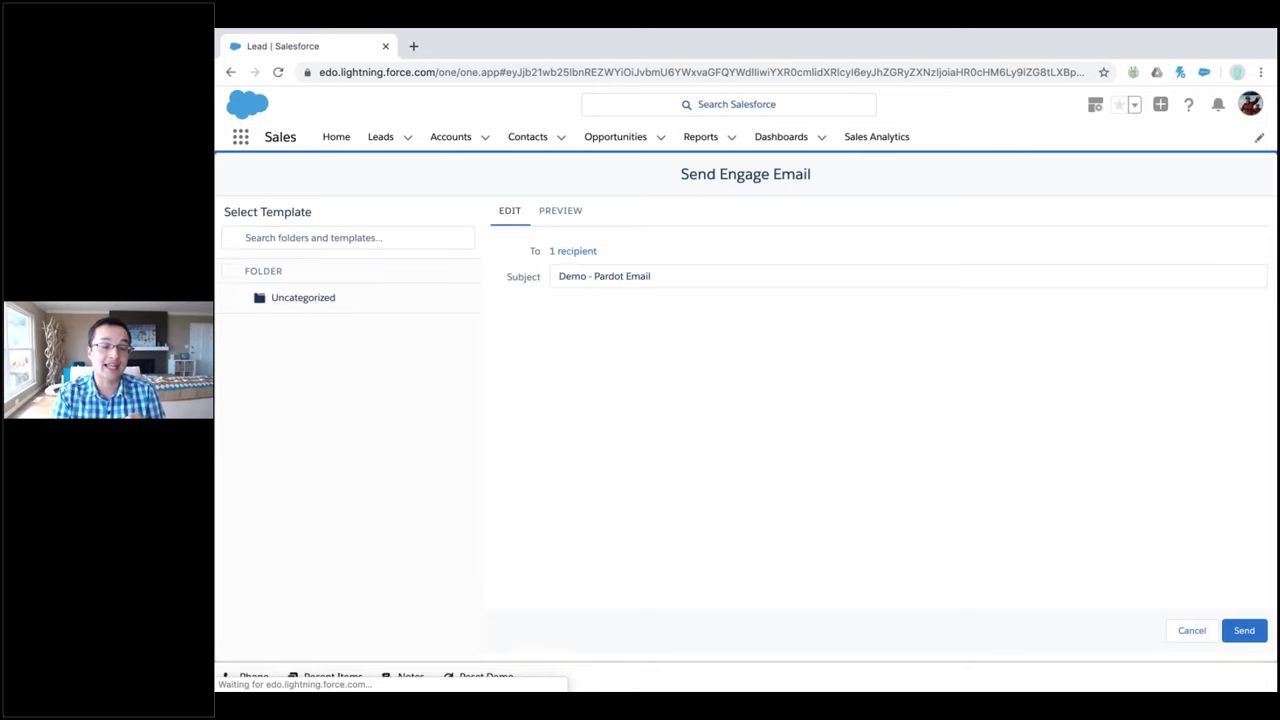
left_click(240, 297)
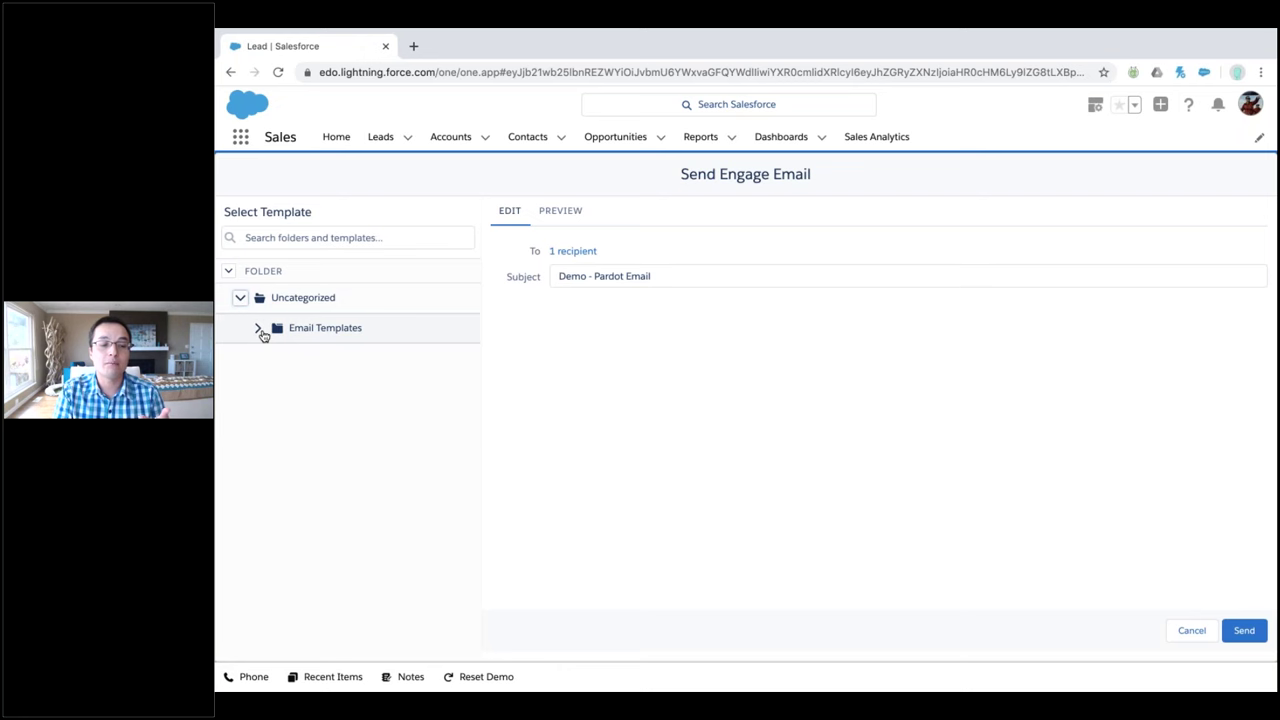
left_click(258, 328)
left_click(325, 358)
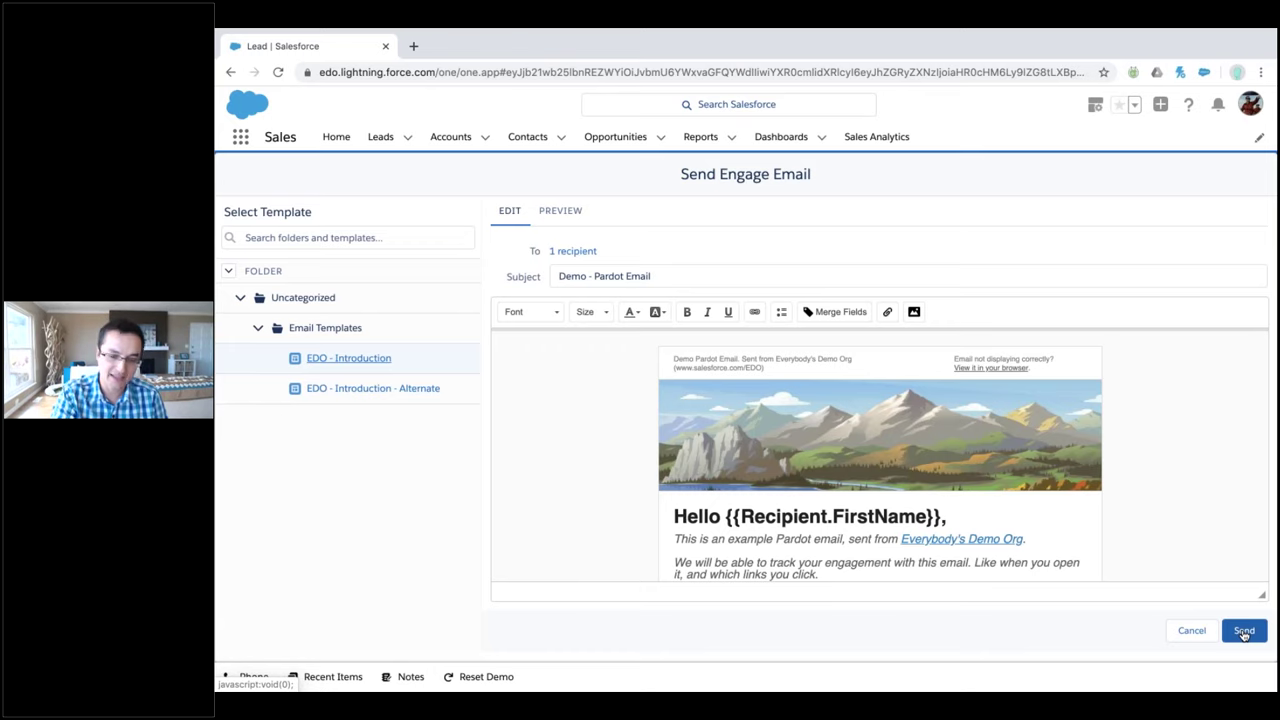
left_click(1244, 631)
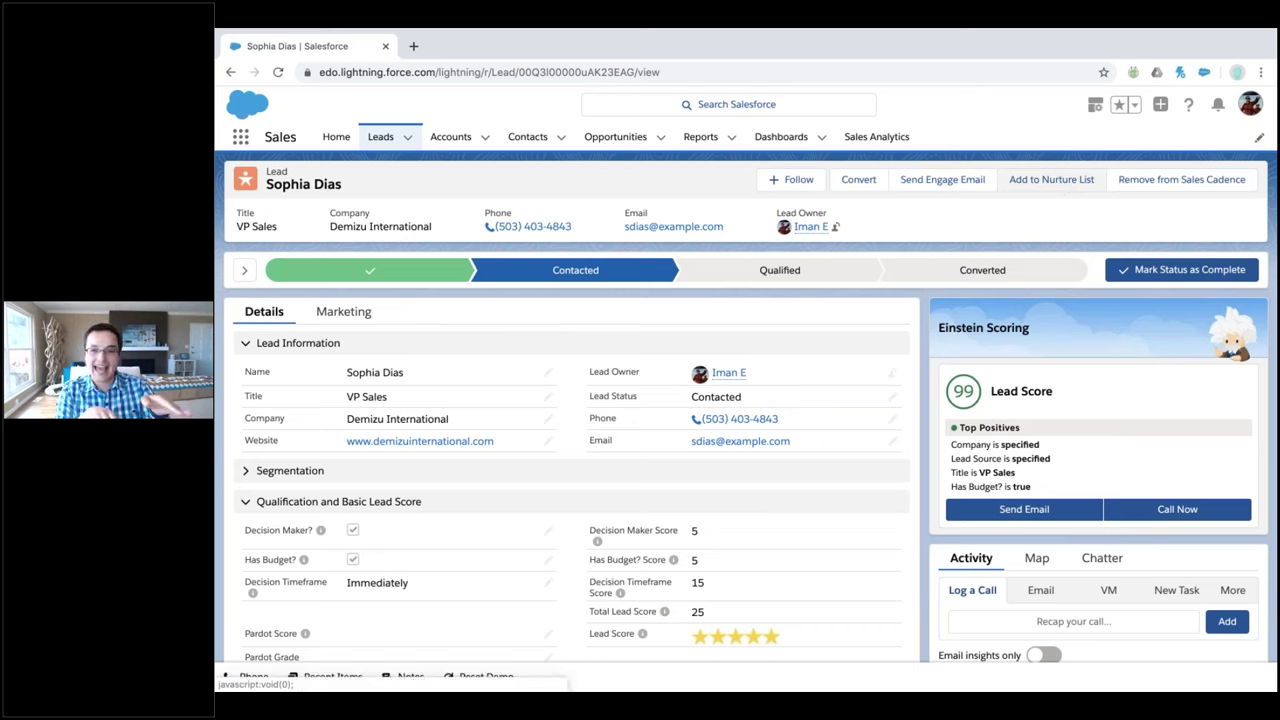
left_click(1051, 179)
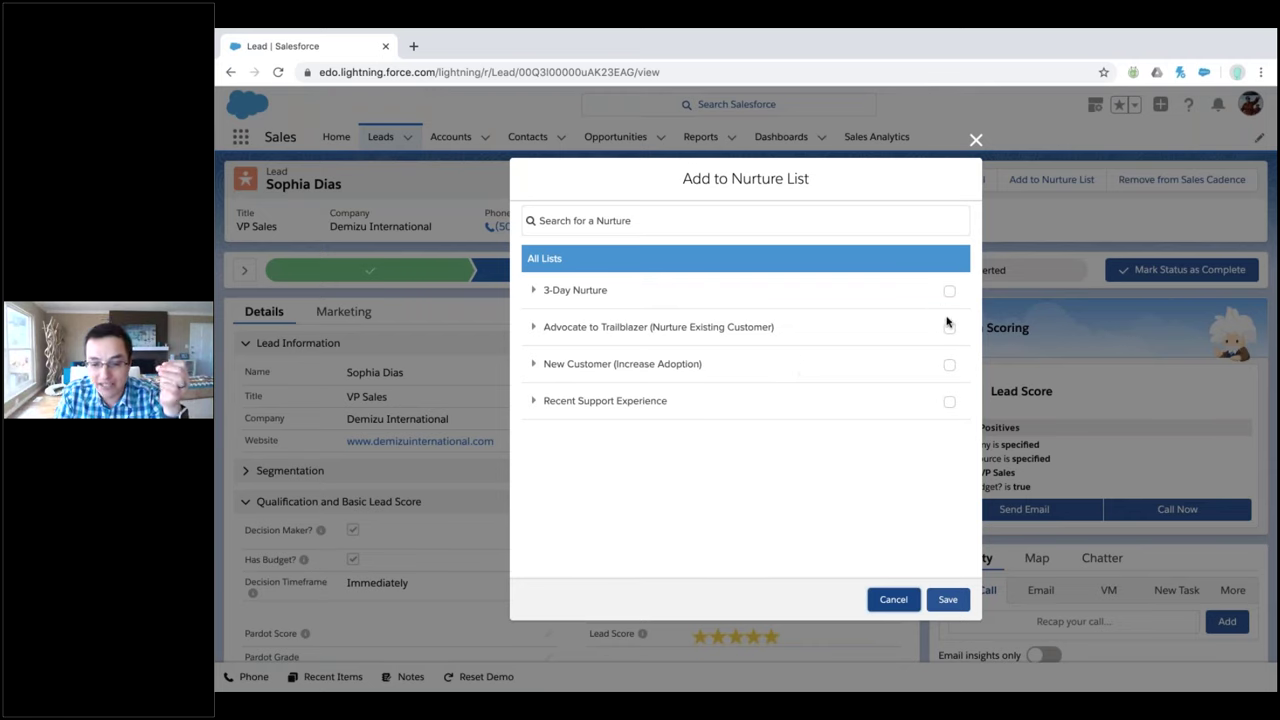
left_click(948, 402)
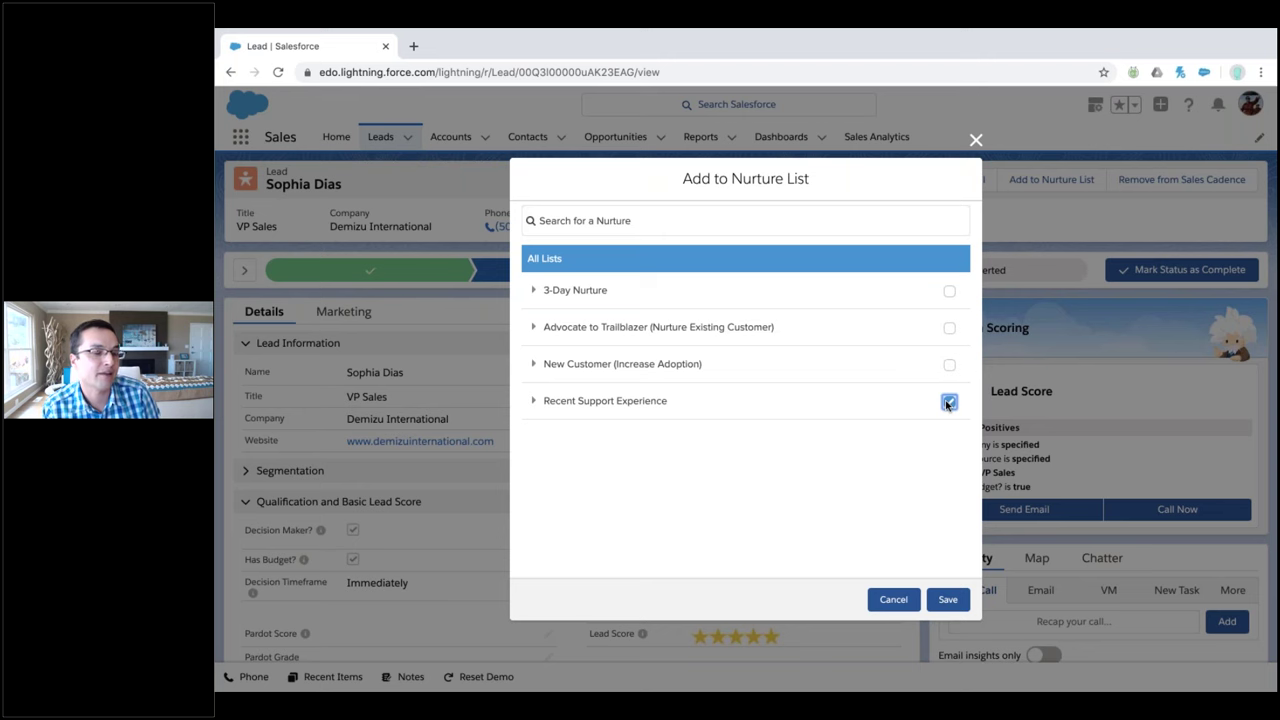
left_click(899, 606)
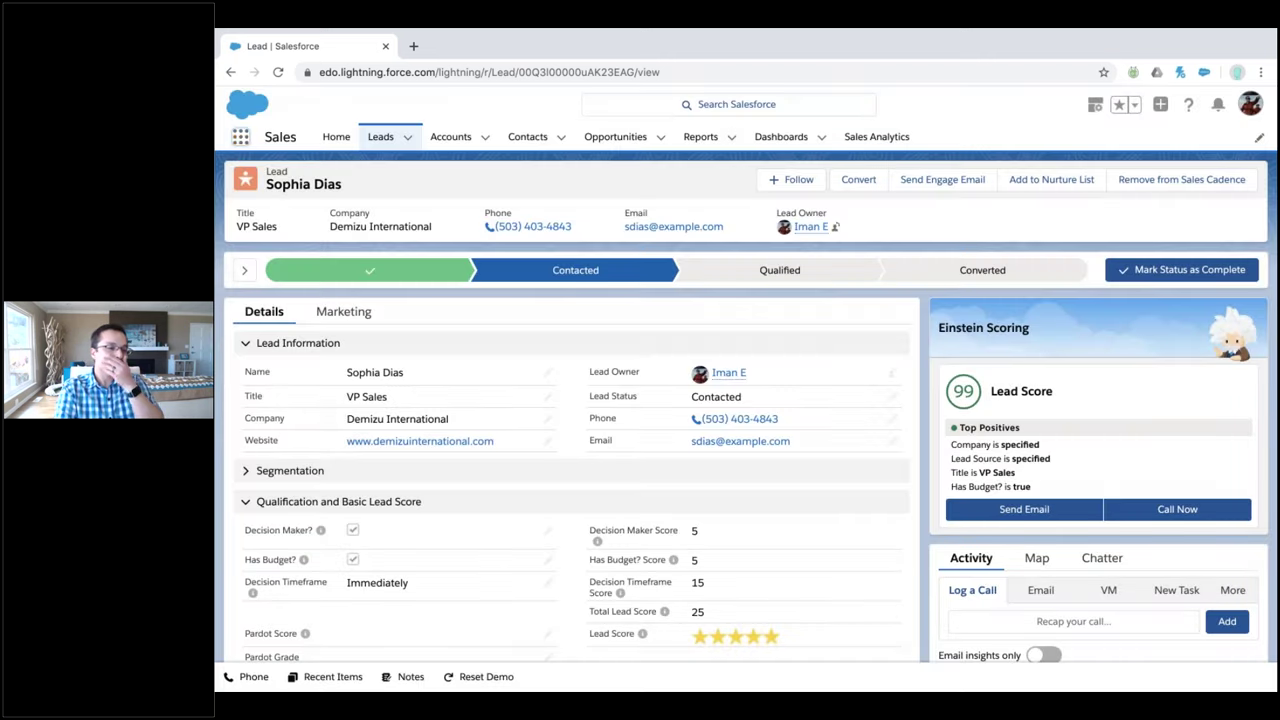
Switch to the Pardot app and open its Engage Alerts page
left_click(240, 136)
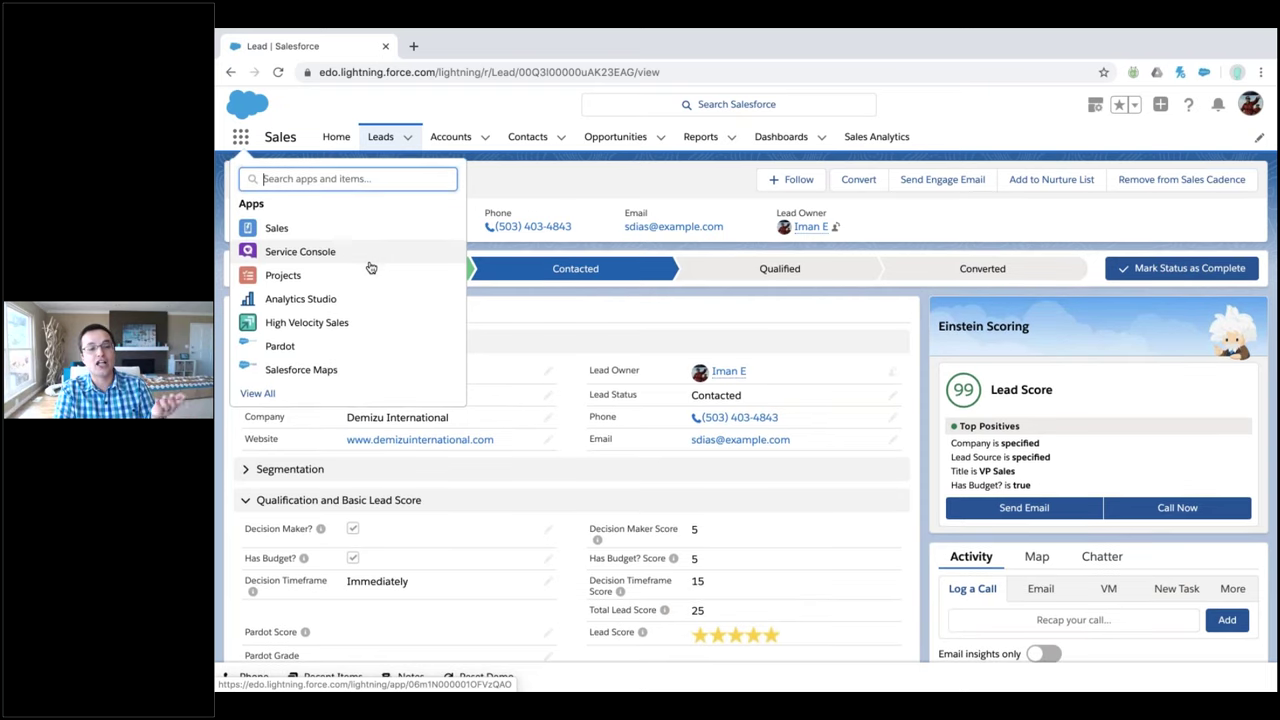
scroll(313, 328, "down", 1)
left_click(282, 347)
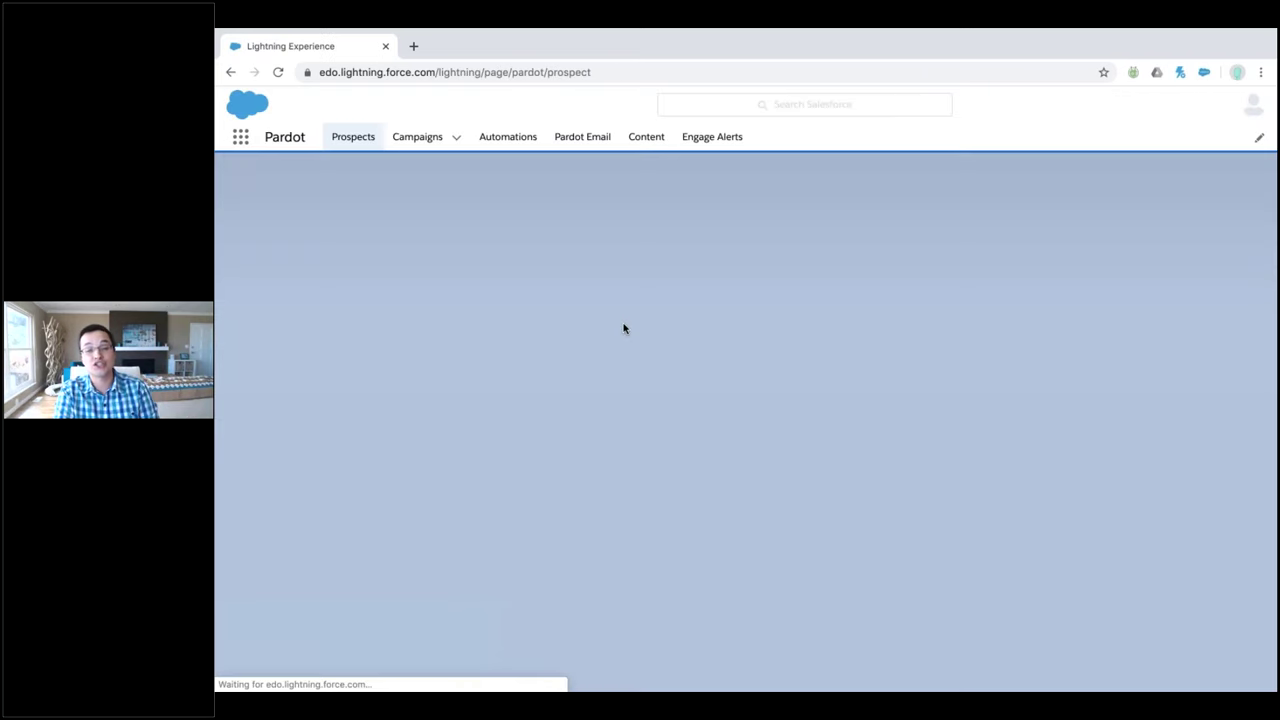
left_click(702, 140)
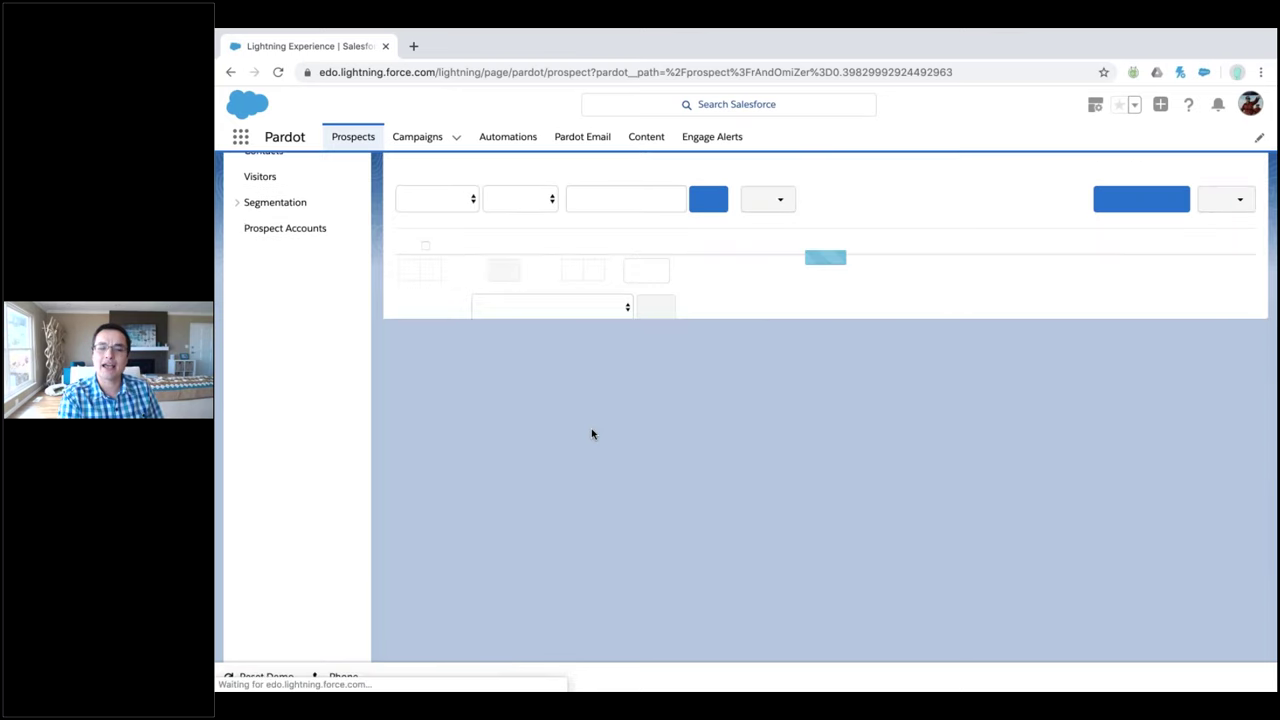
left_click(698, 141)
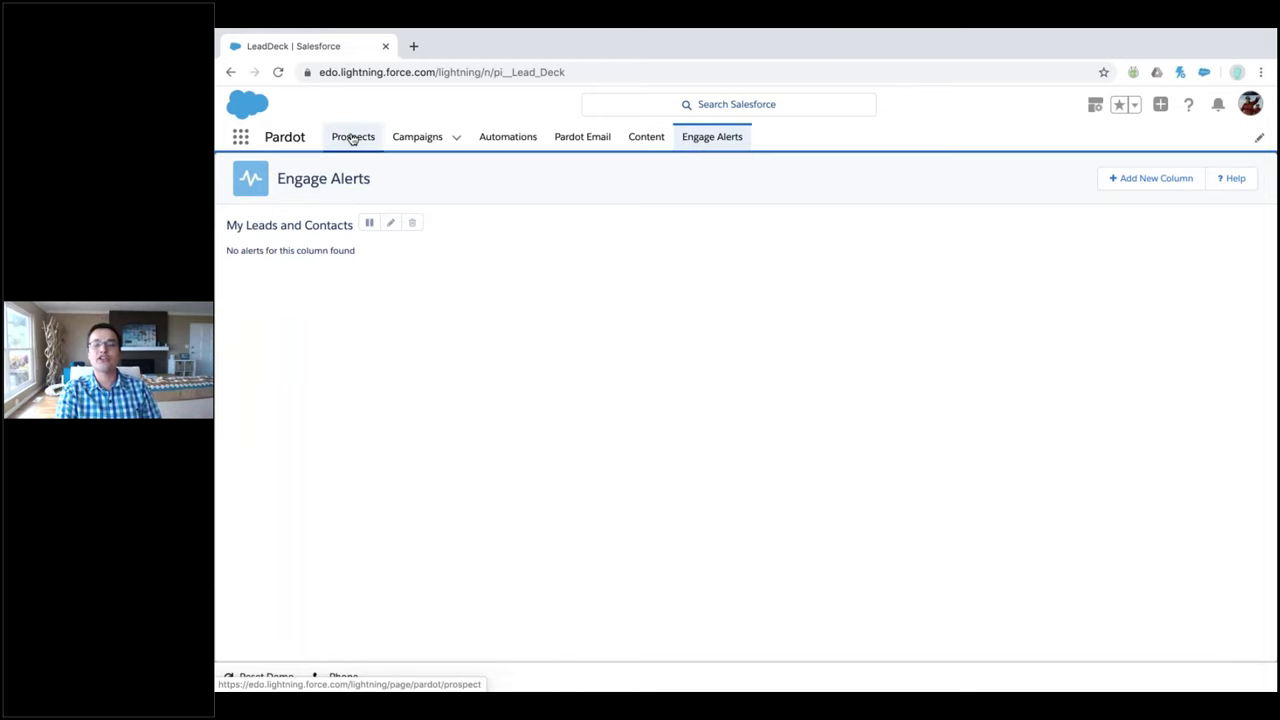
Switch to the Sales app to show its Home dashboard with My Pipeline and My Tasks
scroll(352, 139, "left", 5)
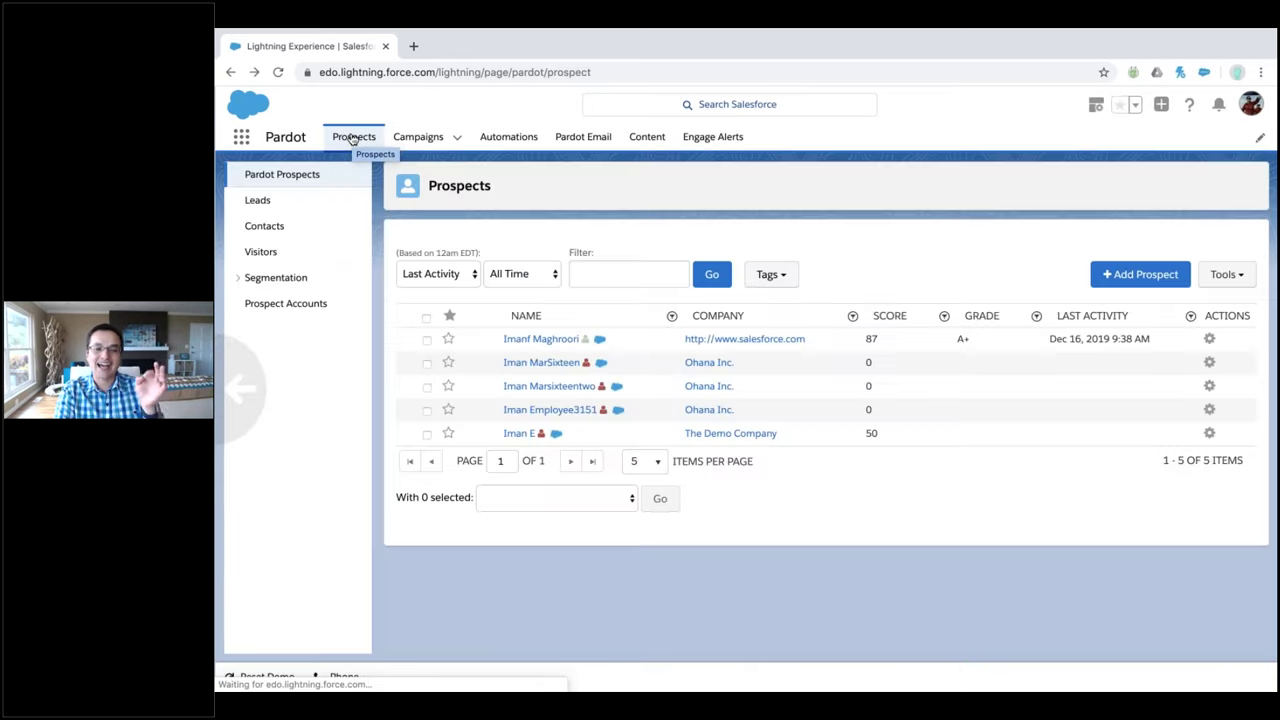
left_click(241, 136)
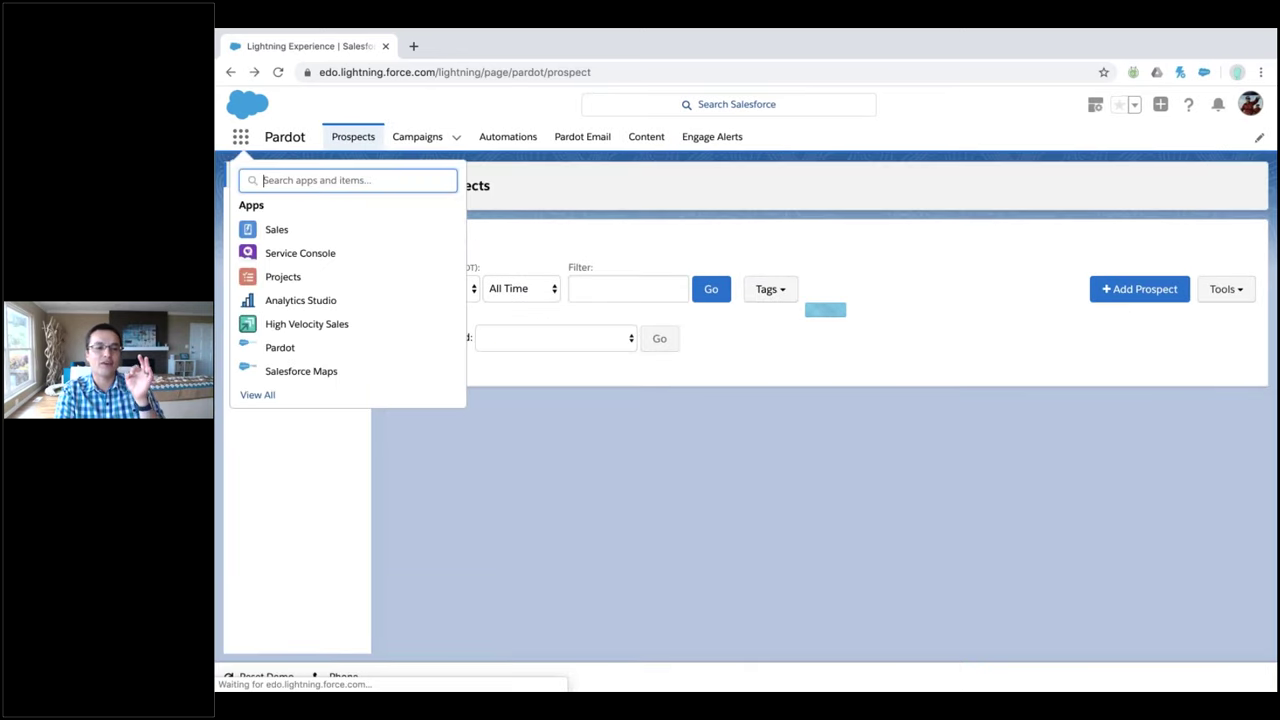
left_click(383, 239)
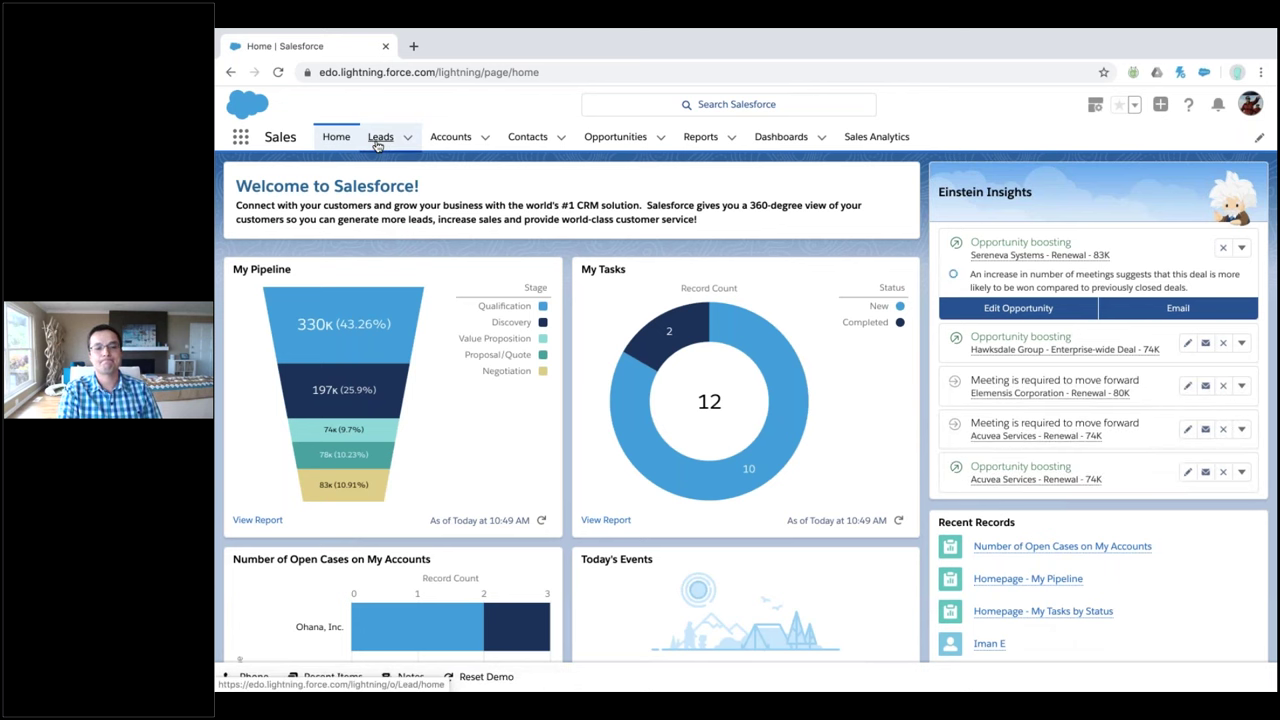
Show the Leads Recently Viewed list with title, company, phone and email
left_click(427, 219)
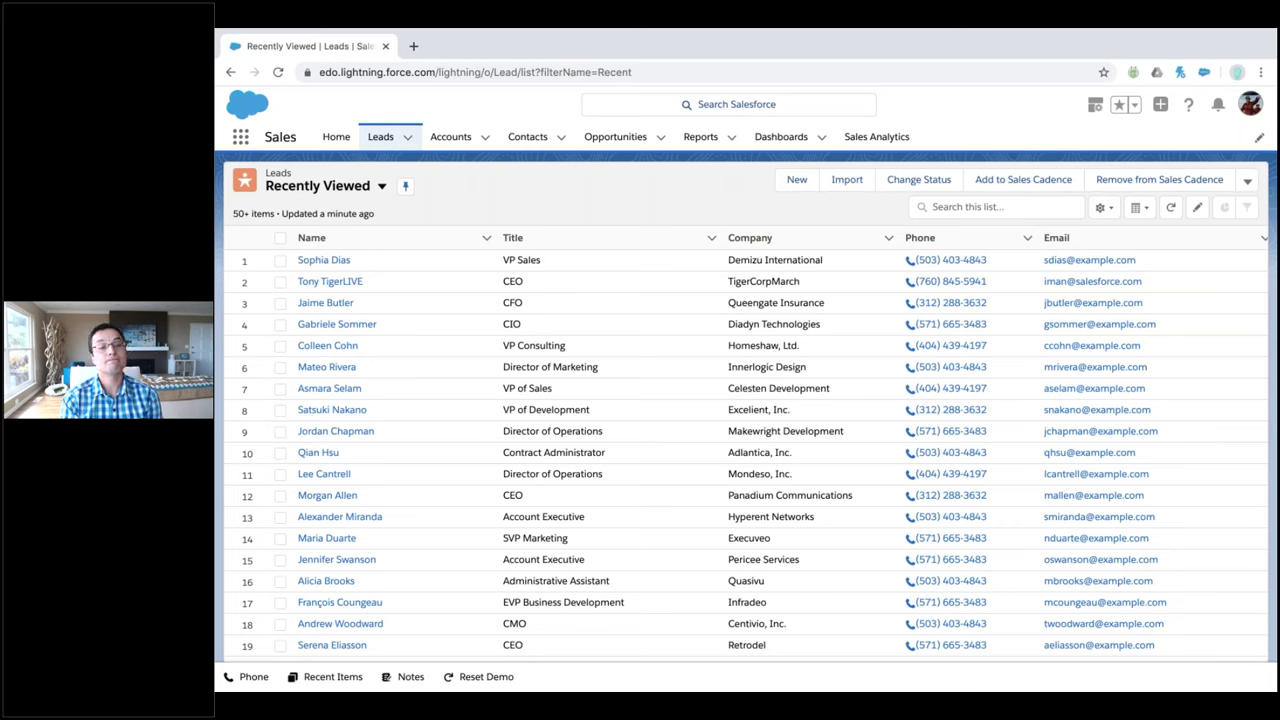
Open the Demizu International VP Sales lead and dismiss Add to Nurture List without adding
left_click(334, 260)
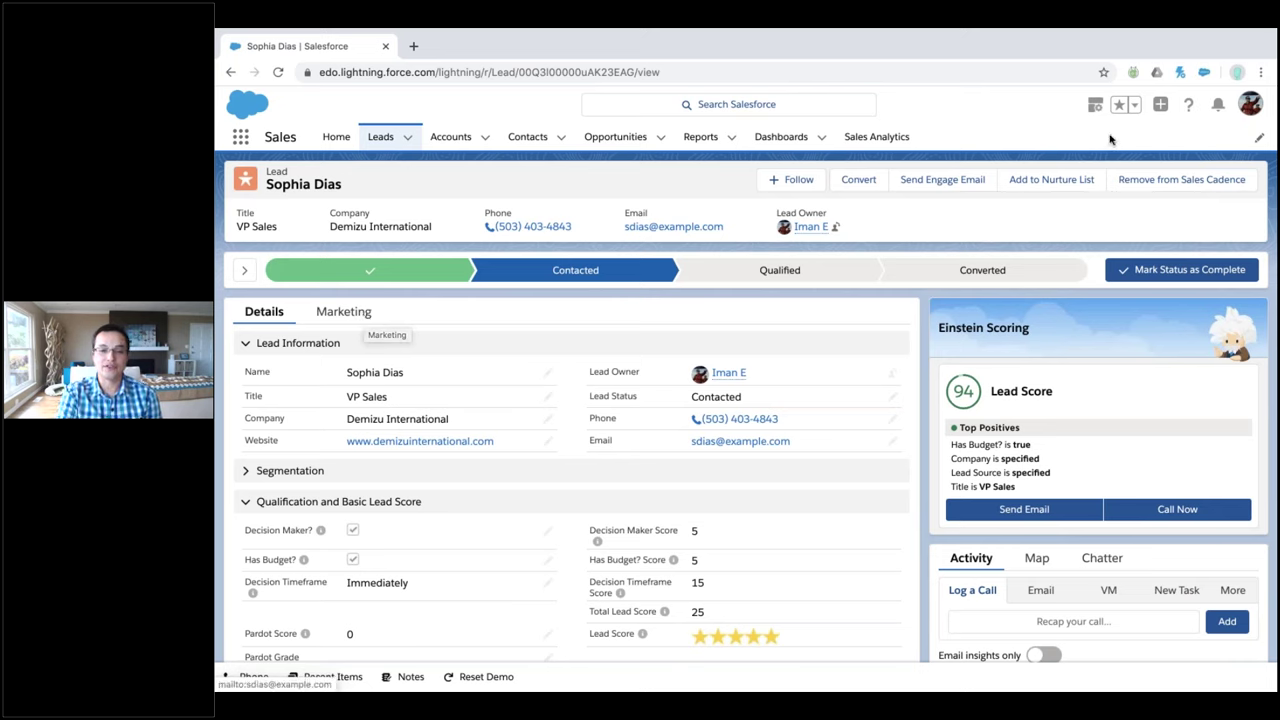
left_click(1051, 180)
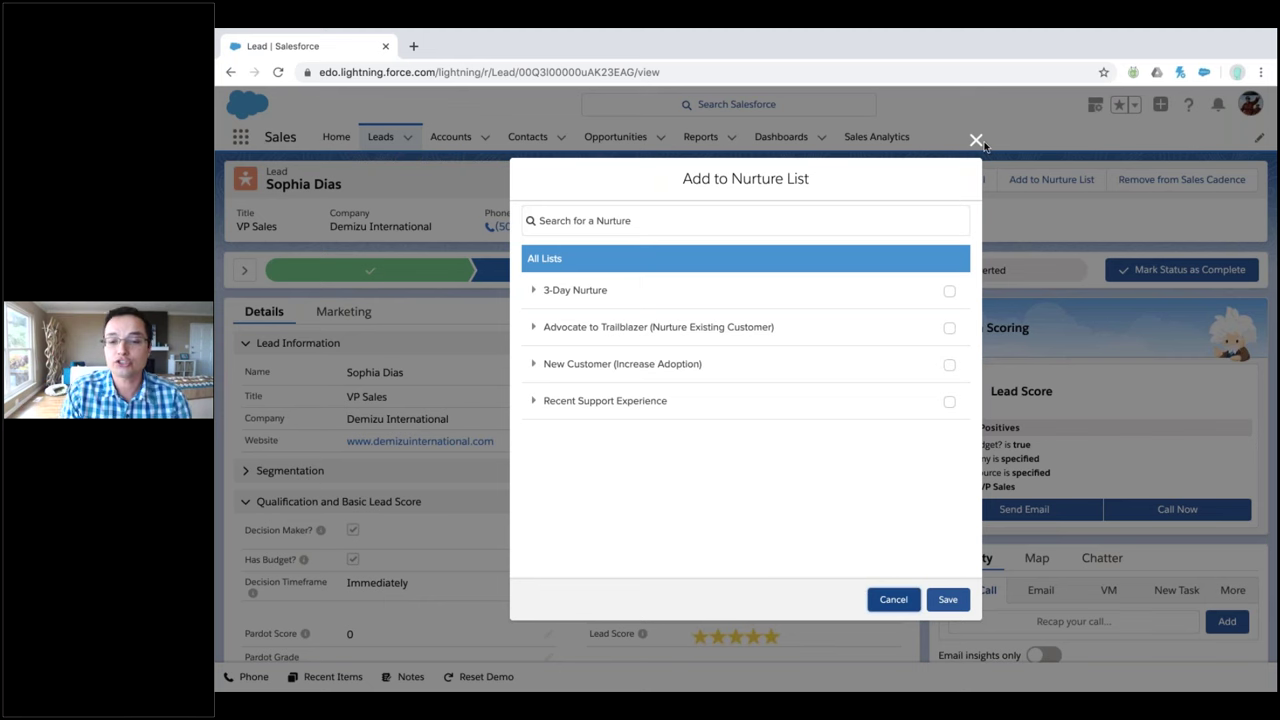
left_click(976, 142)
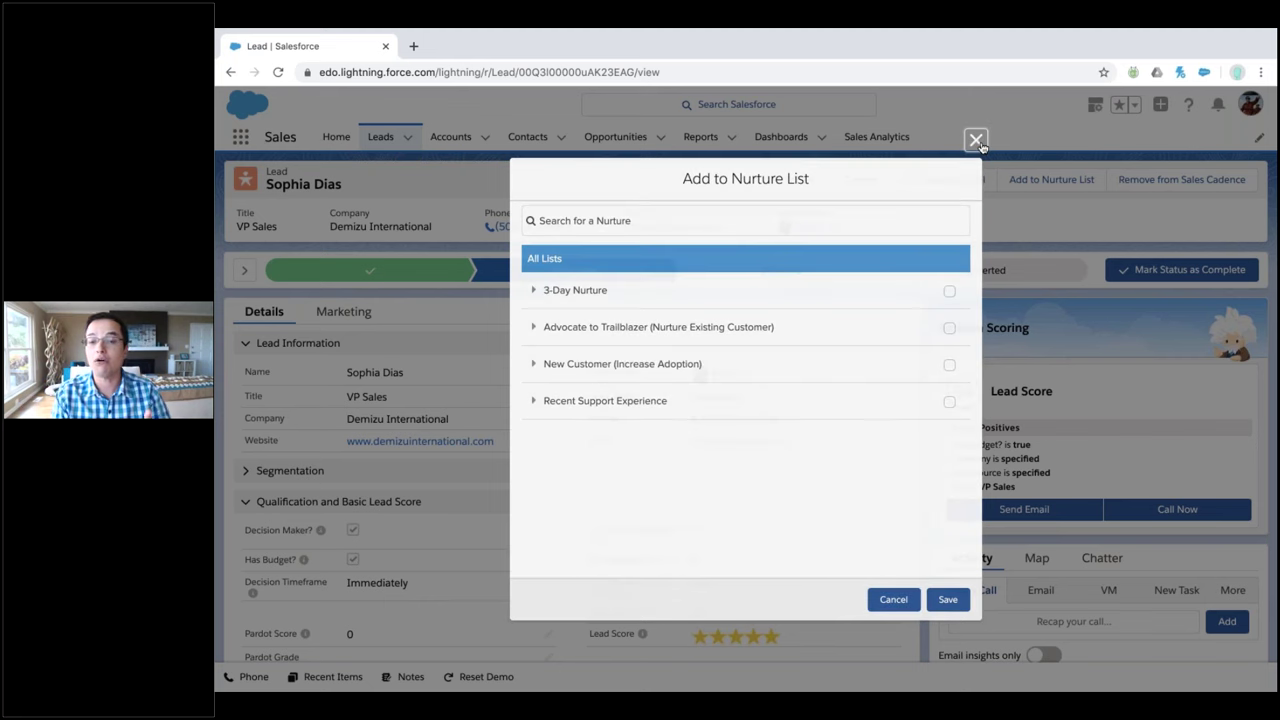
scroll(481, 473, "down", 1)
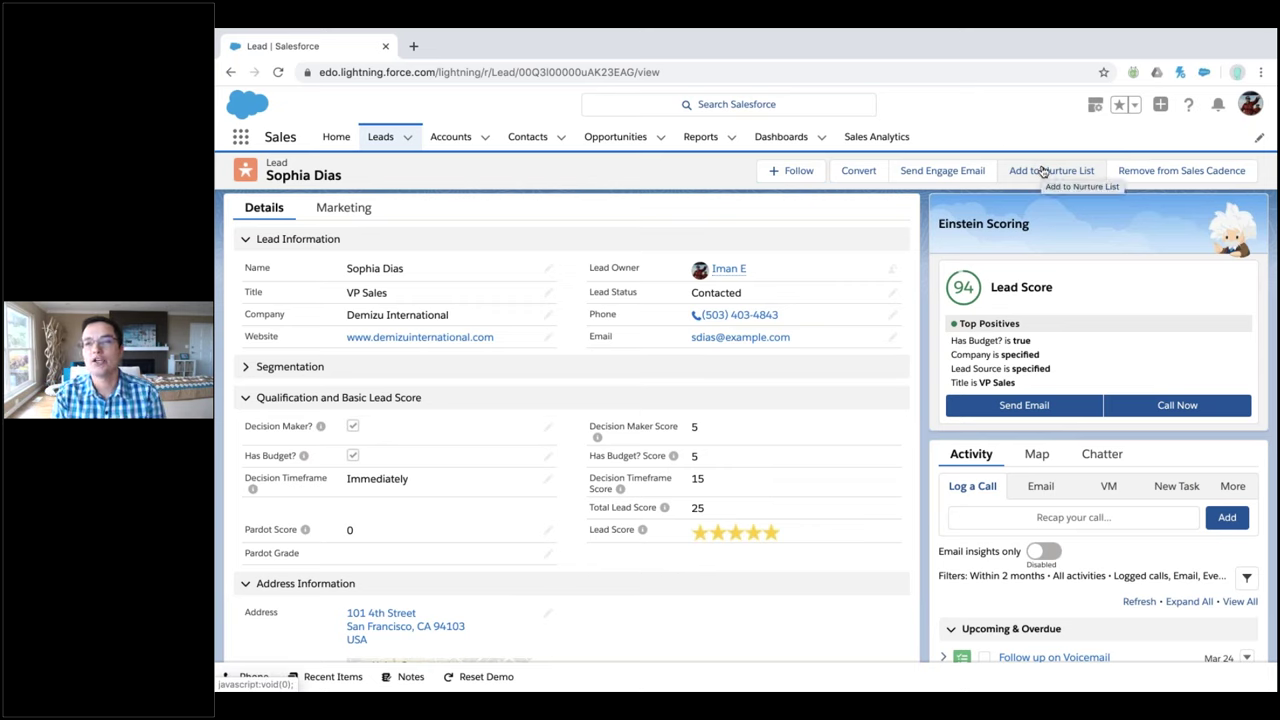
left_click(1043, 171)
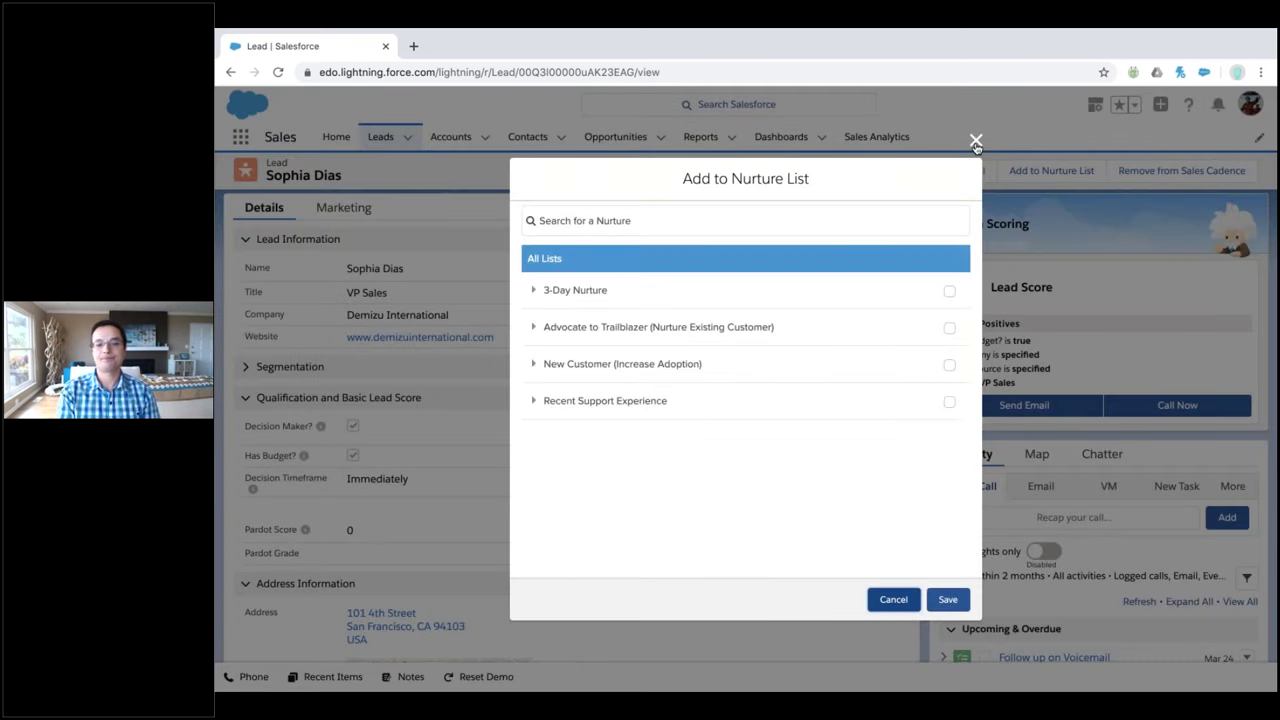
left_click(976, 142)
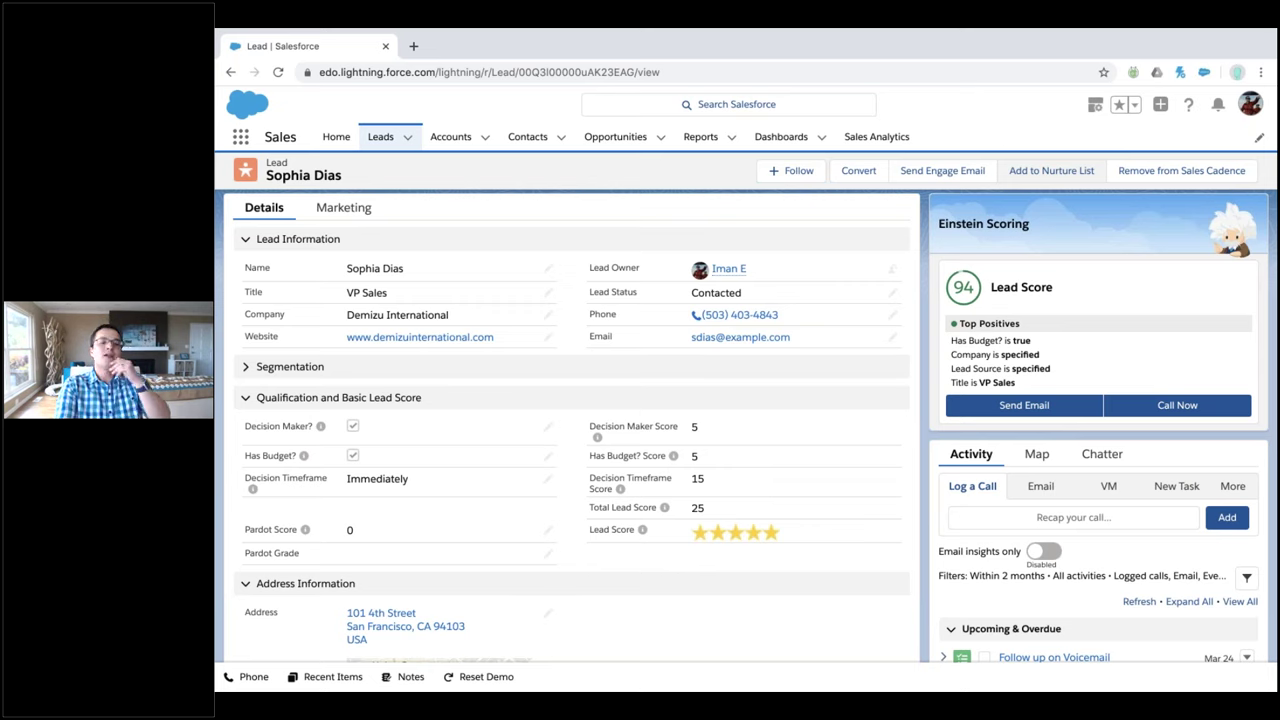
scroll(975, 354, "down", 1)
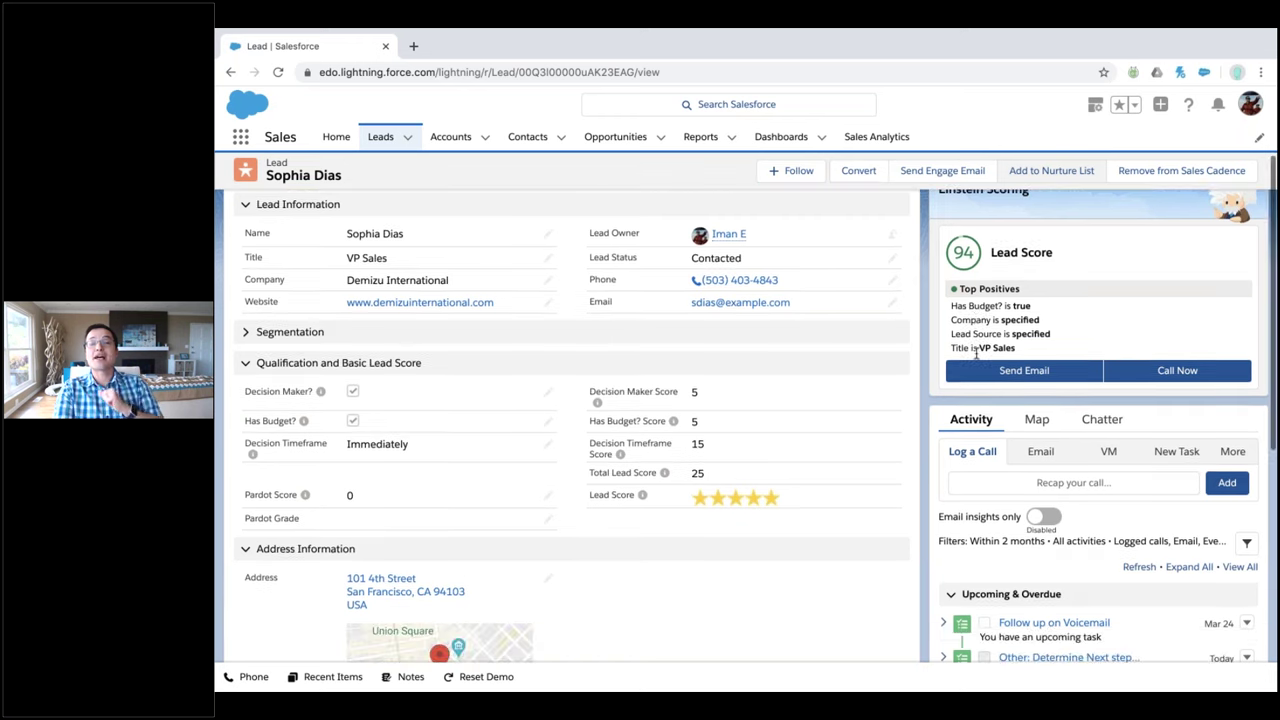
scroll(975, 354, "down", 2)
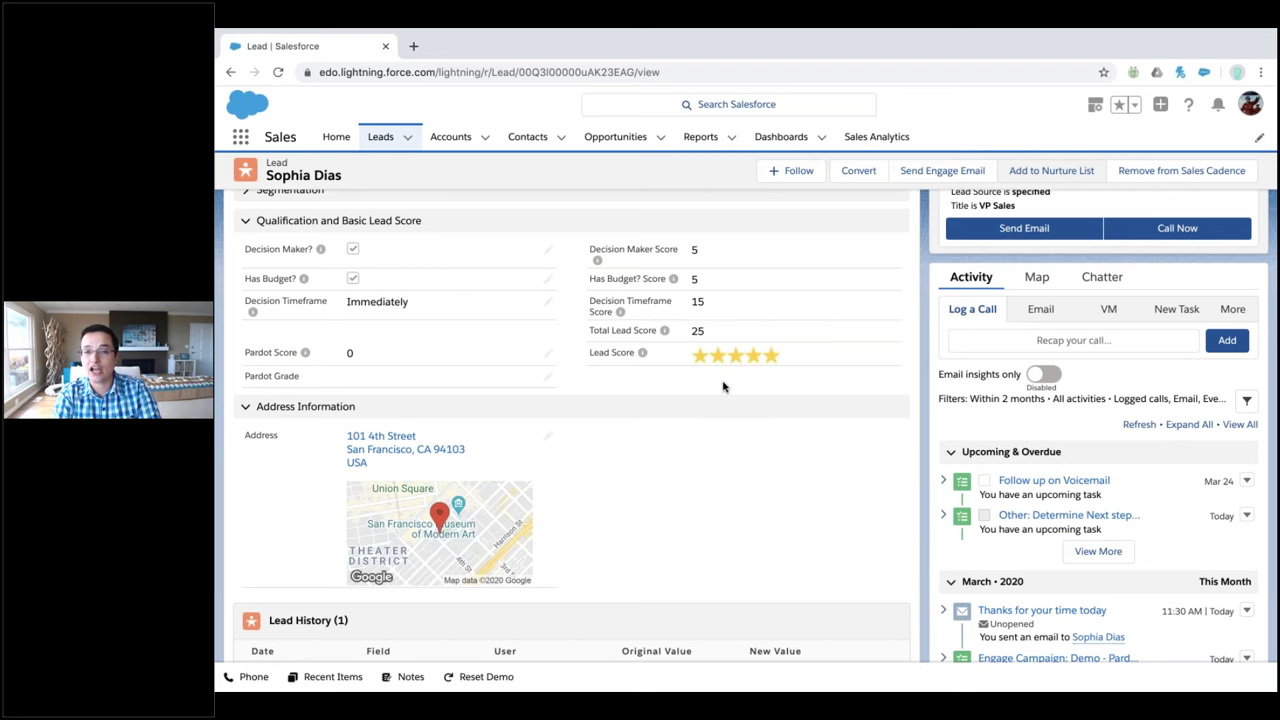
scroll(723, 386, "up", 1)
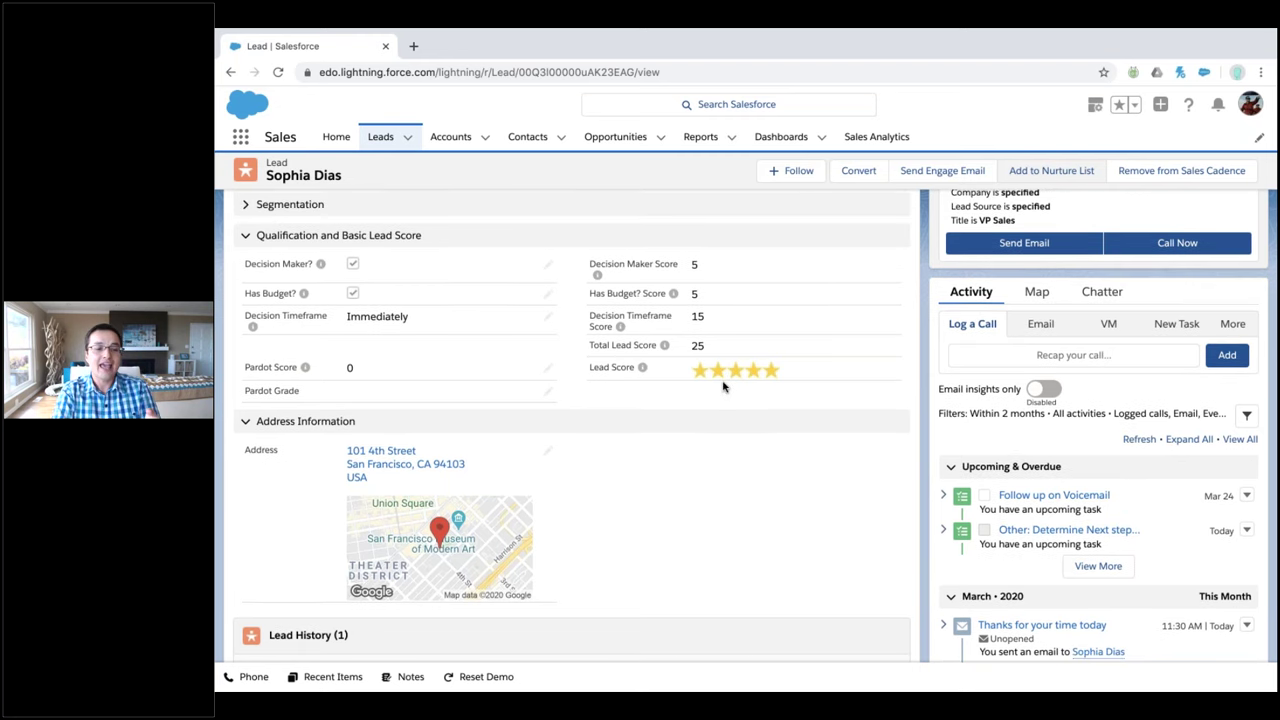
scroll(723, 386, "up", 2)
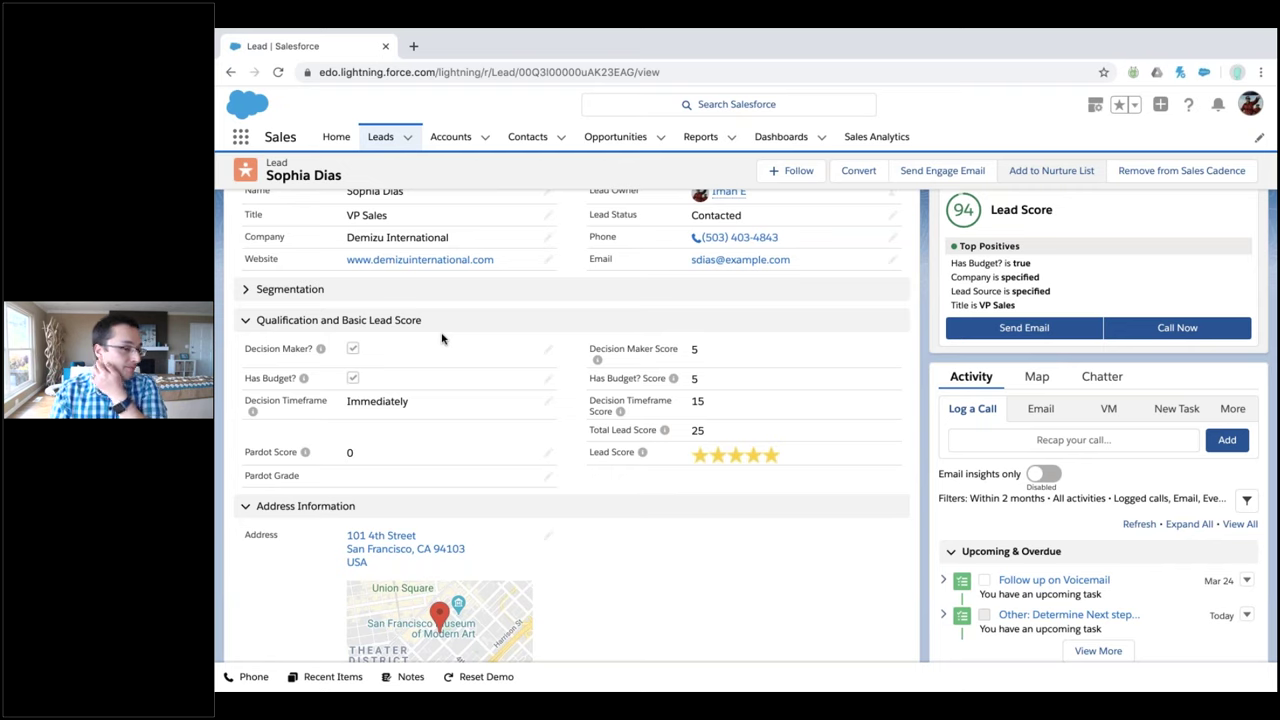
Switch to the High Velocity Sales app and go to Sales Cadences
left_click(241, 137)
left_click(397, 323)
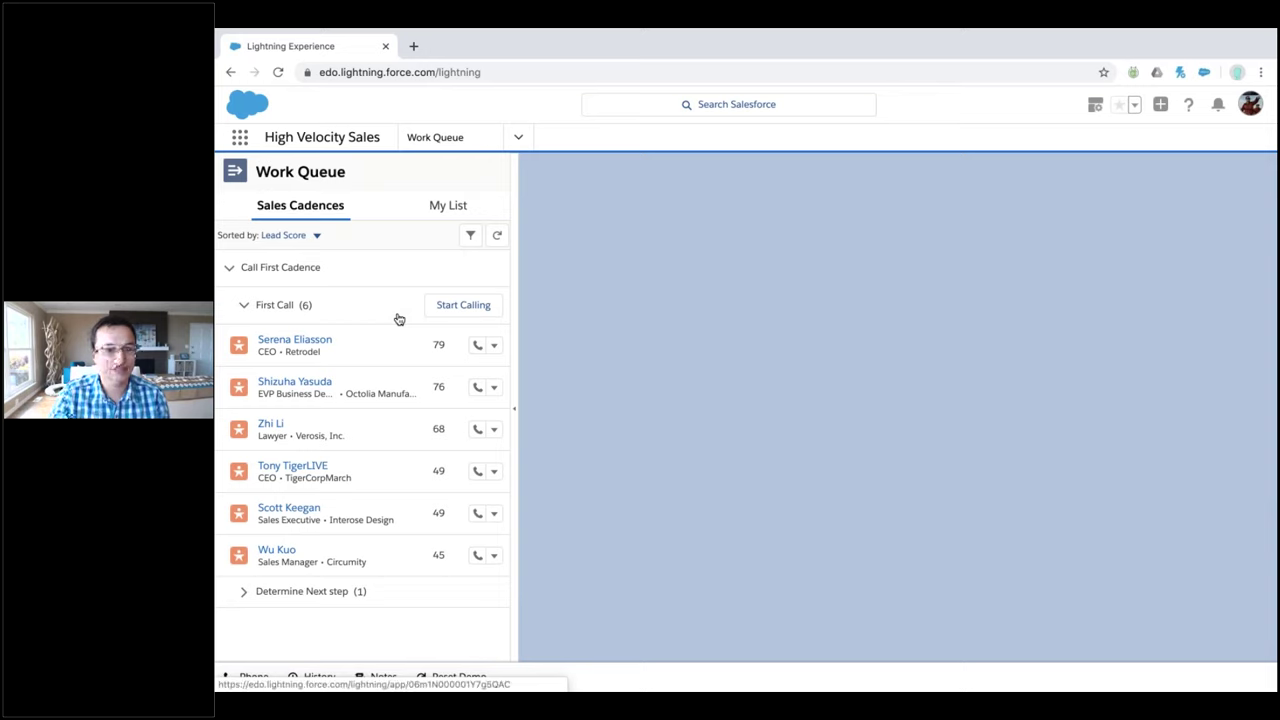
left_click(518, 141)
scroll(494, 309, "down", 3)
left_click(488, 330)
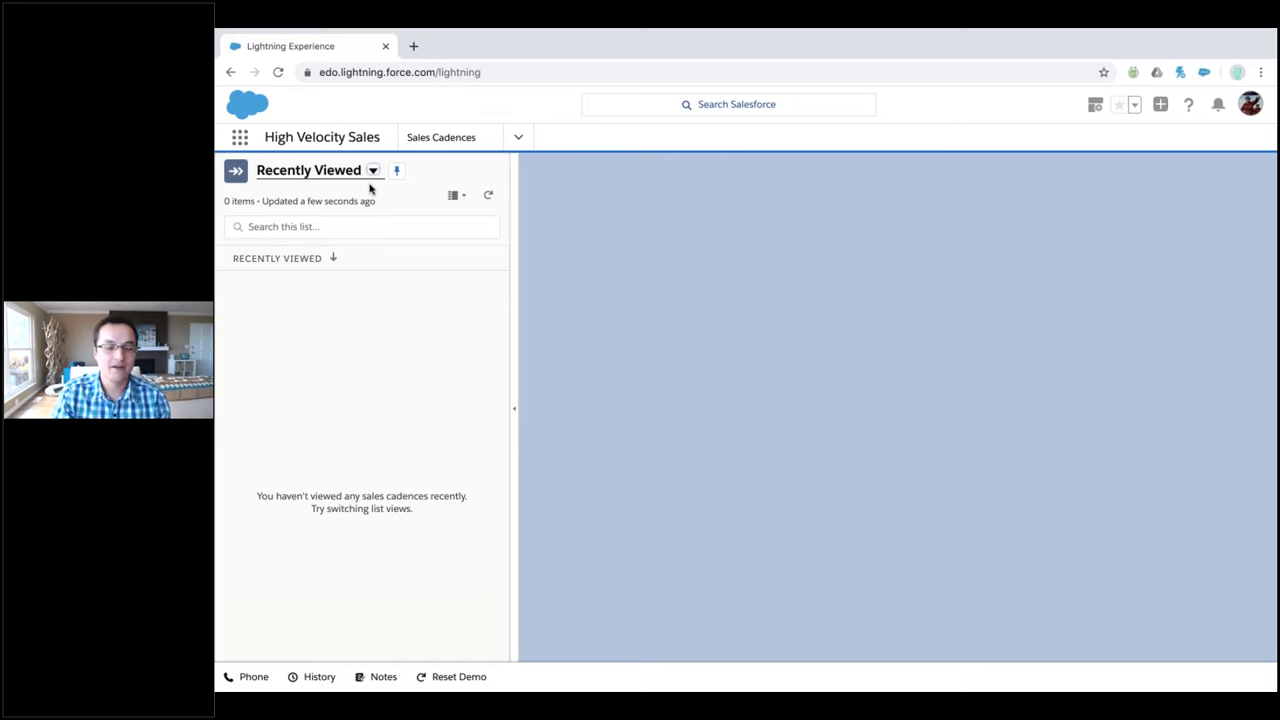
From the All Sales Cadences view, open Branching Email Cadence and view its steps
left_click(372, 171)
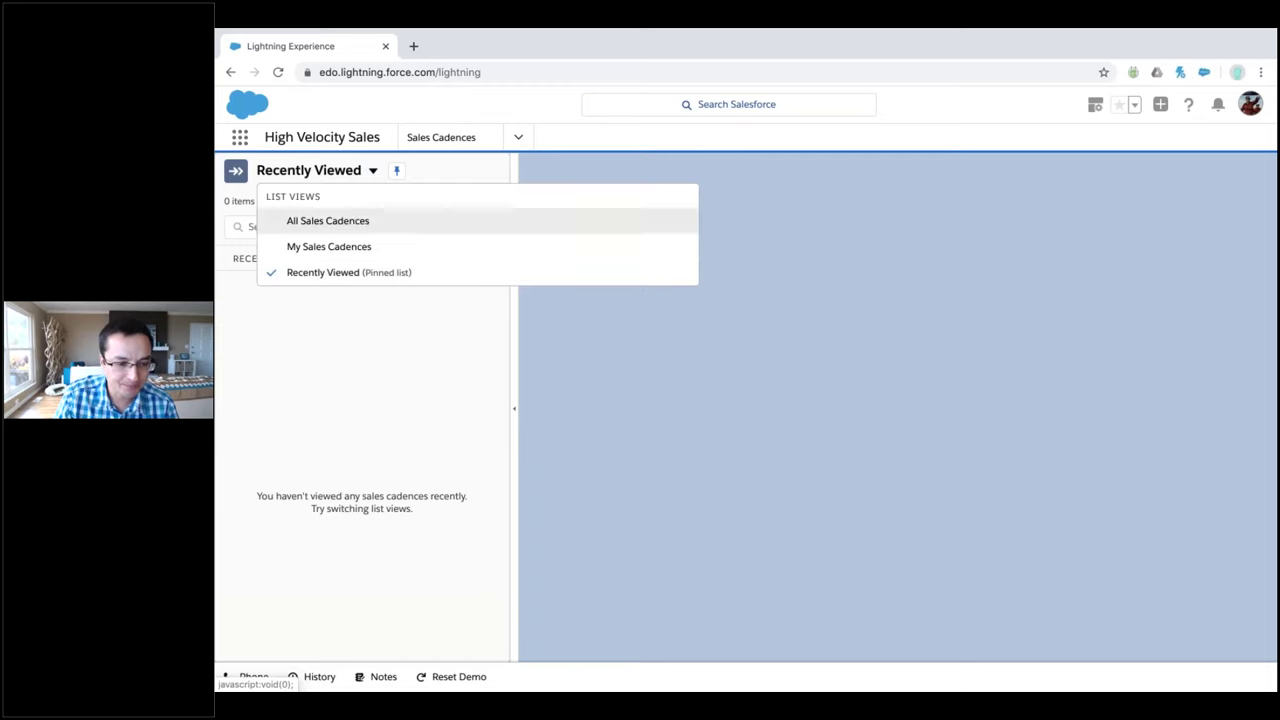
left_click(360, 221)
left_click(335, 337)
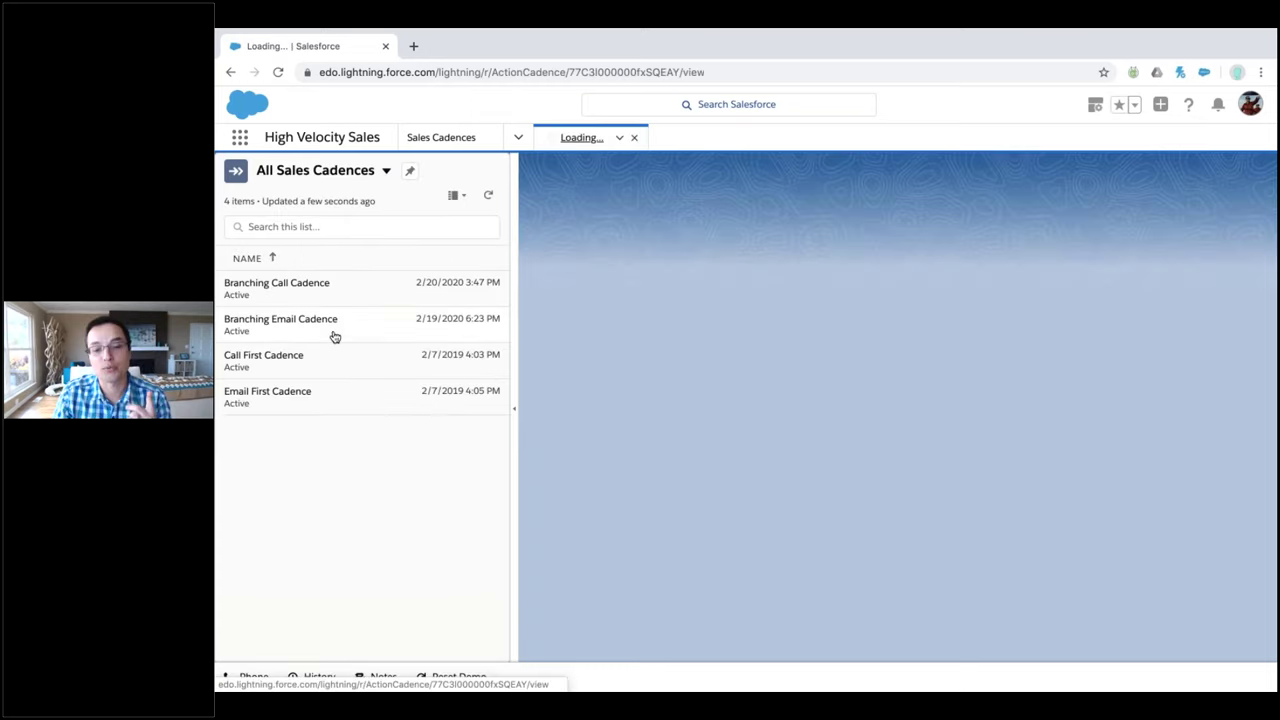
left_click(1210, 178)
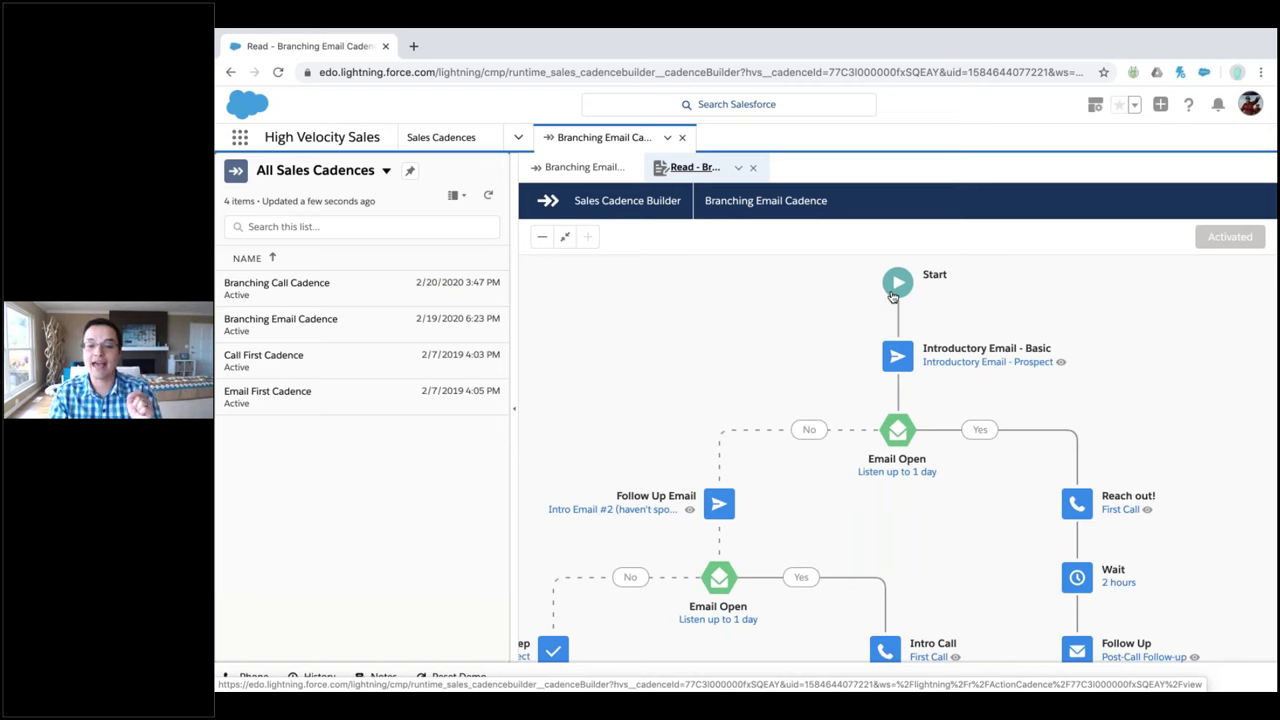
Review the Branching Email Cadence canvas, then return to the Sales app Home page
scroll(895, 290, "down", 1)
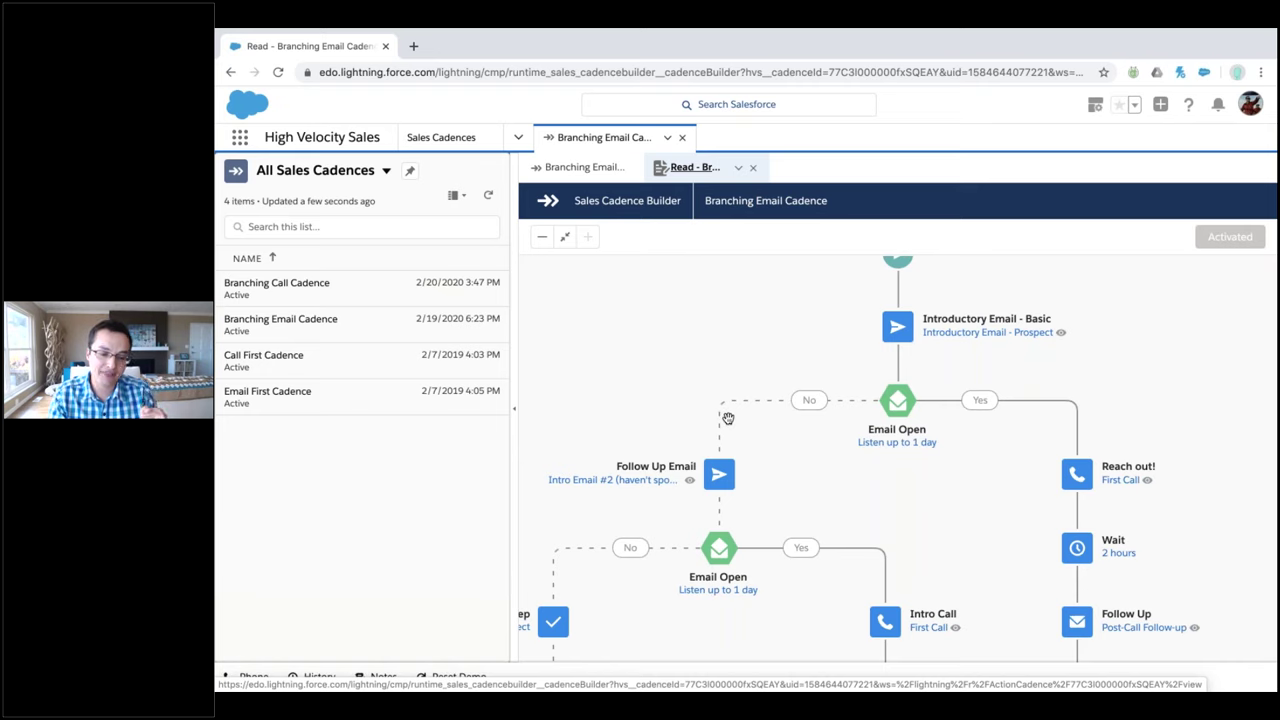
scroll(754, 446, "down", 3)
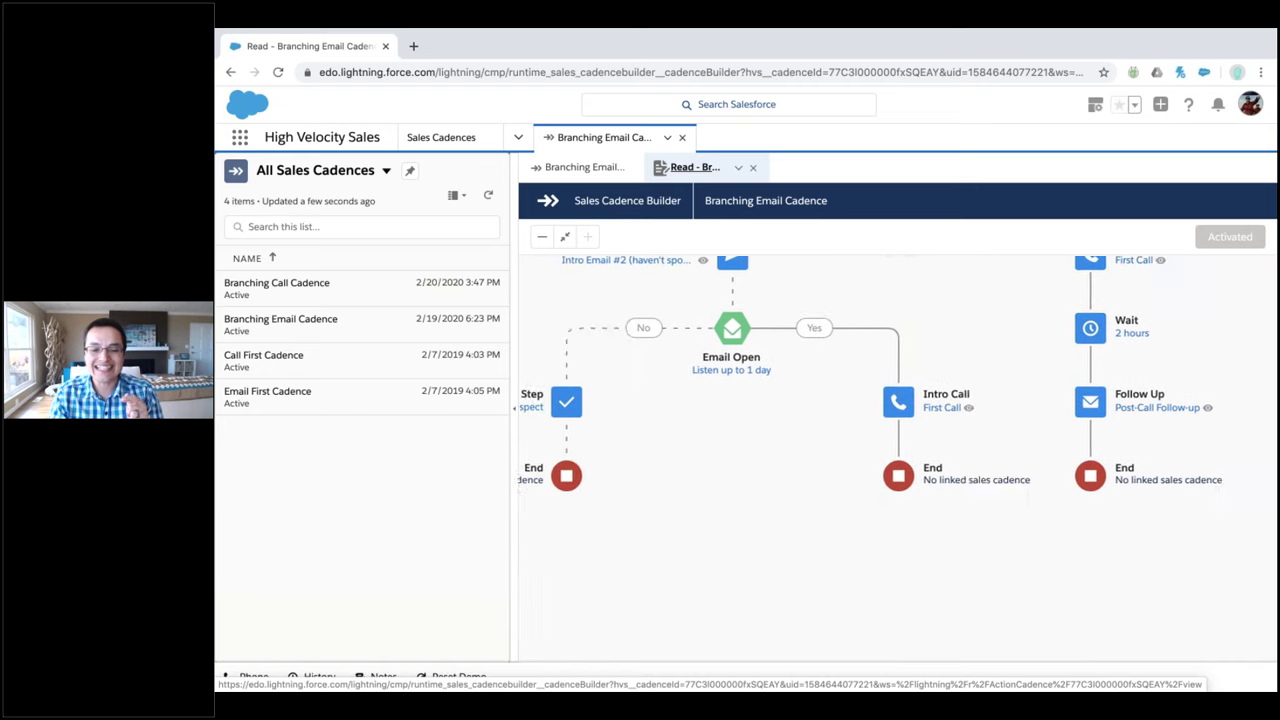
scroll(754, 446, "up", 2)
scroll(876, 446, "up", 3)
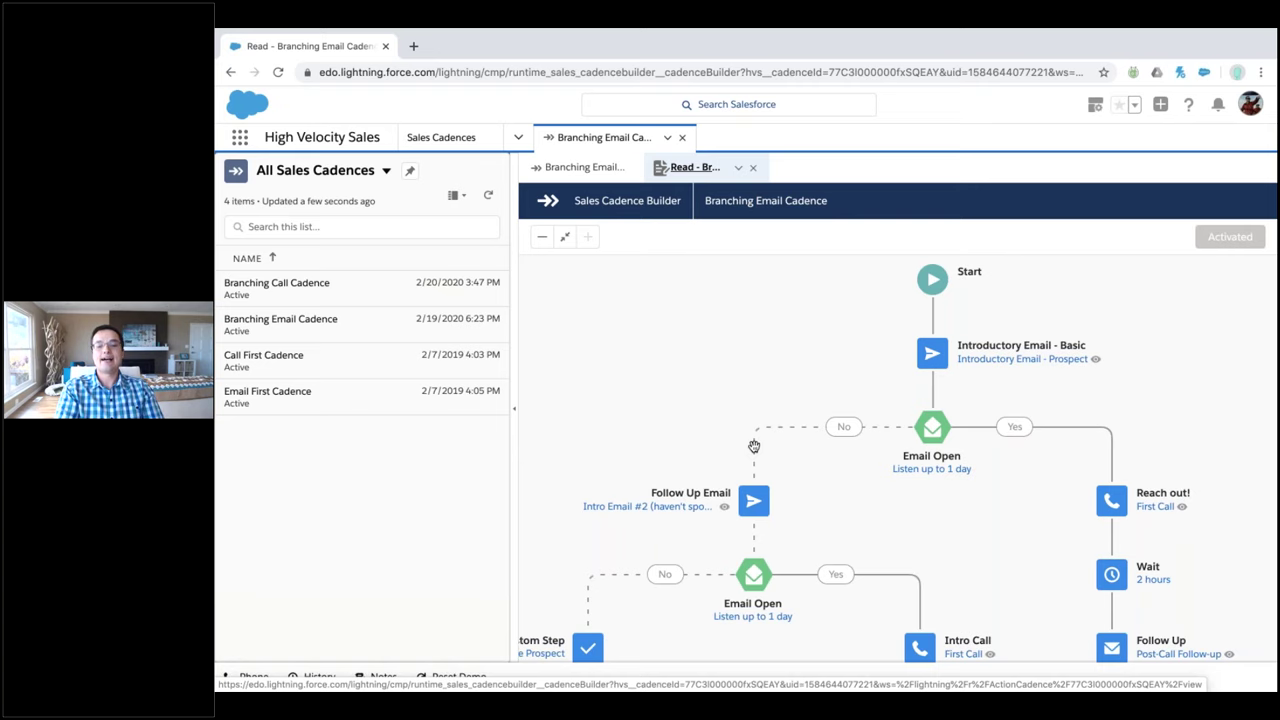
scroll(754, 446, "down", 4)
scroll(754, 446, "up", 4)
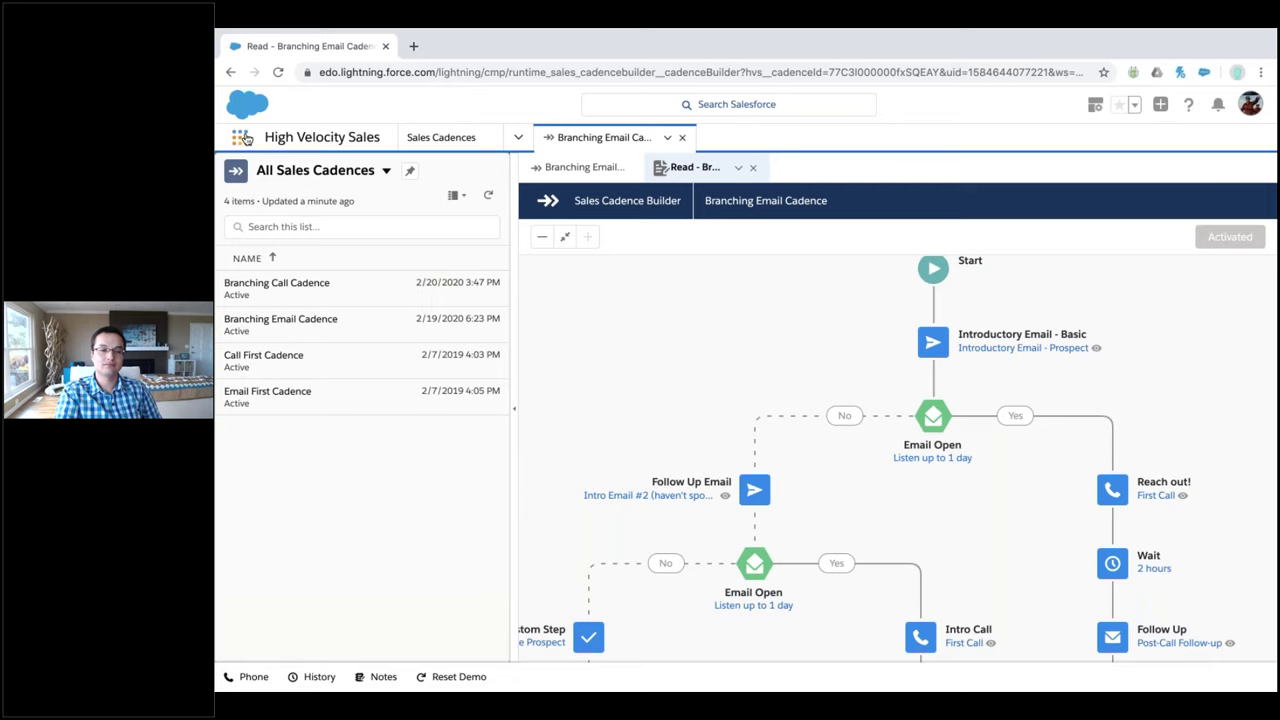
left_click(245, 139)
left_click(272, 232)
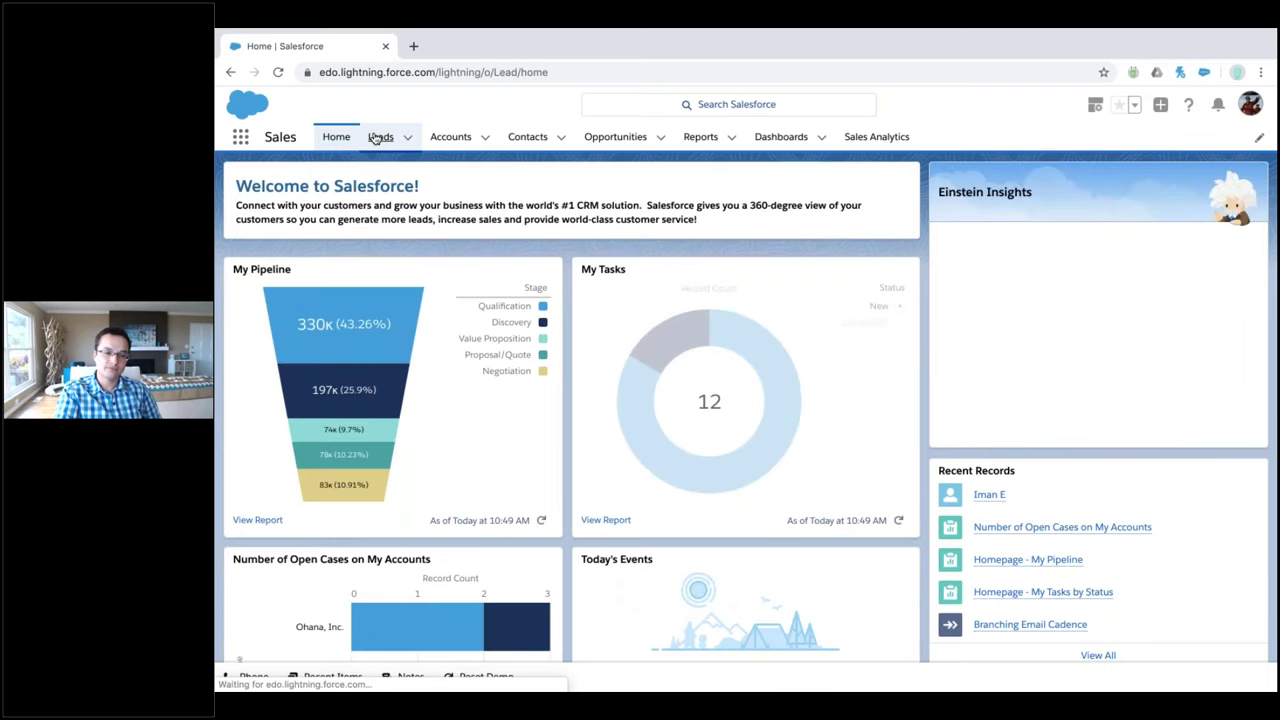
Open the Demizu International VP Sales lead from the Recently Viewed leads list
left_click(378, 137)
left_click(323, 260)
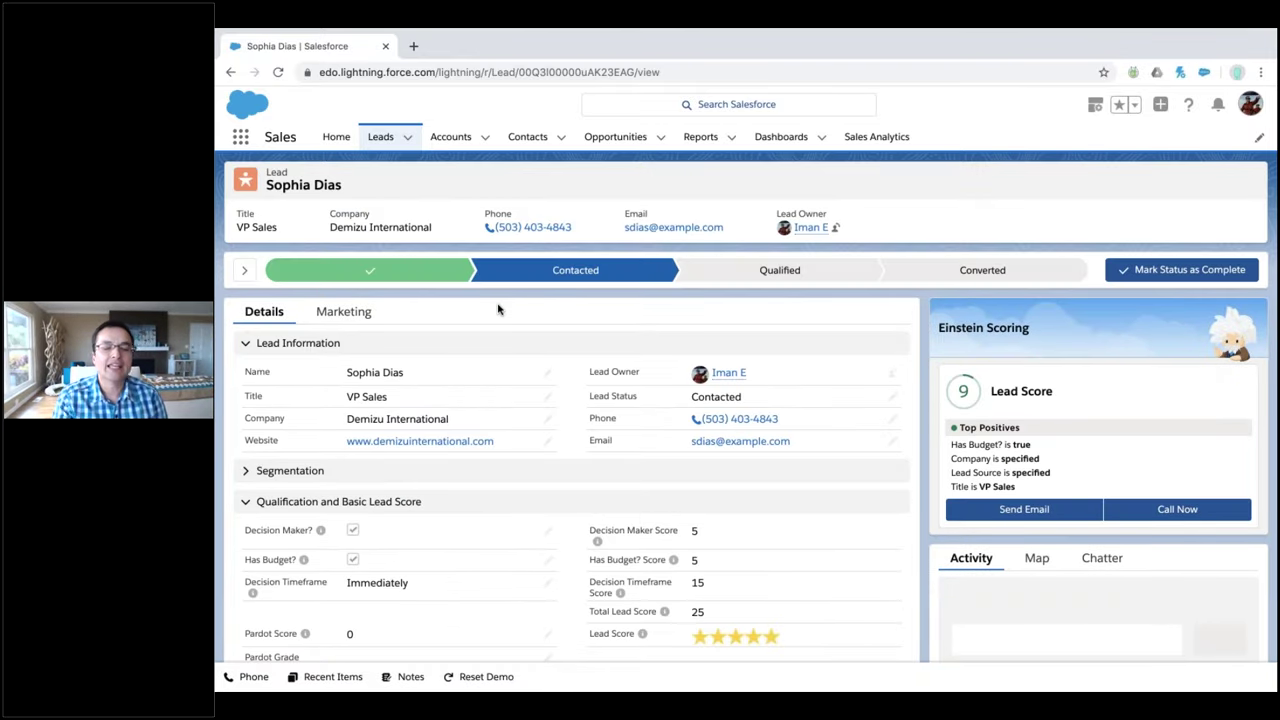
Expand the Path's Key Fields and Guidance for Success for the Contacted stage
left_click(245, 265)
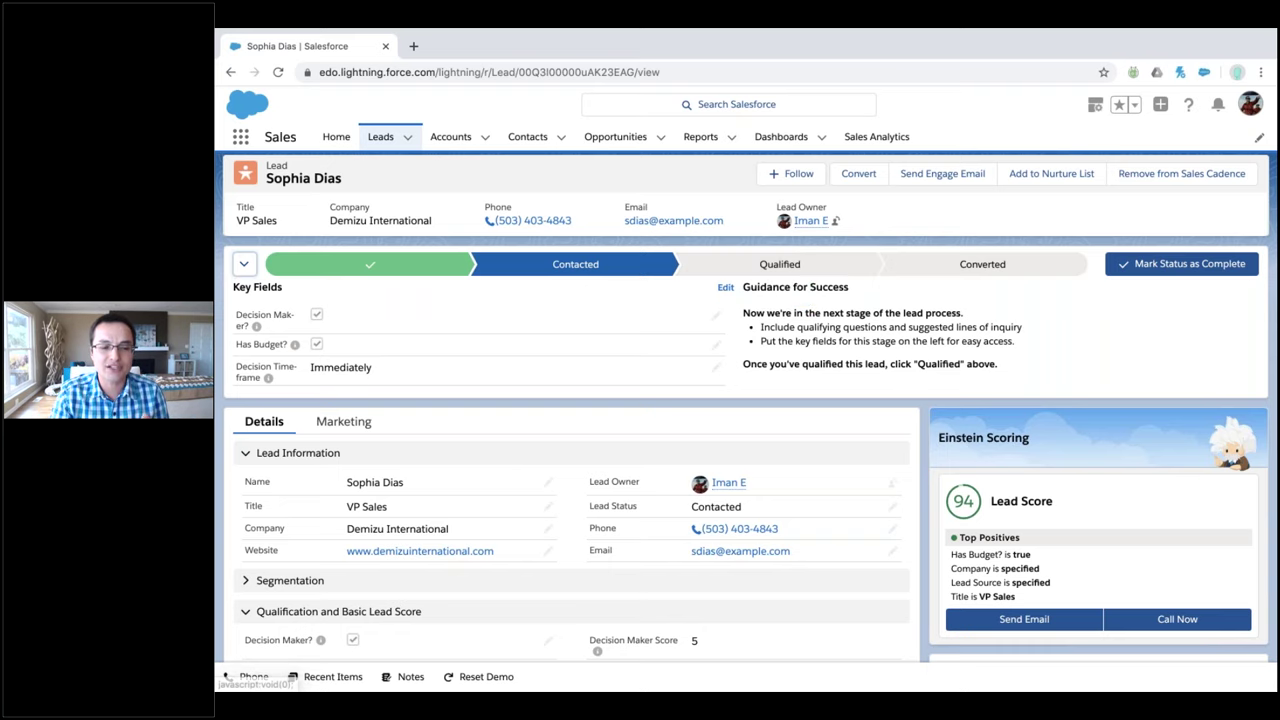
Collapse the Key Fields and Guidance panel and scroll to the Address section and upcoming tasks
left_click(245, 266)
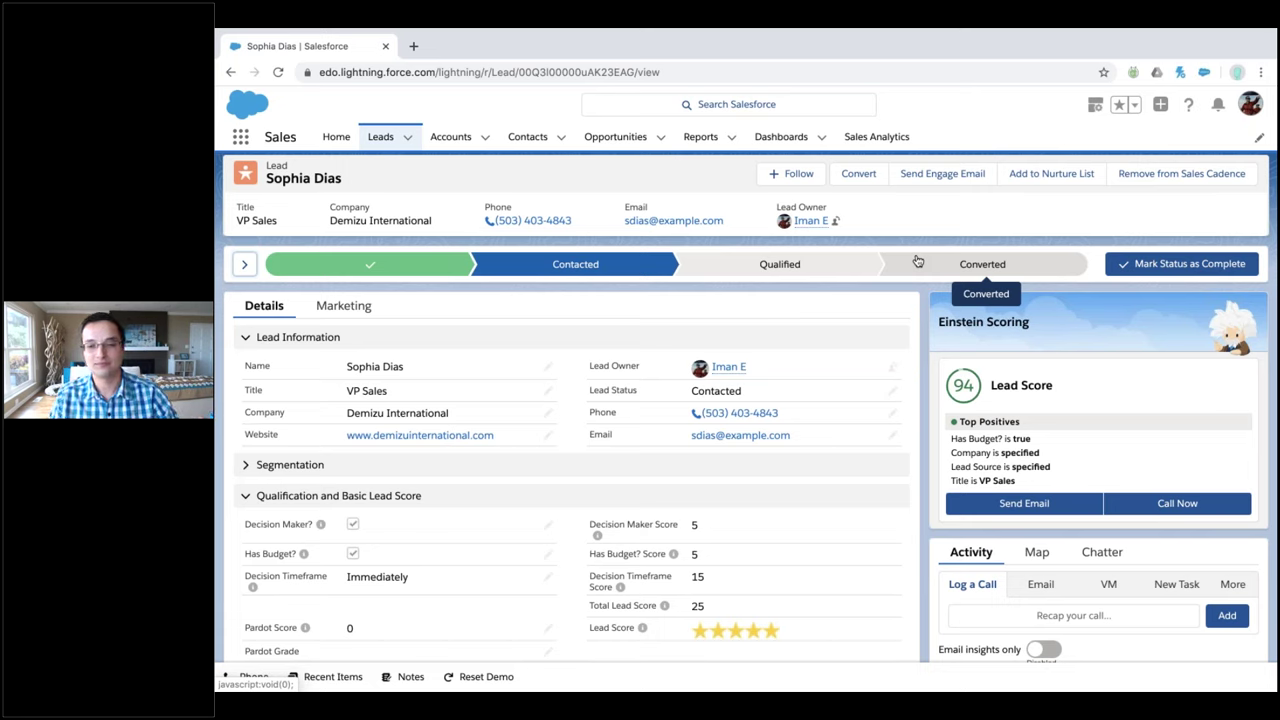
mouse_move(940, 33)
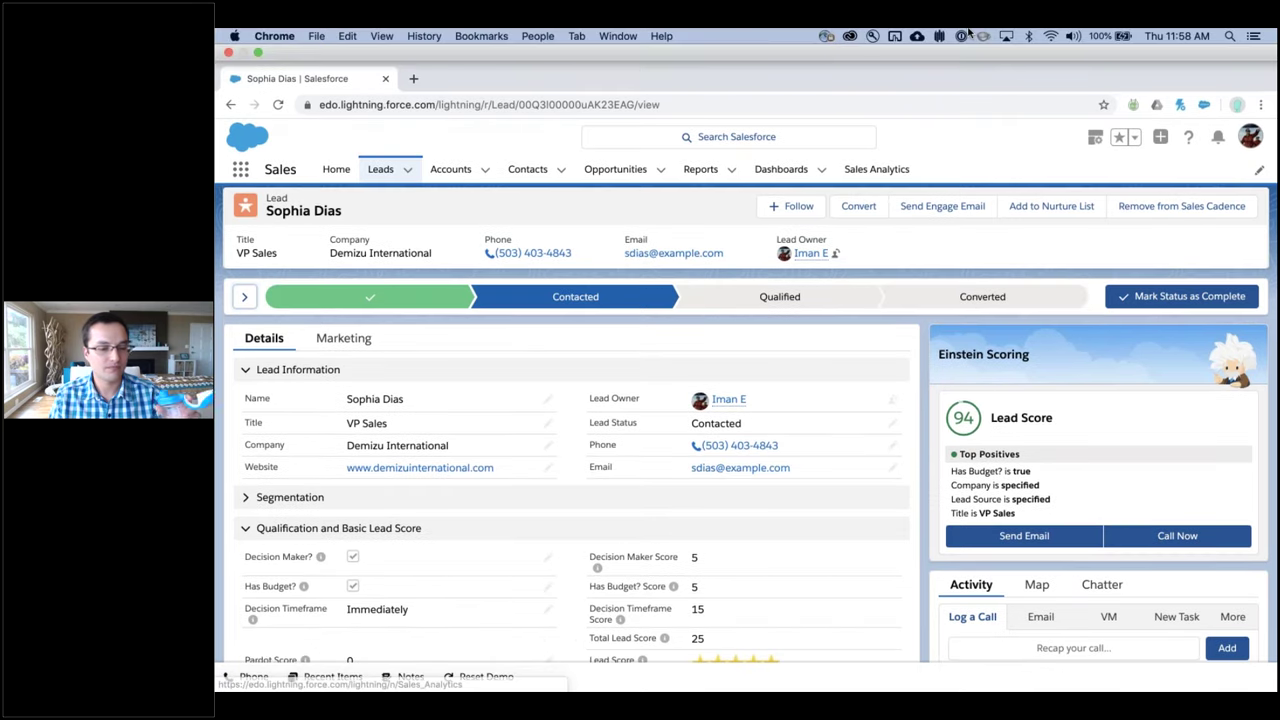
scroll(570, 450, "down", 3)
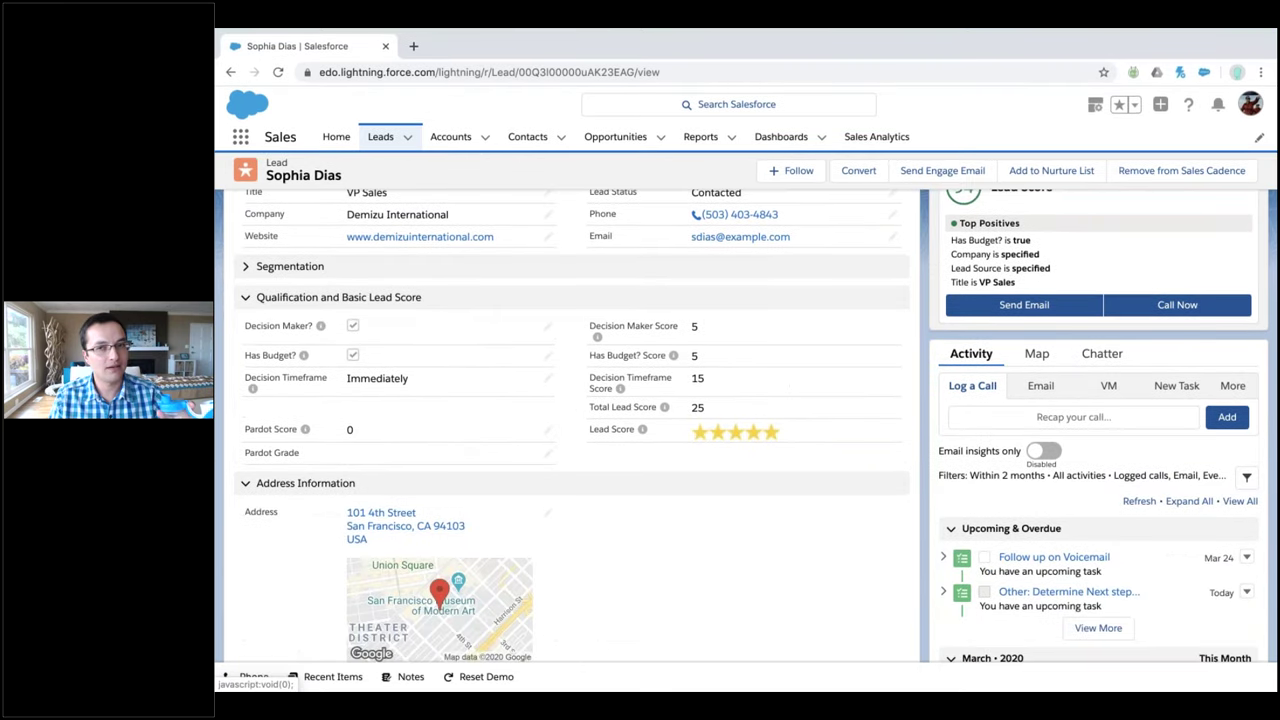
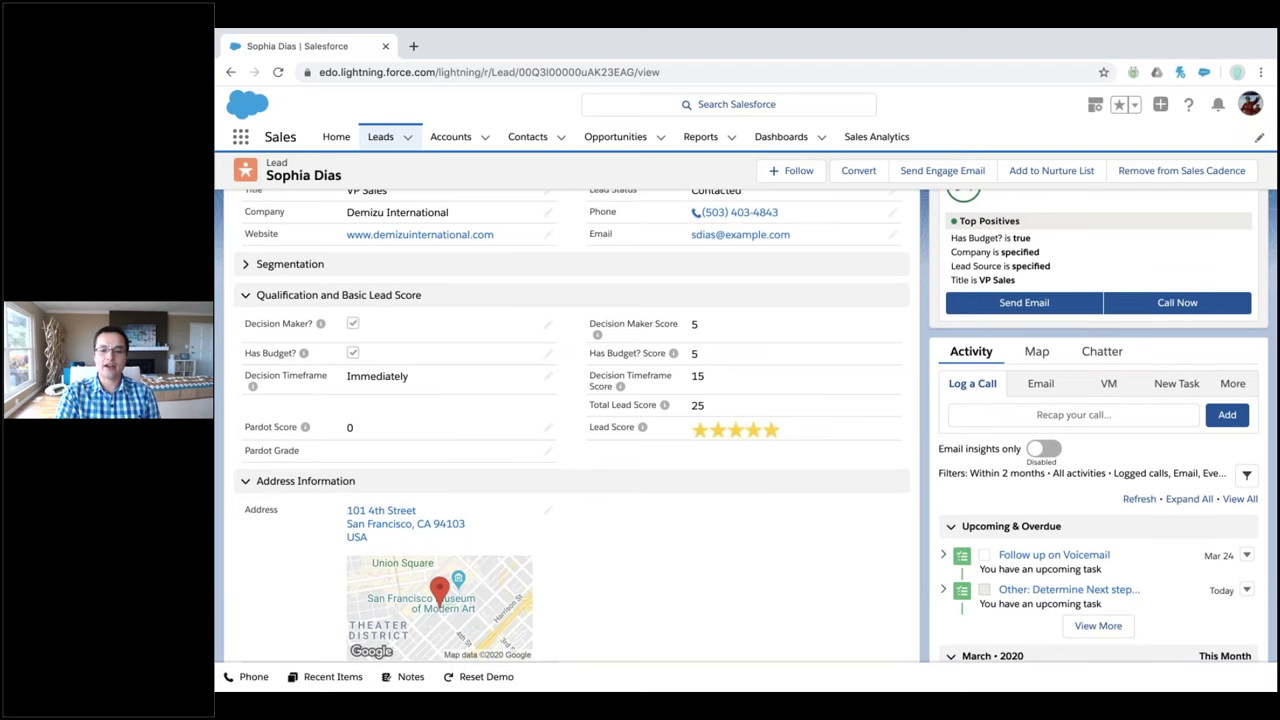
Review the lead's history and duplicates card, then bring up the Leads tab options
scroll(1093, 541, "down", 4)
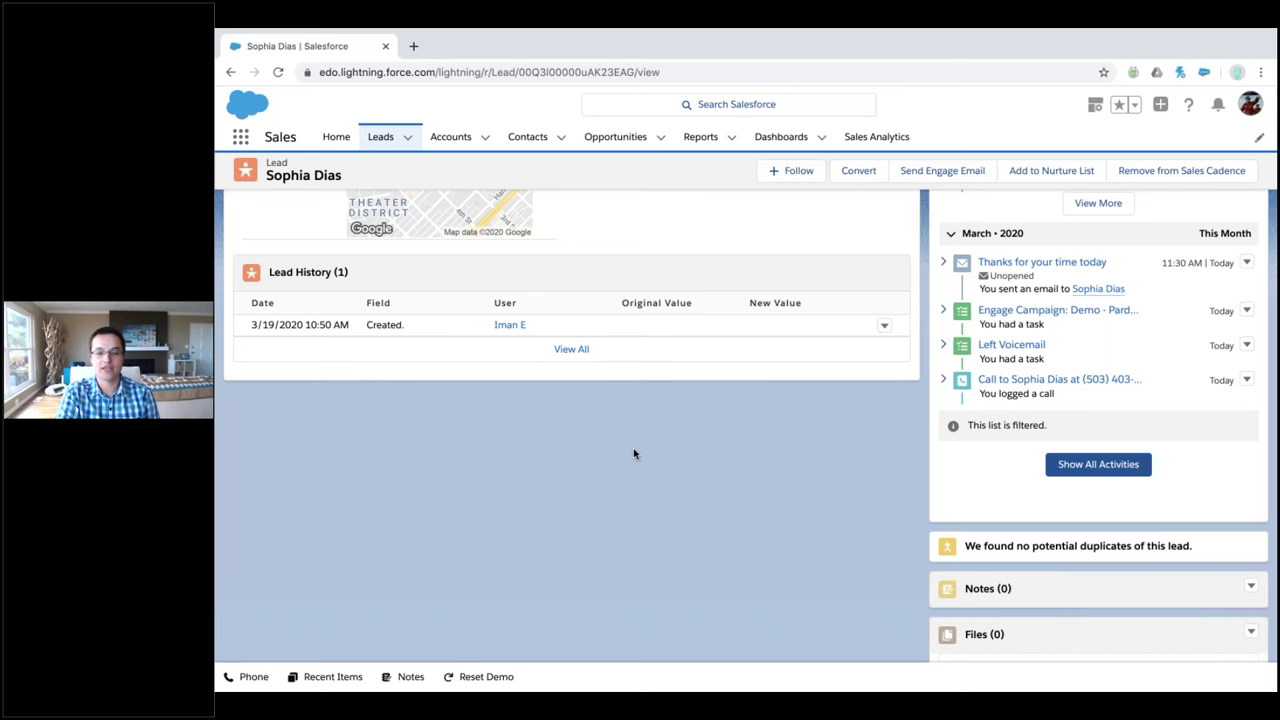
scroll(633, 453, "up", 1)
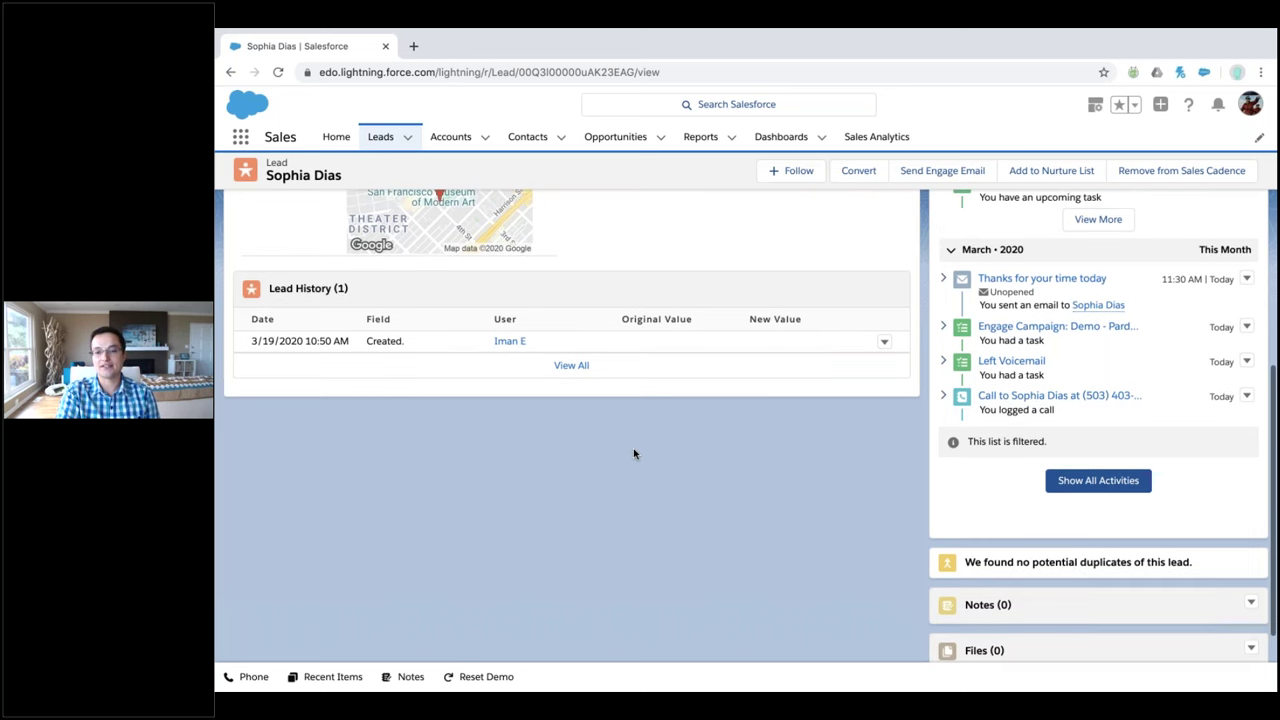
scroll(633, 453, "up", 10)
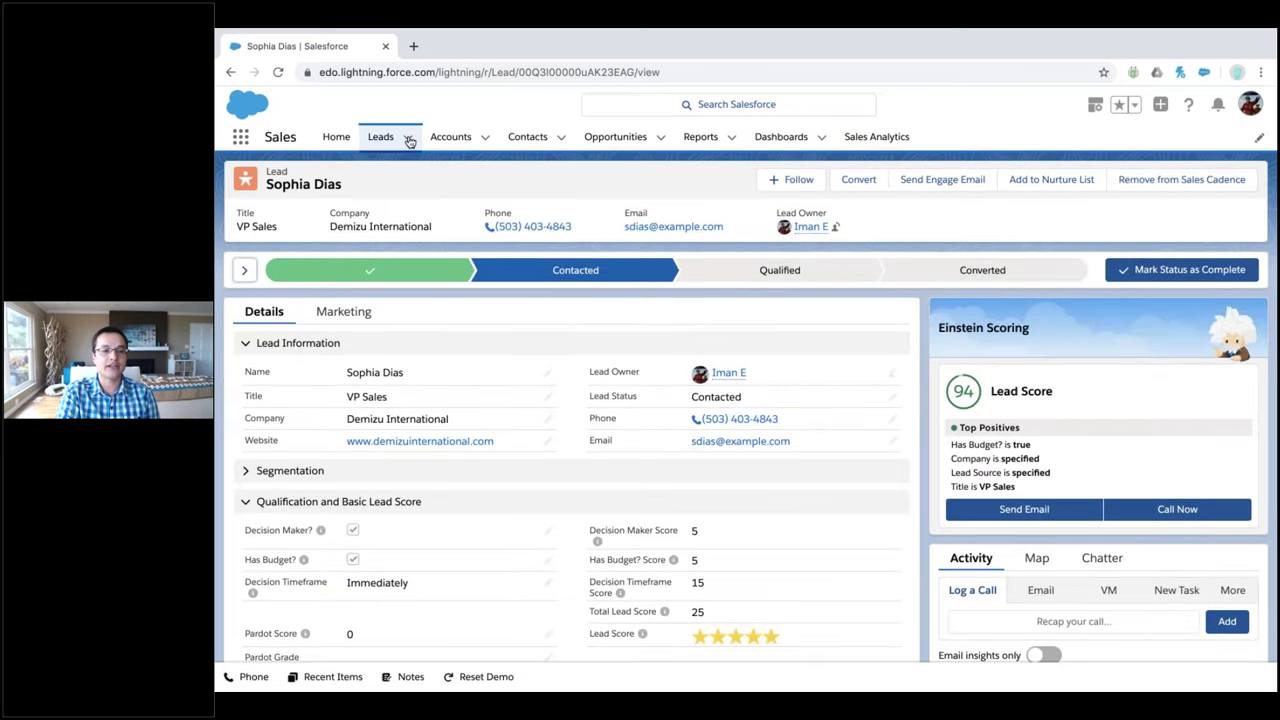
left_click(408, 137)
Start a new lead with the person's first and last name, title CEO, status Open
left_click(372, 165)
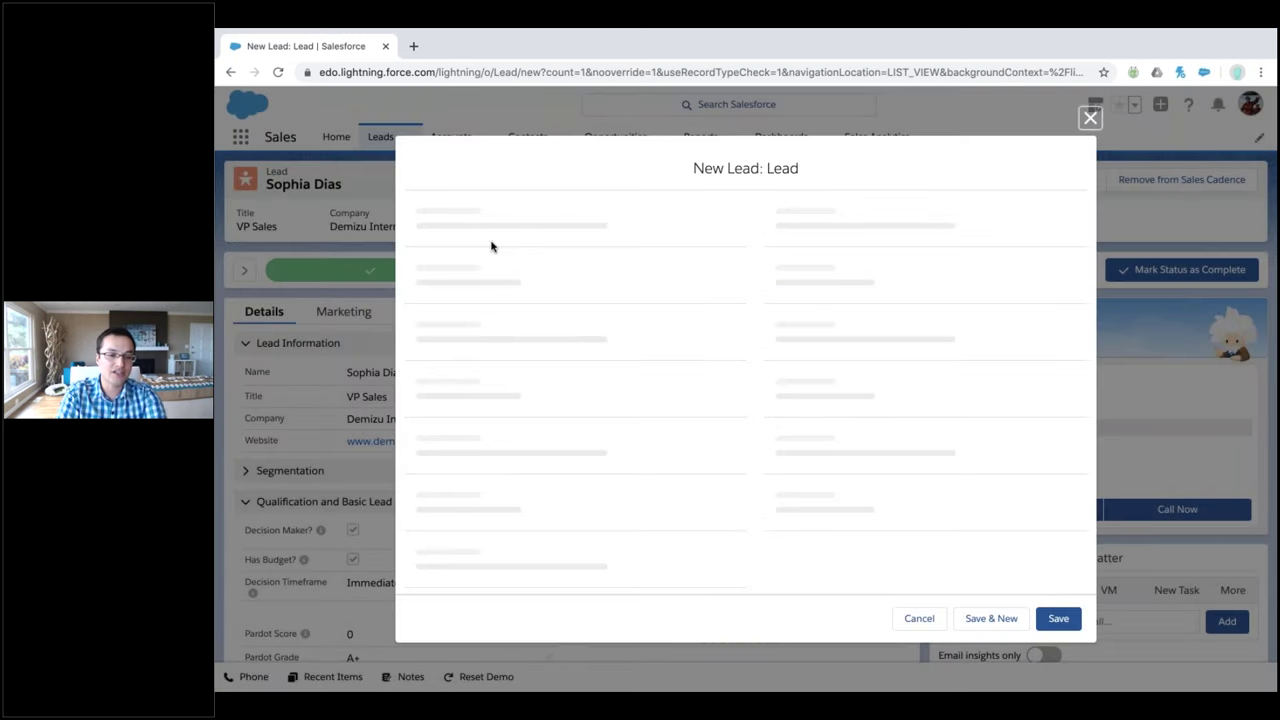
type("Iman")
key("Tab")
type("E")
key("Tab")
type("CEO")
key("Tab")
key("space")
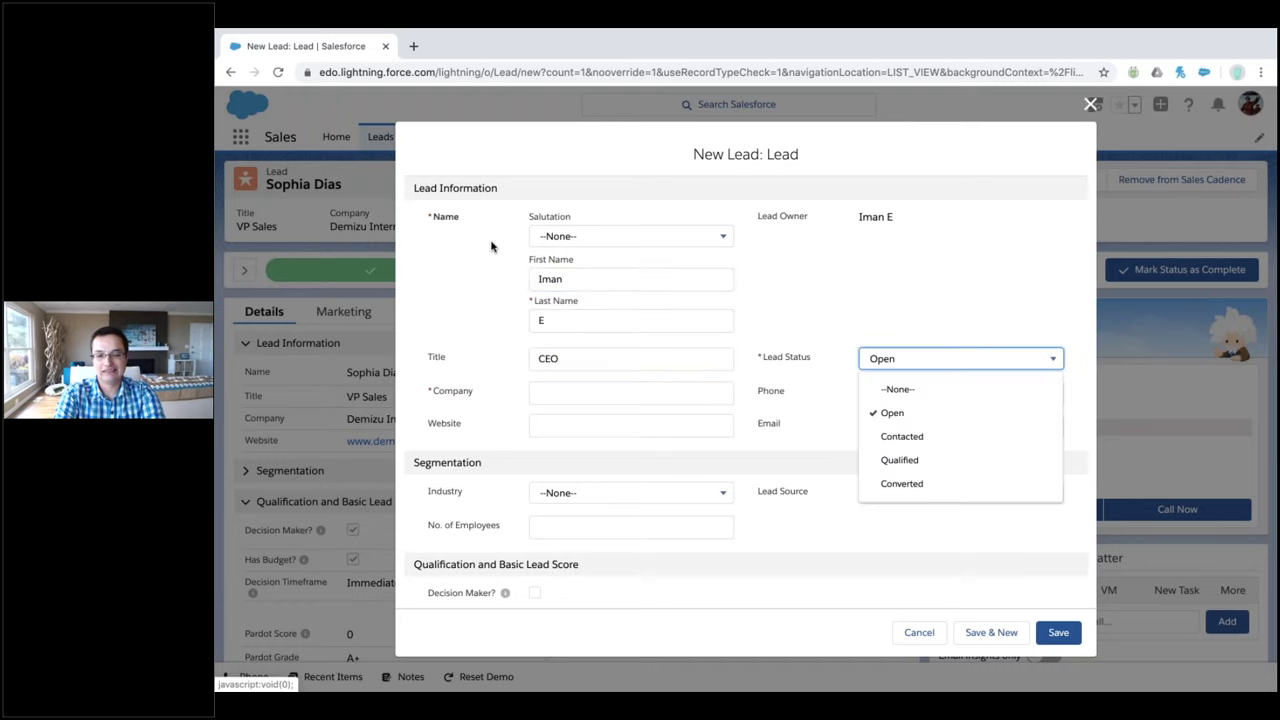
Enter company 'the demo company' and the lead's salesforce.com email address
key("Tab")
type("the demo company")
key("Tab")
key("Tab")
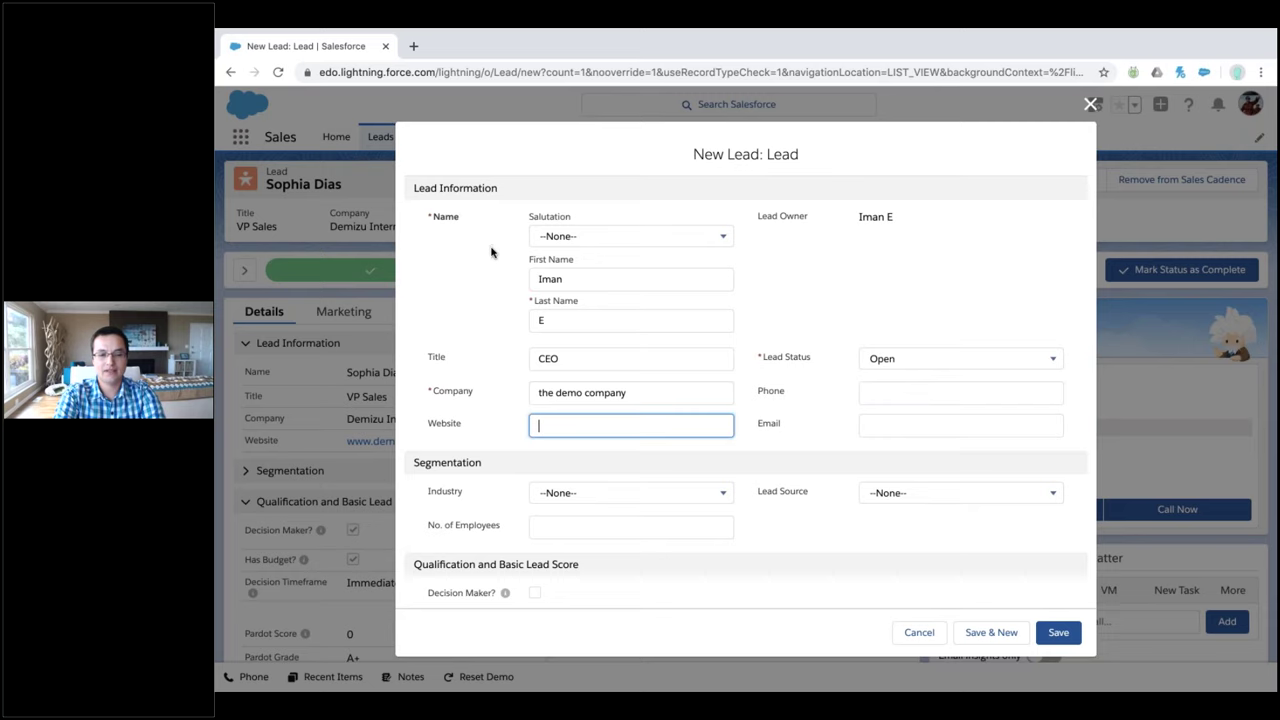
key("Tab")
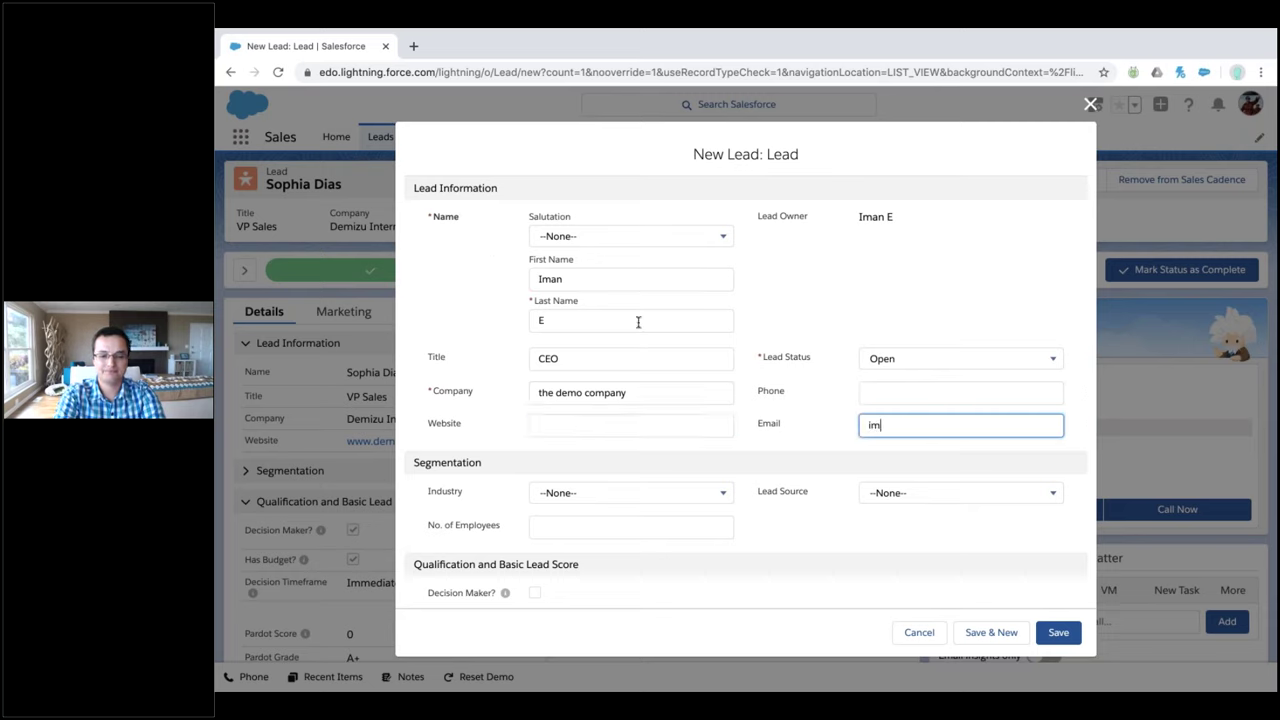
key("Tab")
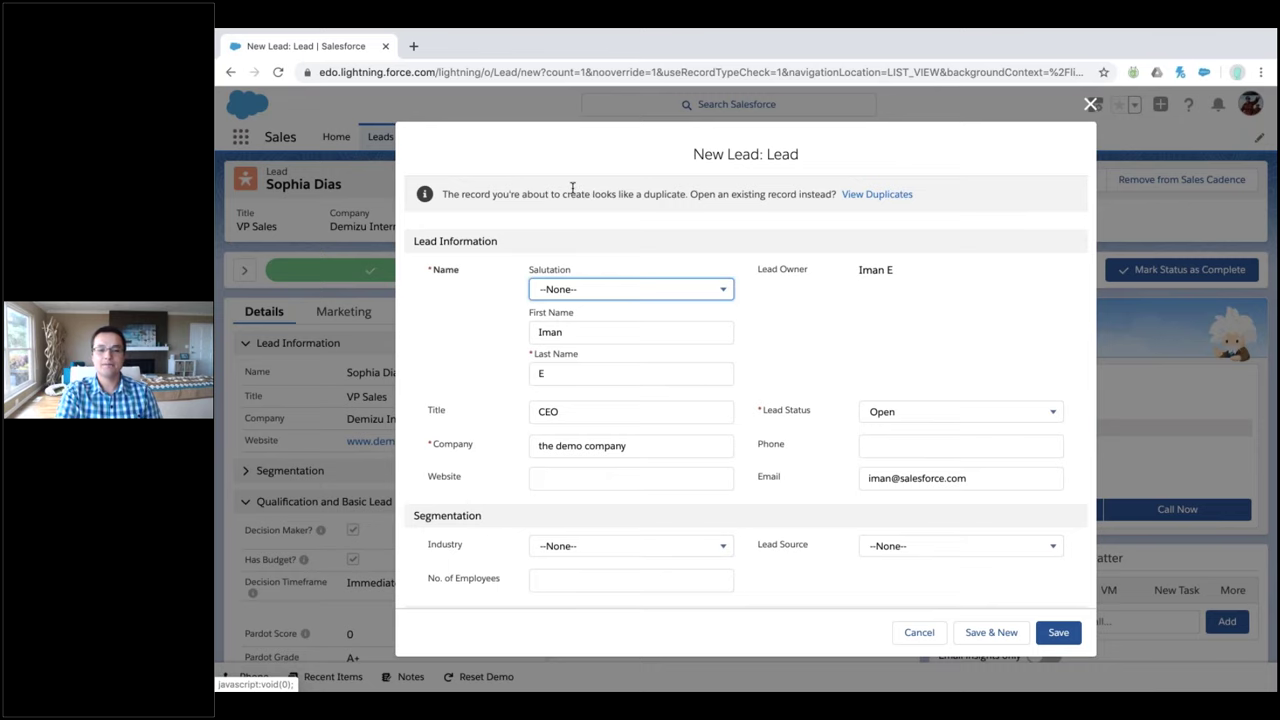
Inspect the existing contact this lead duplicates, then return to the form
left_click(852, 195)
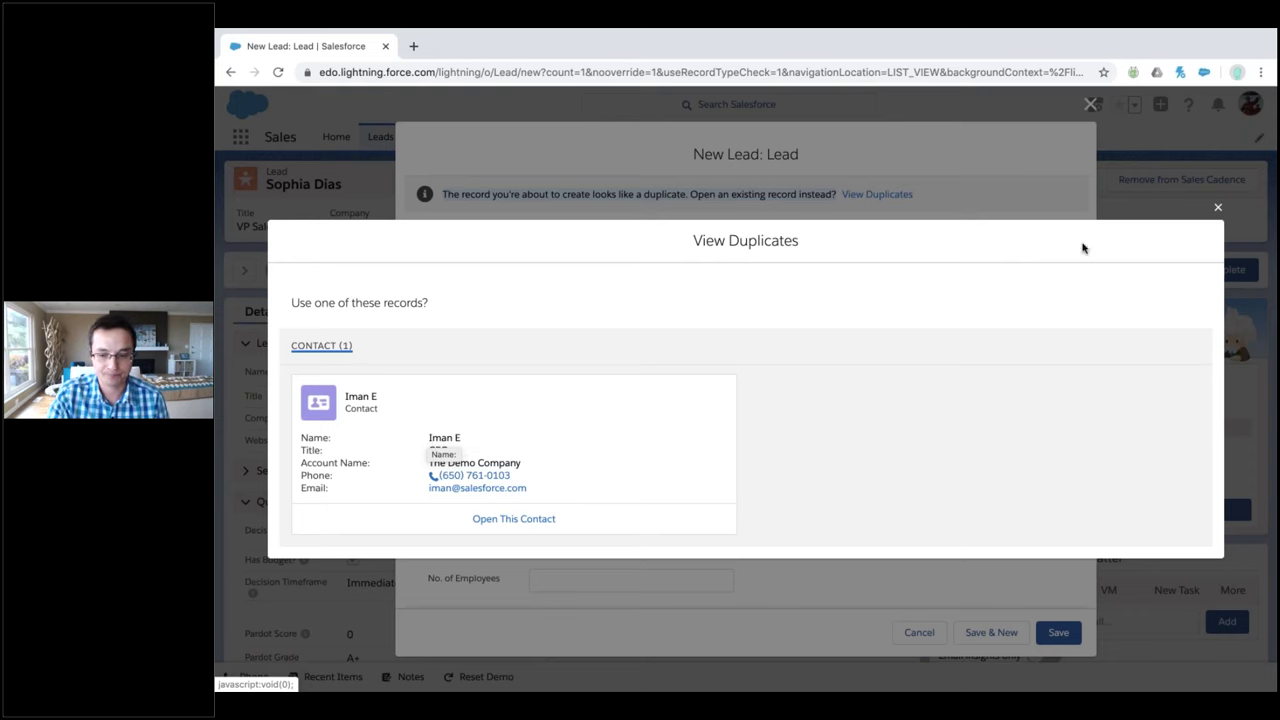
left_click(1216, 204)
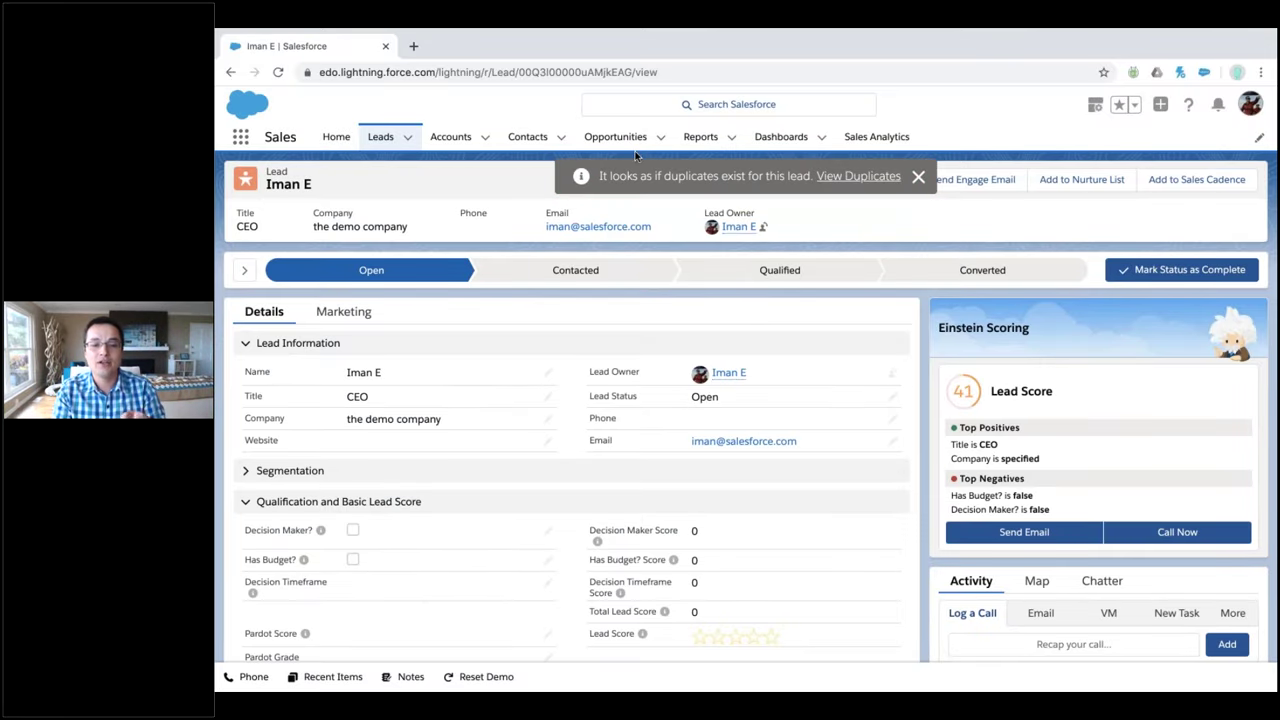
List the lead's potential duplicates from the toast and sidebar card, then open The Demo Company account
left_click_drag(664, 176, 848, 178)
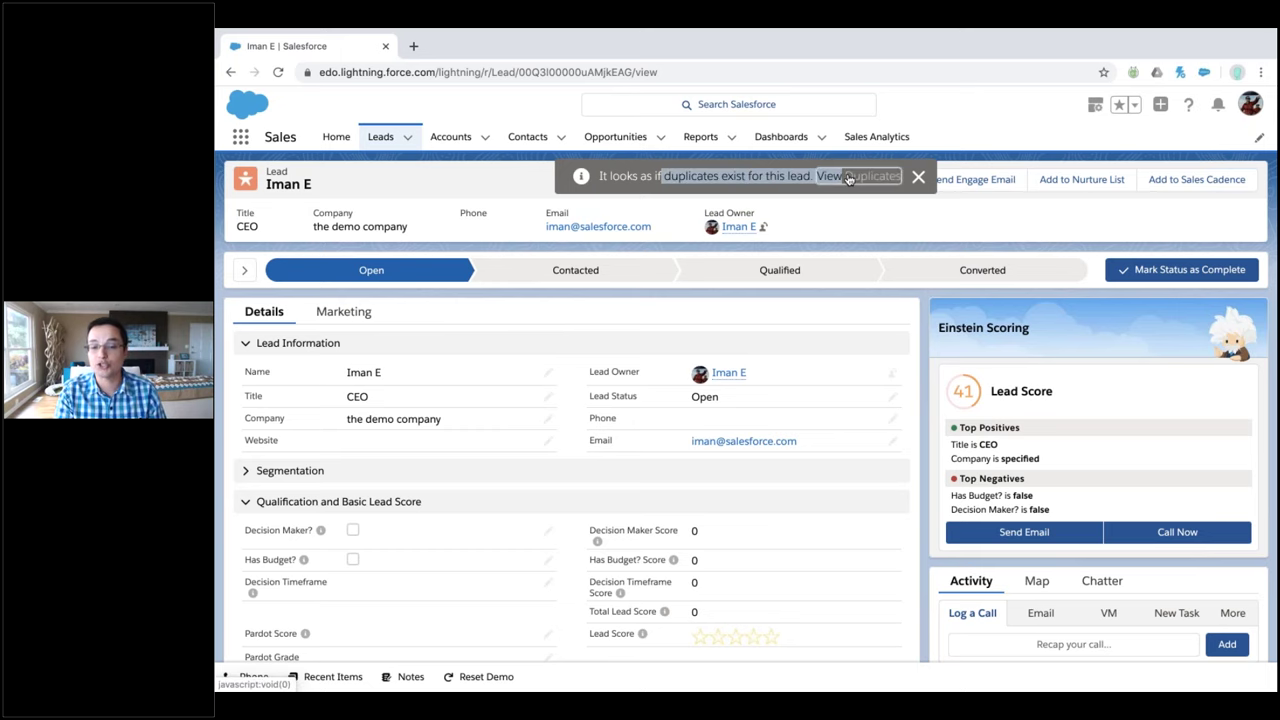
left_click(848, 178)
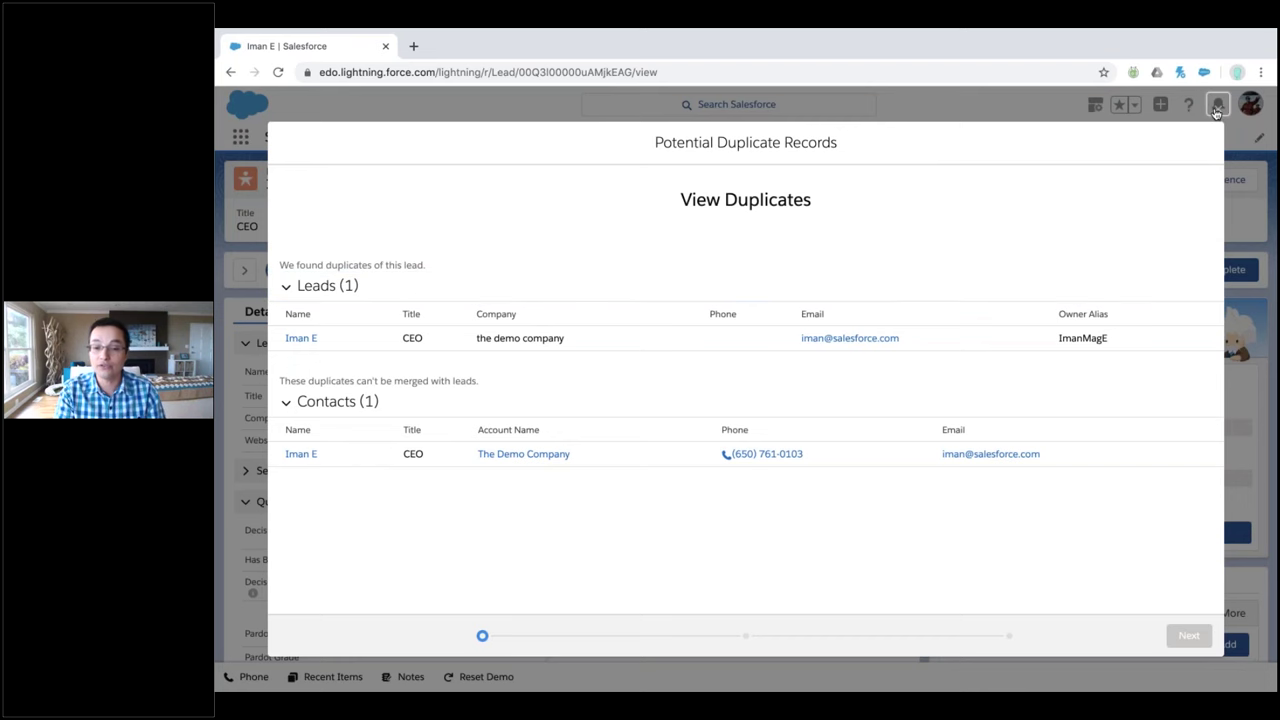
left_click(1217, 104)
scroll(1020, 556, "down", 10)
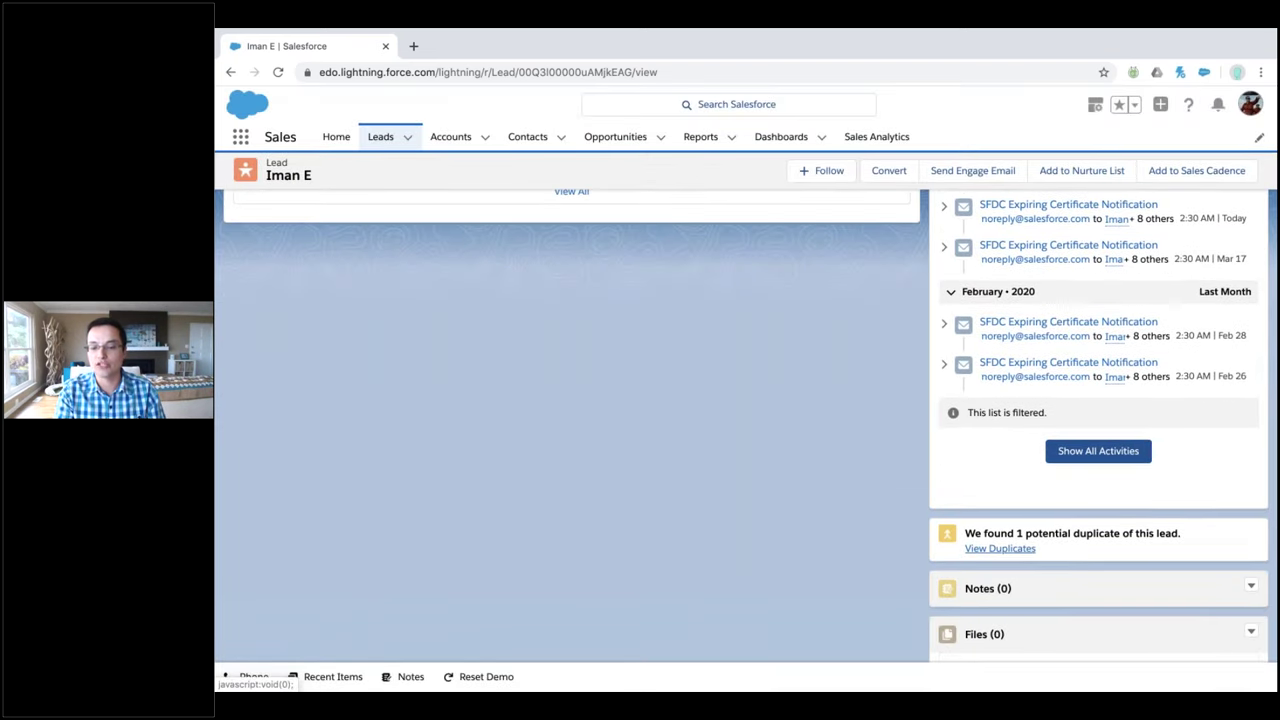
left_click(1018, 552)
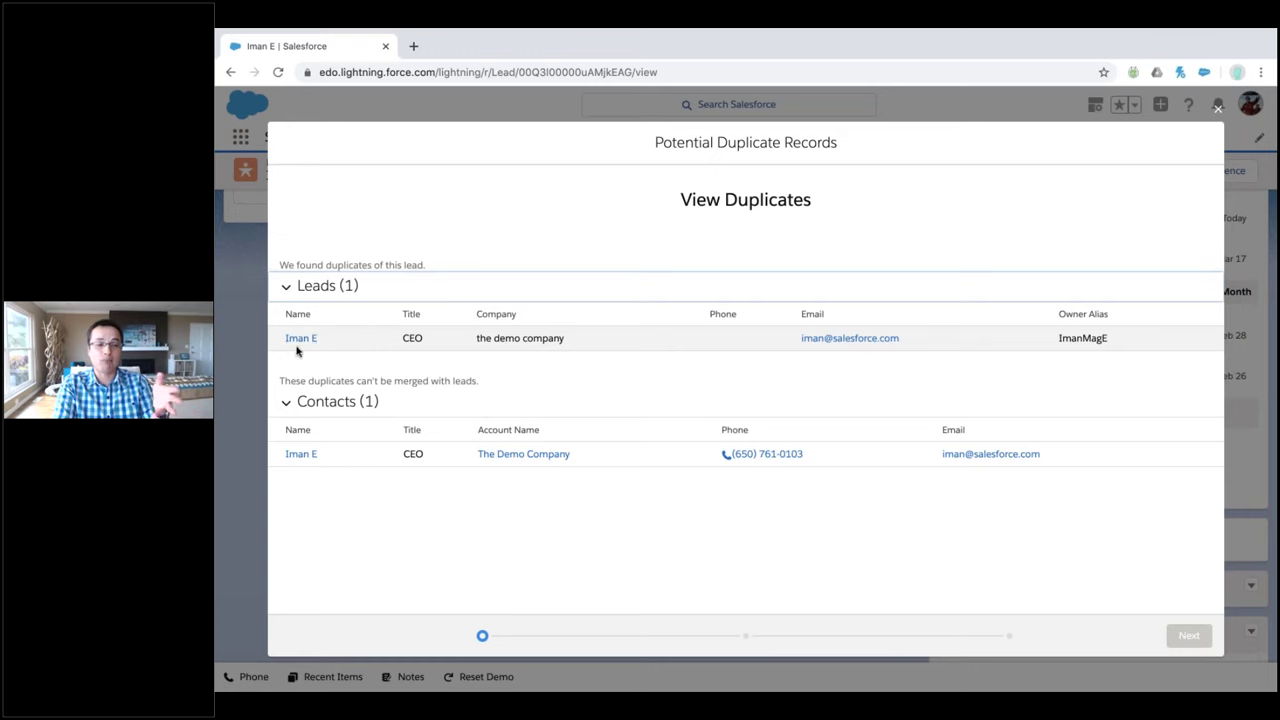
left_click(503, 453)
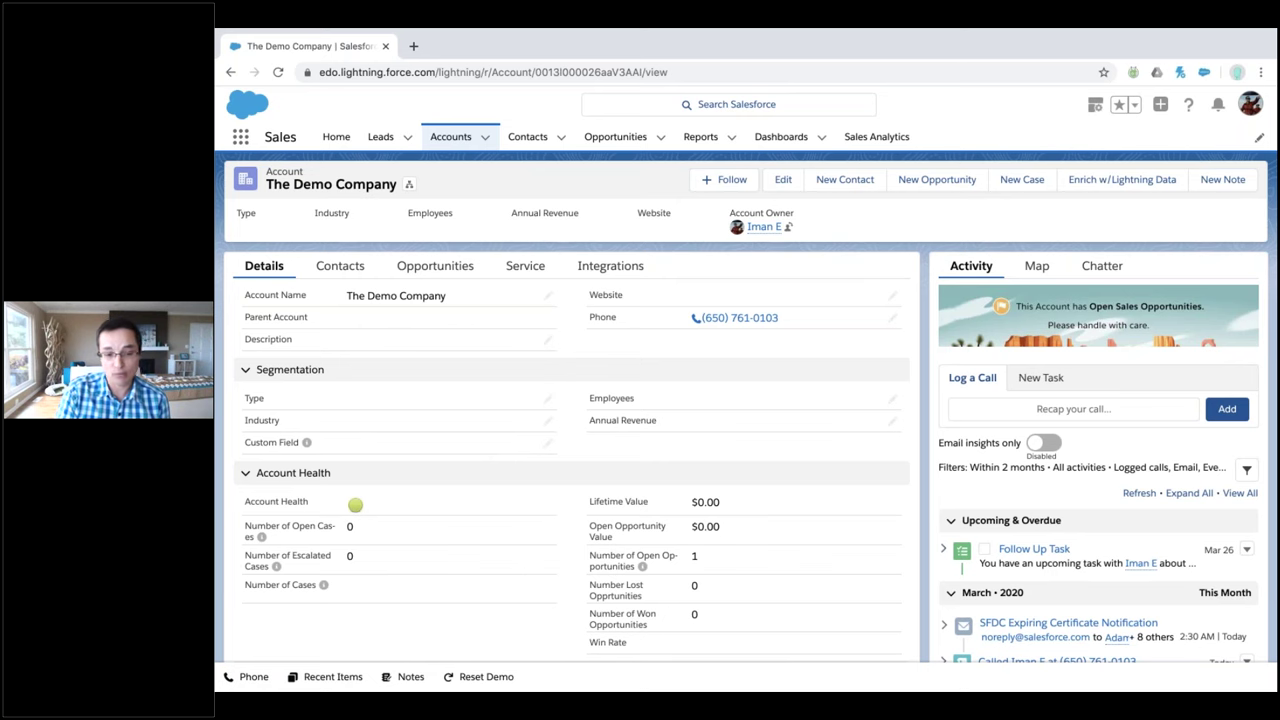
Reopen the new lead from the Leads list and show its duplicates: one lead, one contact
left_click(380, 136)
left_click(729, 457)
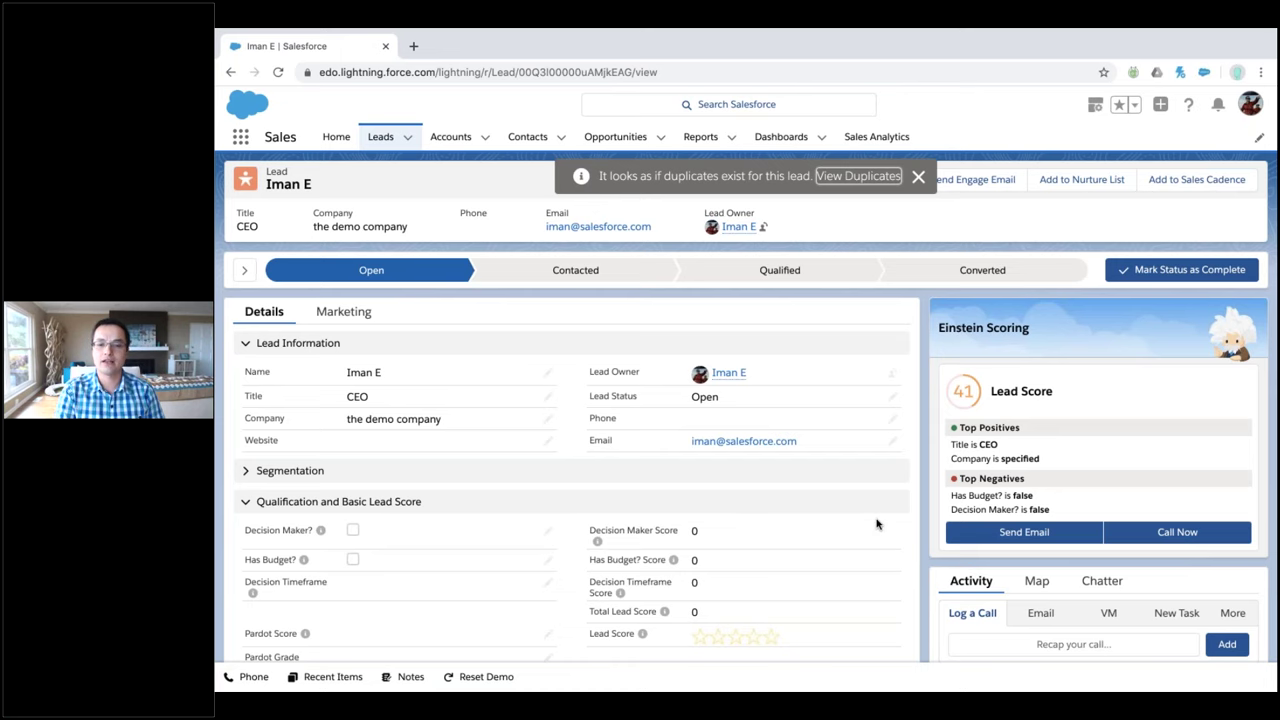
triple_click(742, 188)
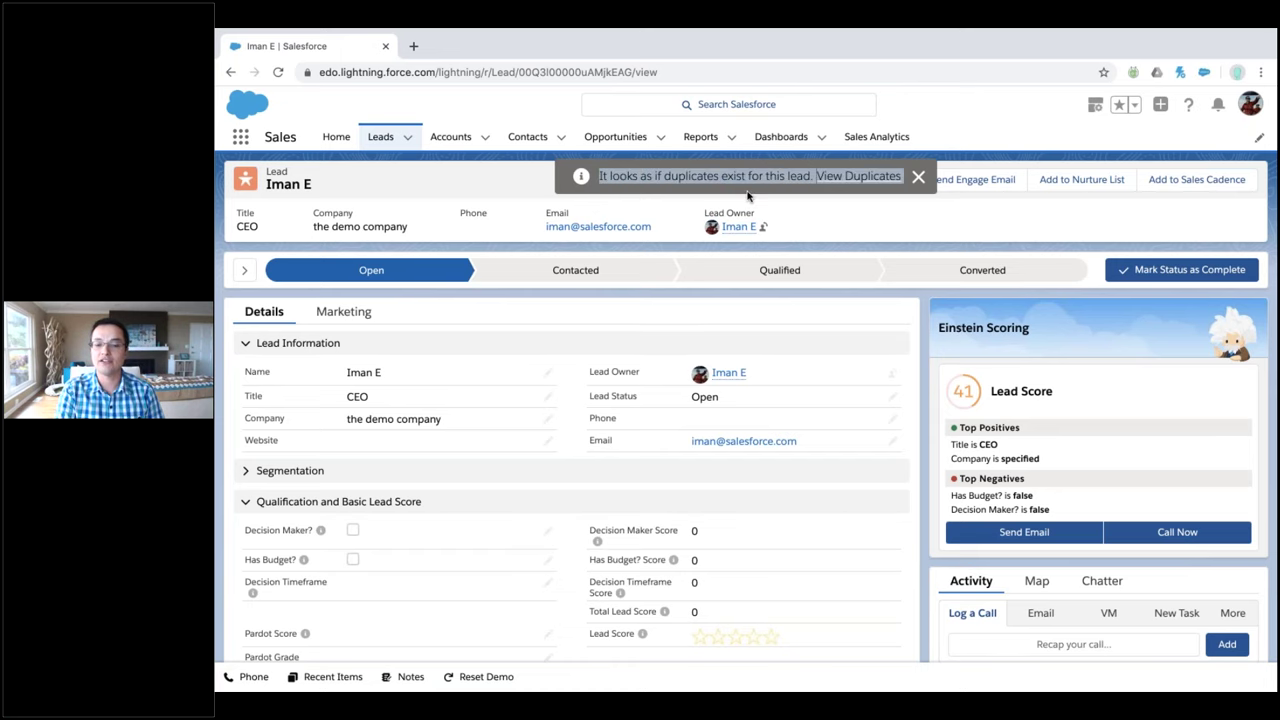
scroll(894, 320, "down", 10)
scroll(1100, 450, "down", 1)
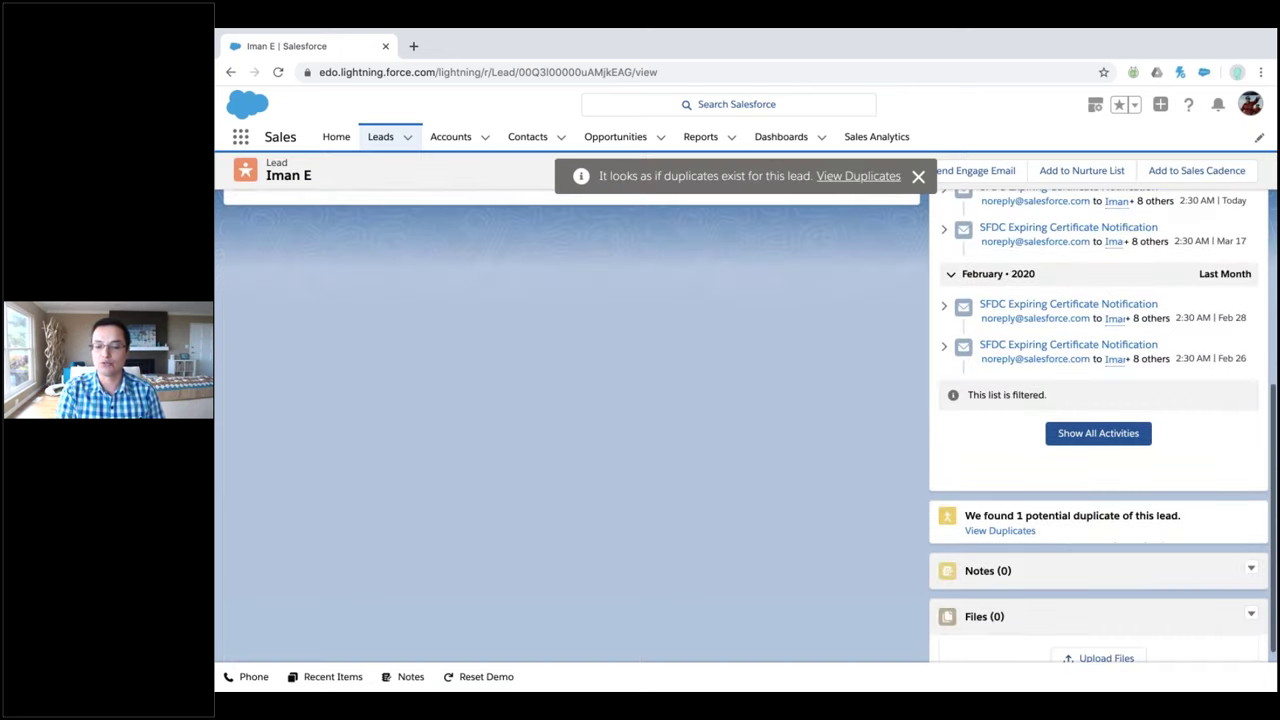
triple_click(1176, 511)
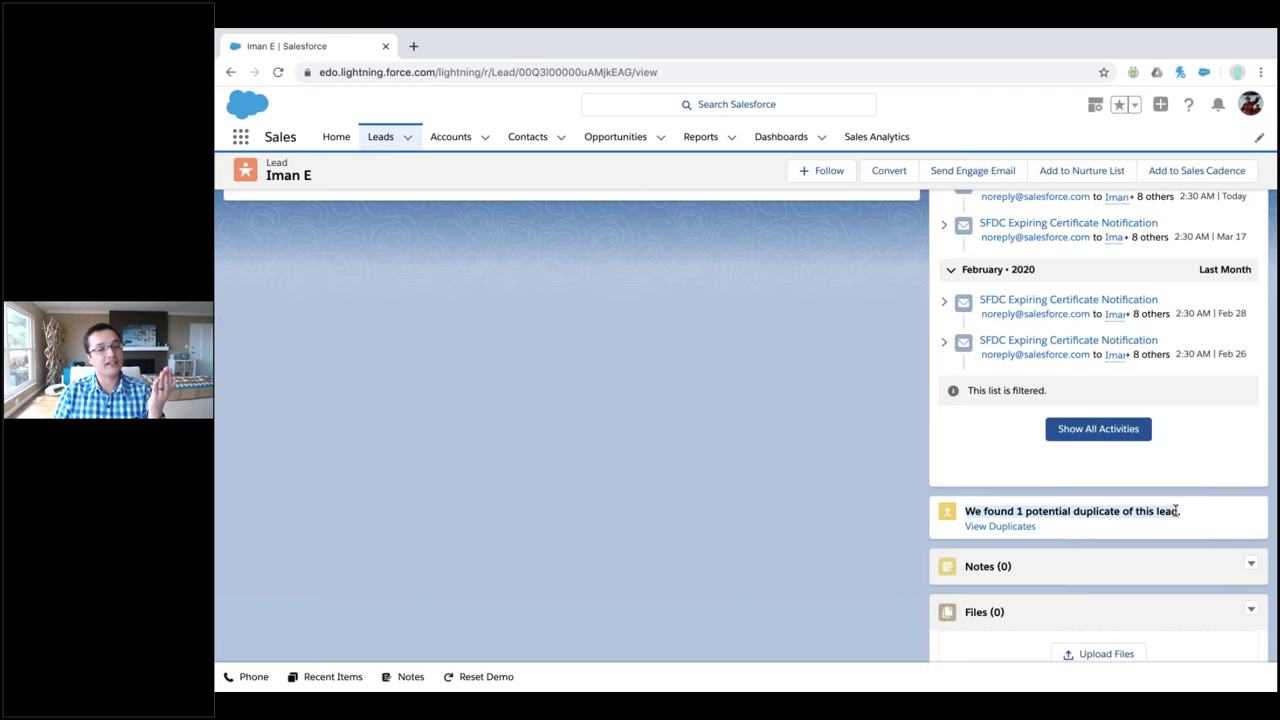
left_click(990, 527)
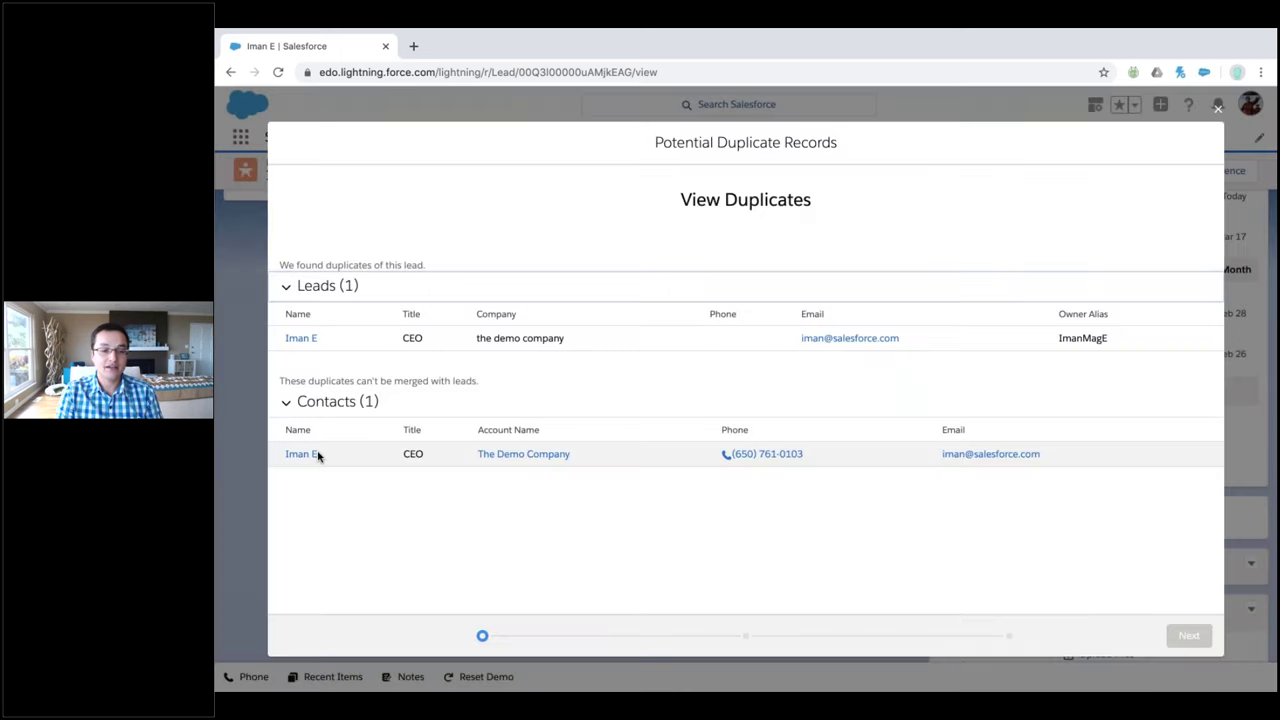
Open The Demo Company account from the duplicates list and look across its record
left_click(530, 454)
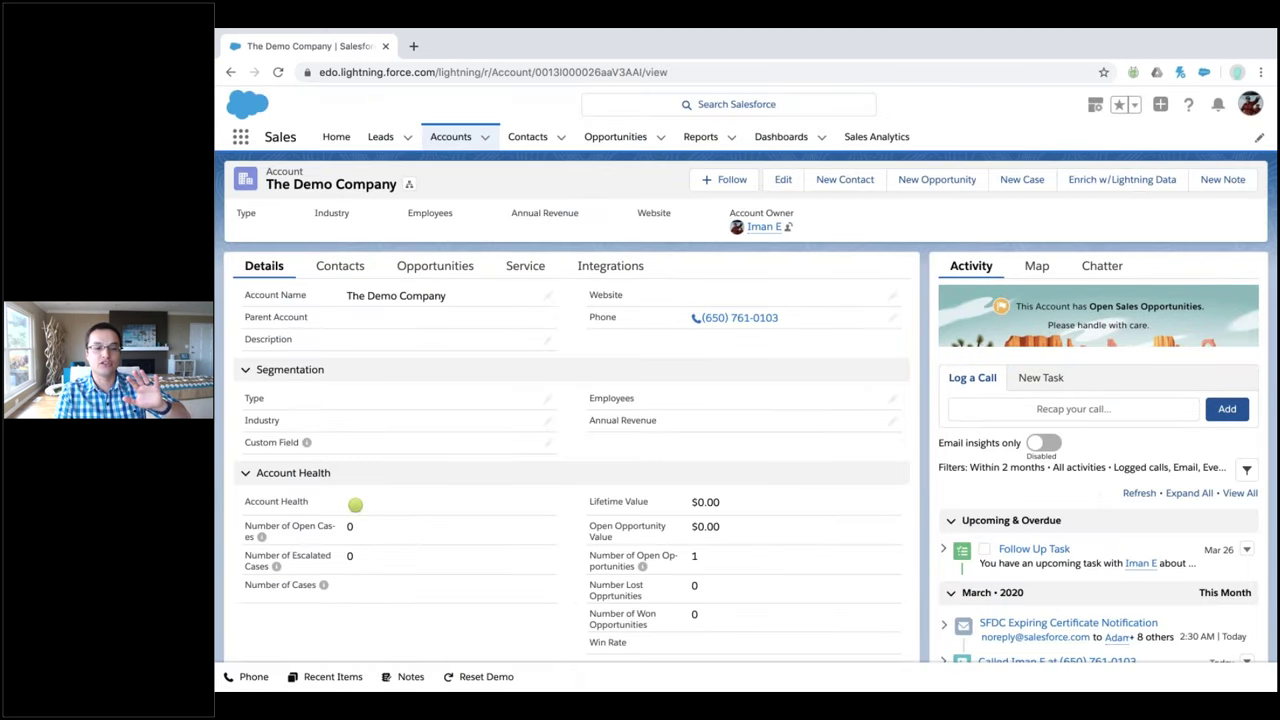
scroll(522, 390, "left", 5)
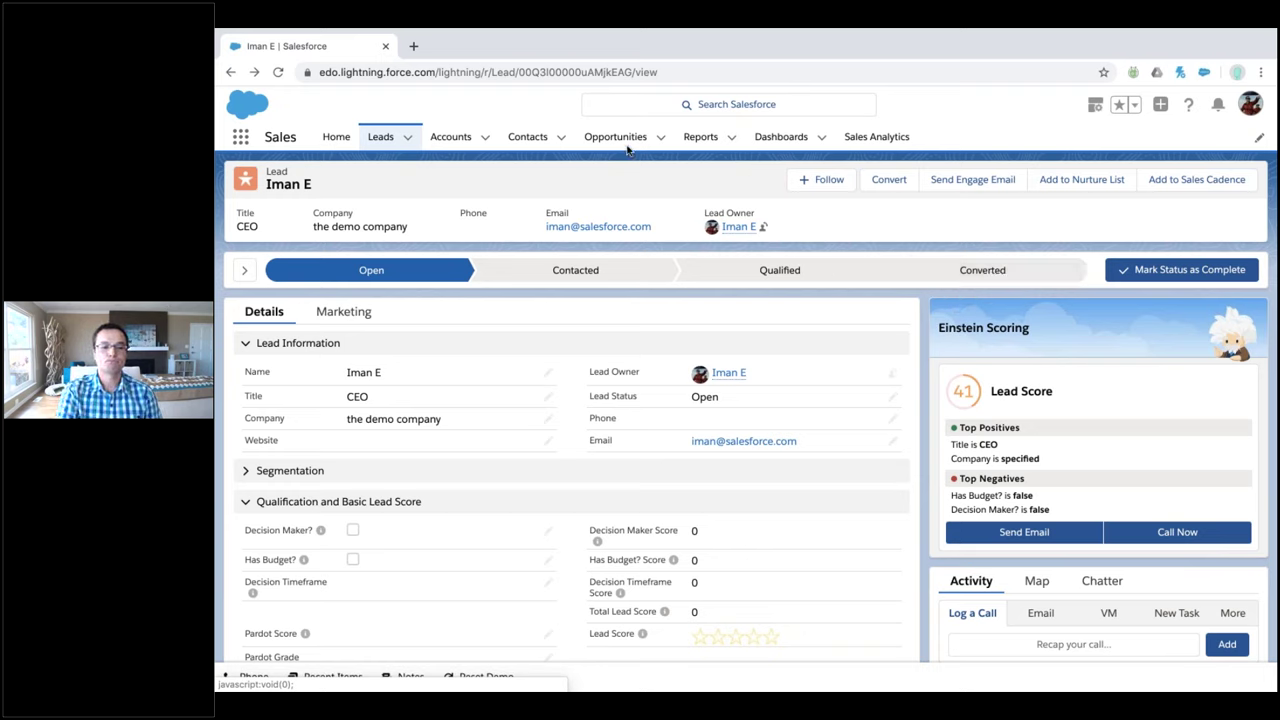
Open the Ohana, Inc. account from Accounts and list its four contacts
left_click(450, 137)
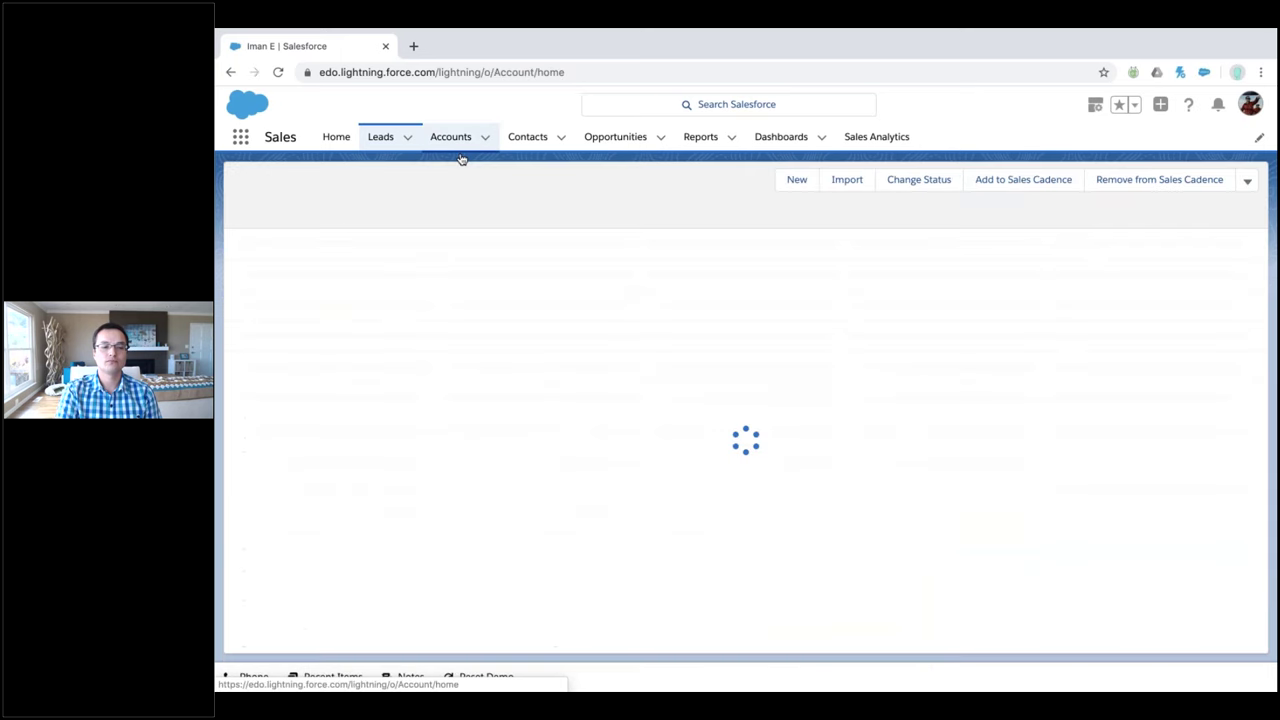
left_click(322, 345)
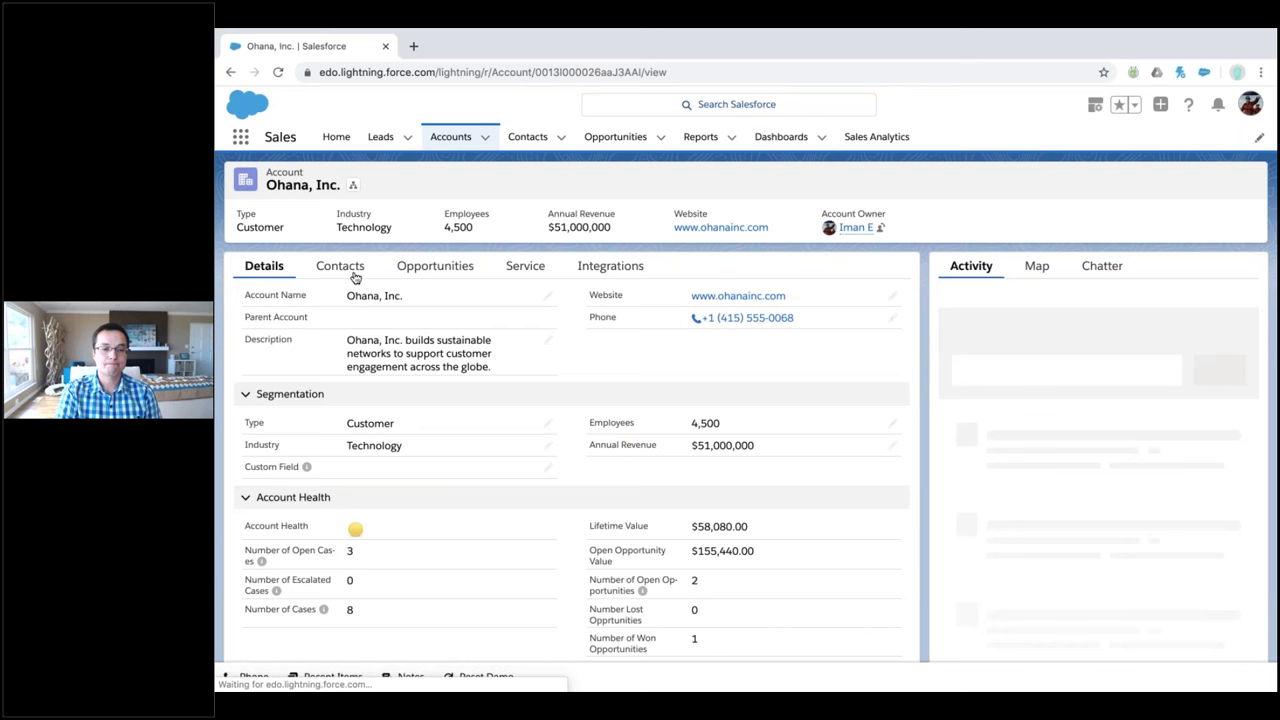
left_click(350, 268)
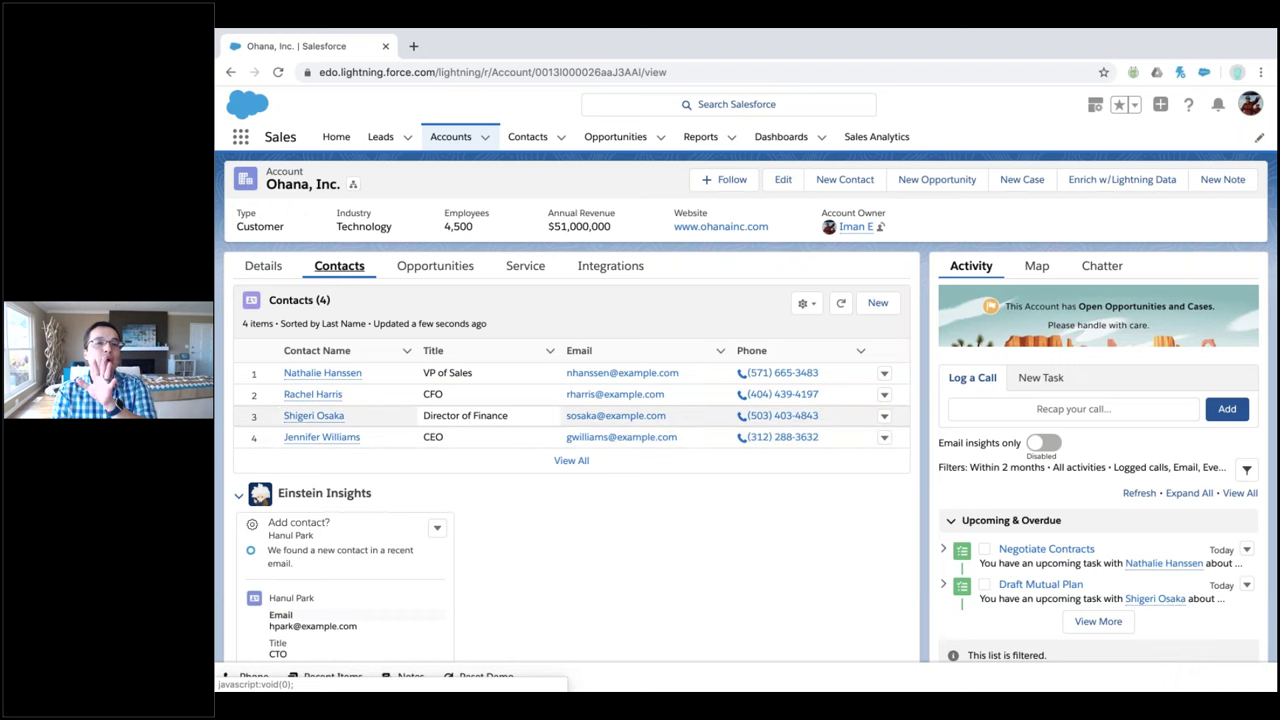
scroll(570, 415, "down", 2)
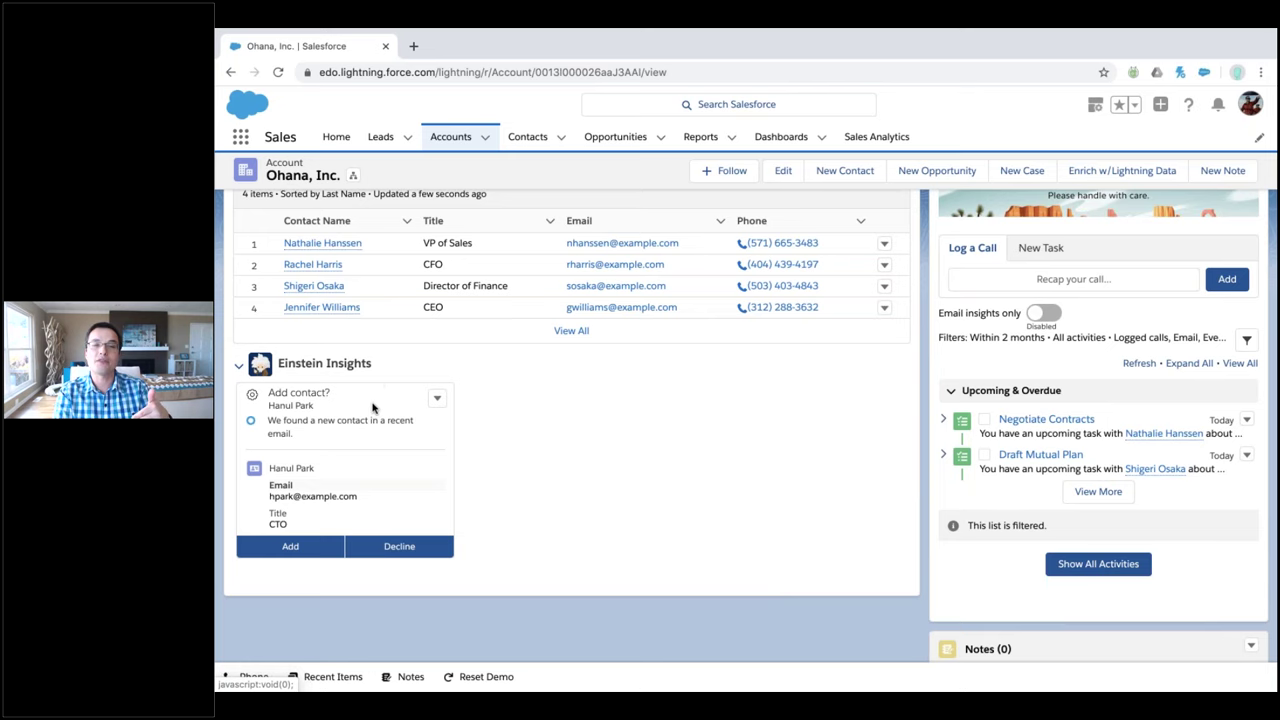
scroll(372, 407, "up", 1)
scroll(372, 407, "up", 1)
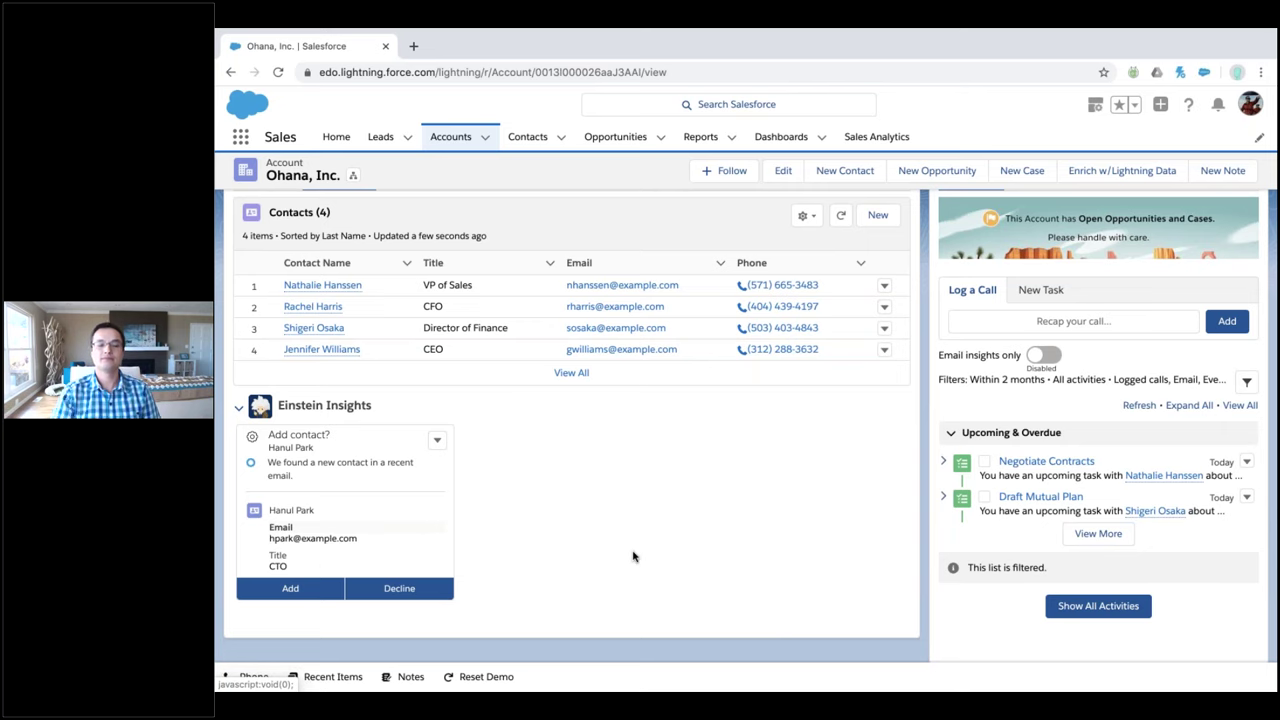
scroll(632, 556, "up", 1)
scroll(632, 556, "up", 1)
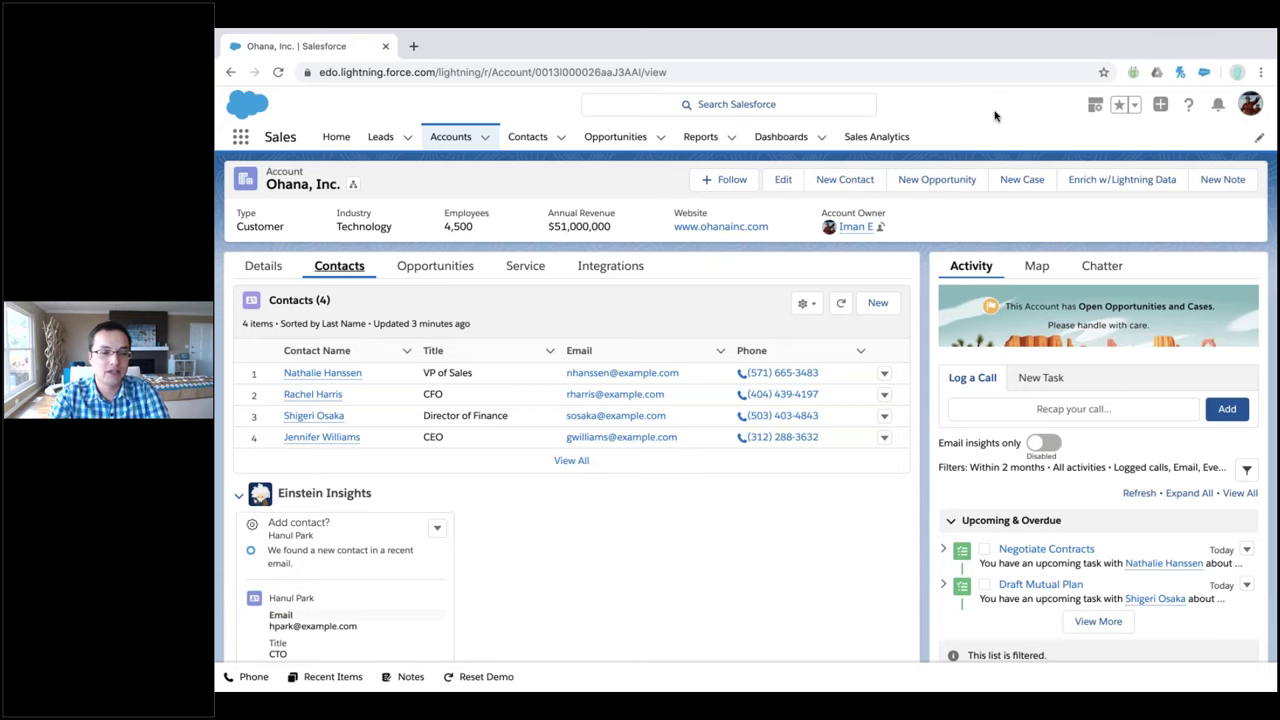
Load appexchange.com in a new browser tab
key("ctrl+t")
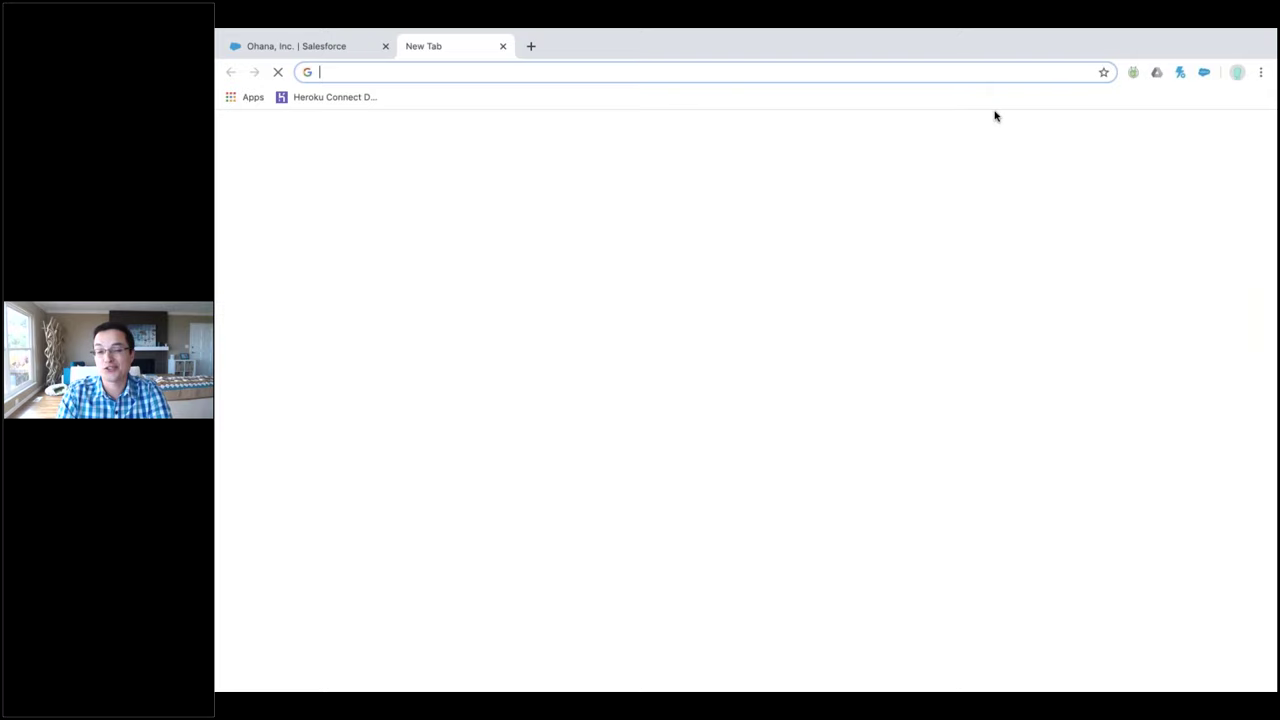
type("appexchange.com")
key("Return")
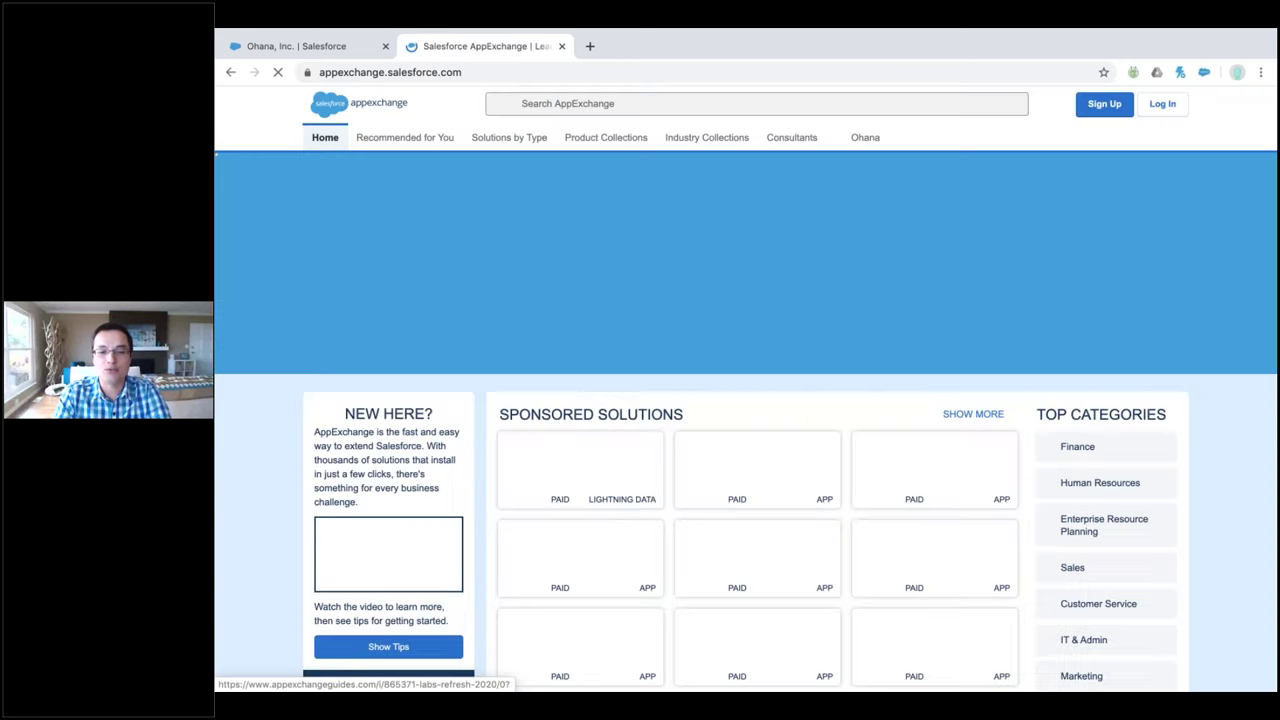
Search AppExchange for 'dupe' and browse the 22 results, such as DupeBlocker
left_click(703, 103)
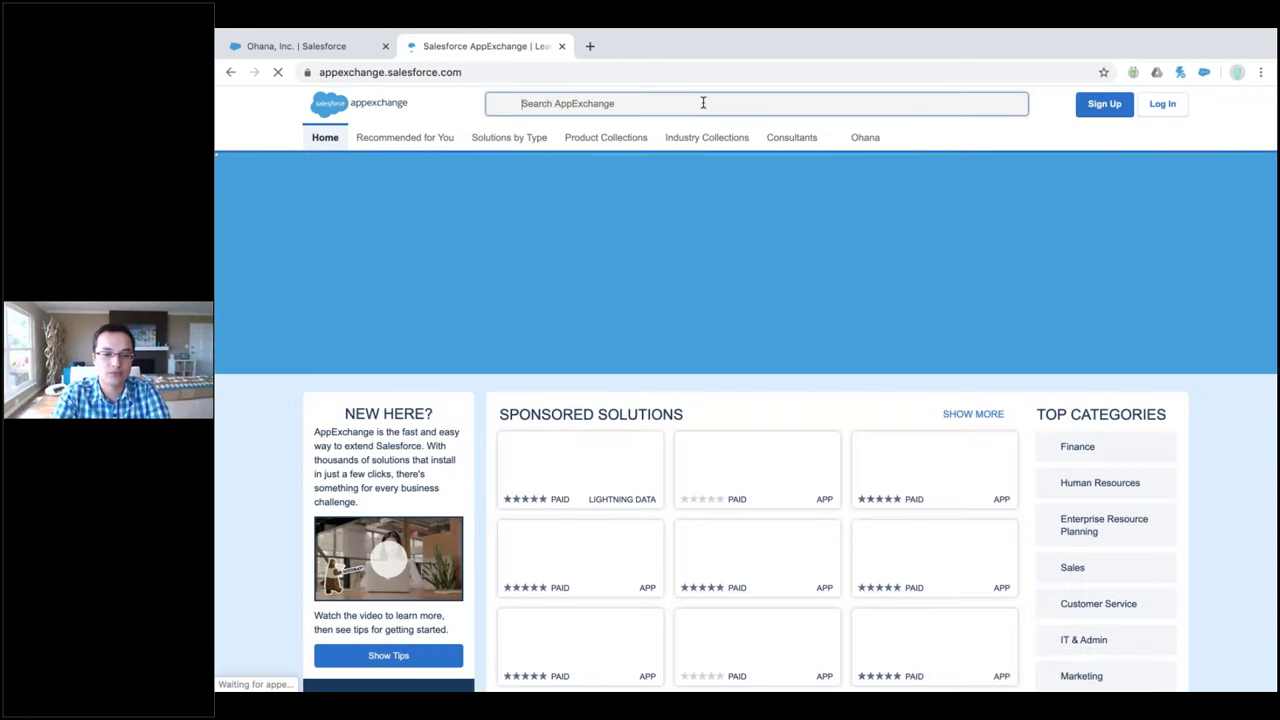
type("dupl")
key("BackSpace")
type("e")
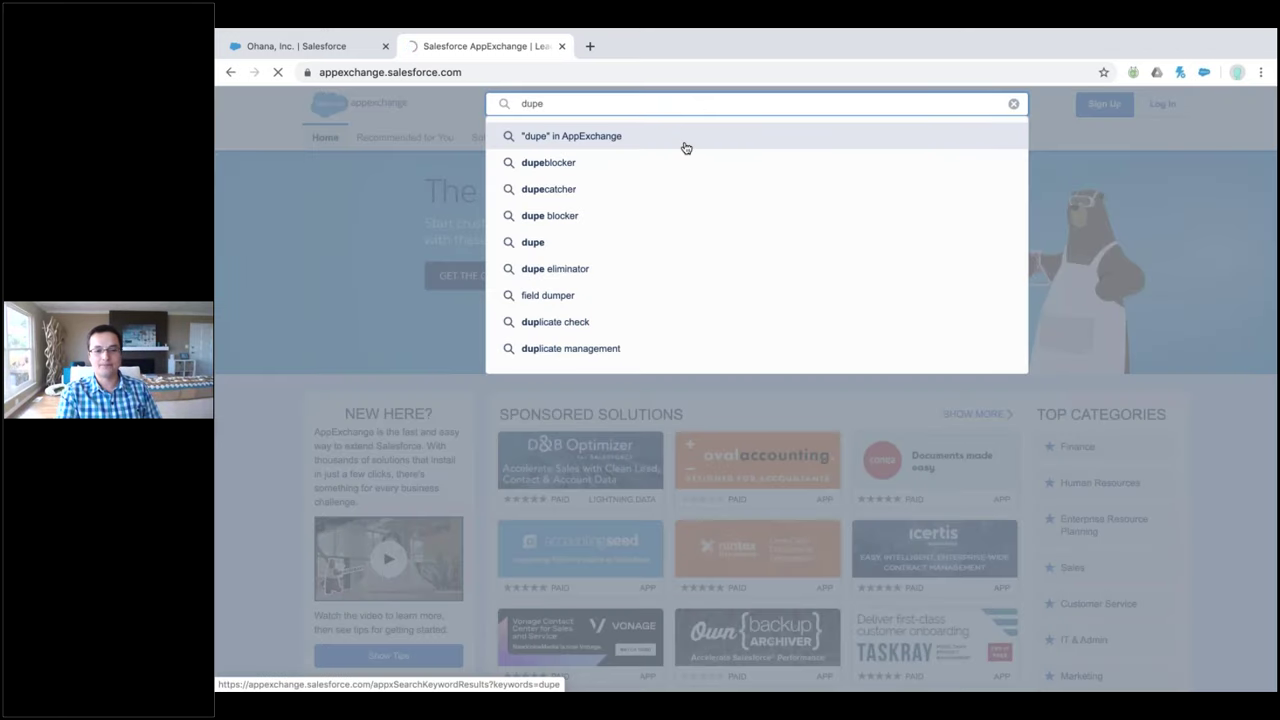
left_click(686, 148)
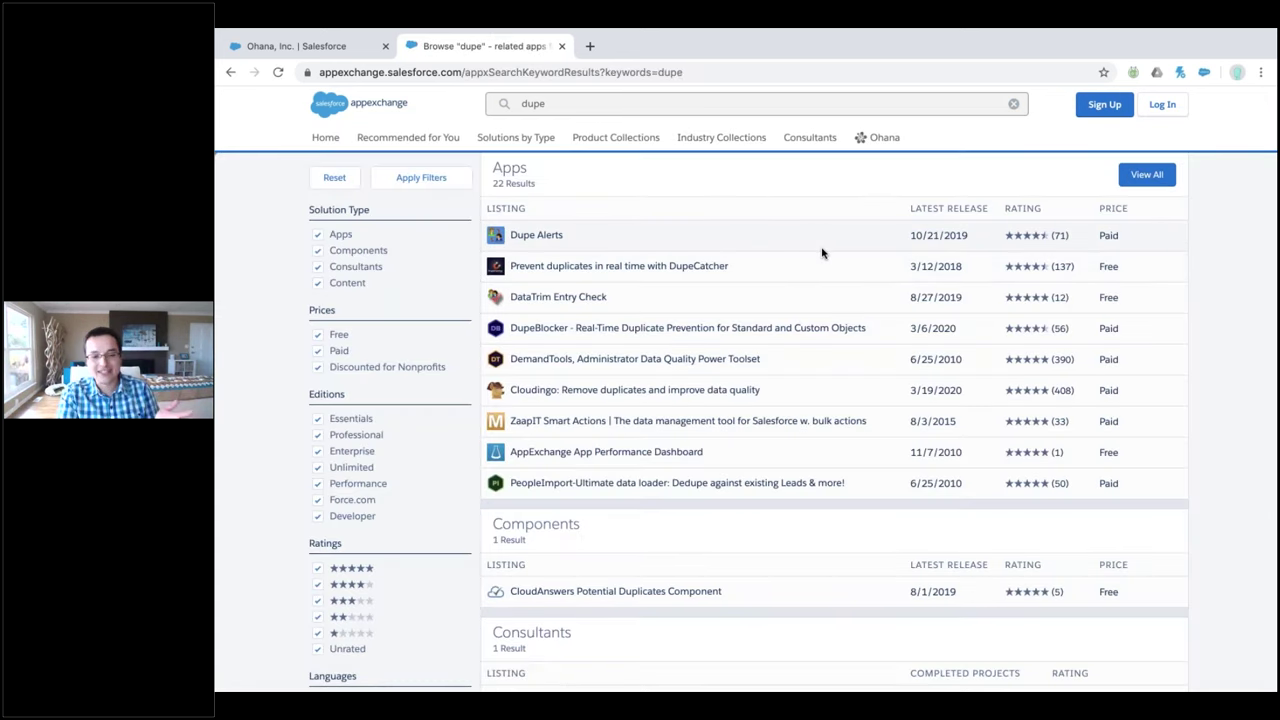
scroll(822, 253, "down", 1)
scroll(822, 253, "down", 1)
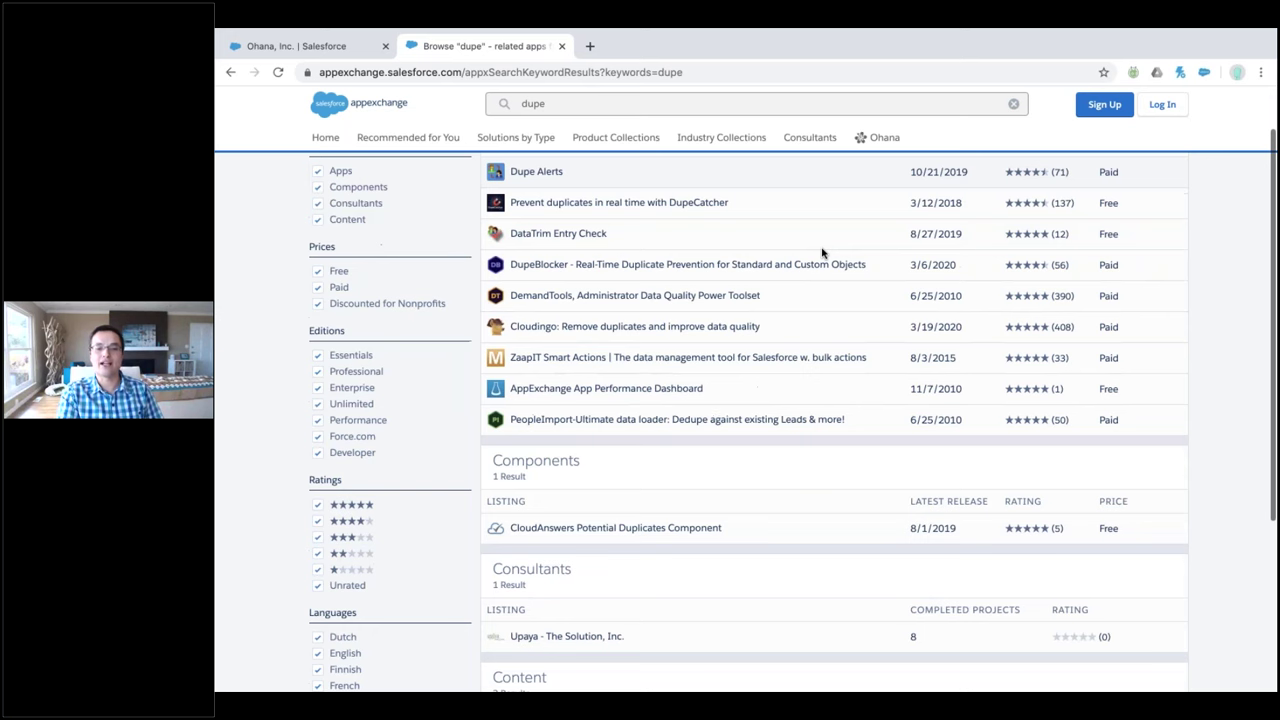
scroll(567, 216, "up", 1)
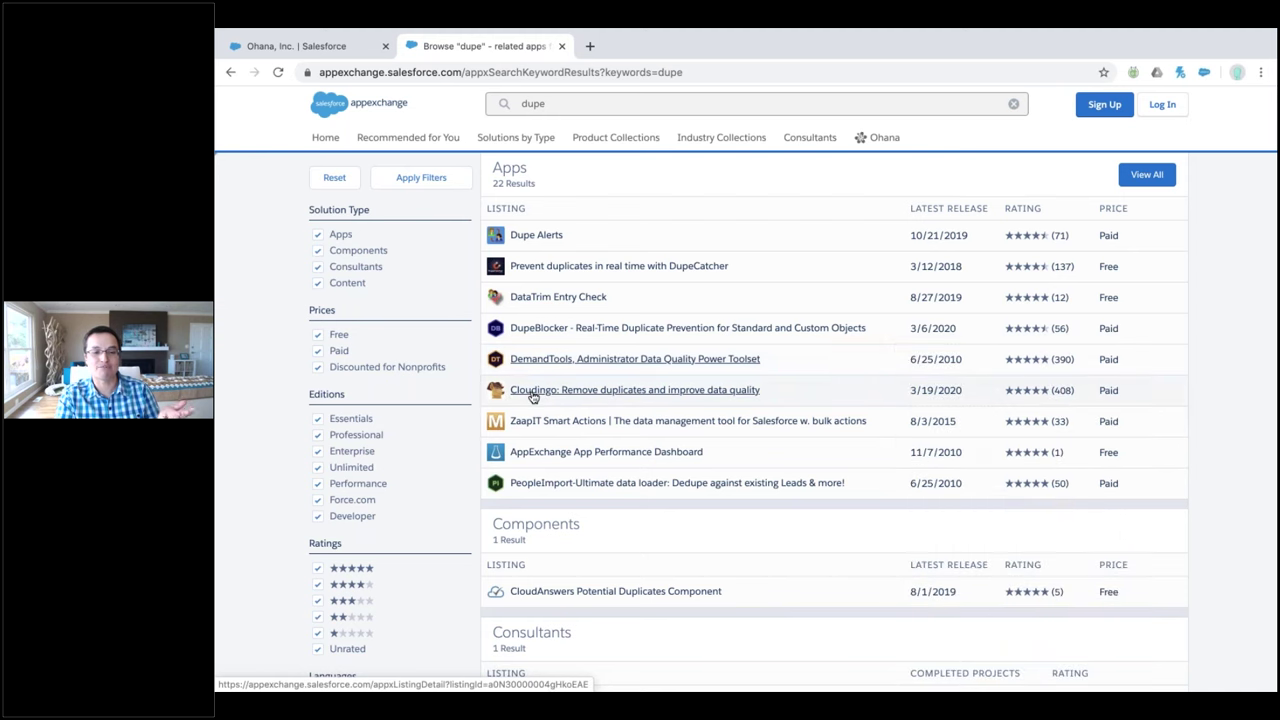
mouse_move(533, 396)
mouse_move(541, 330)
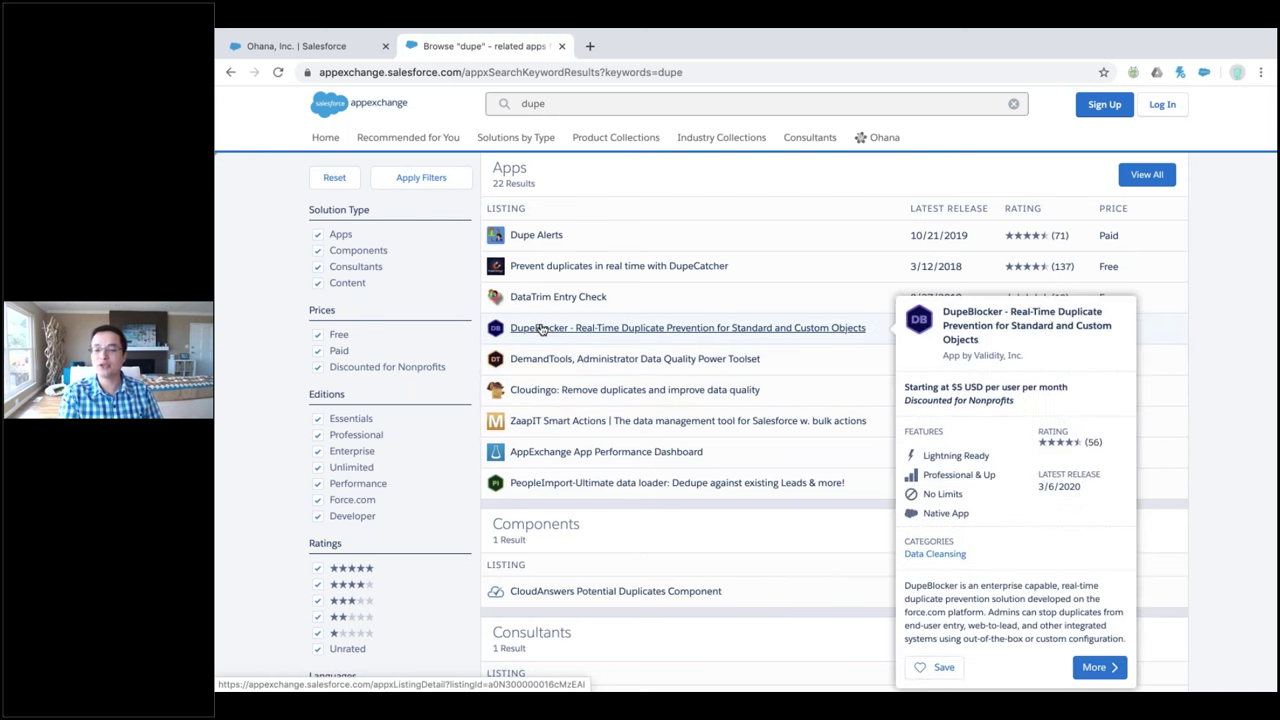